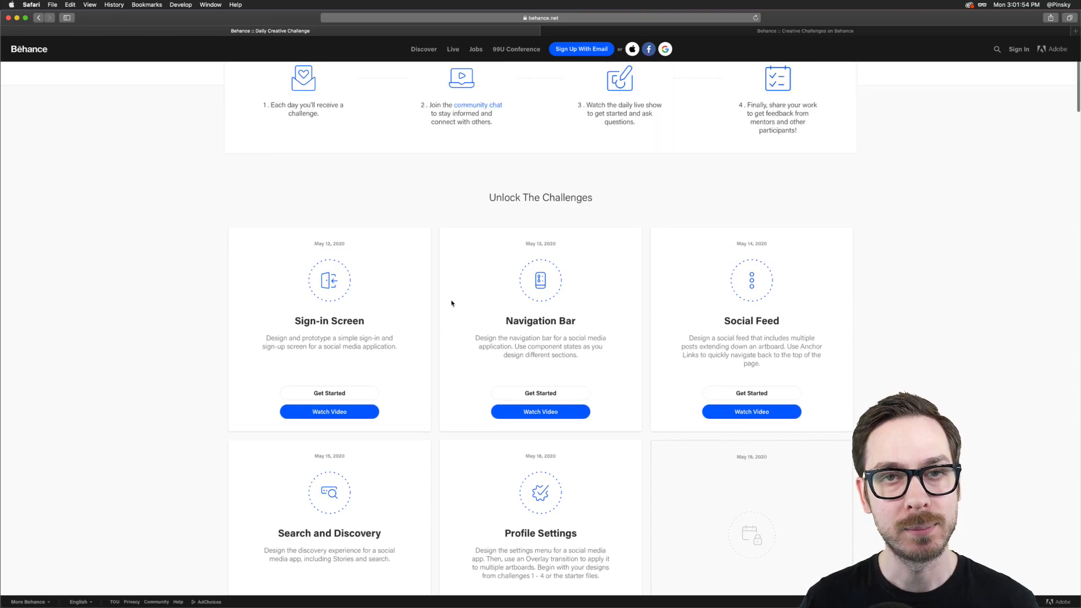
Switch to Discord and read the work and mentor feedback posted in the current-challenge channel of the Adobe XD server
scroll(436, 232, "up", 2)
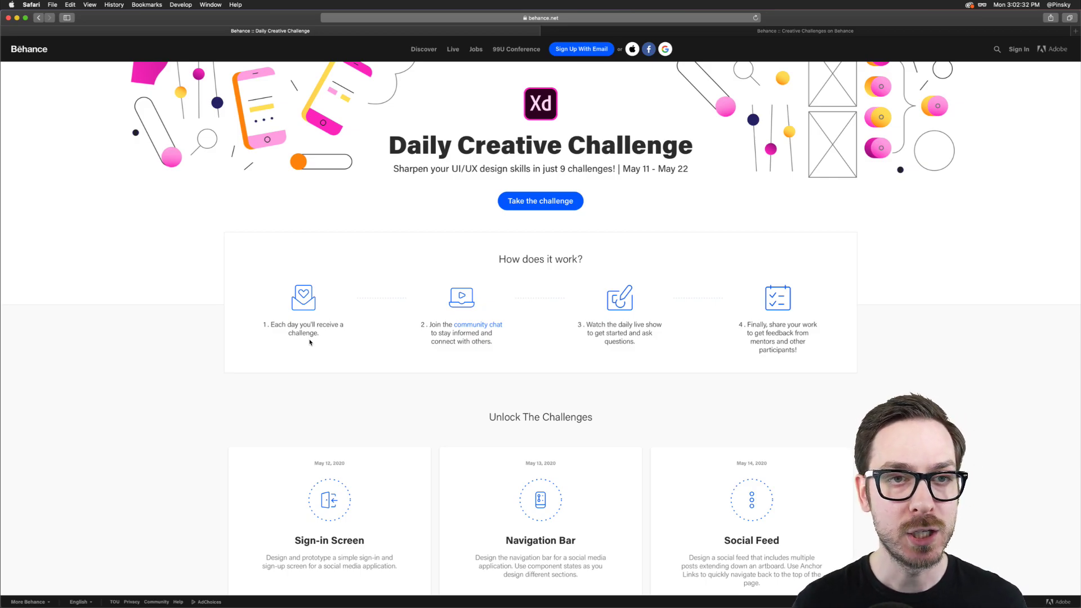
key("super+Tab")
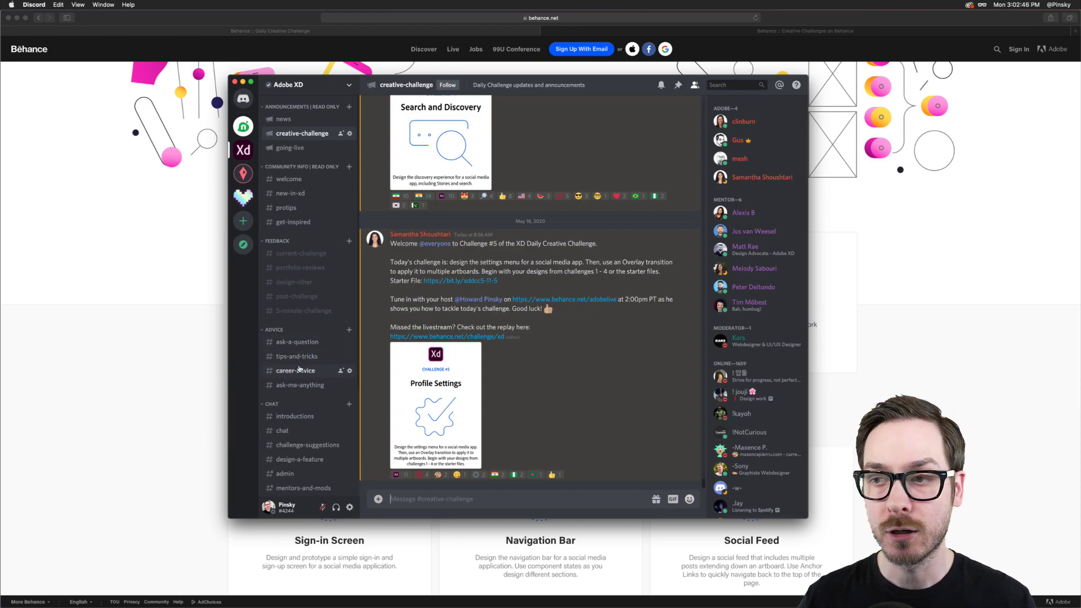
left_click(287, 255)
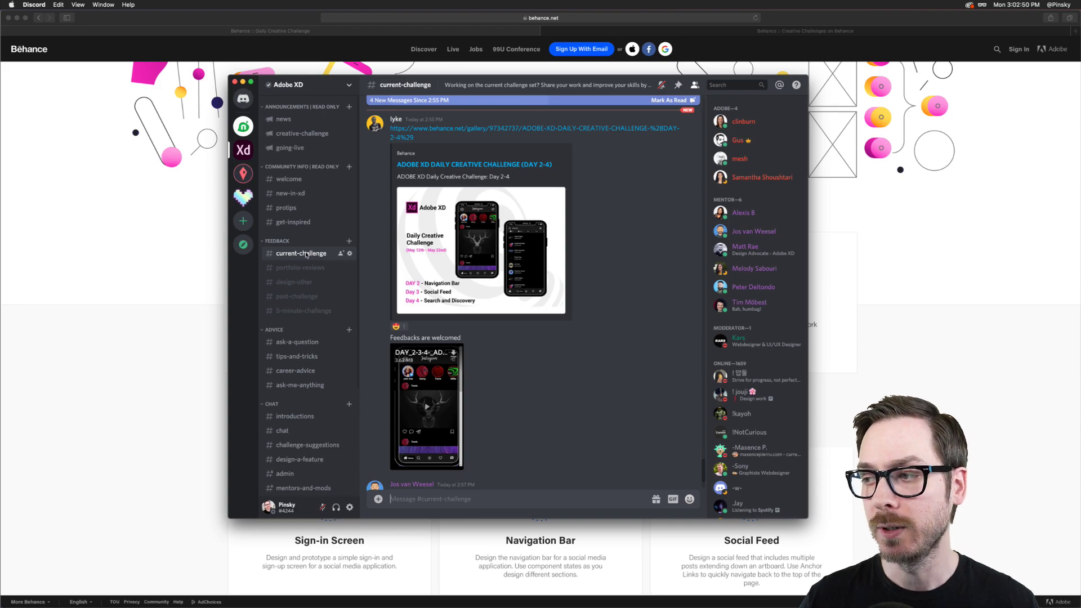
scroll(561, 289, "down", 2)
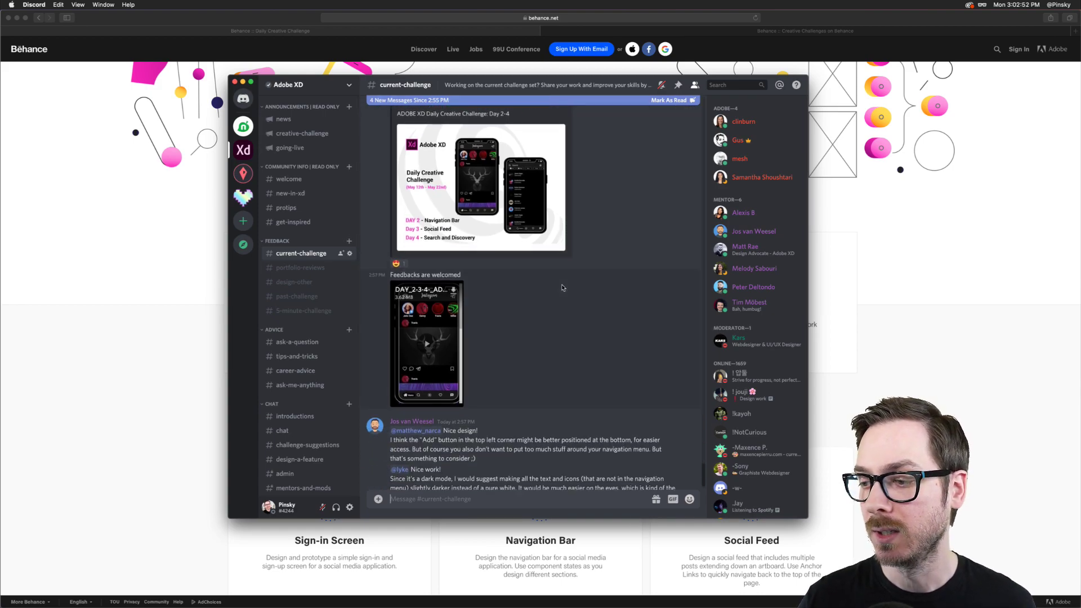
scroll(562, 289, "up", 6)
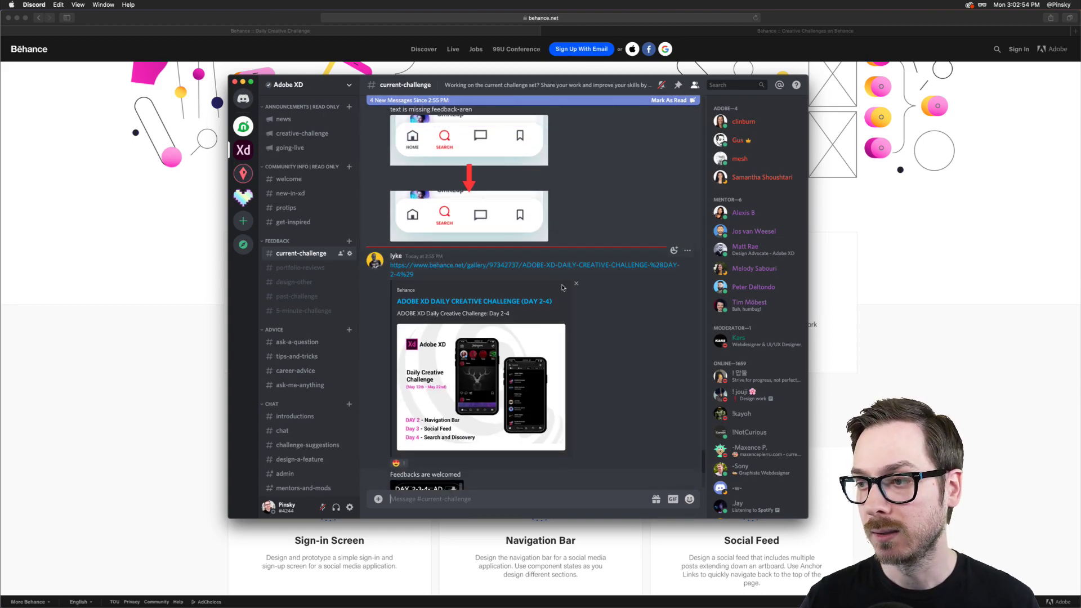
scroll(562, 288, "up", 5)
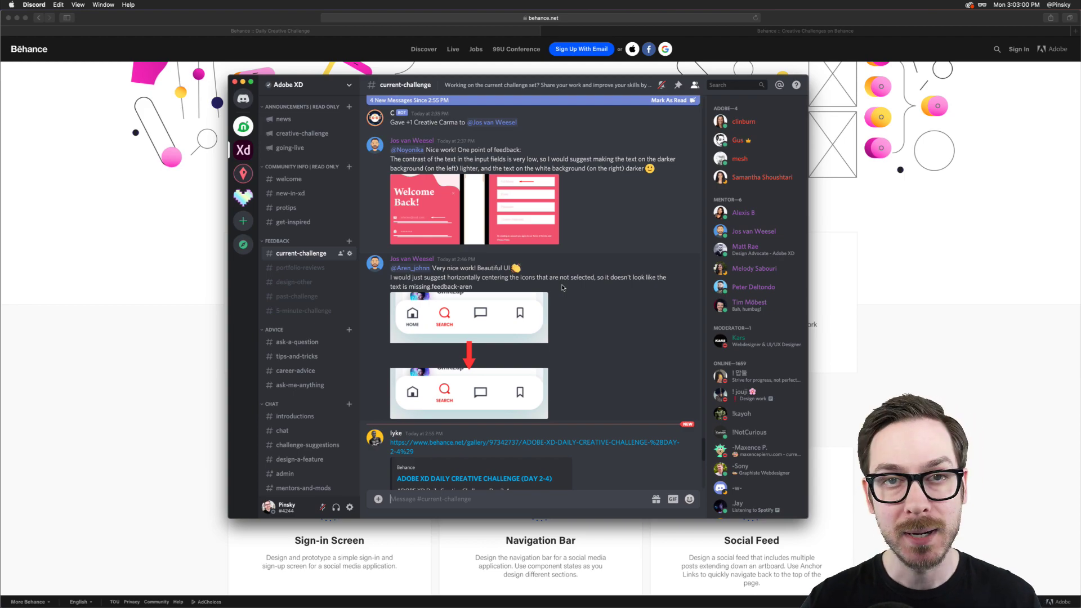
scroll(563, 288, "up", 10)
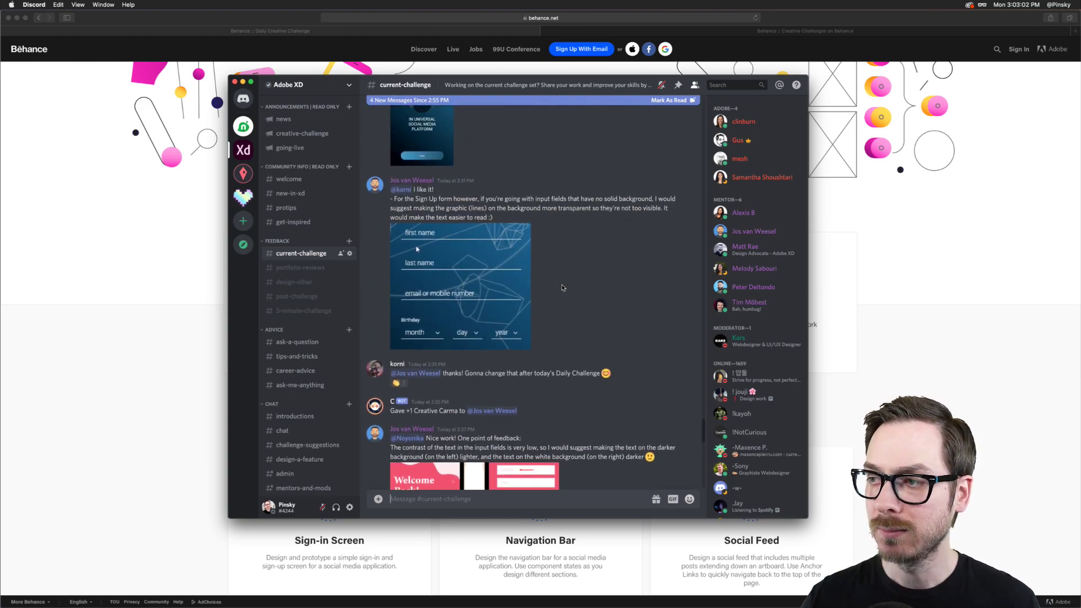
scroll(562, 288, "up", 5)
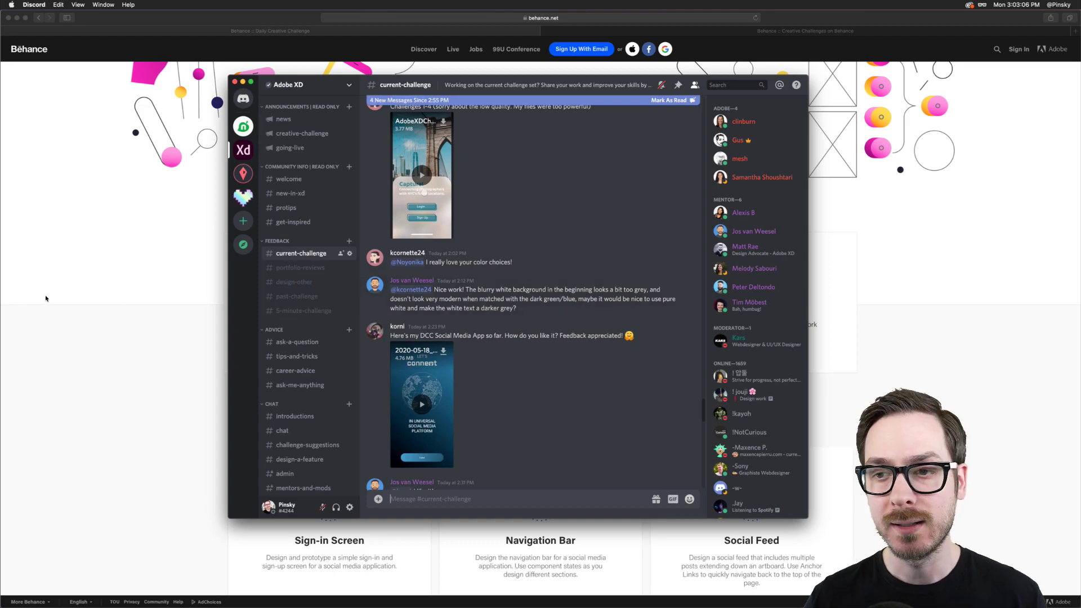
Switch back to Safari and filter the Creative Challenges projects on Behance to the XD category
left_click(135, 305)
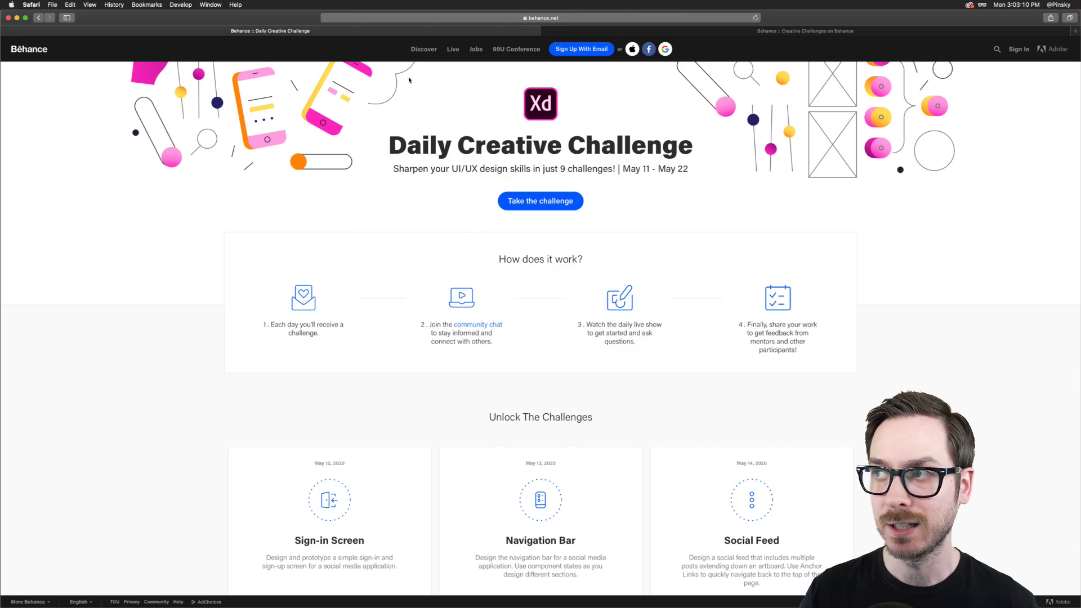
left_click(616, 30)
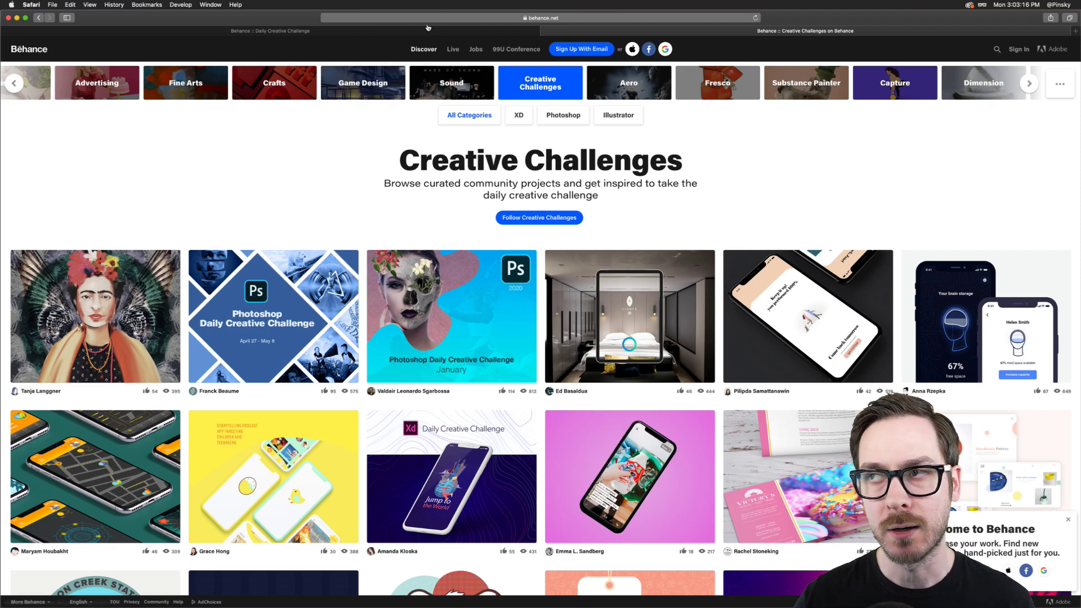
key("super+l")
key("Escape")
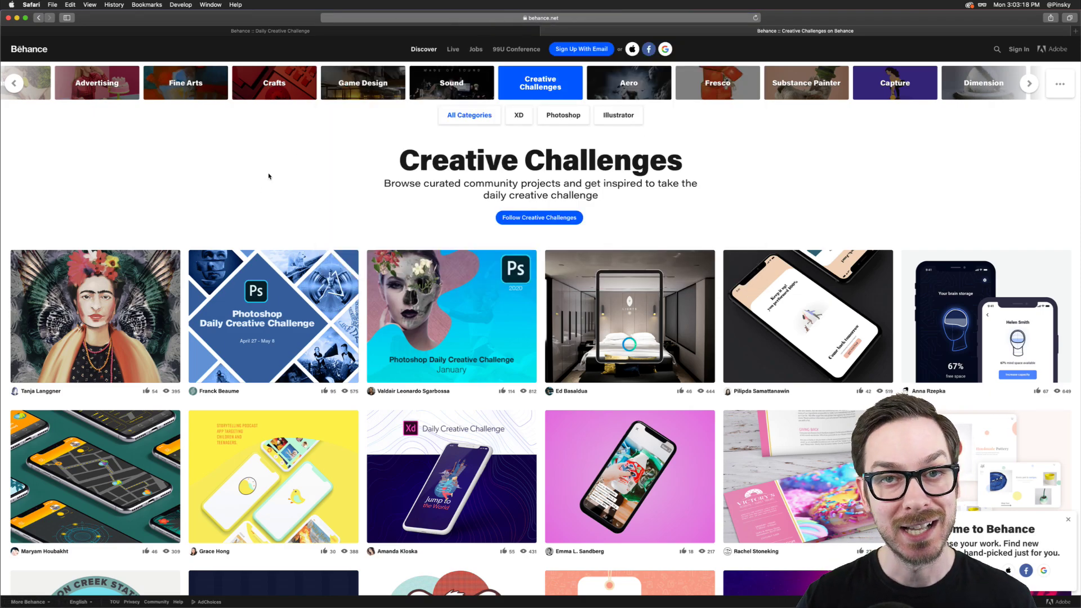
left_click(520, 116)
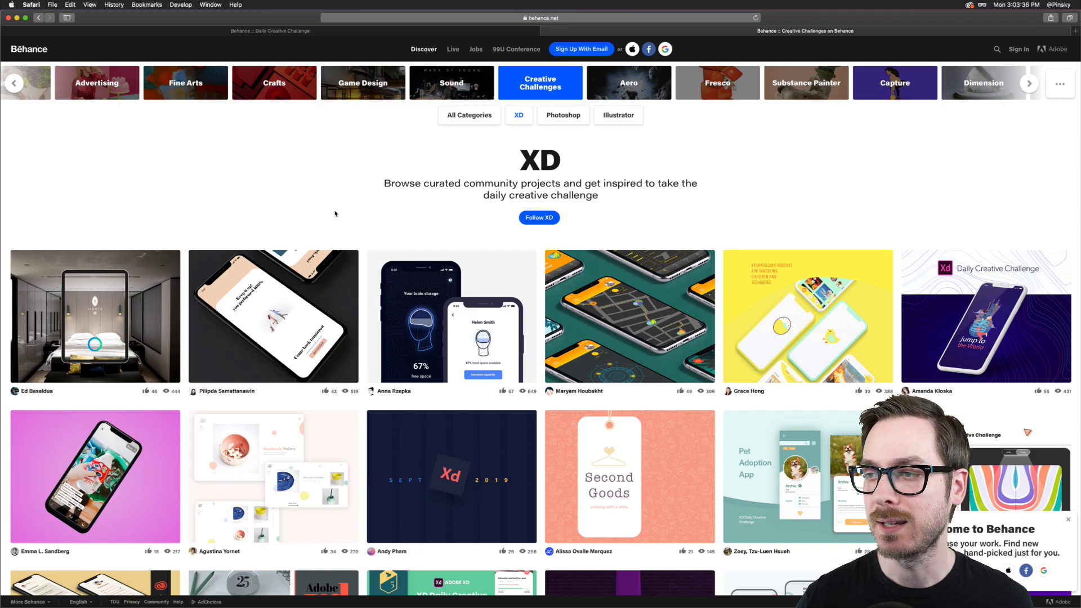
Return to the Daily Creative Challenge page and review the challenge cards from Sign-in Screen through Profile Settings
left_click(225, 32)
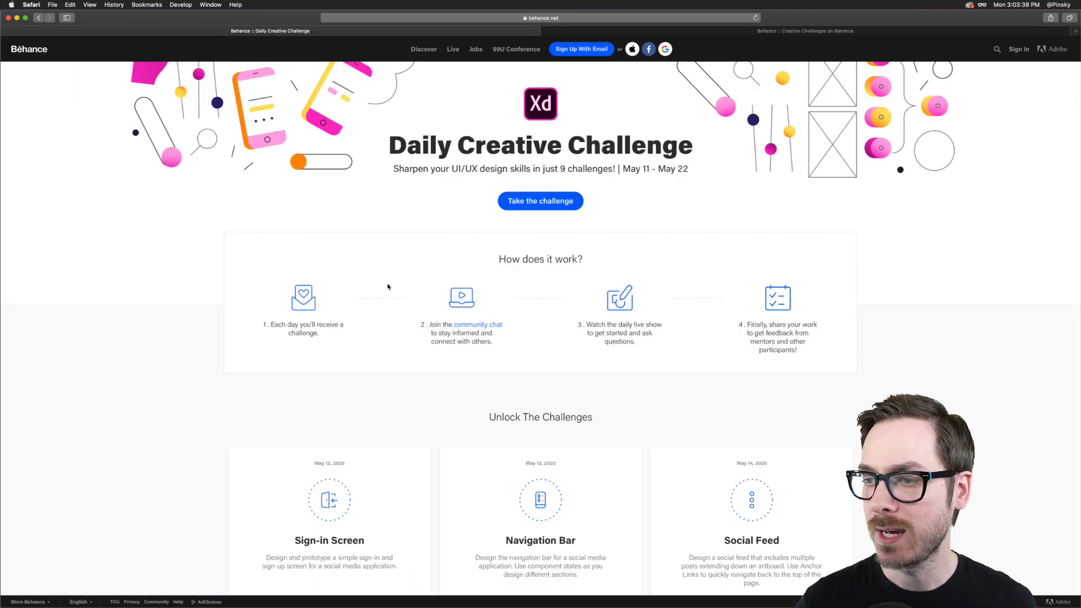
scroll(424, 301, "down", 5)
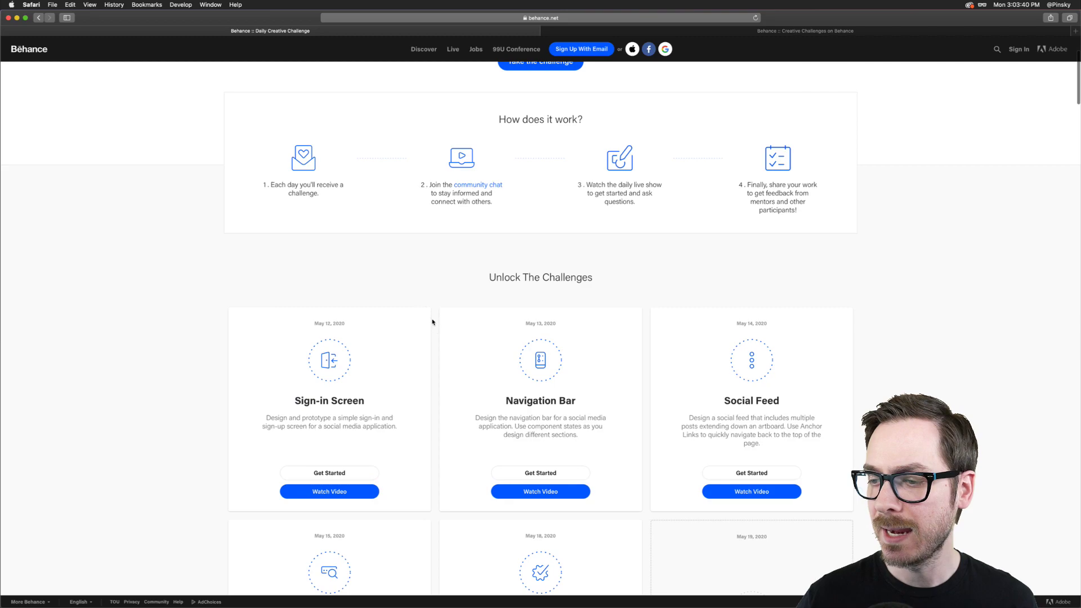
scroll(348, 367, "up", 5)
scroll(347, 366, "down", 1)
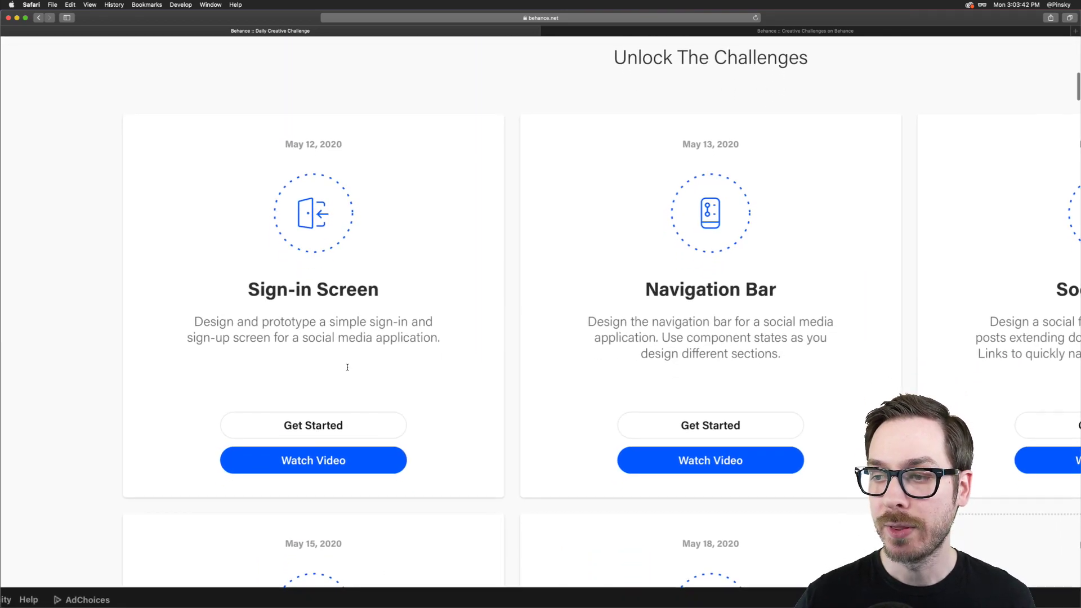
scroll(480, 292, "right", 5)
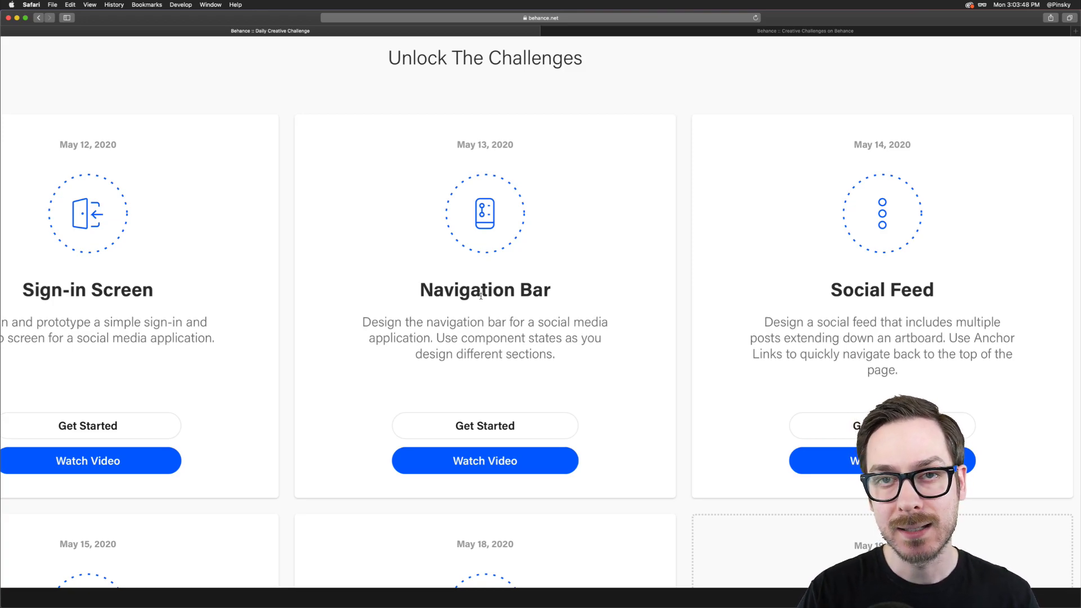
scroll(480, 294, "right", 6)
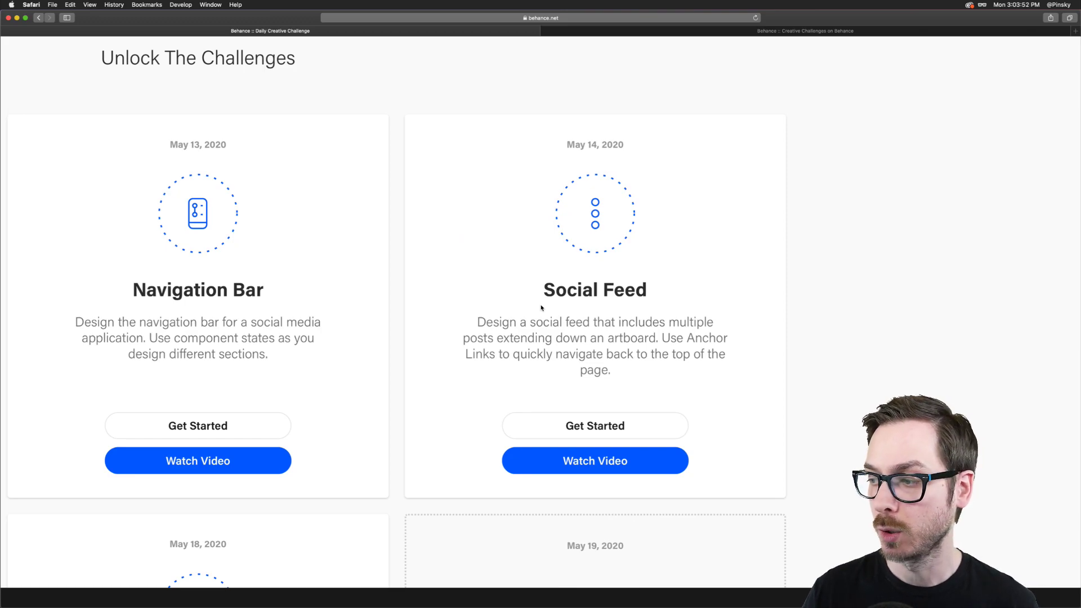
scroll(541, 308, "left", 10)
scroll(541, 308, "down", 7)
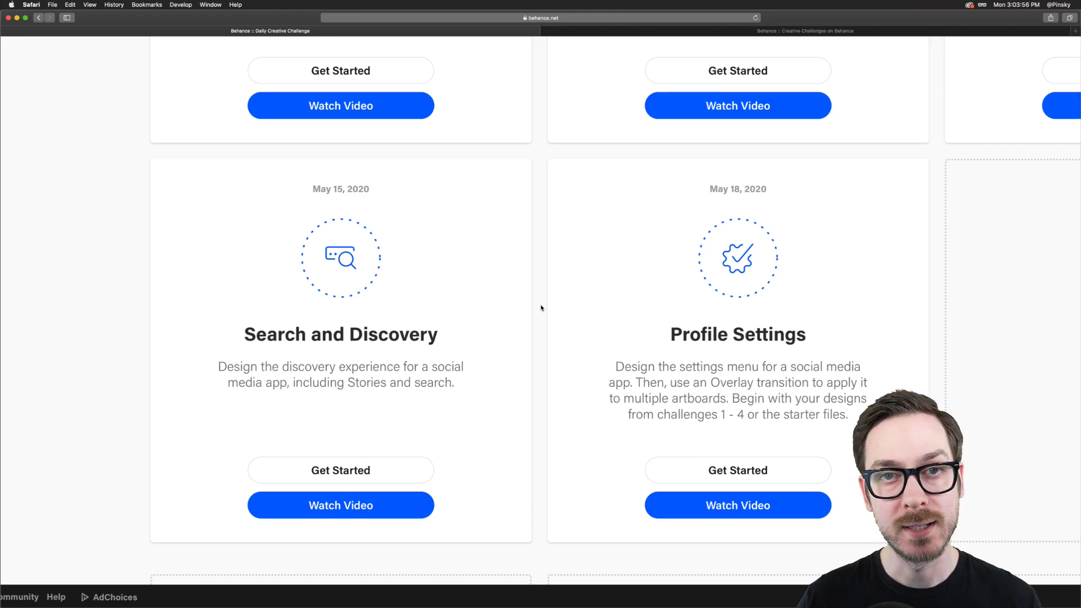
scroll(541, 308, "right", 5)
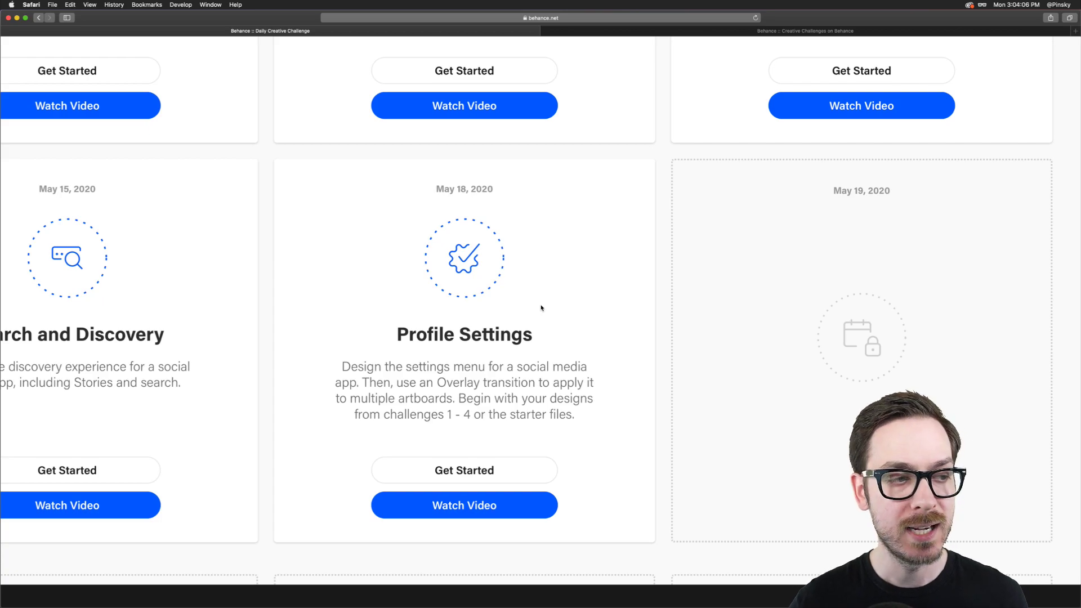
Switch to Adobe XD and inspect the navigation component and its states on the Navigation Bar artboard
key("super+Tab")
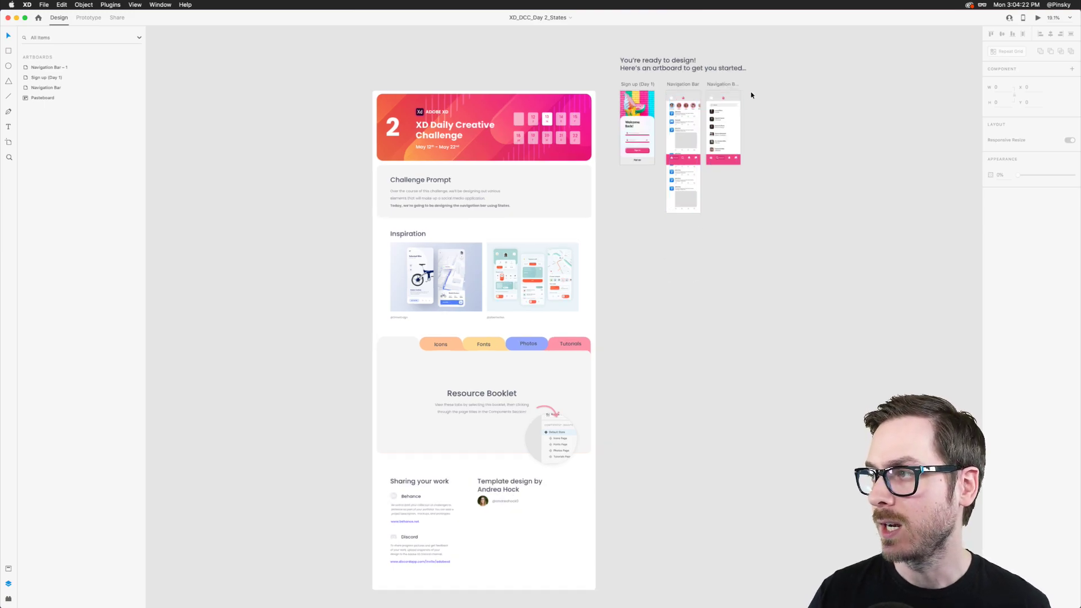
key("super+0")
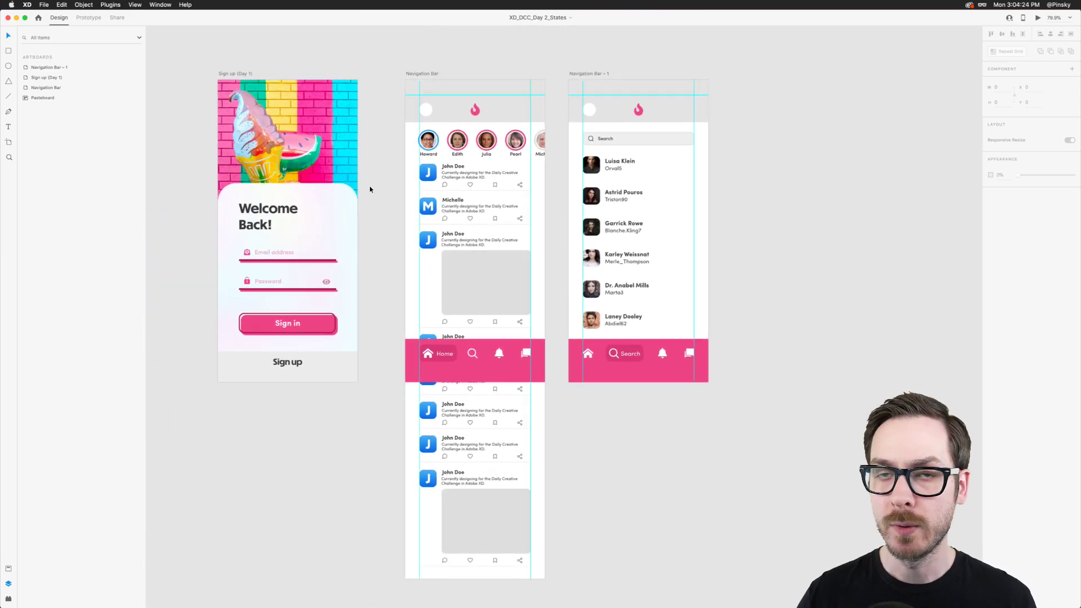
left_click(453, 359)
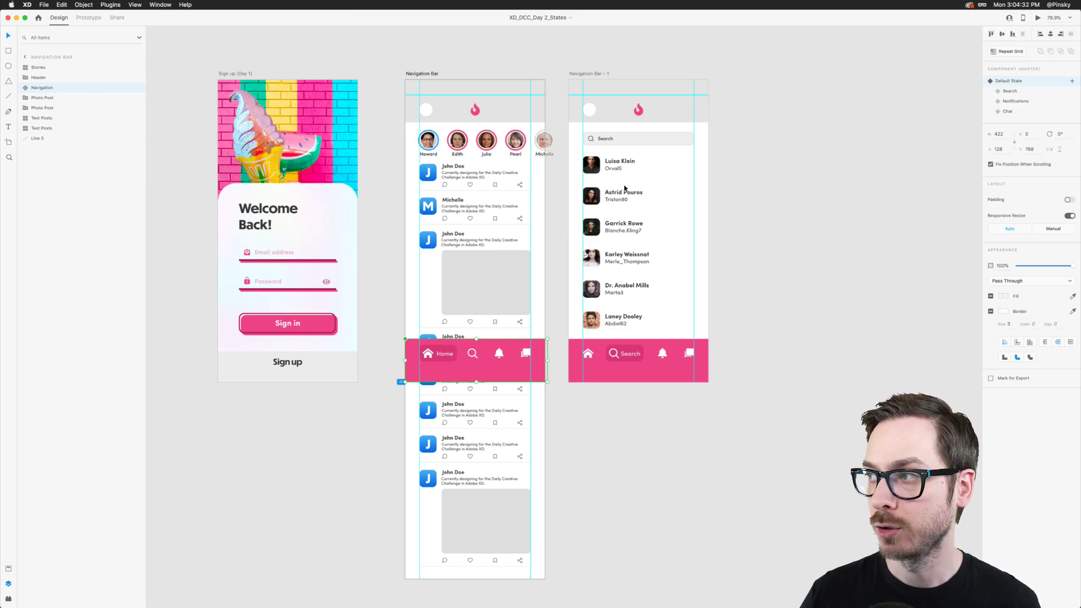
left_click(797, 139)
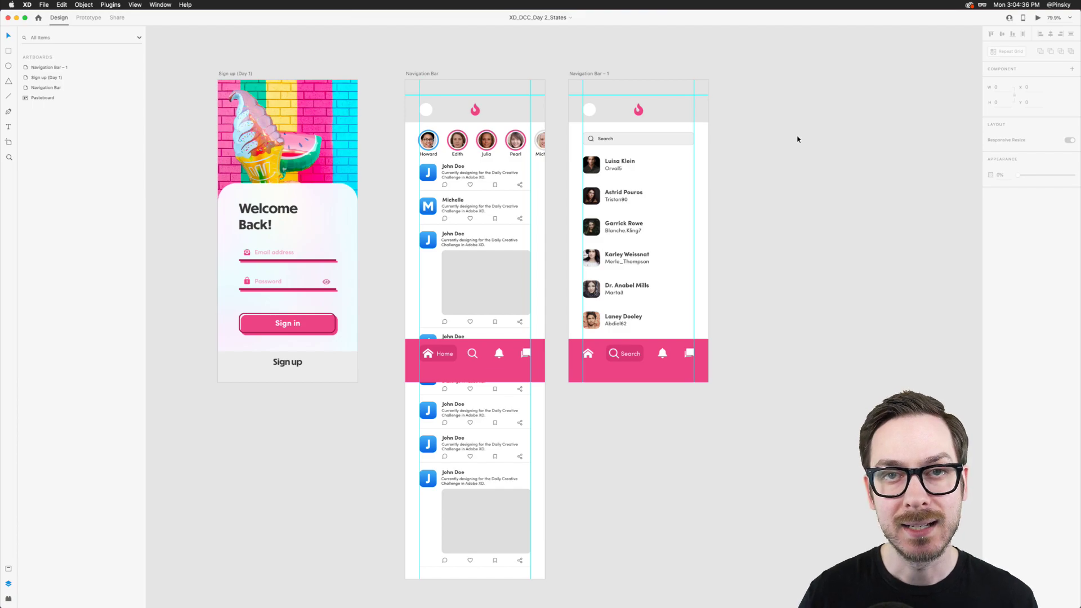
Add a new artboard with the iPhone XR/XS Max/11 preset size beside the Navigation Bar – 1 artboard
scroll(797, 139, "right", 5)
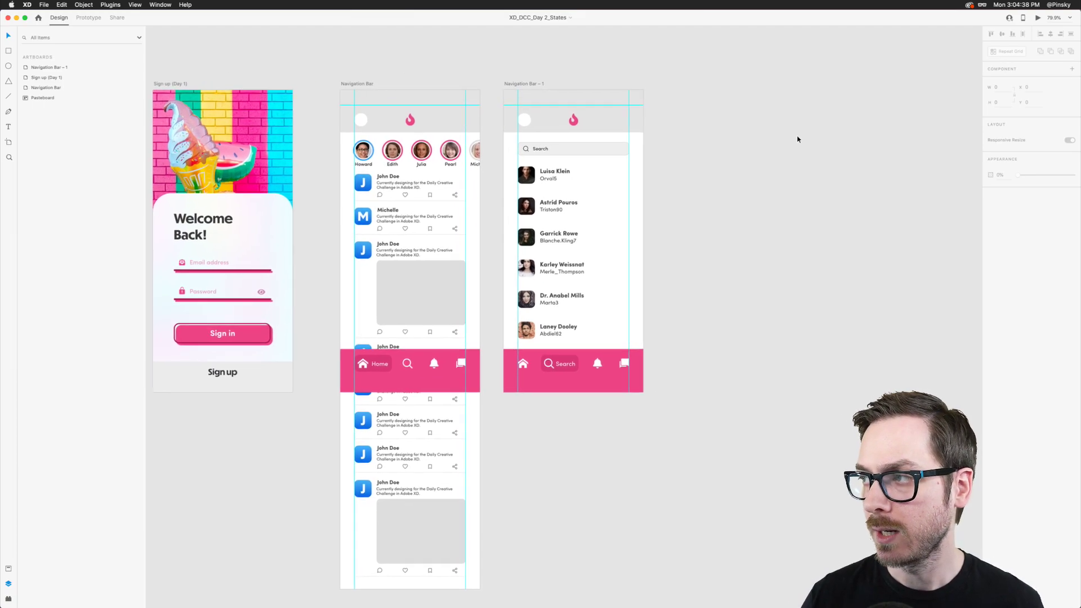
left_click(501, 83)
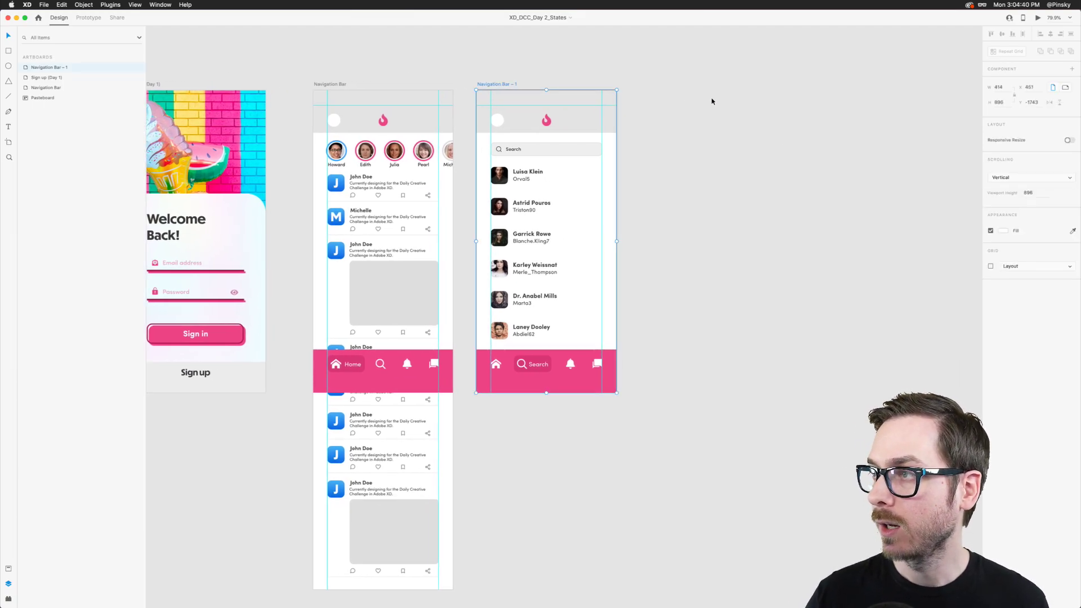
left_click(9, 142)
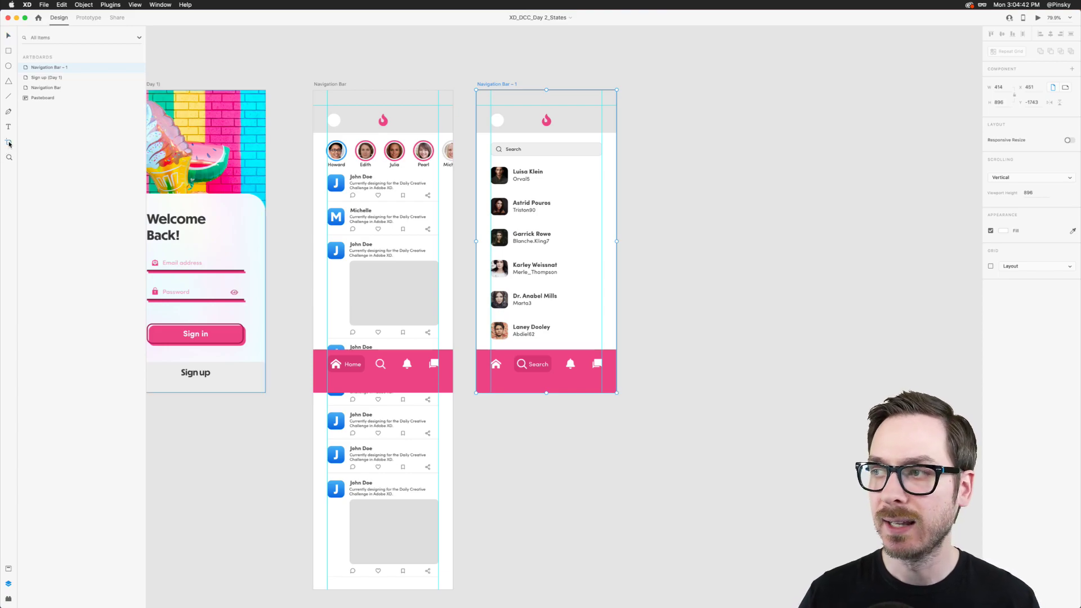
left_click(636, 90)
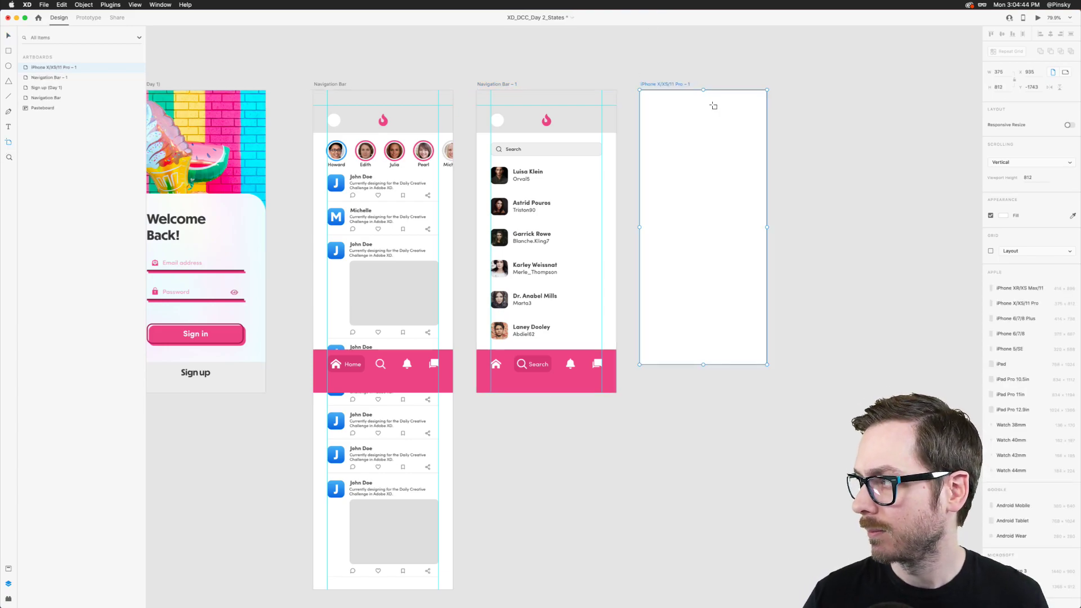
left_click(1020, 287)
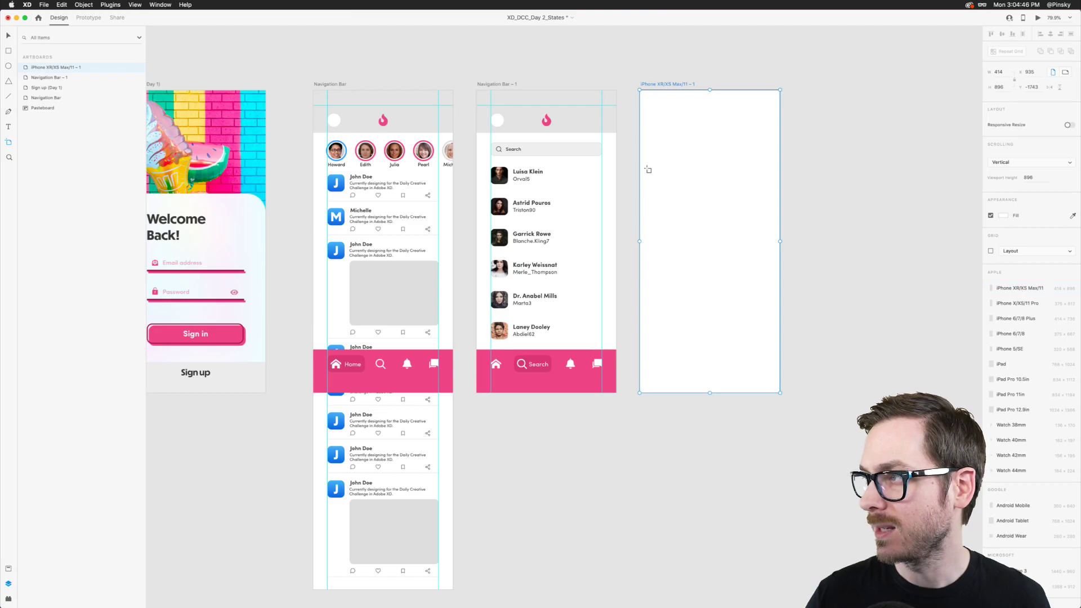
key("v")
left_click_drag(677, 88, 665, 85)
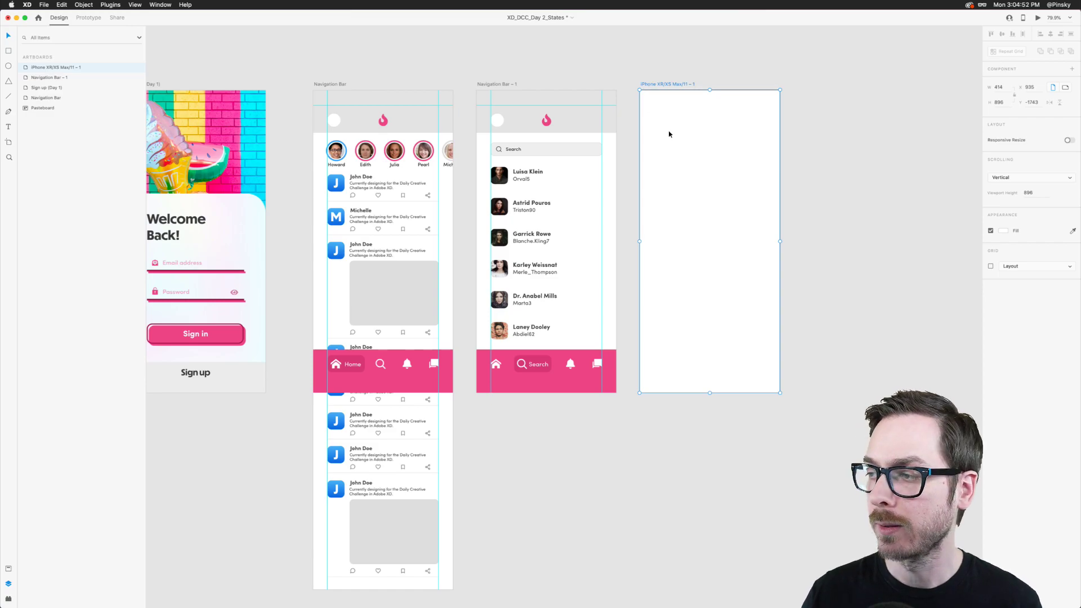
Rename the new blank artboard as Menu and display the document's assets
scroll(676, 140, "right", 3)
scroll(652, 135, "up", 3)
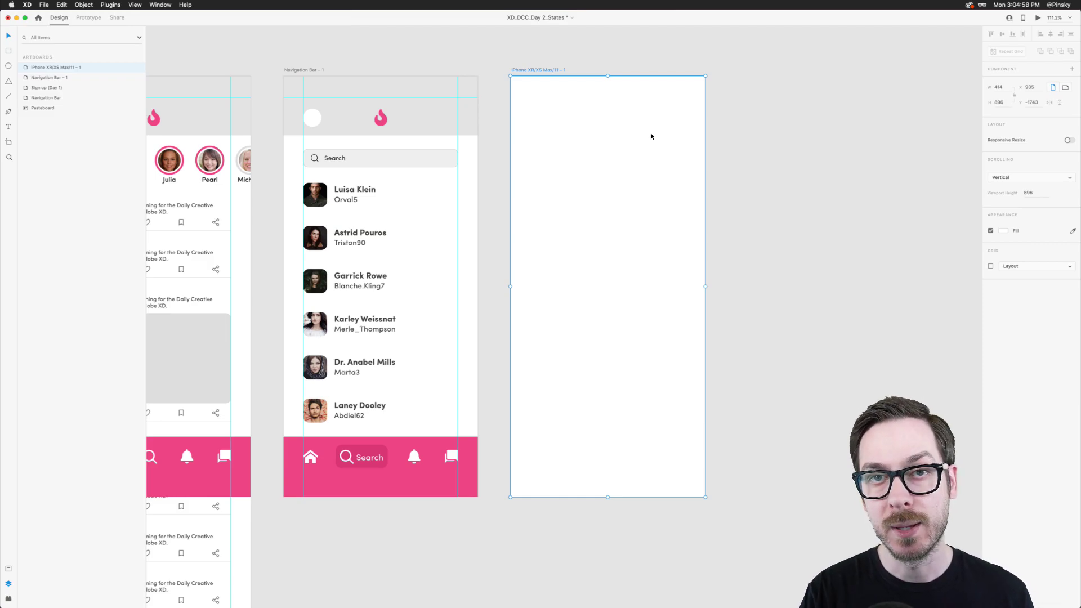
scroll(653, 136, "right", 2)
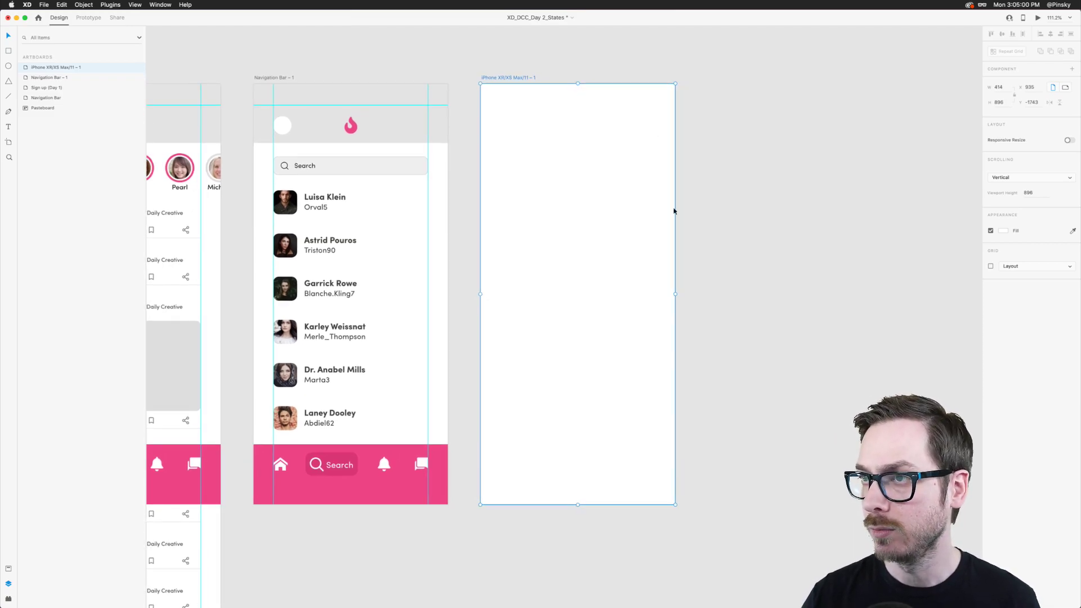
double_click(505, 78)
type("Menu")
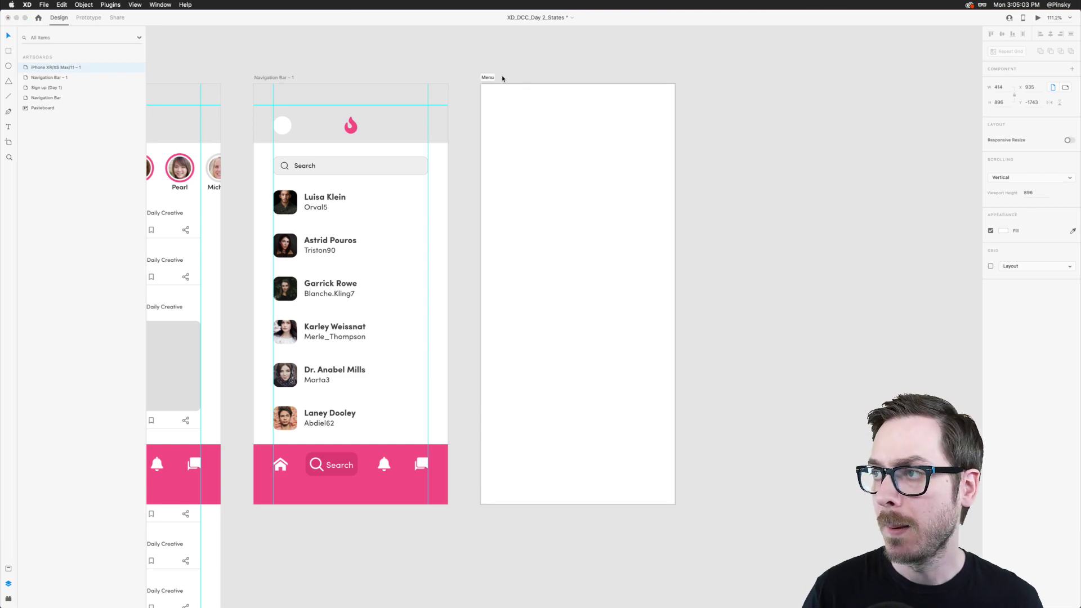
key("Return")
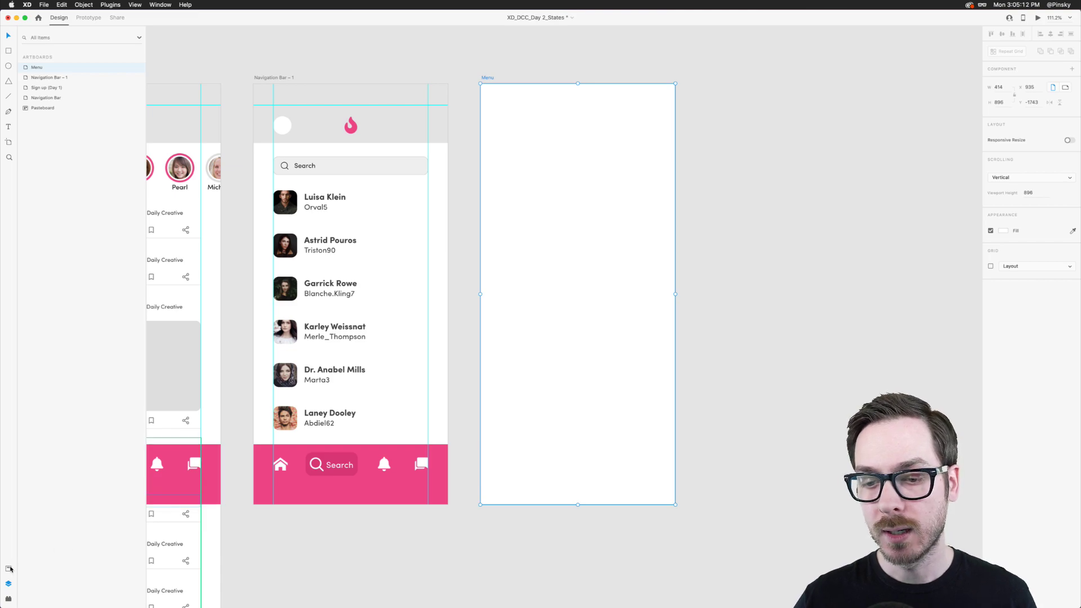
left_click(8, 569)
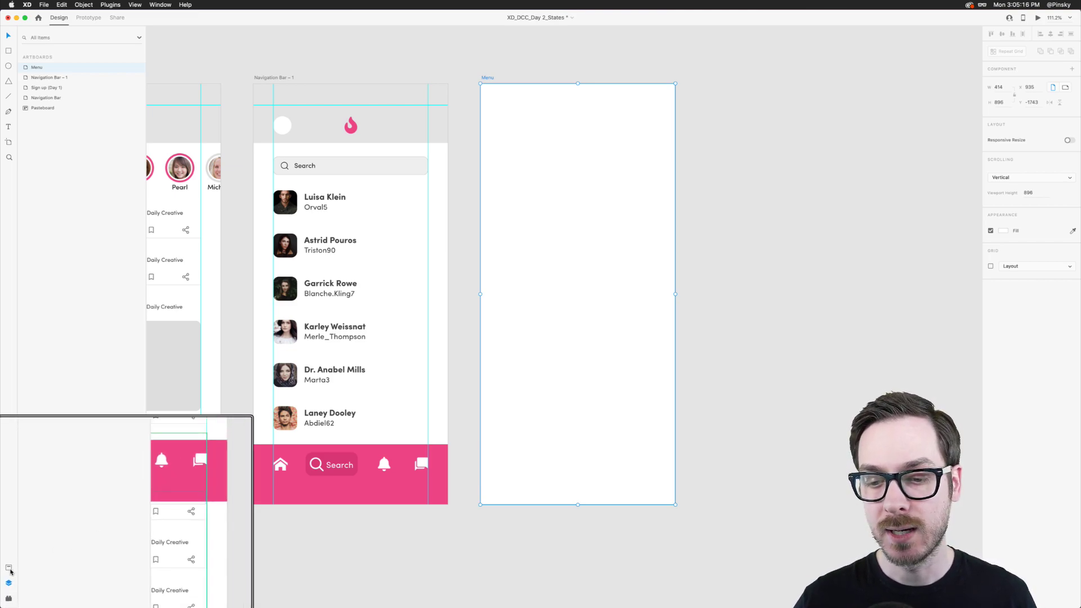
left_click(9, 567)
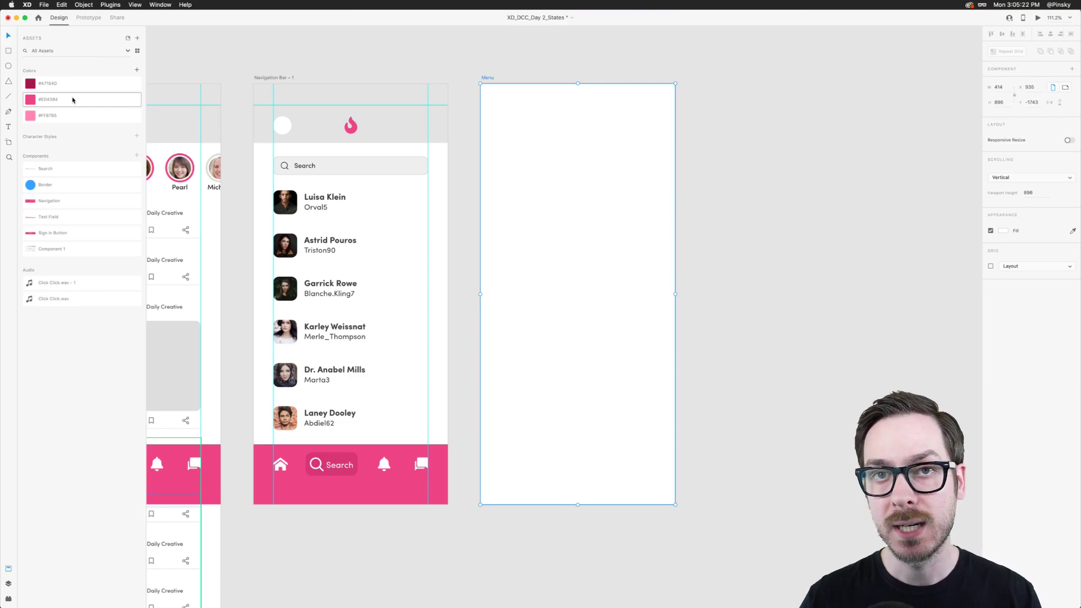
Fill the Menu artboard with the middle pink document colour and draw a white circle about 131 px wide in its upper part
left_click(86, 102)
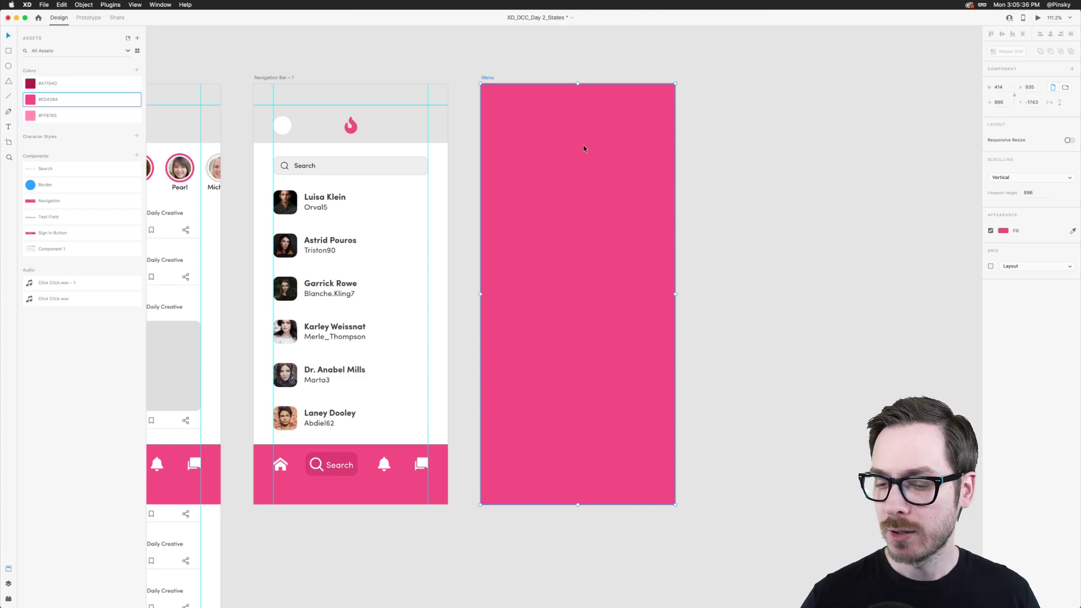
left_click(7, 67)
mouse_move(543, 131)
left_mouse_down()
mouse_move(607, 195)
mouse_move(582, 167)
mouse_move(562, 169)
left_mouse_up()
key("v")
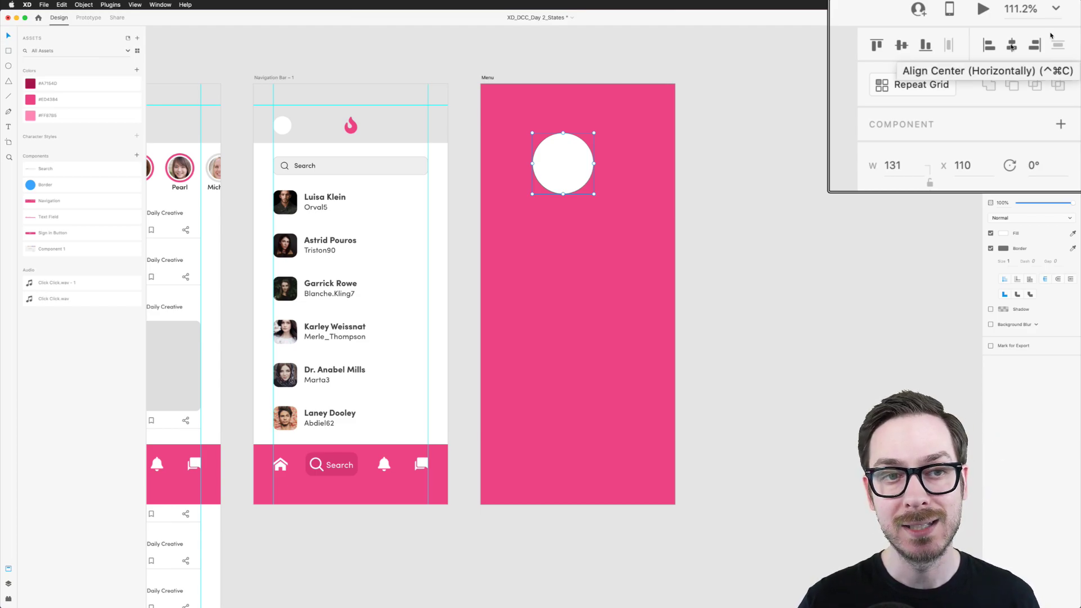
Centre the circle horizontally on the Menu artboard without a border and move it up slightly to Y 101
left_click(1051, 34)
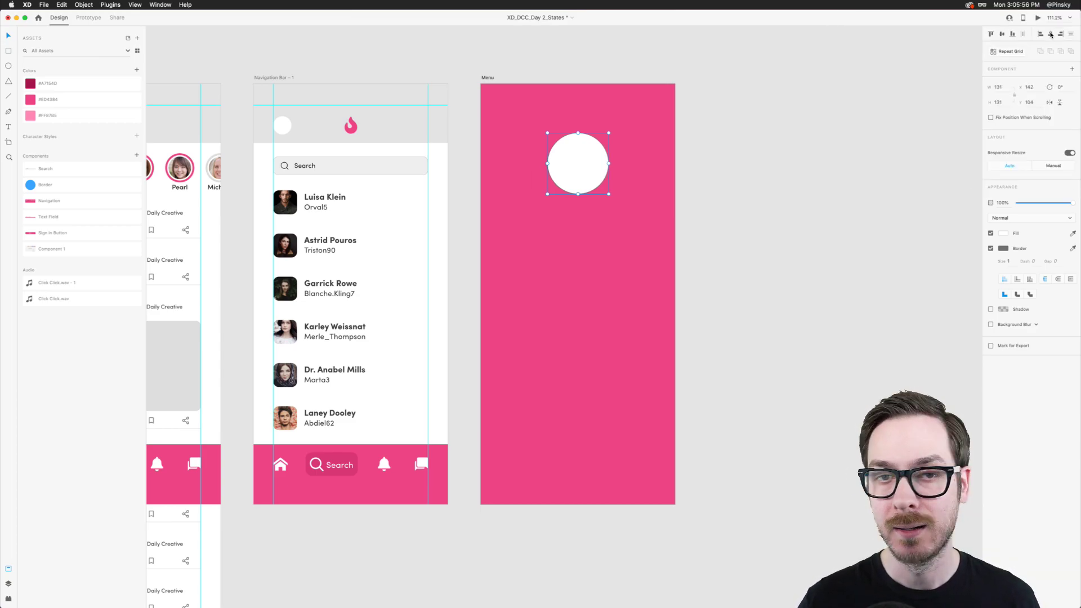
left_click(991, 248)
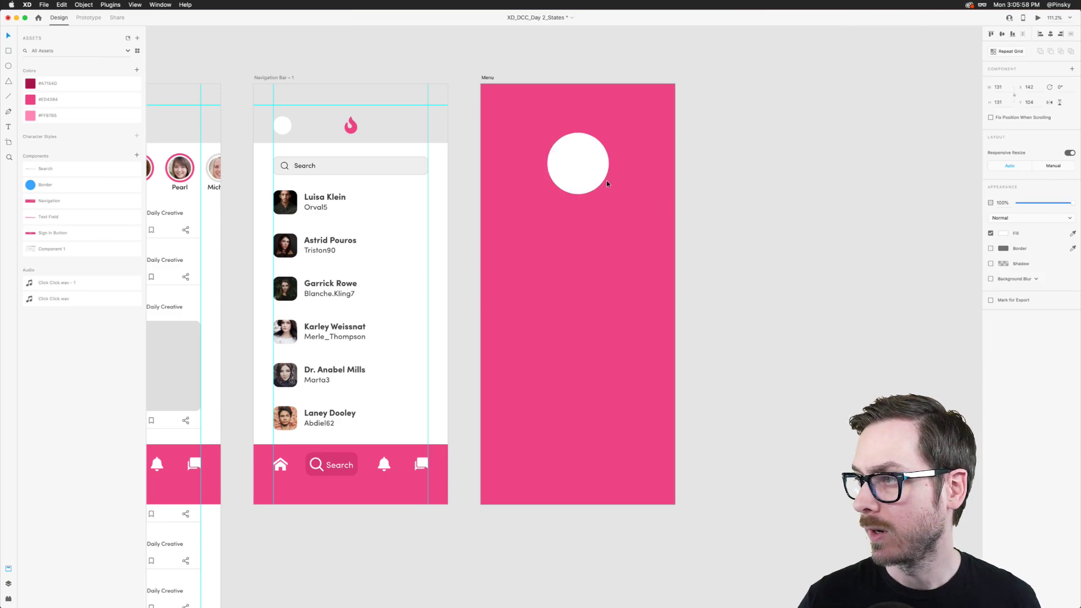
left_click_drag(584, 169, 585, 168)
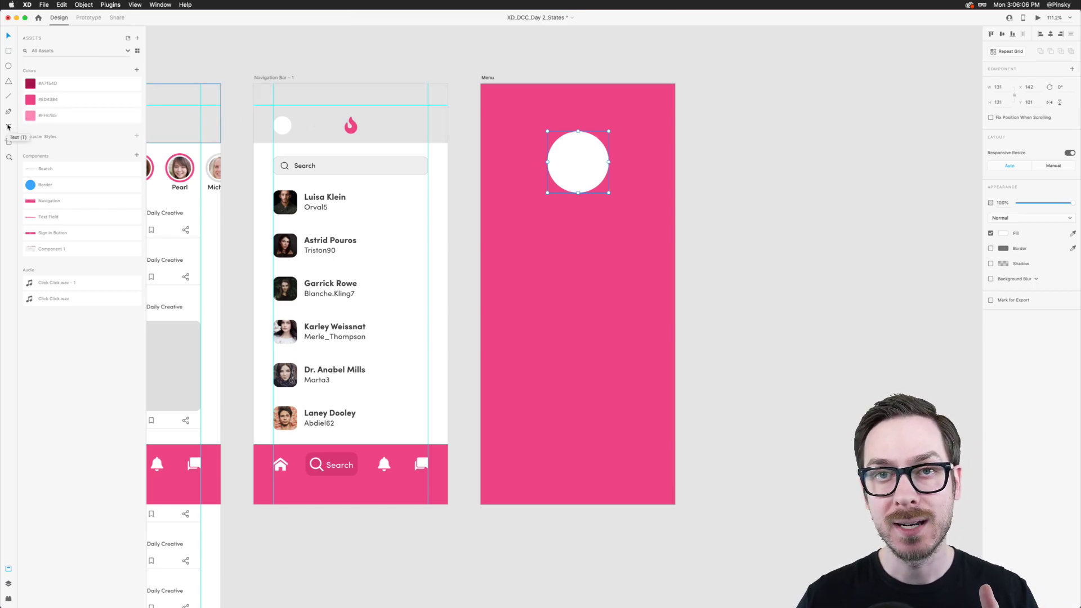
Add the text "Awesome Designer" below the circle and centre it under the circle
left_click(8, 126)
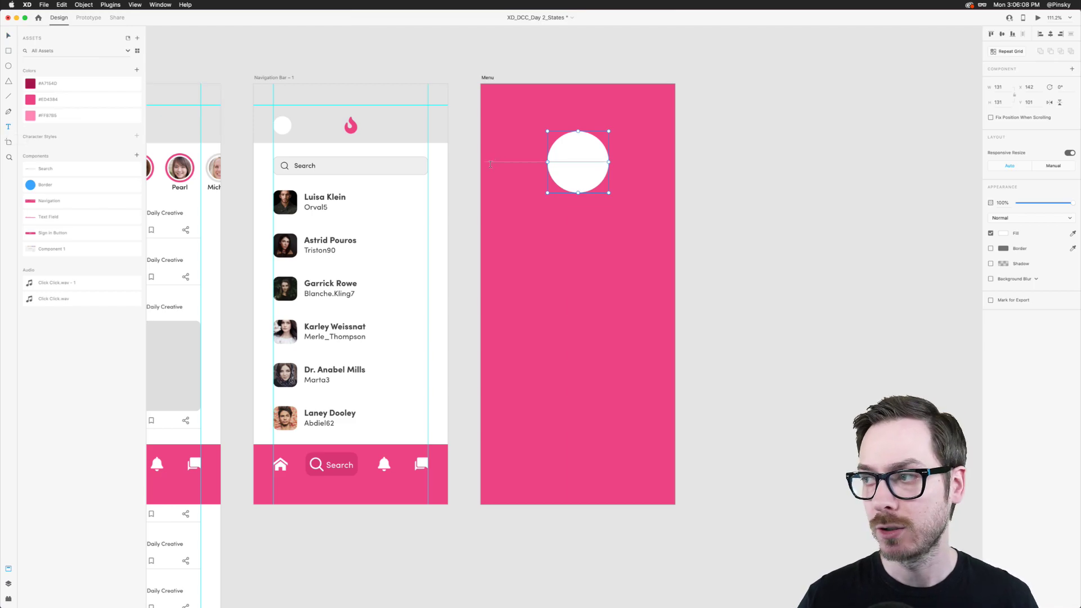
left_click(579, 220)
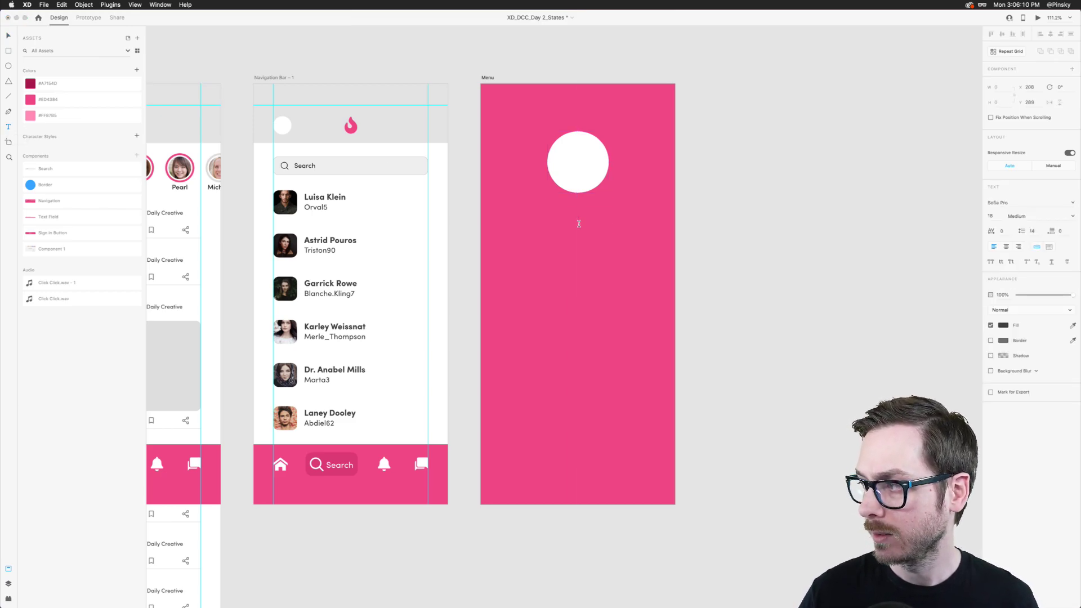
type("Awesome")
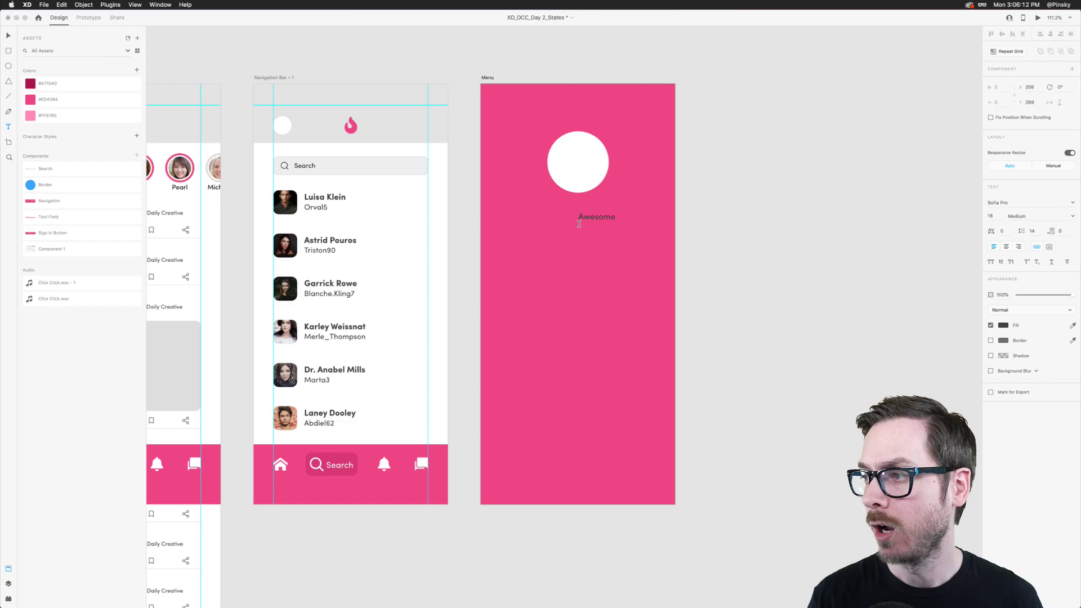
type(" Designer")
key("Escape")
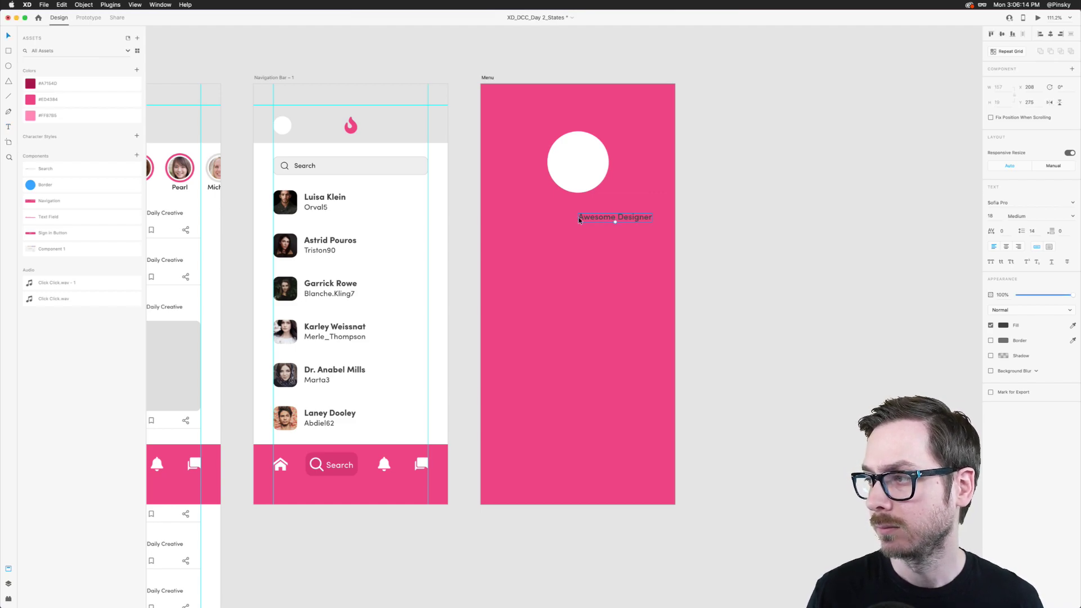
left_click_drag(603, 223, 576, 209)
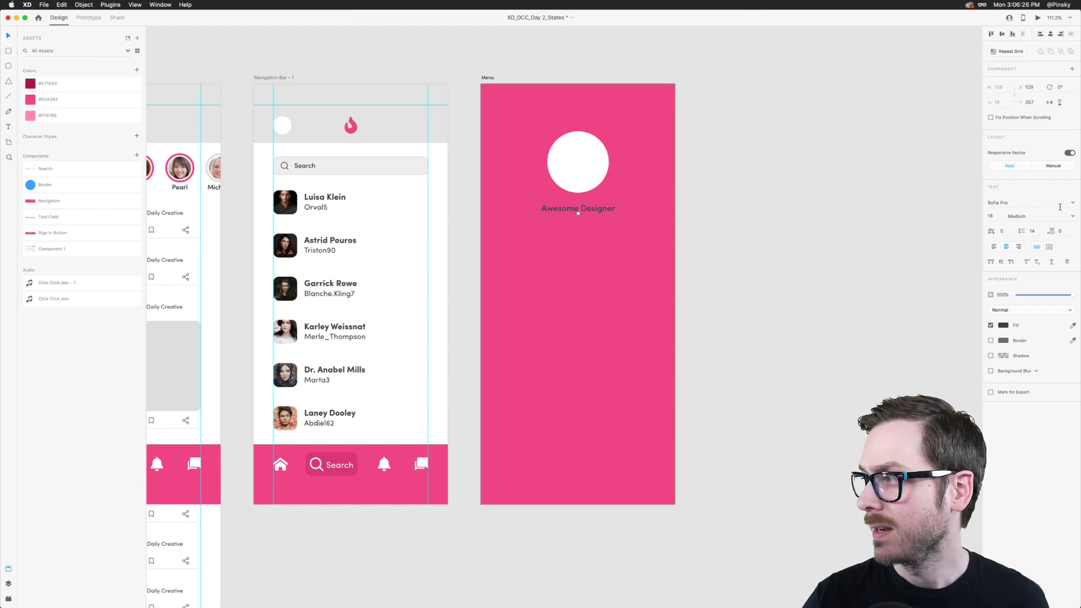
Set the "Awesome Designer" text's font to Dunbar Tall and its fill to white
left_click(1051, 207)
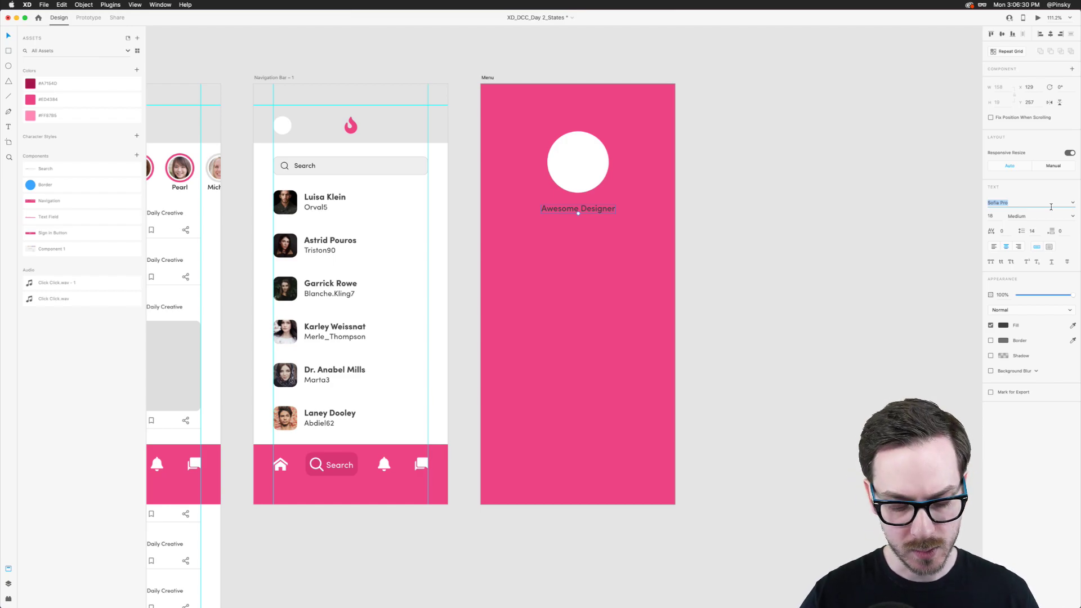
type("Dunbar Low")
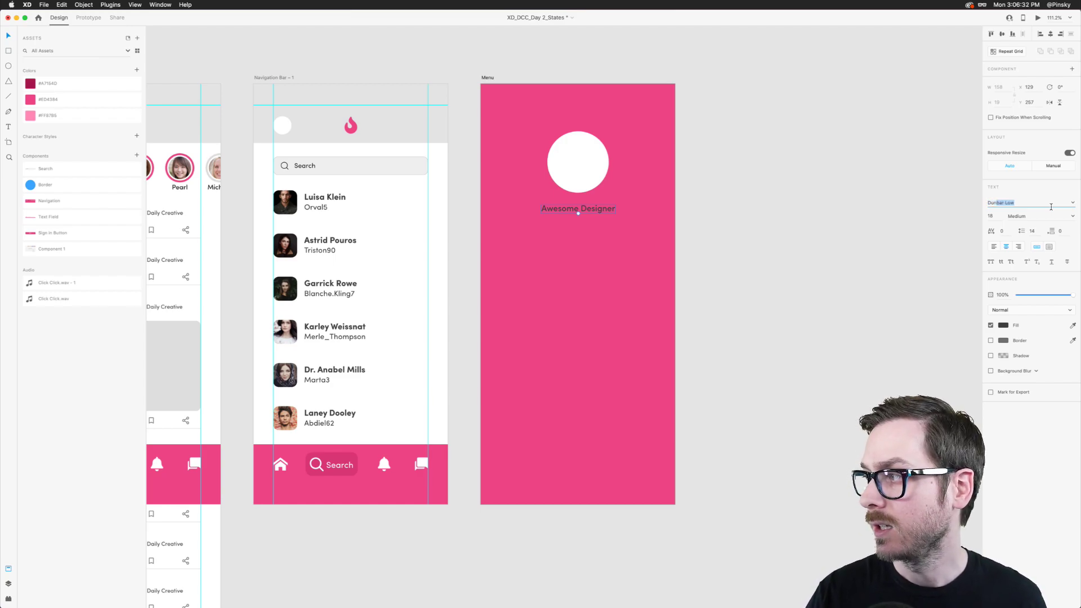
key("Down")
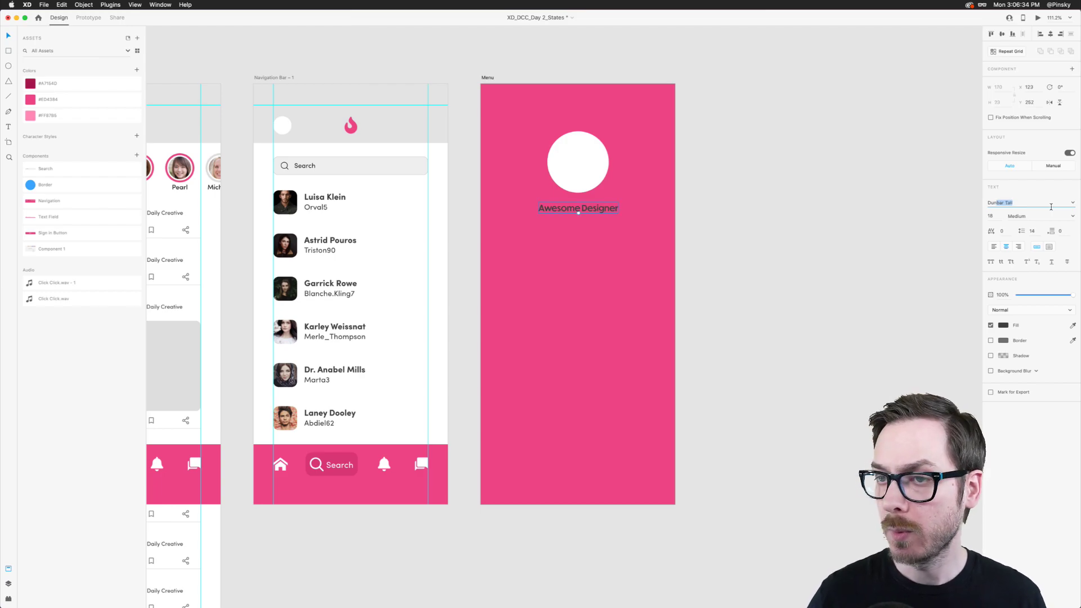
key("Return")
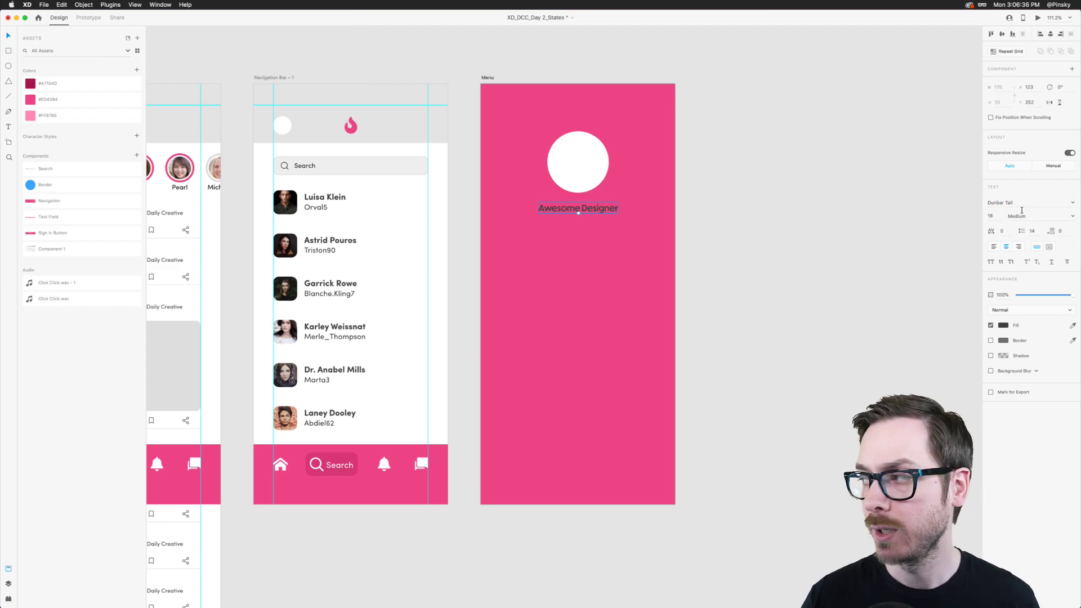
left_click(1003, 327)
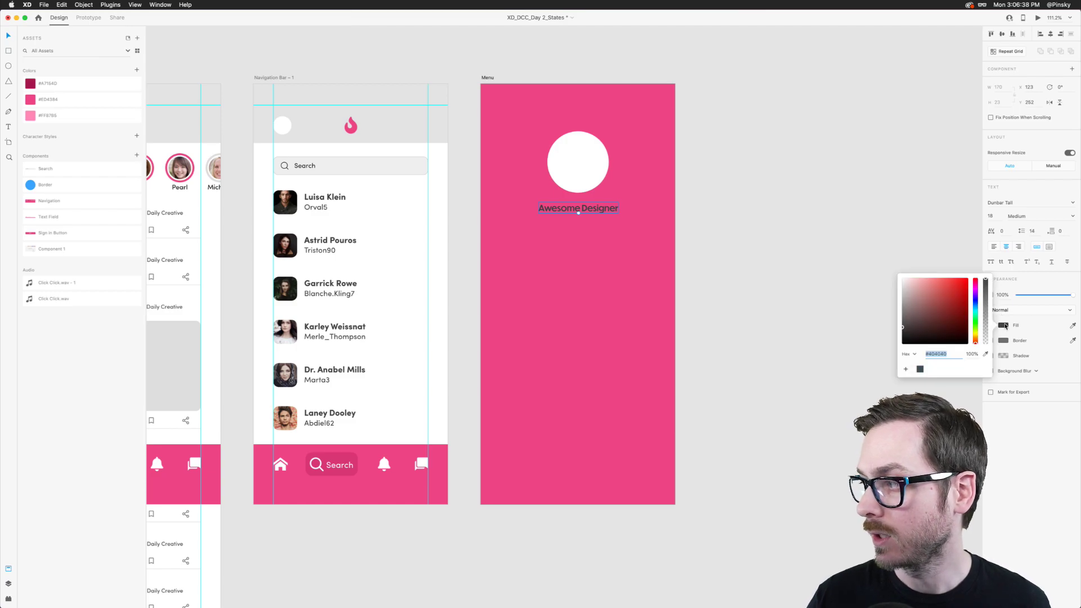
left_click(900, 297)
left_click_drag(900, 297, 888, 259)
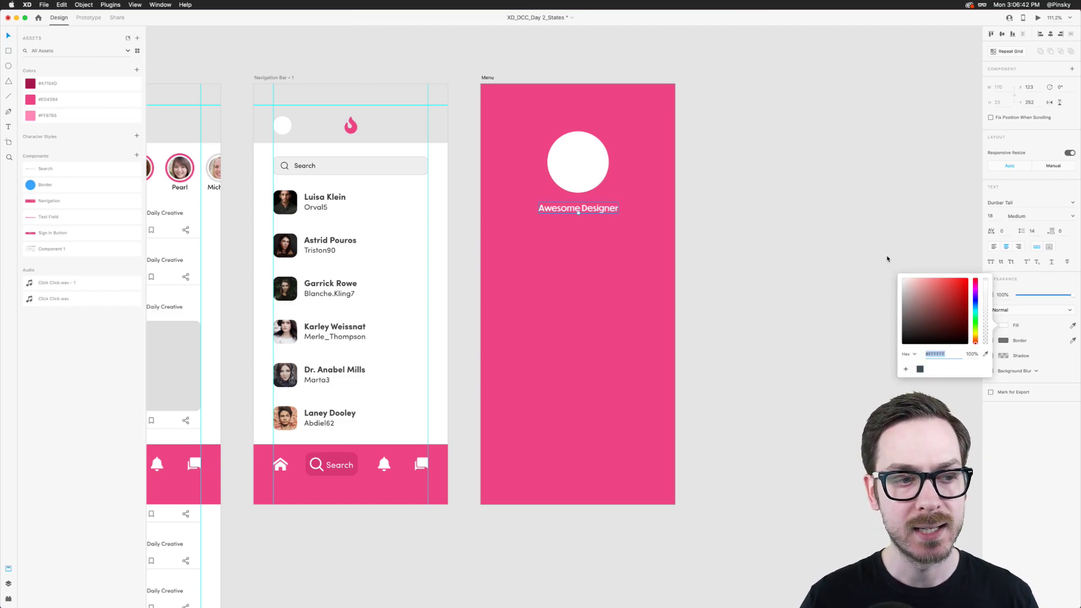
Make the "Awesome Designer" text Bold, enlarge it to about size 33, and position it just below the circle at Y 244
left_click(1072, 215)
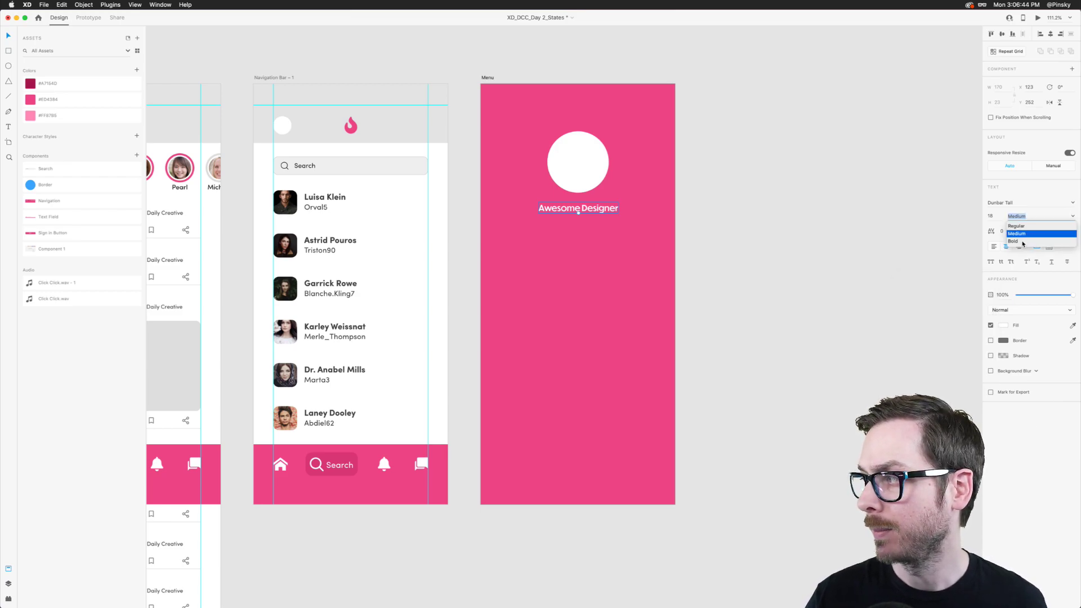
left_click(1023, 244)
mouse_move(579, 214)
left_mouse_down()
mouse_move(579, 225)
mouse_move(590, 210)
left_mouse_up()
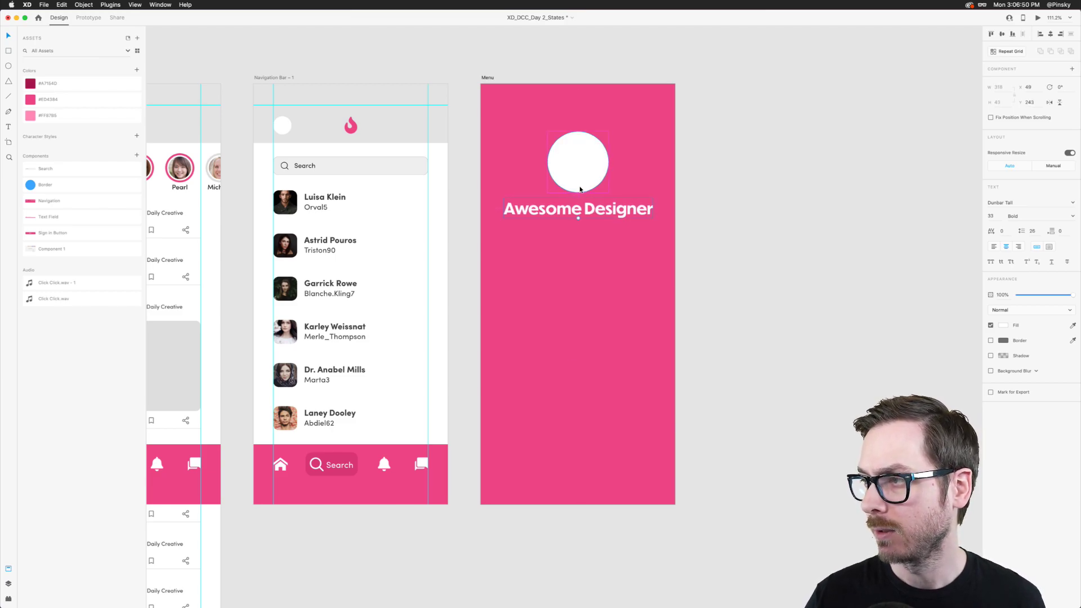
key("Down")
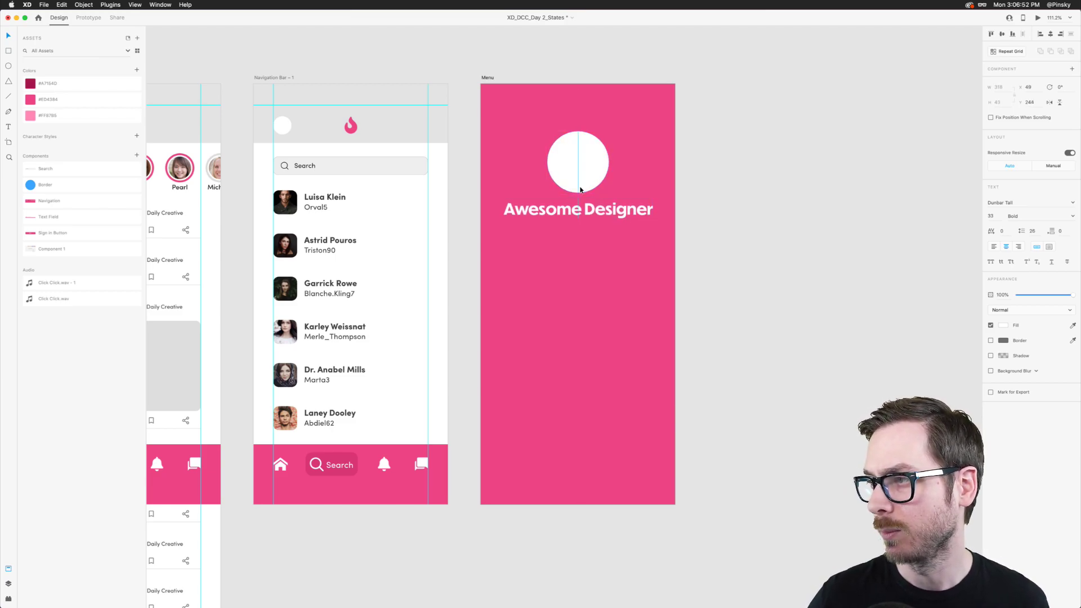
scroll(597, 237, "up", 5)
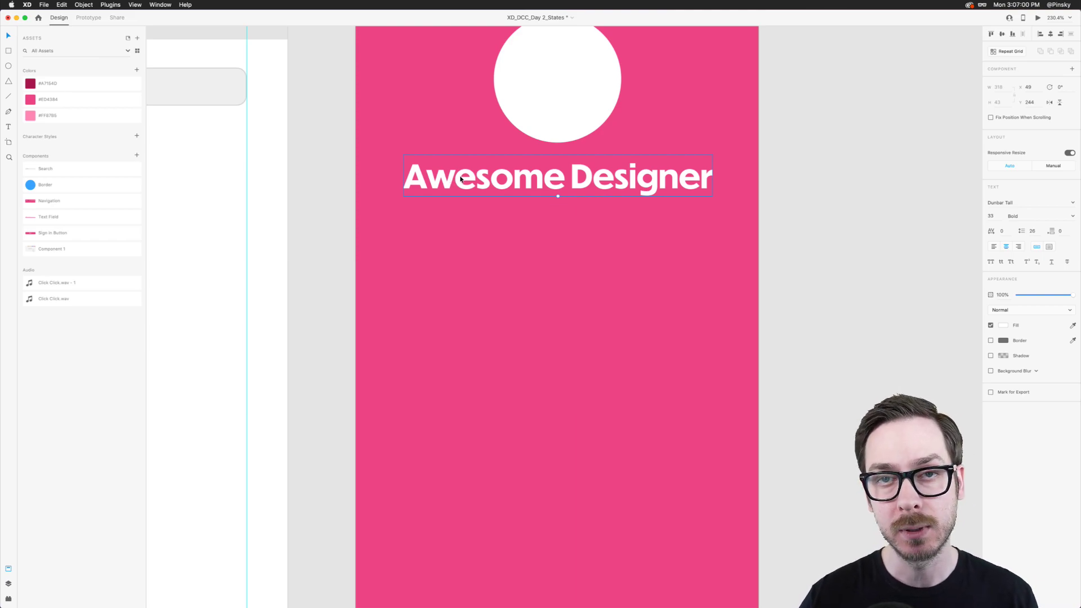
left_click_drag(513, 186, 513, 227)
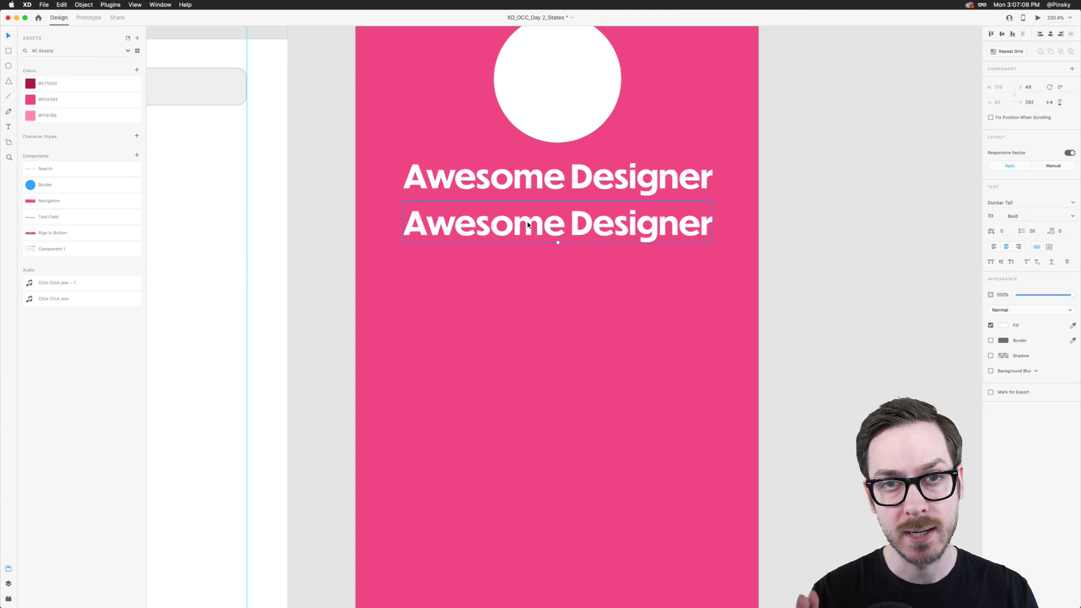
double_click(527, 225)
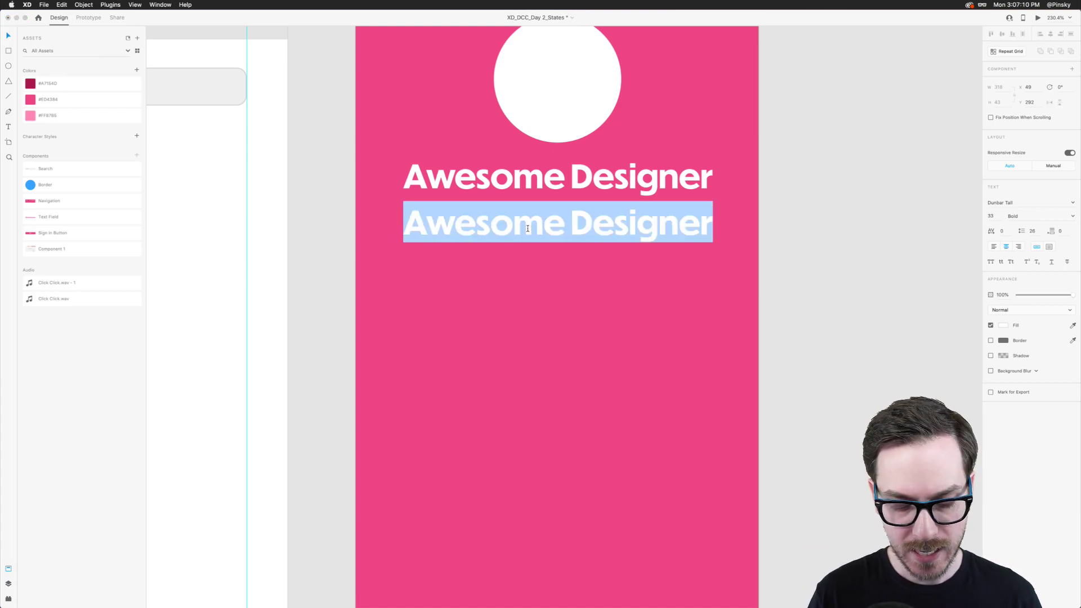
type("@Userma")
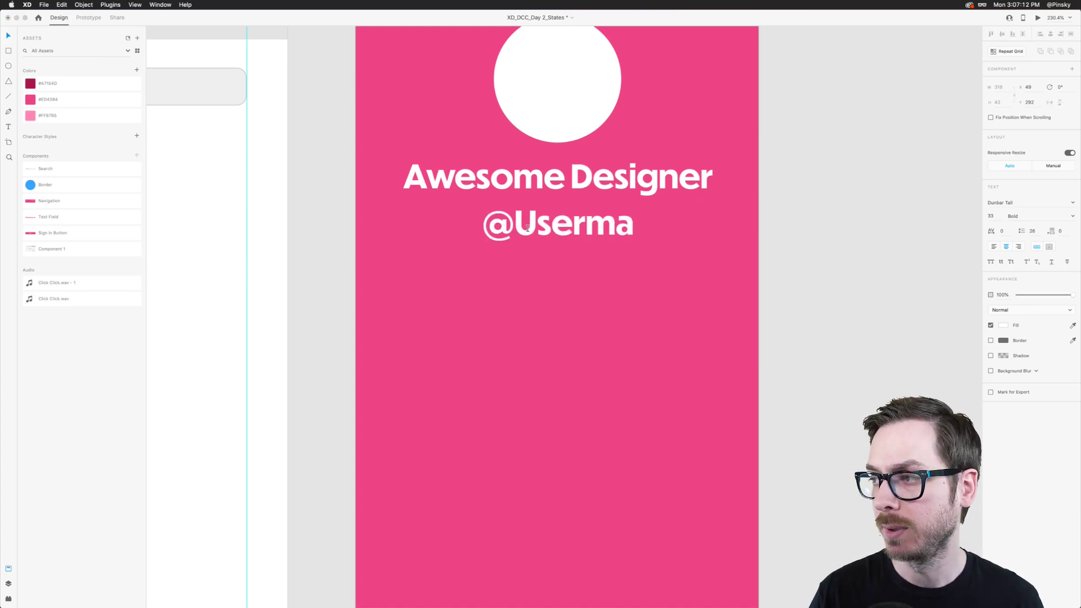
type(",e")
key("super+a")
key("Right")
key("BackSpace")
key("BackSpace")
type("me")
key("Escape")
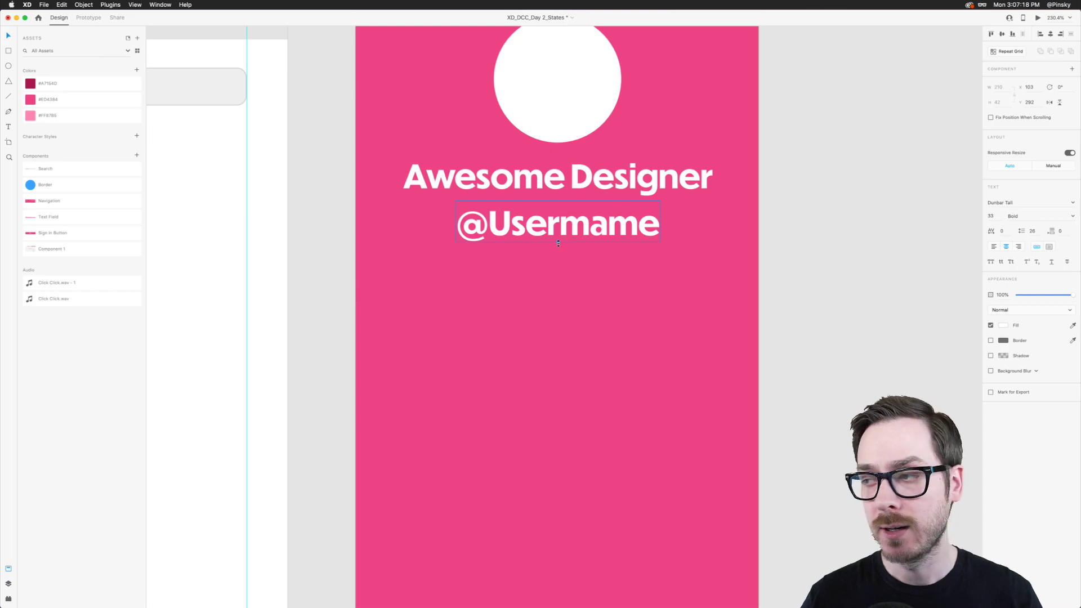
left_click_drag(558, 244, 559, 225)
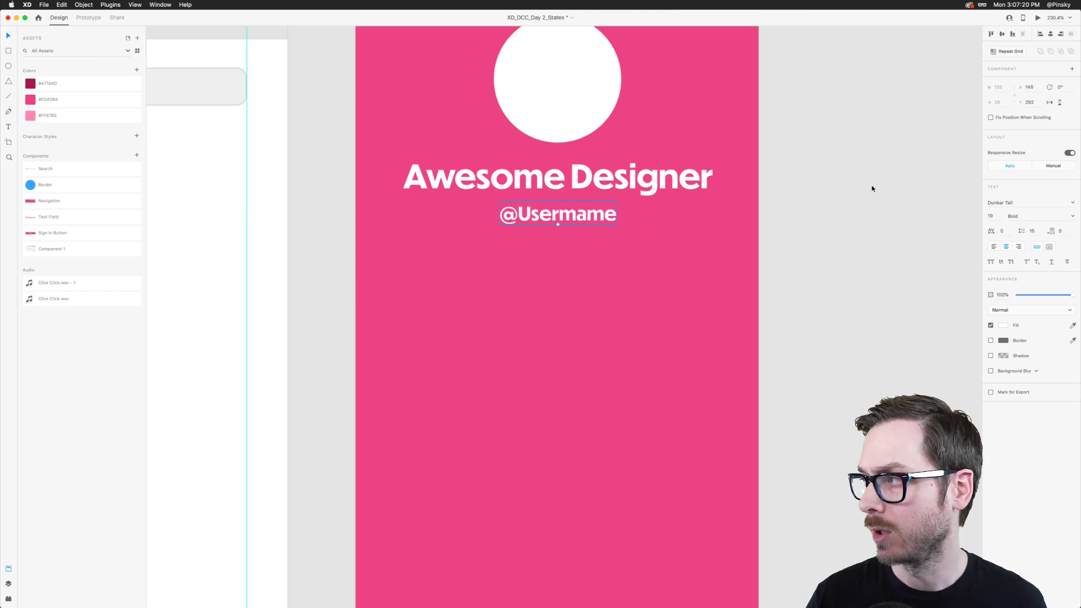
left_click(1074, 217)
left_click(1034, 234)
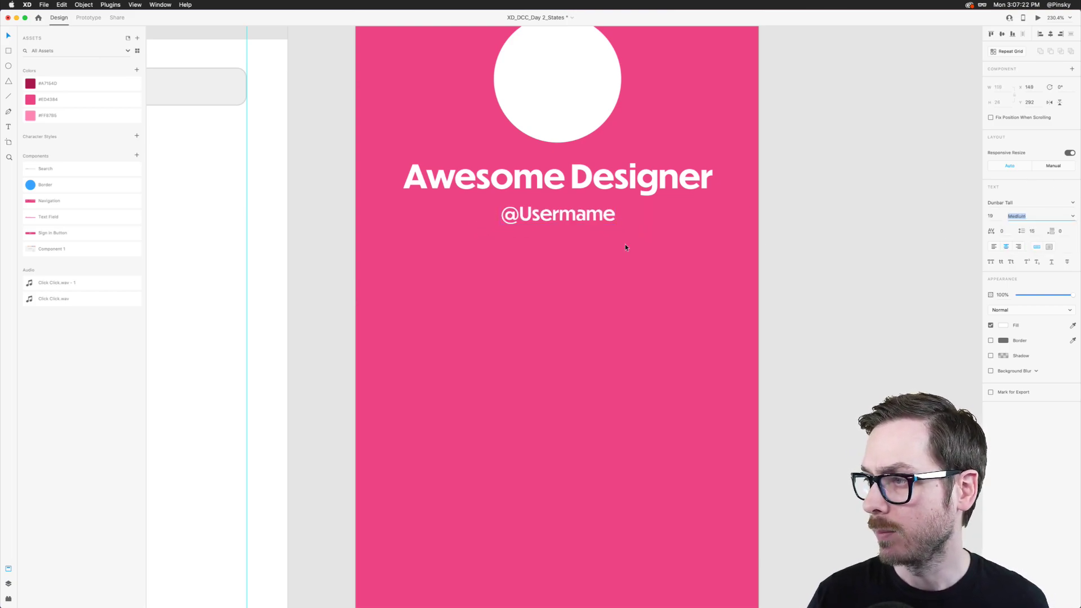
left_click_drag(580, 216, 579, 209)
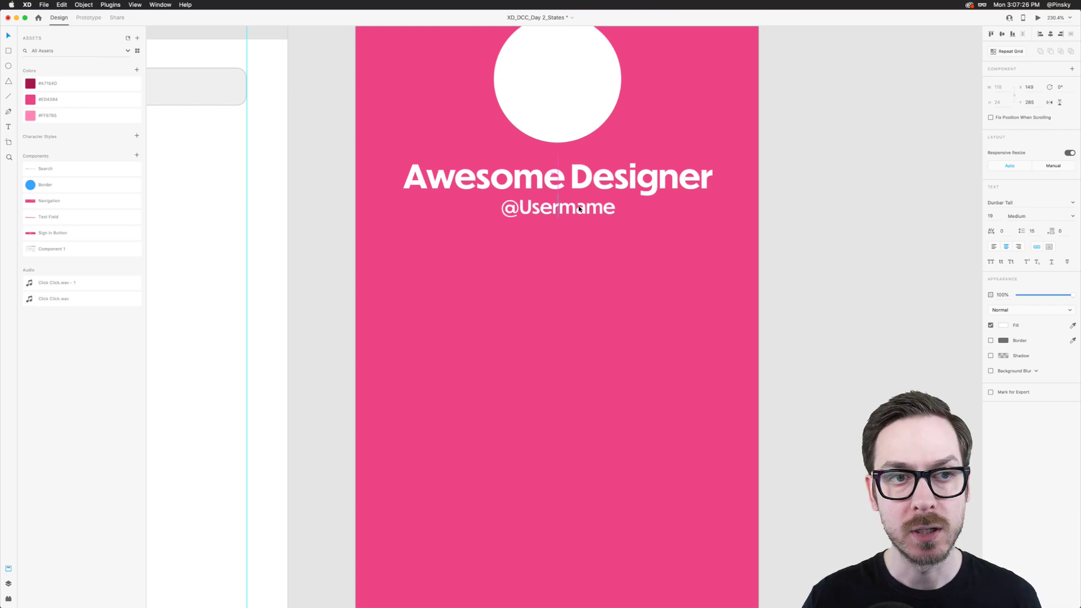
scroll(579, 208, "down", 5)
scroll(579, 209, "up", 5)
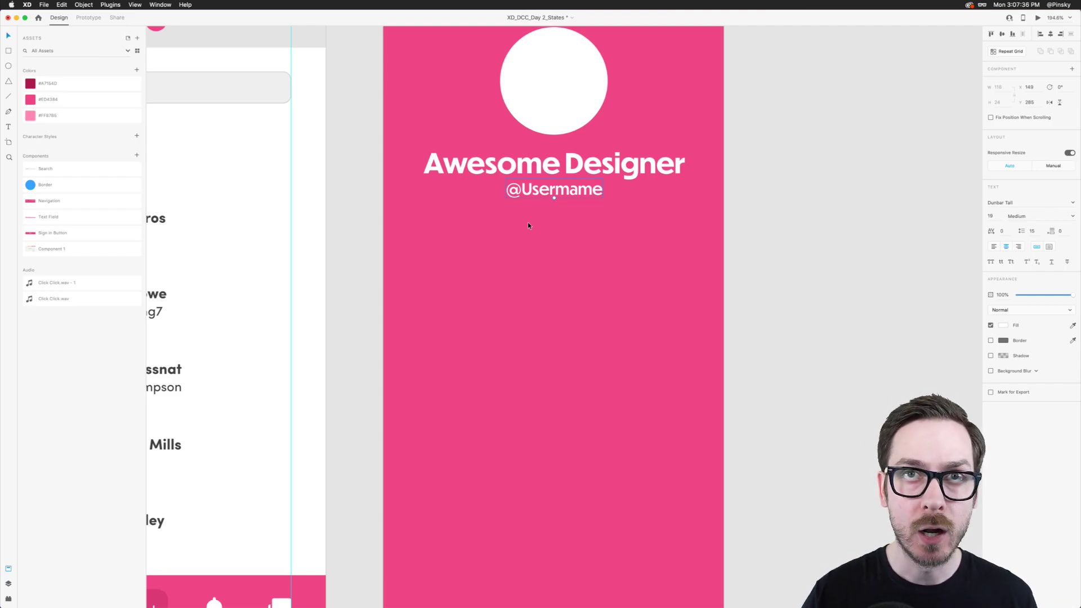
scroll(529, 226, "down", 5)
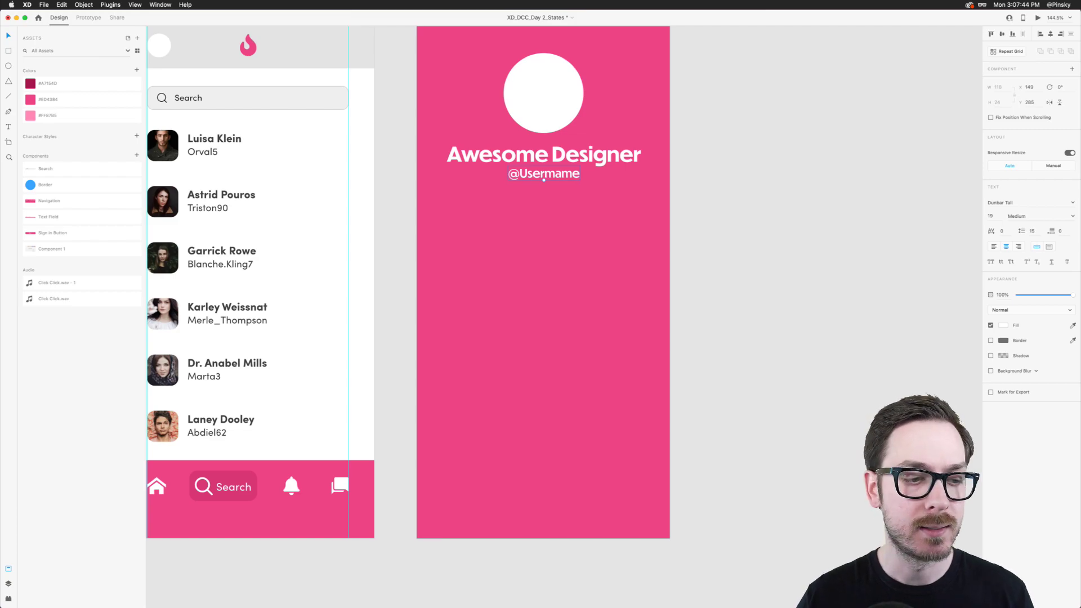
left_click(486, 252)
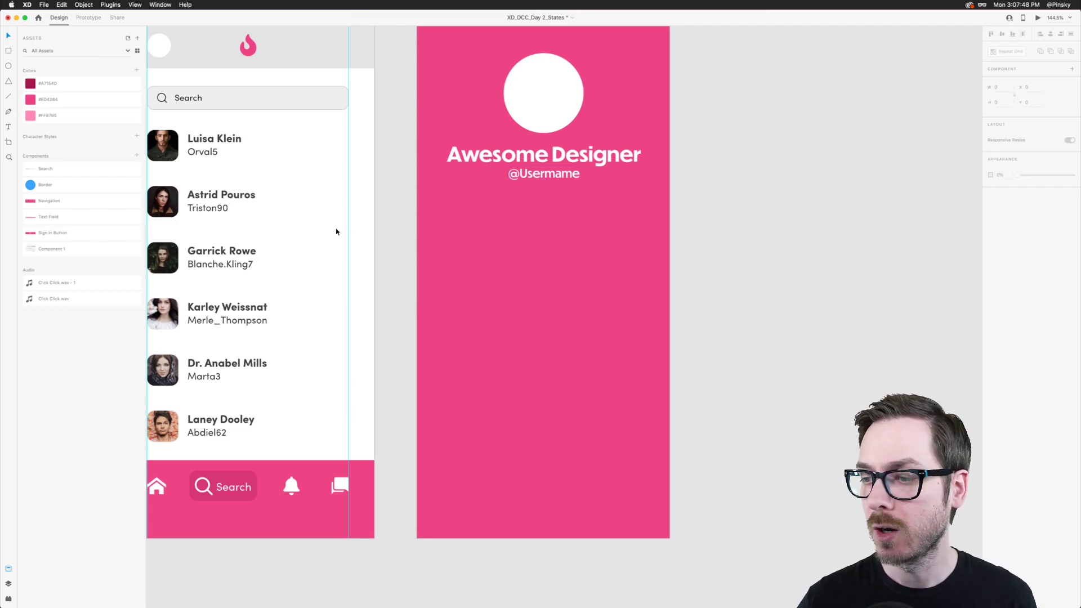
Copy the layout guides of the search screen's Navigation Bar artboard
scroll(337, 232, "left", 3)
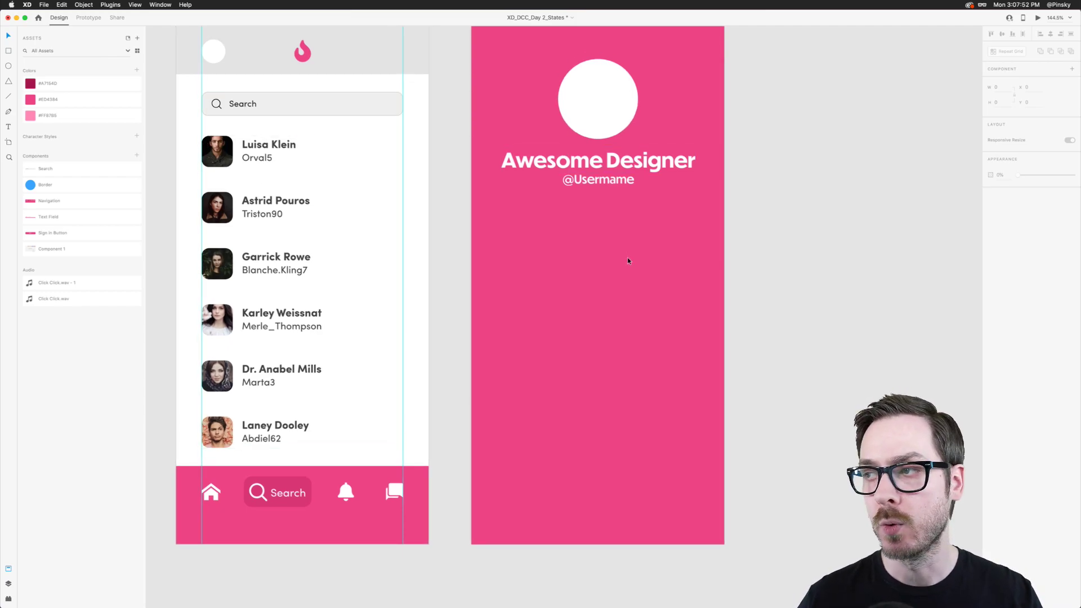
scroll(627, 258, "up", 1)
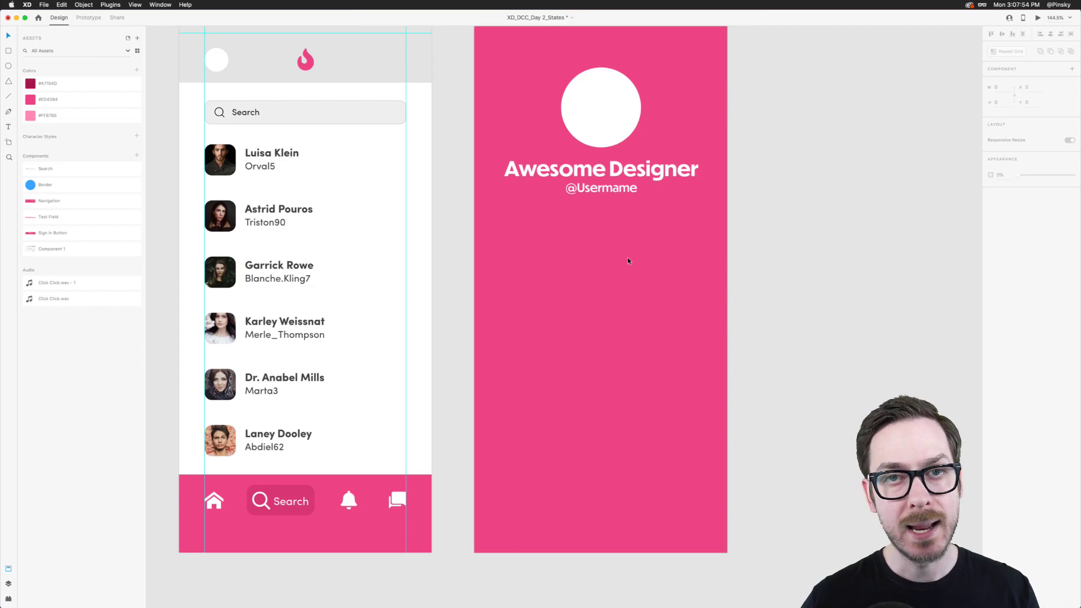
scroll(189, 147, "up", 3)
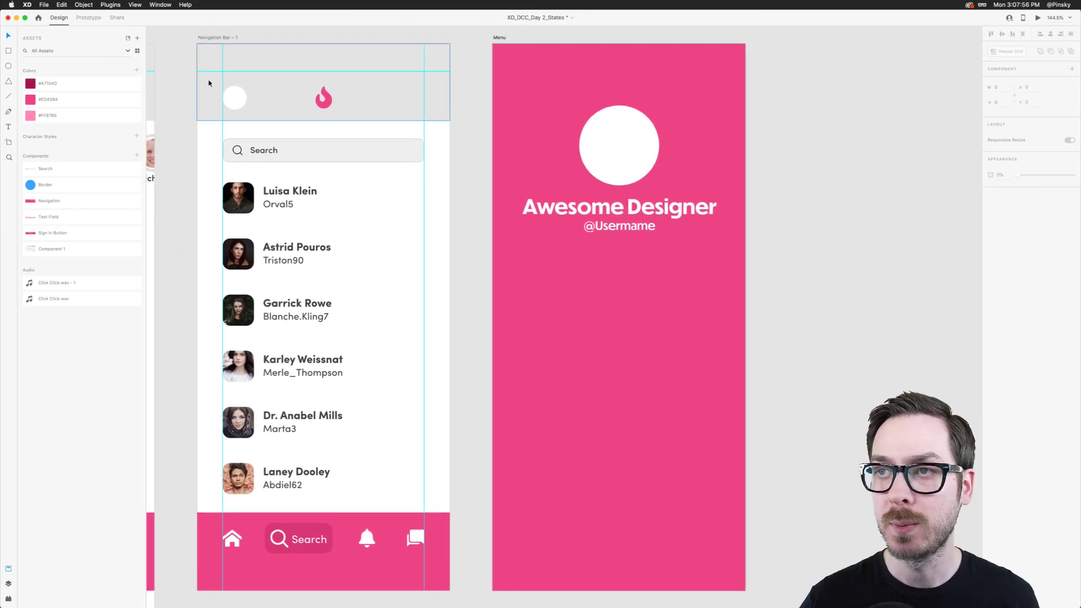
left_click(213, 44)
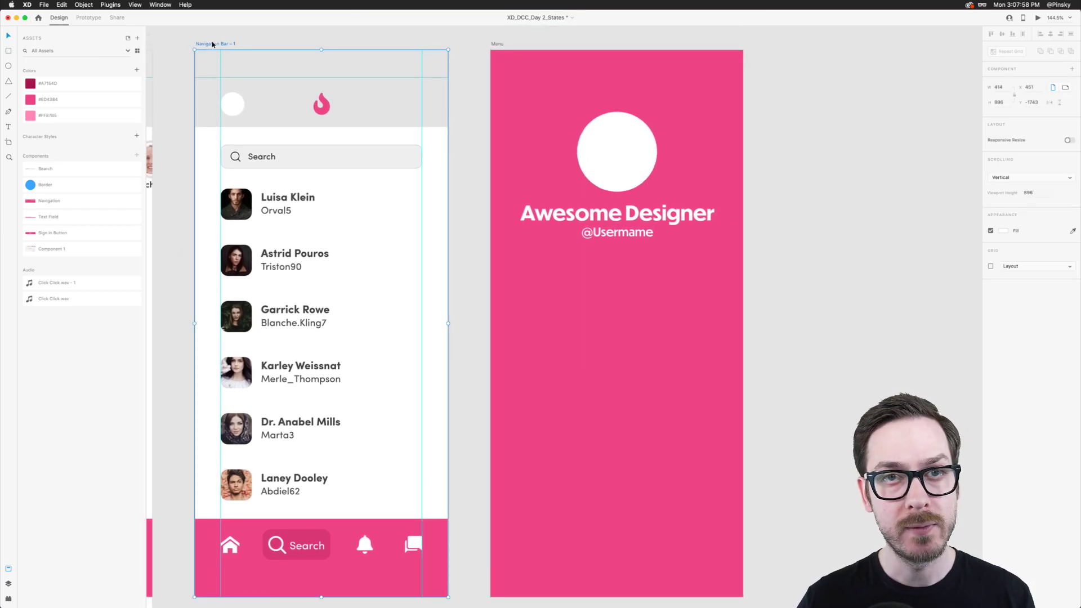
left_click(136, 5)
mouse_move(172, 123)
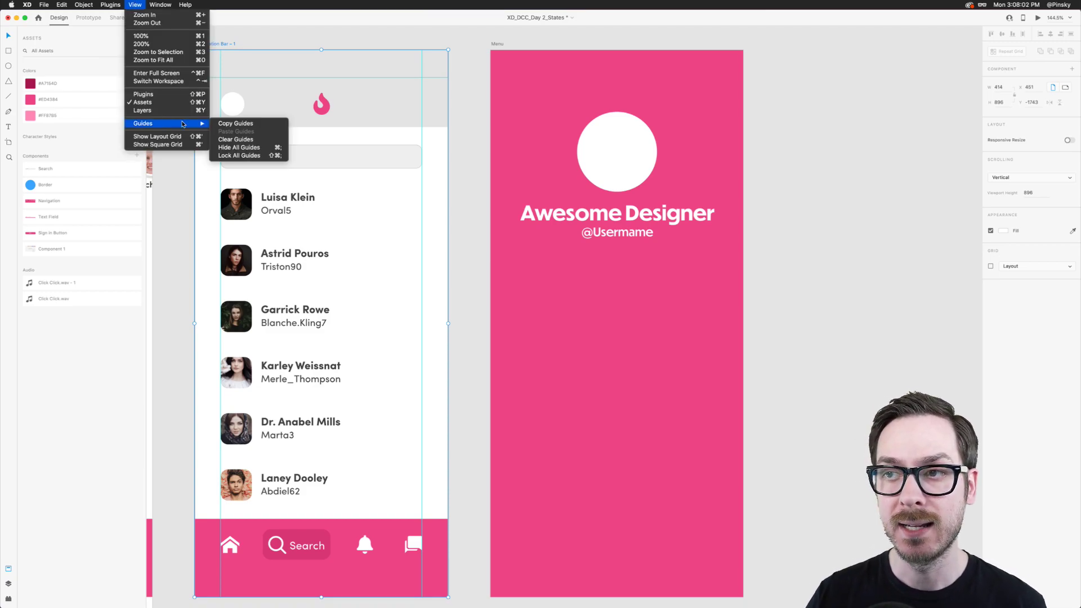
left_click(235, 123)
Paste the copied guides onto the pink Menu artboard
key("Tab")
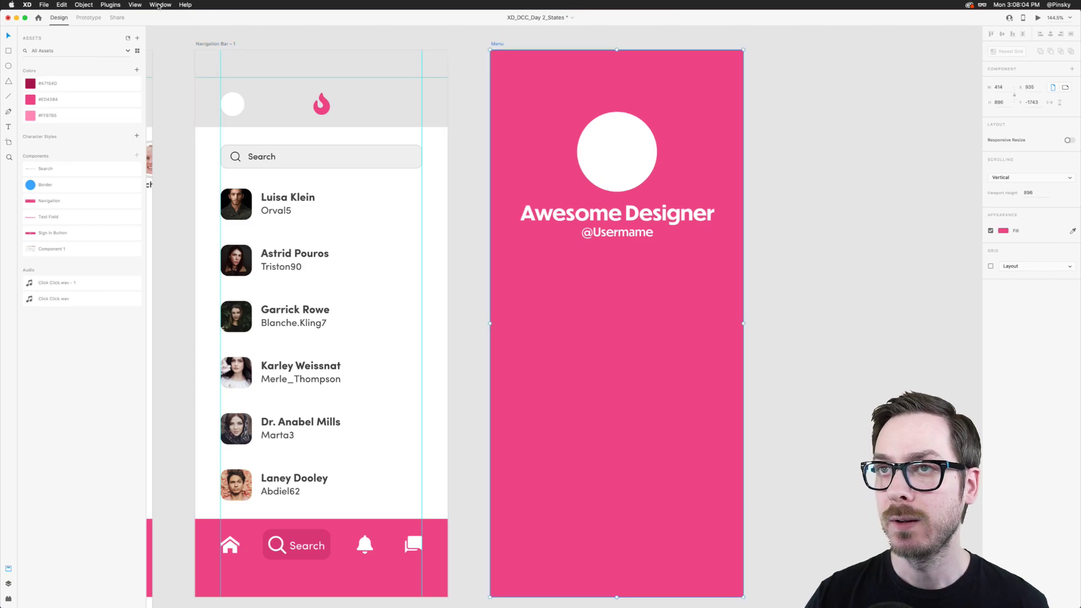
left_click(158, 5)
mouse_move(135, 5)
mouse_move(172, 123)
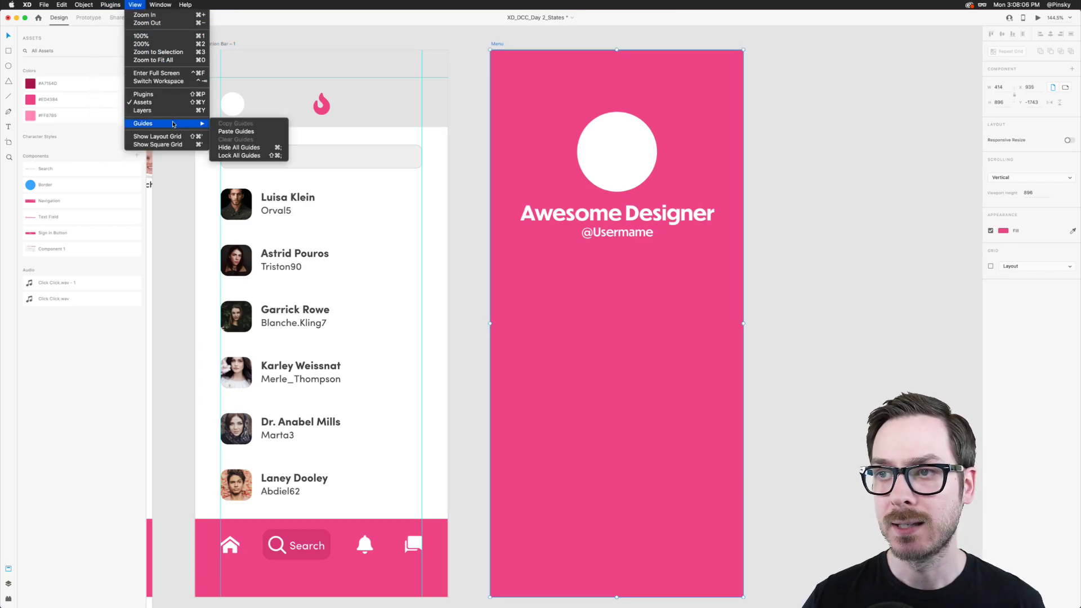
left_click(236, 131)
Duplicate the "Awesome Designer" text below the username and change the copy's text to "Profile"
scroll(568, 225, "right", 3)
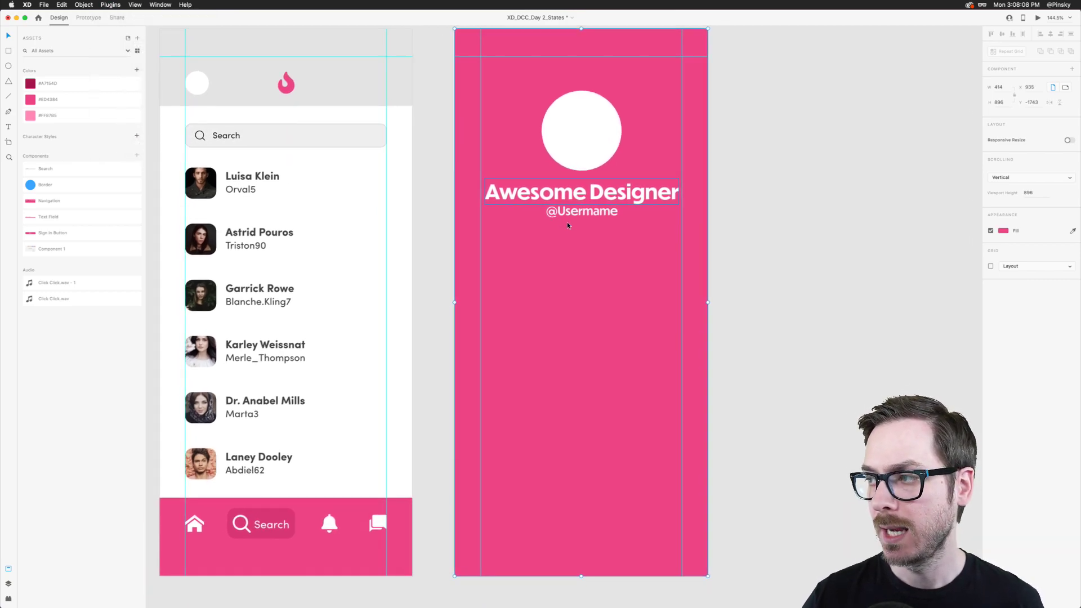
scroll(567, 225, "right", 1)
scroll(567, 226, "down", 1)
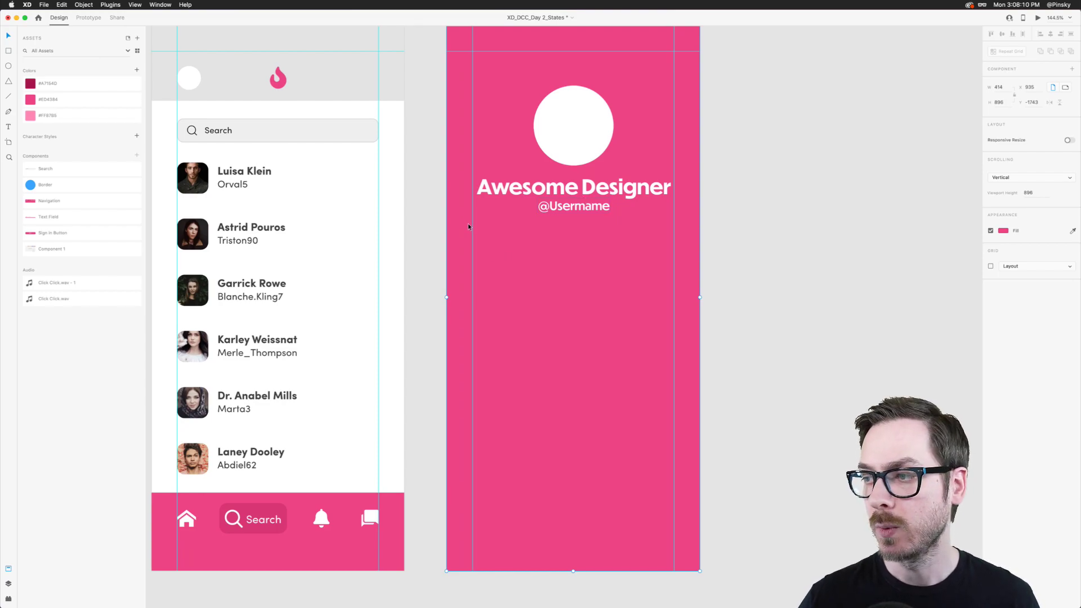
scroll(480, 327, "down", 2)
scroll(479, 327, "right", 2)
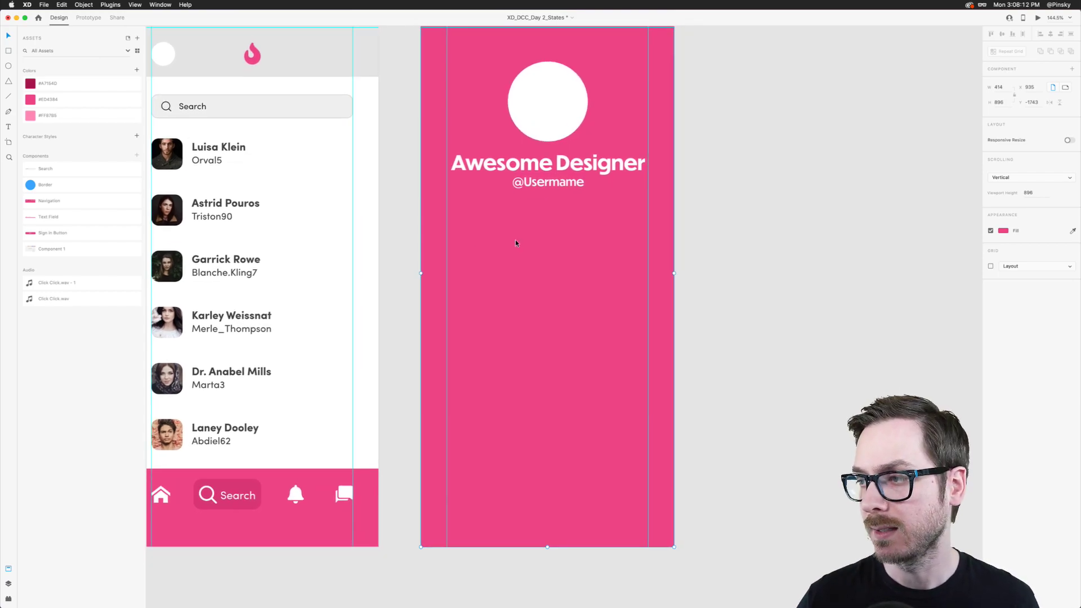
left_click_drag(489, 162, 500, 258)
double_click(499, 258)
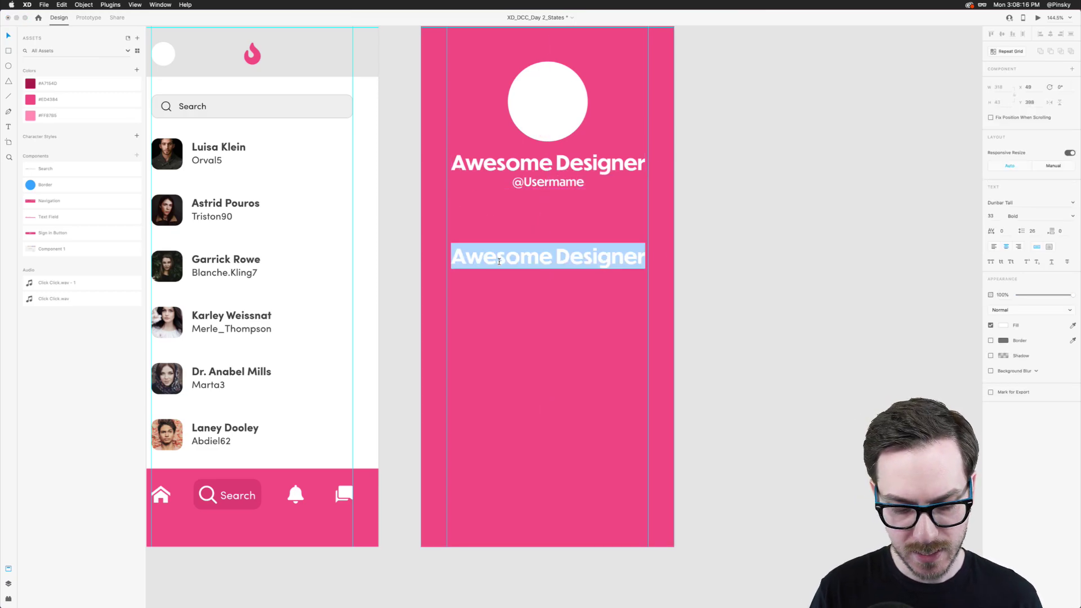
type("Profi;")
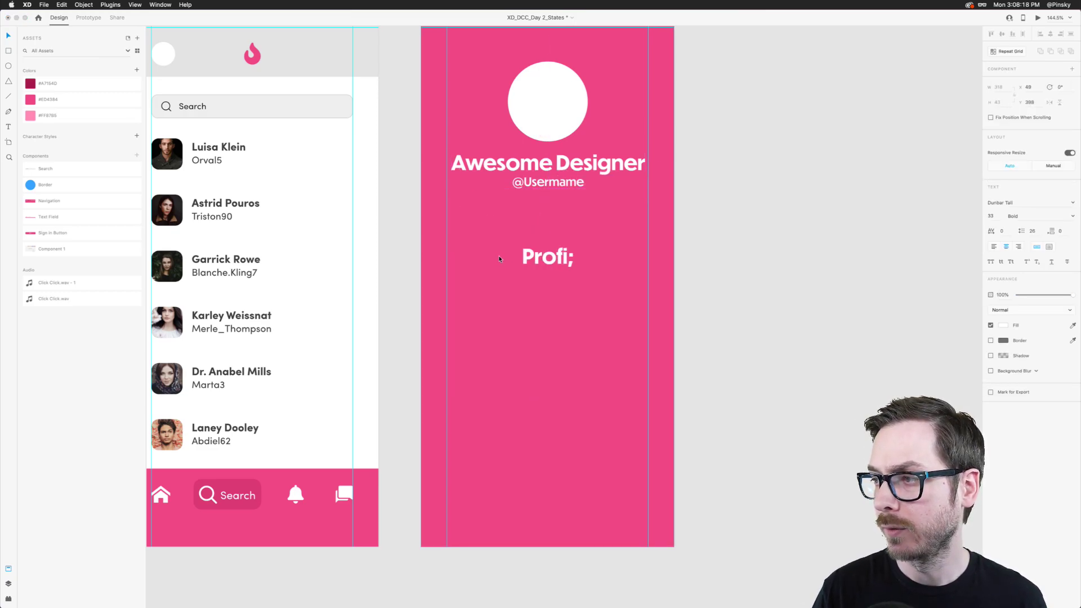
key("BackSpace")
type("le")
key("Escape")
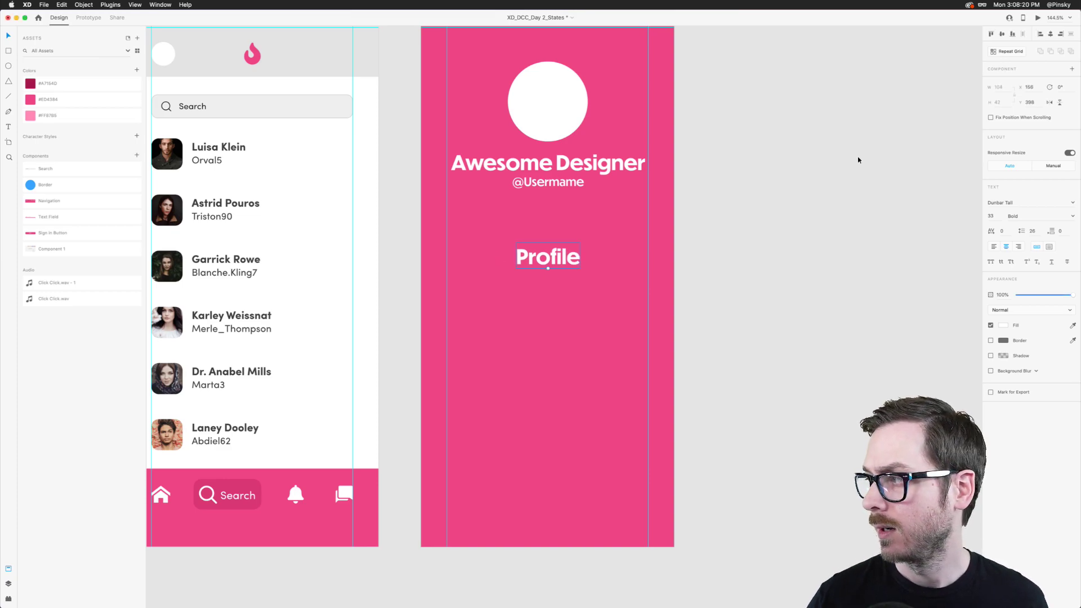
Left-align the "Profile" text and place it at about X 103, leaving room for an icon beside the left guide
left_click(994, 246)
left_click_drag(554, 258, 469, 252)
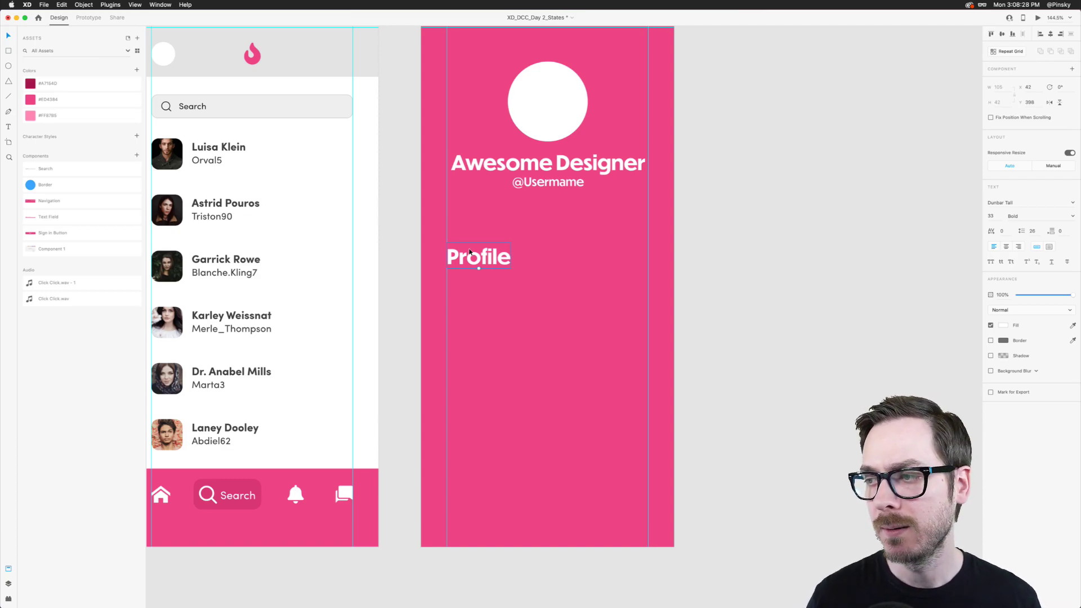
left_click_drag(470, 251, 510, 248)
Insert the Awesome set's user-circle icon from the Icons 4 Design plugin and place it against the left guide, level with "Profile"
scroll(511, 248, "up", 5)
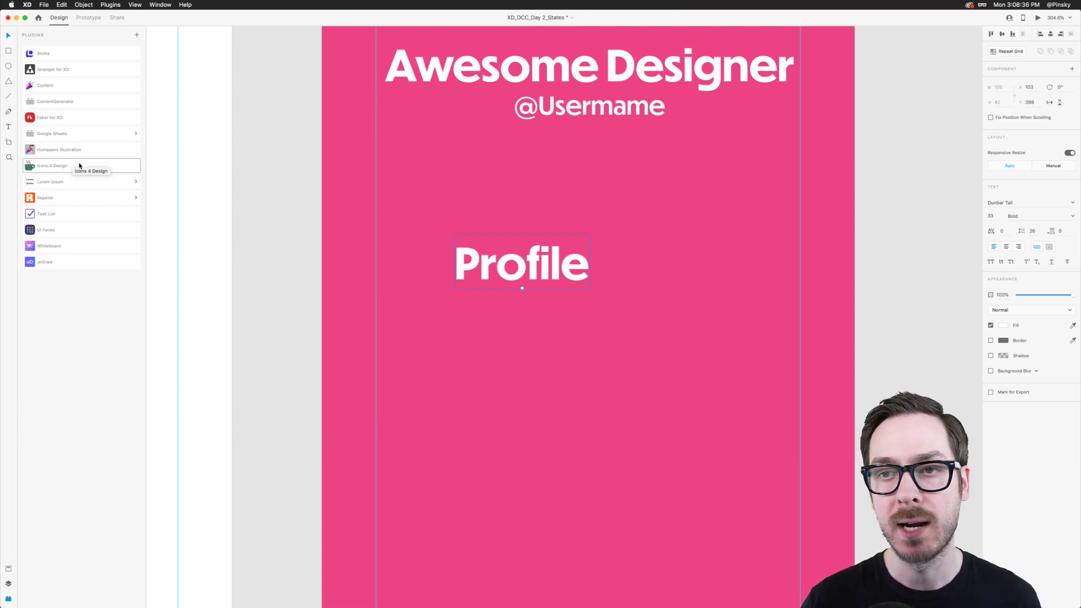
left_click(79, 166)
left_click(45, 83)
type("user")
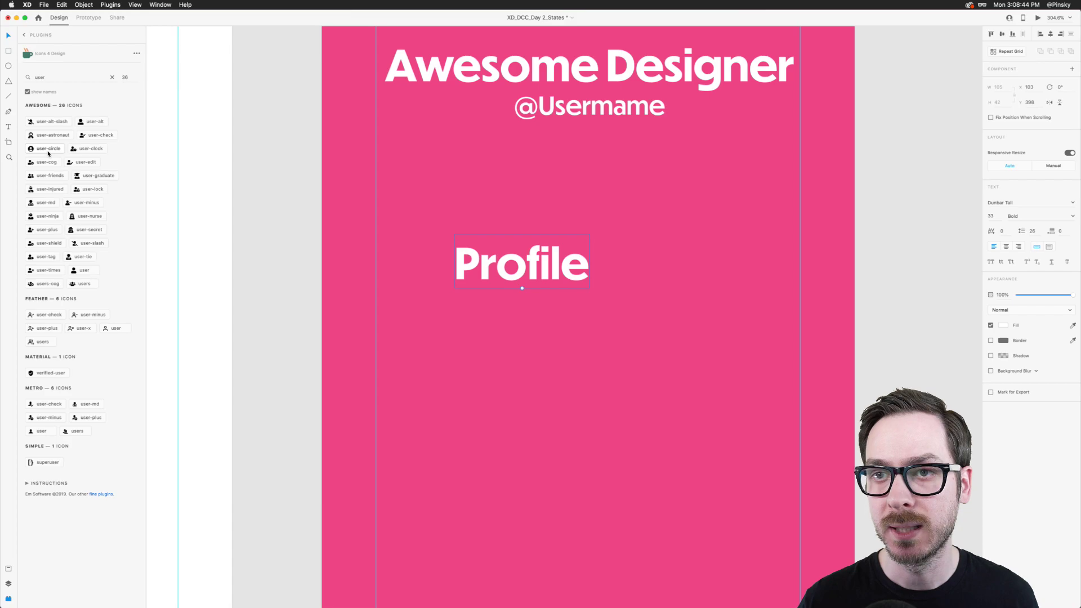
left_click(48, 149)
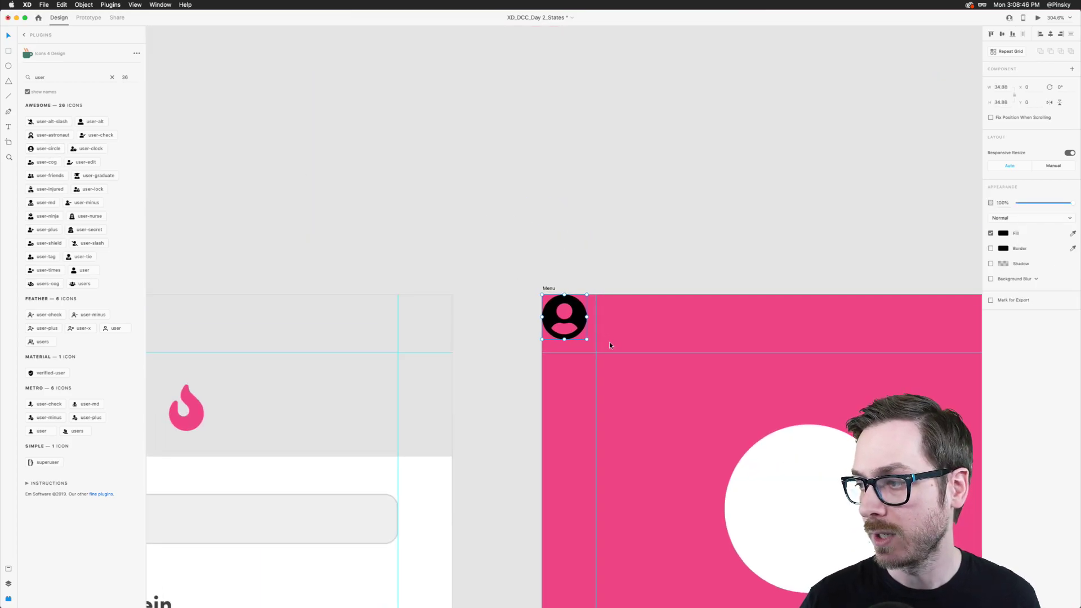
scroll(599, 307, "down", 10)
left_click_drag(583, 321, 371, 417)
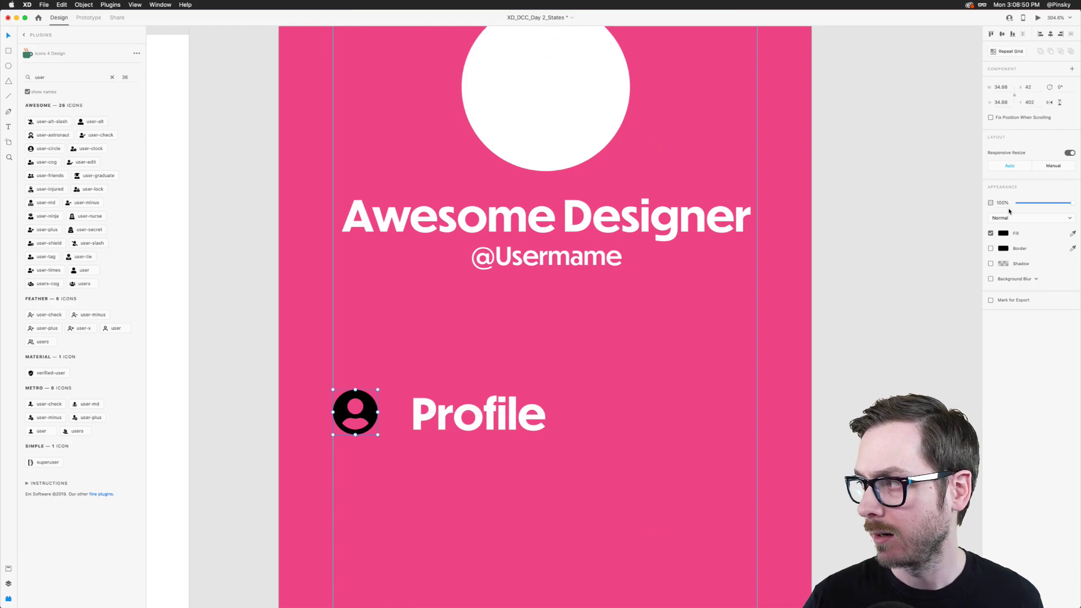
Set the user-circle icon's fill to white
left_click(1003, 233)
left_click_drag(905, 255, 903, 192)
left_click(1016, 388)
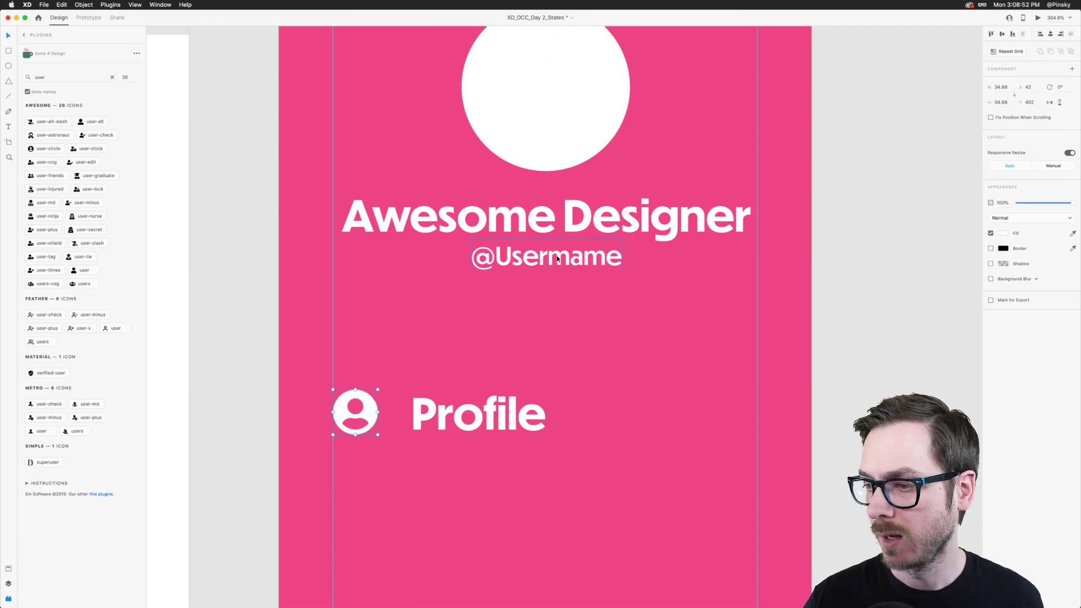
Adjust the gap between the user icon and "Profile" by moving the text to X 101, and preview the Menu screen
left_click(433, 414)
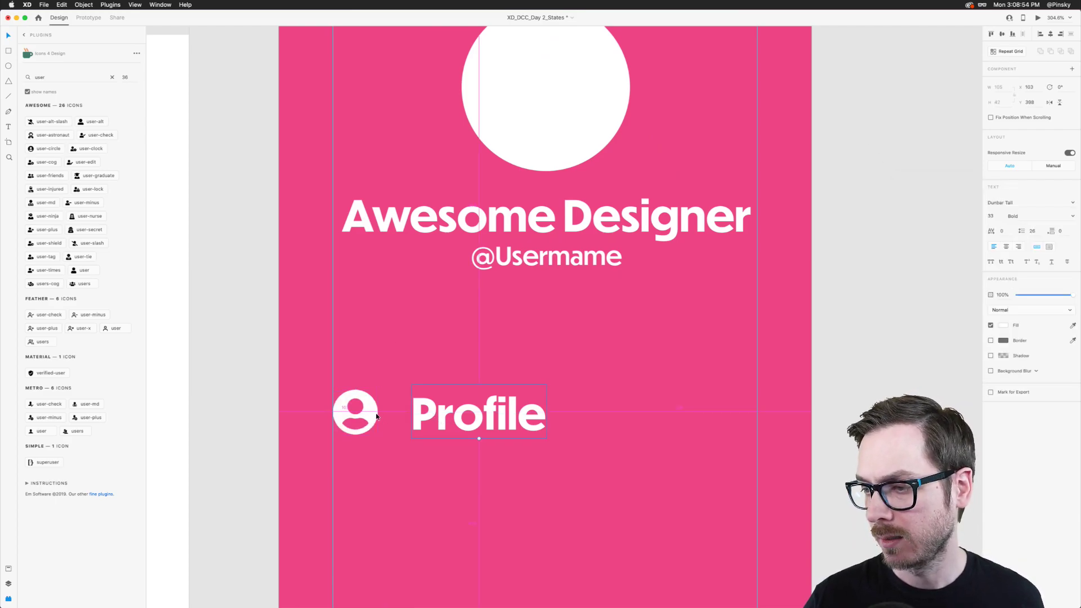
key("shift+Left")
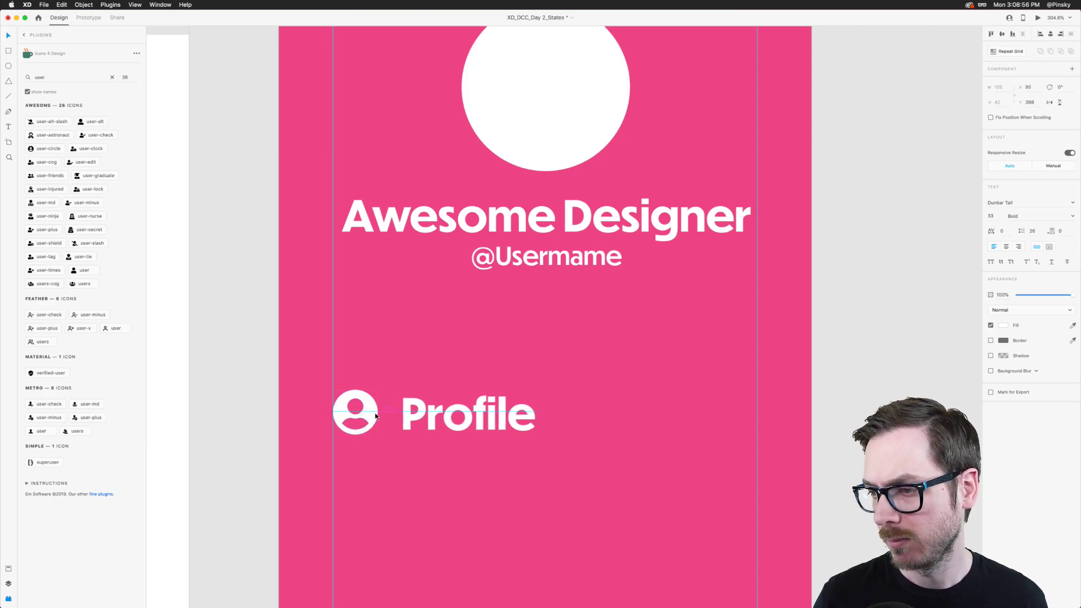
scroll(375, 416, "down", 5)
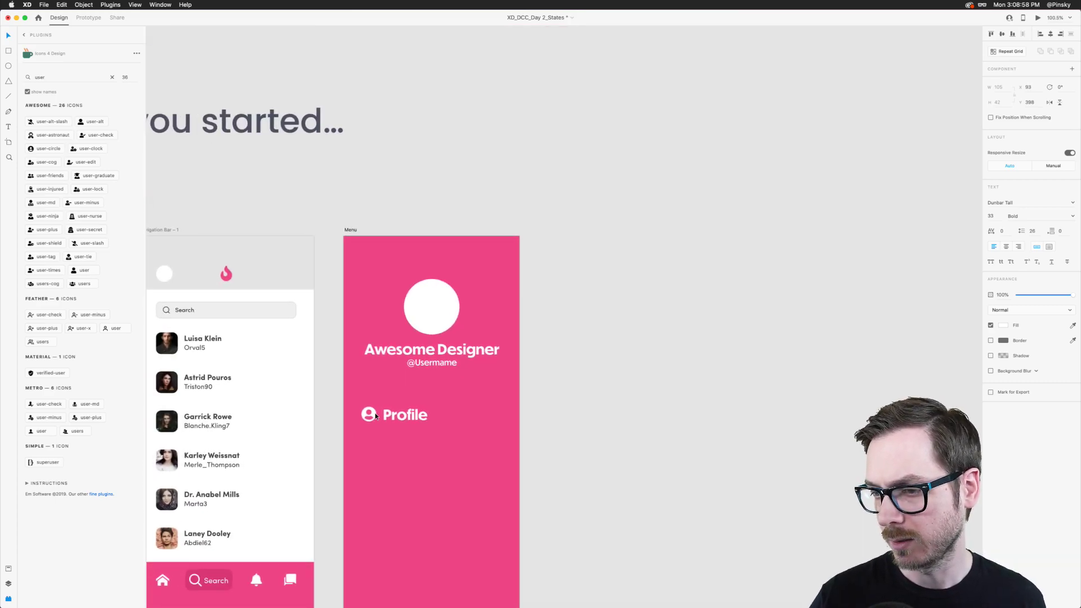
scroll(376, 417, "up", 3)
key("Right")
key("Right")
key("Right")
key("Right")
key("Right")
key("Right")
key("Right")
key("Right")
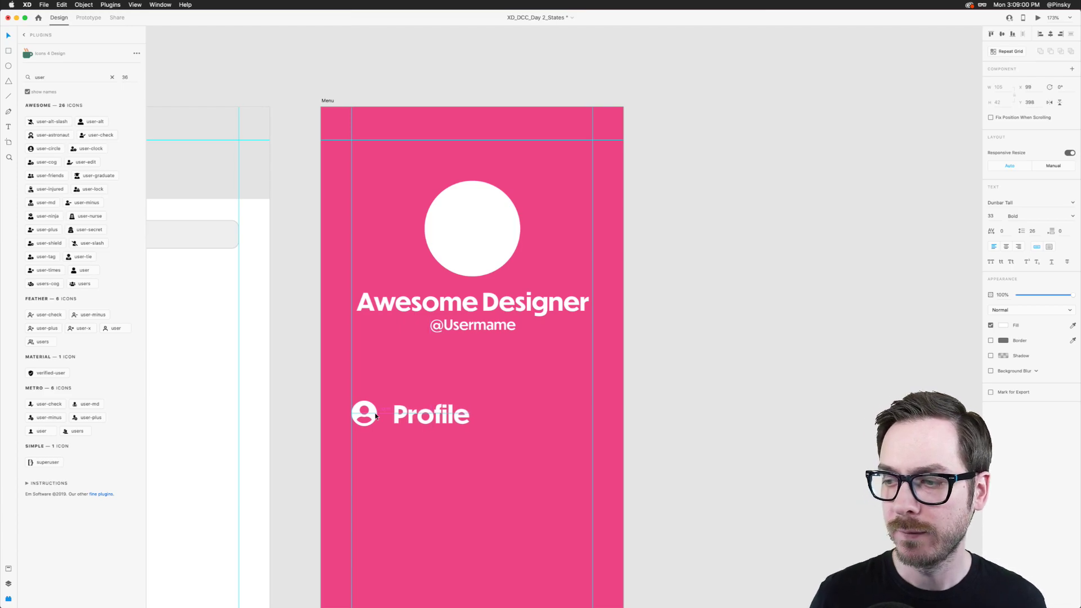
left_click(1038, 18)
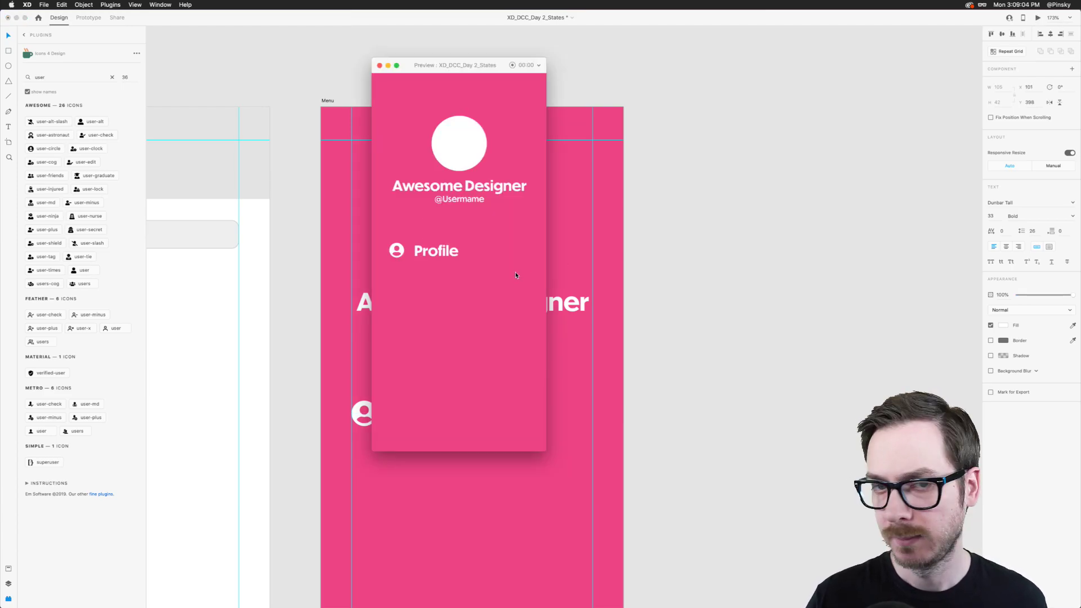
key("super+w")
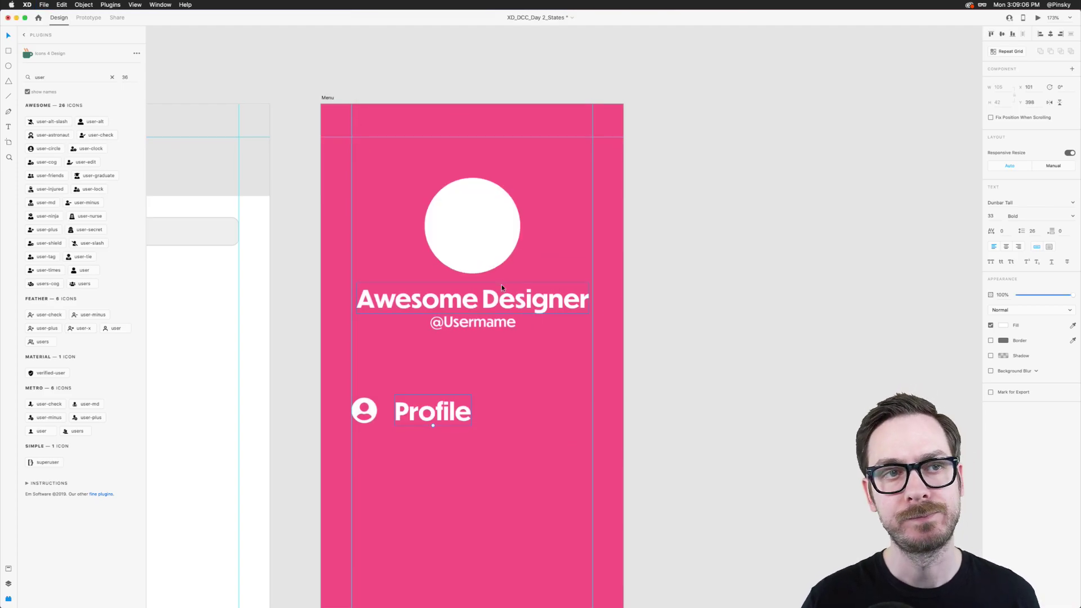
Select the user icon together with the "Profile" text and move the pair up slightly to Y 384
scroll(503, 288, "down", 3)
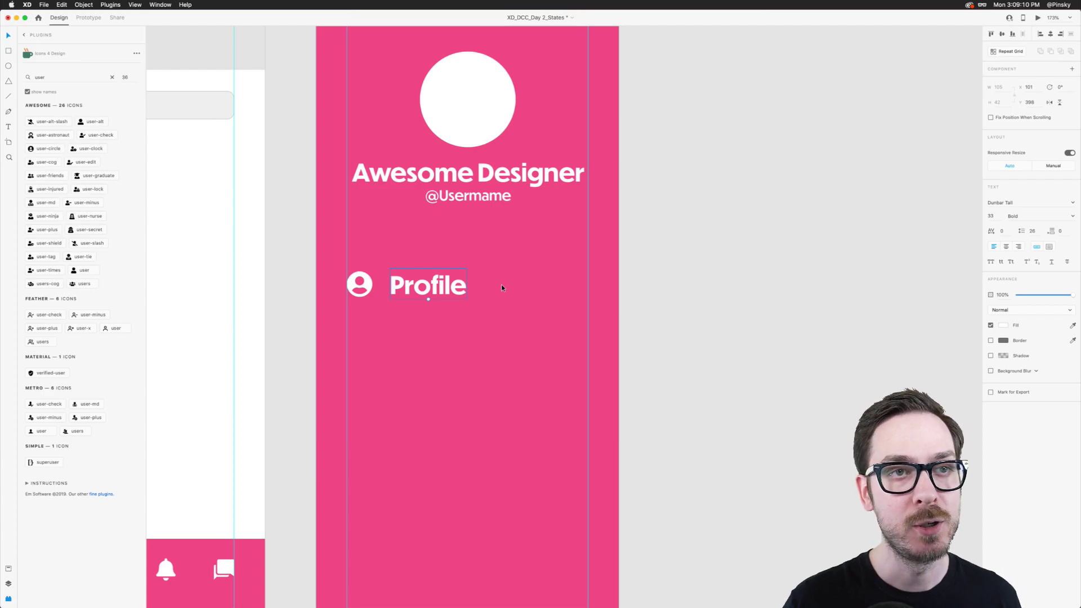
scroll(501, 285, "down", 3)
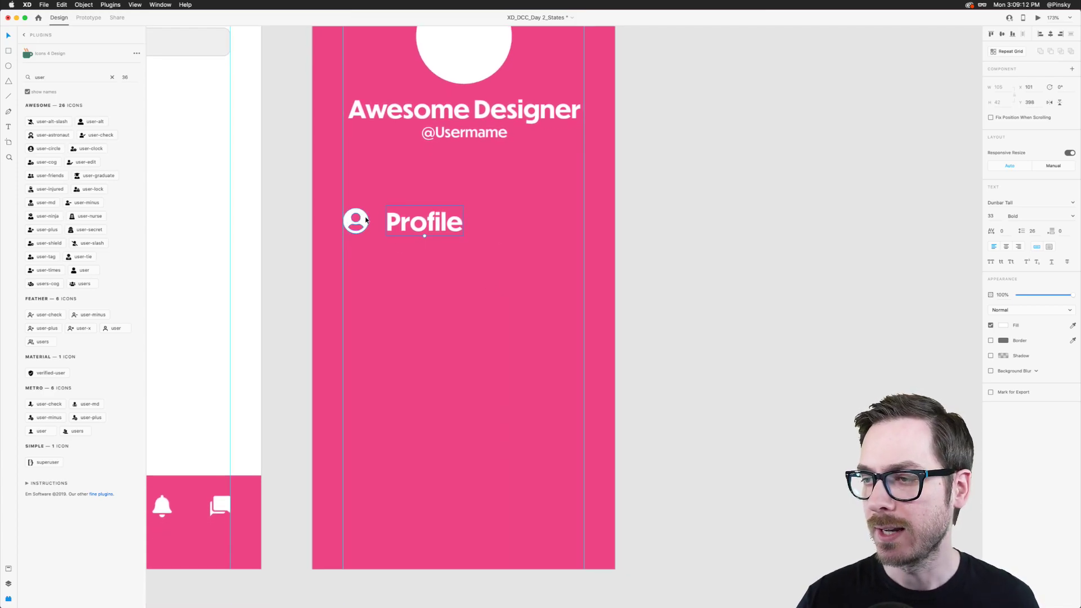
left_click(361, 223, "shift")
left_click_drag(407, 222, 405, 211)
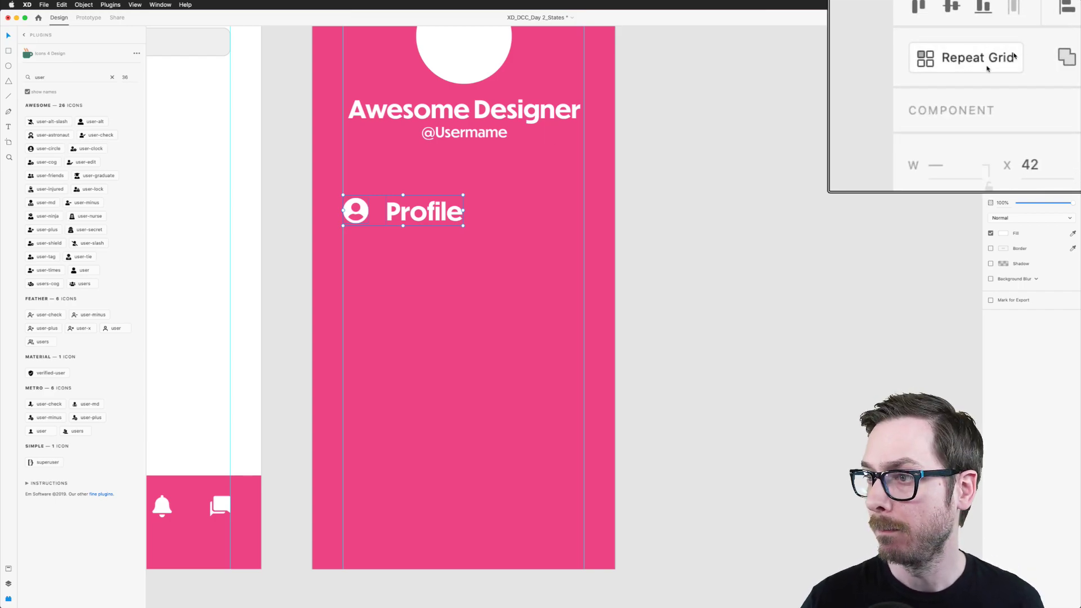
Turn the icon and "Profile" pair into a Repeat Grid of five rows and widen the vertical gaps between them
left_click(988, 65)
left_click_drag(408, 227, 406, 407)
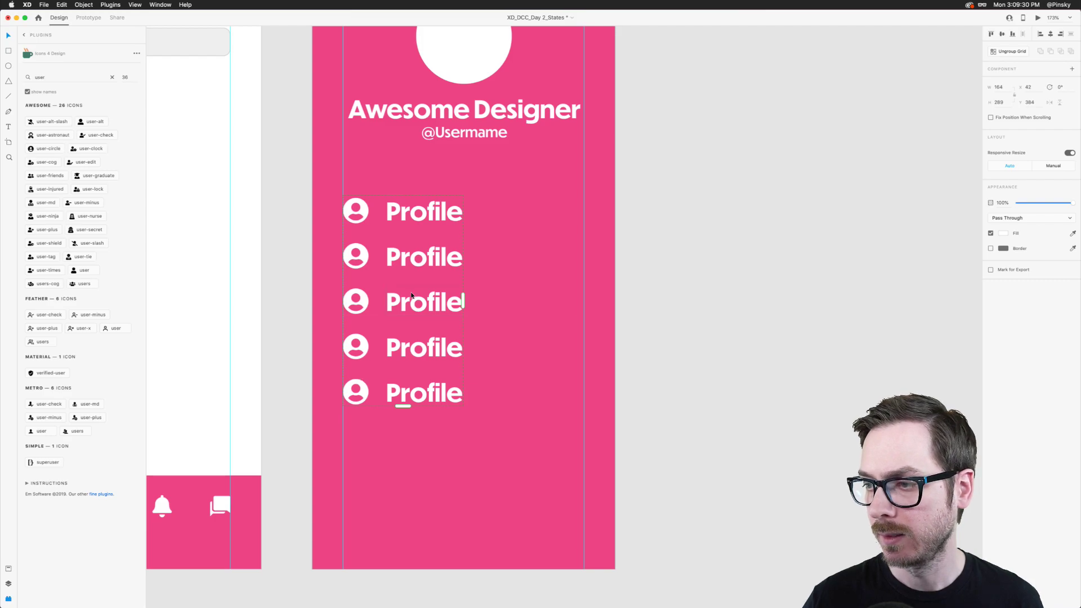
left_click_drag(407, 287, 407, 314)
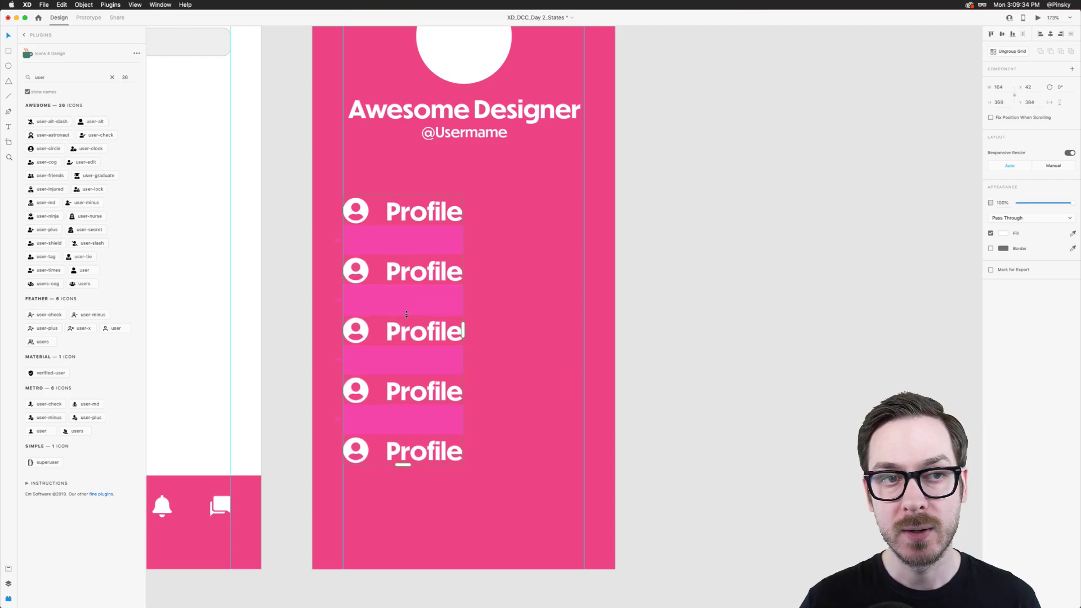
Set the font weight of the repeat grid's "Profile" labels to Medium
double_click(431, 212)
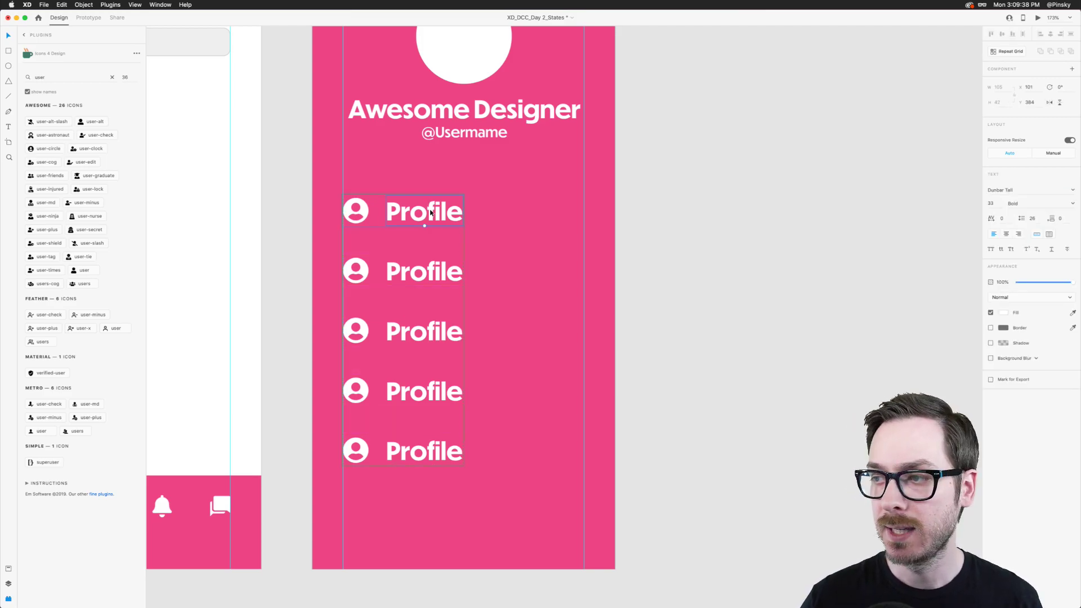
left_click(1072, 206)
left_click(1024, 223)
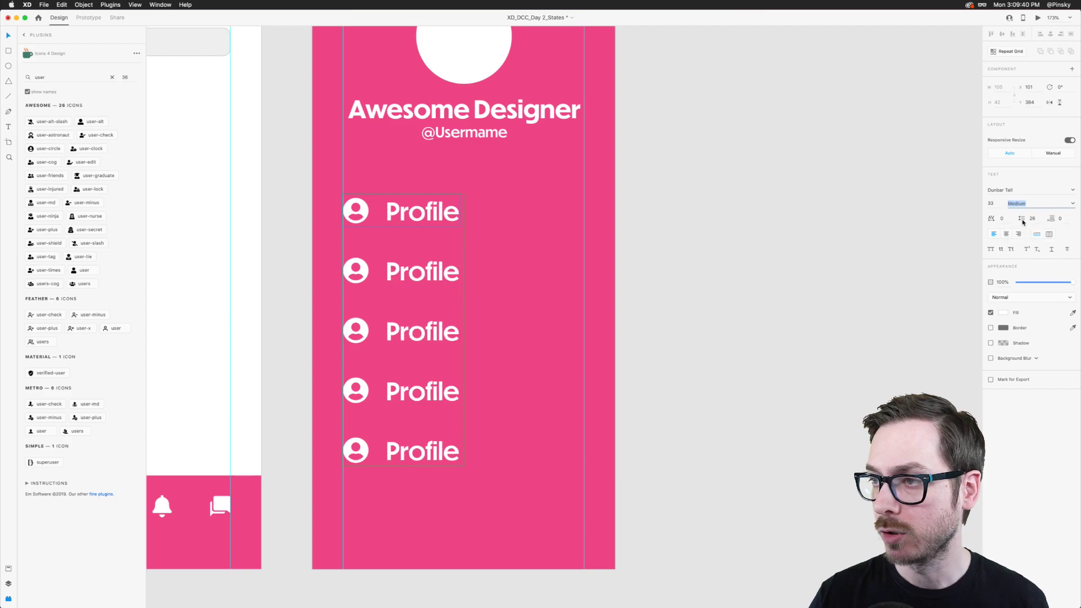
Set the font weight of the repeat grid's "Profile" labels to Regular
left_click(1073, 204)
left_click(1024, 214)
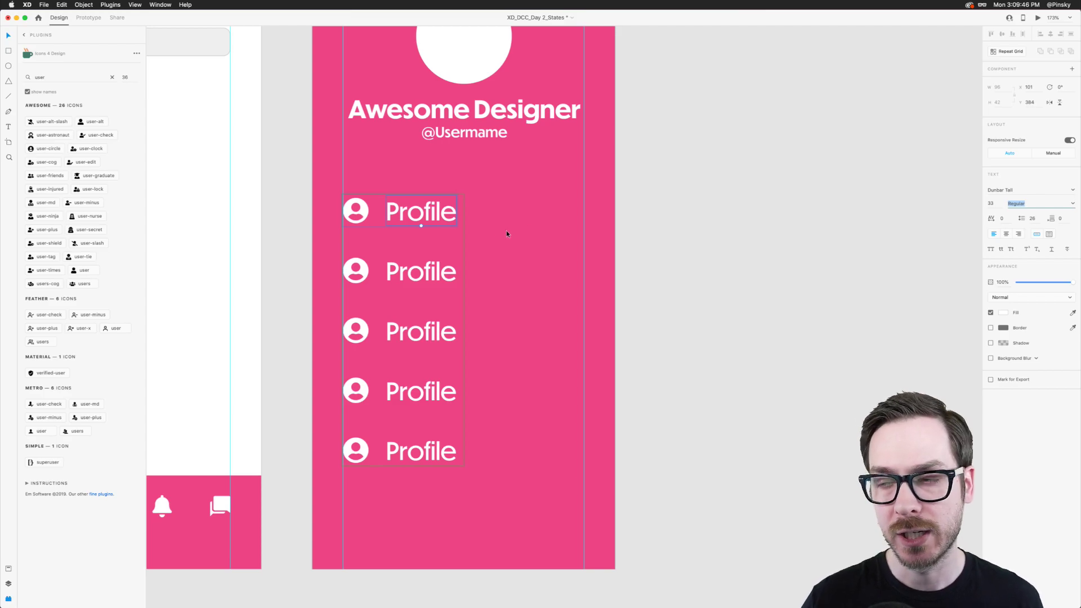
left_click(473, 219)
left_click(422, 216)
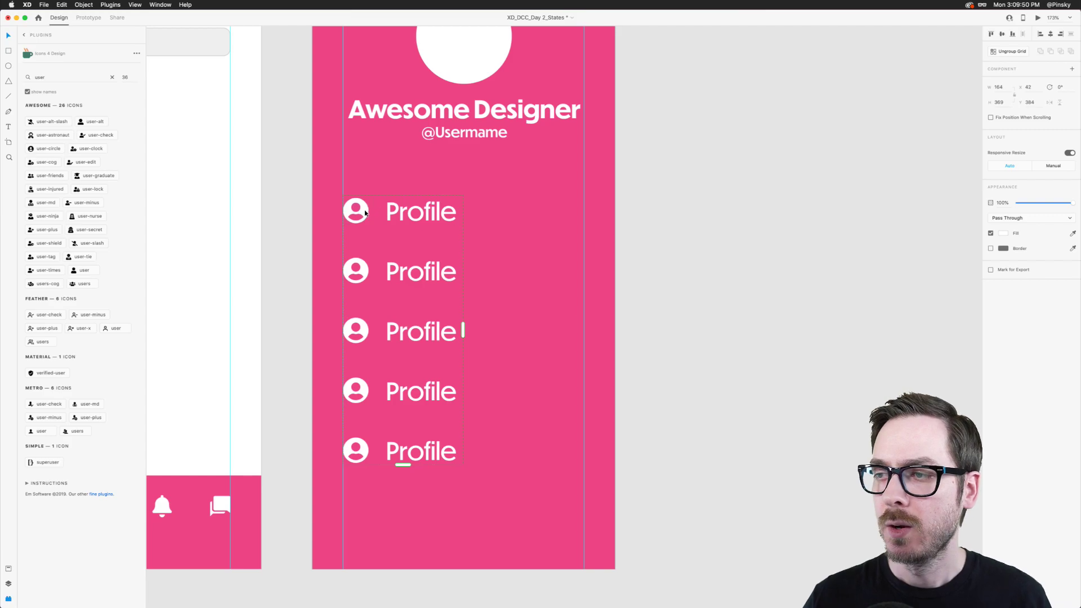
Ungroup the repeat grid of "Profile" menu rows so each row can be edited separately
double_click(364, 273)
scroll(364, 273, "up", 5)
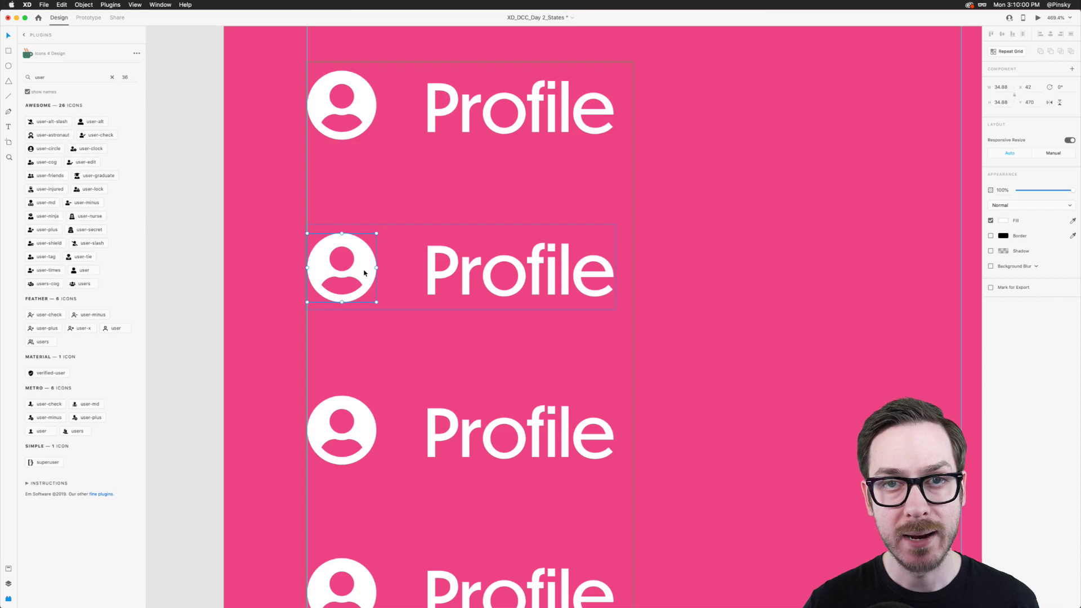
scroll(364, 273, "down", 5)
key("Escape")
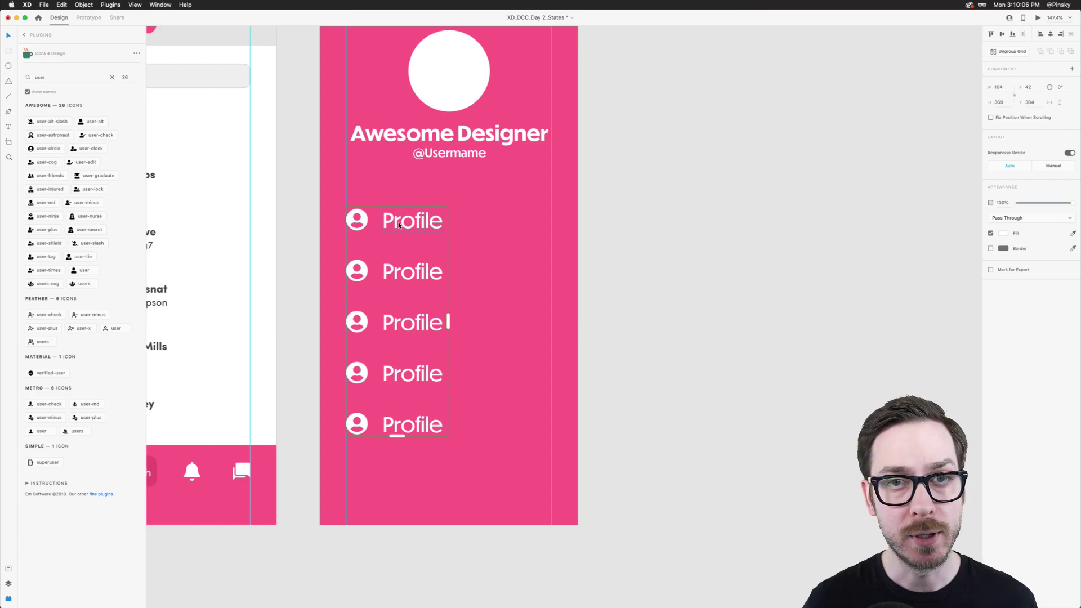
right_click(397, 222)
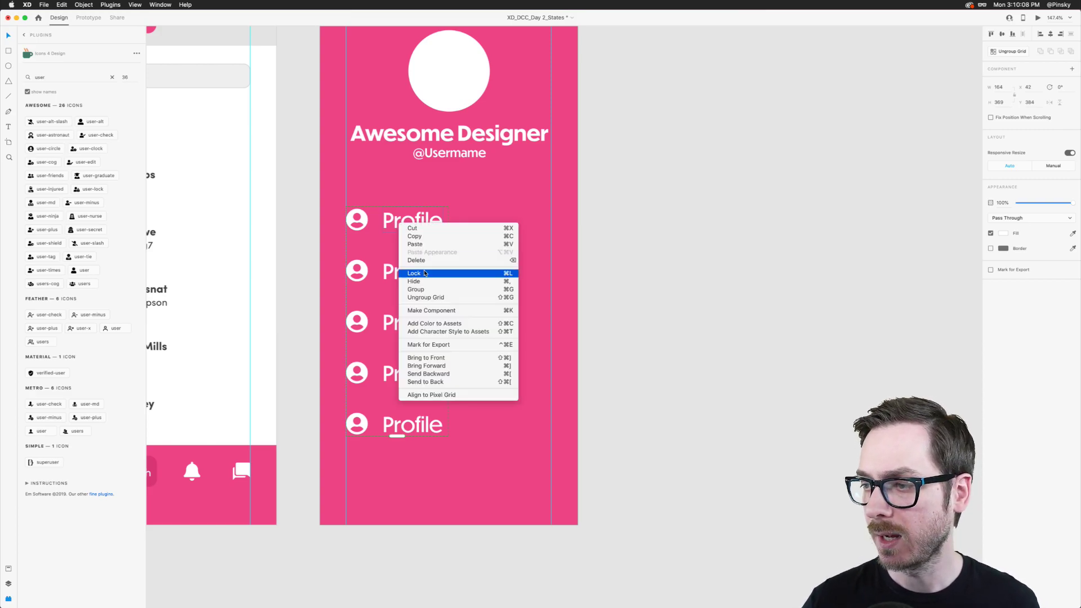
left_click(430, 297)
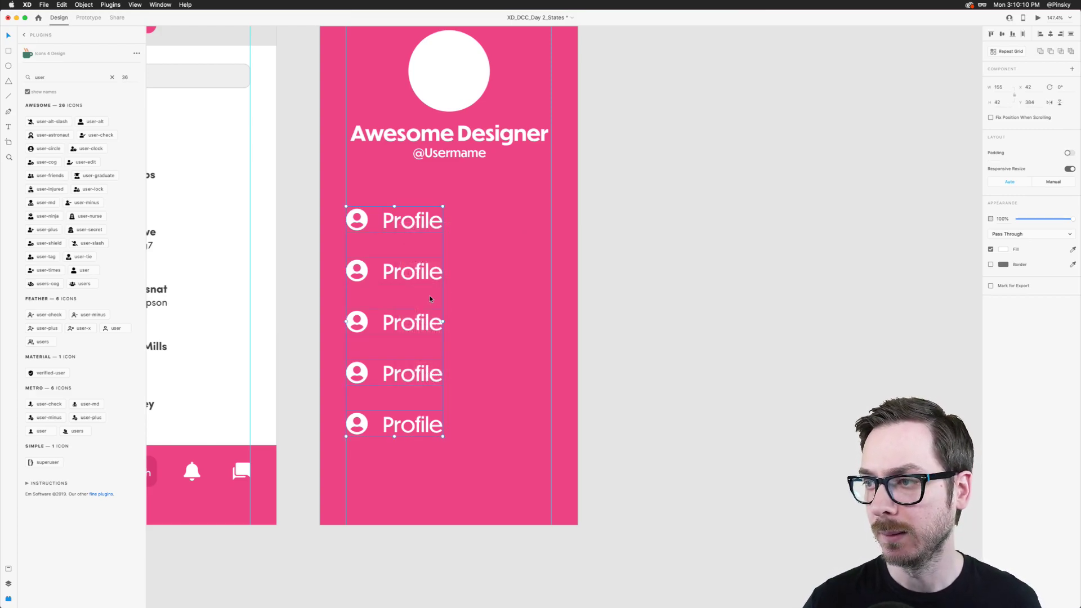
Change the second menu row's label to "Collections"
scroll(370, 253, "up", 5)
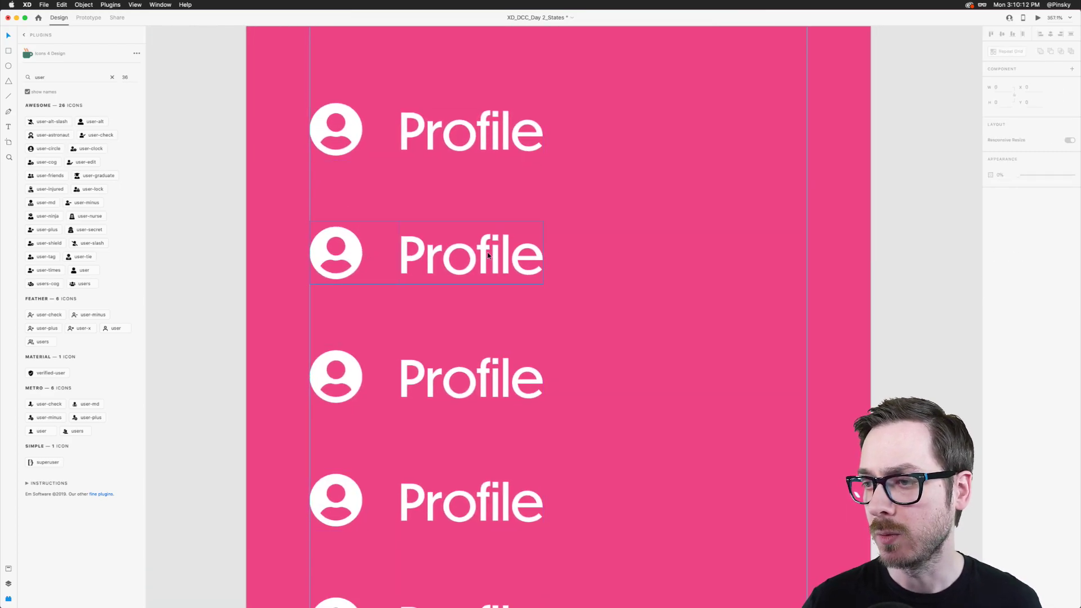
left_click(356, 253)
double_click(481, 248)
double_click(481, 249)
type("Collec")
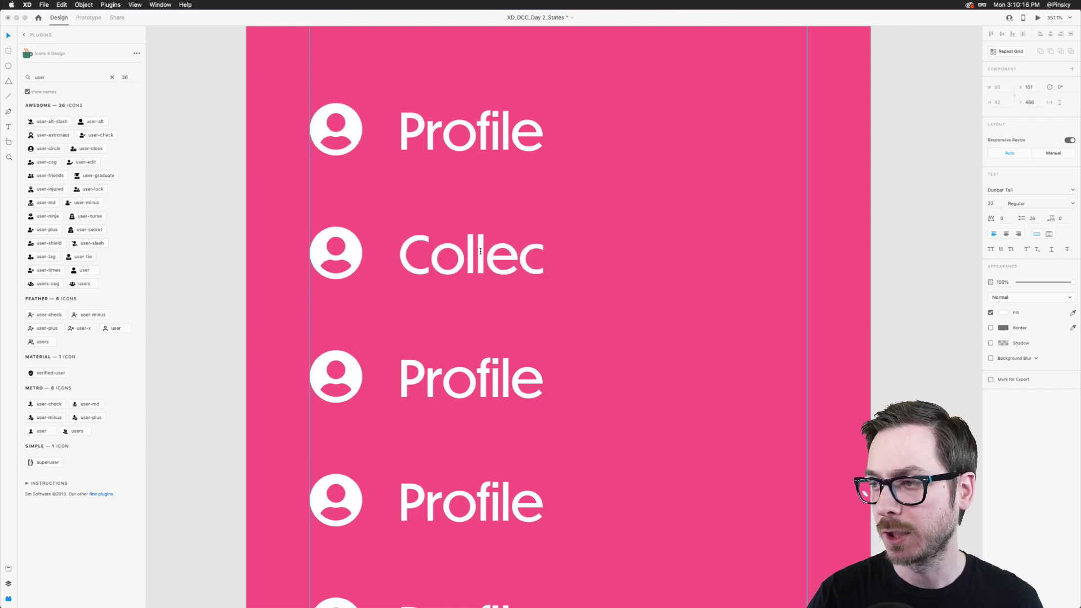
type("tions")
key("Escape")
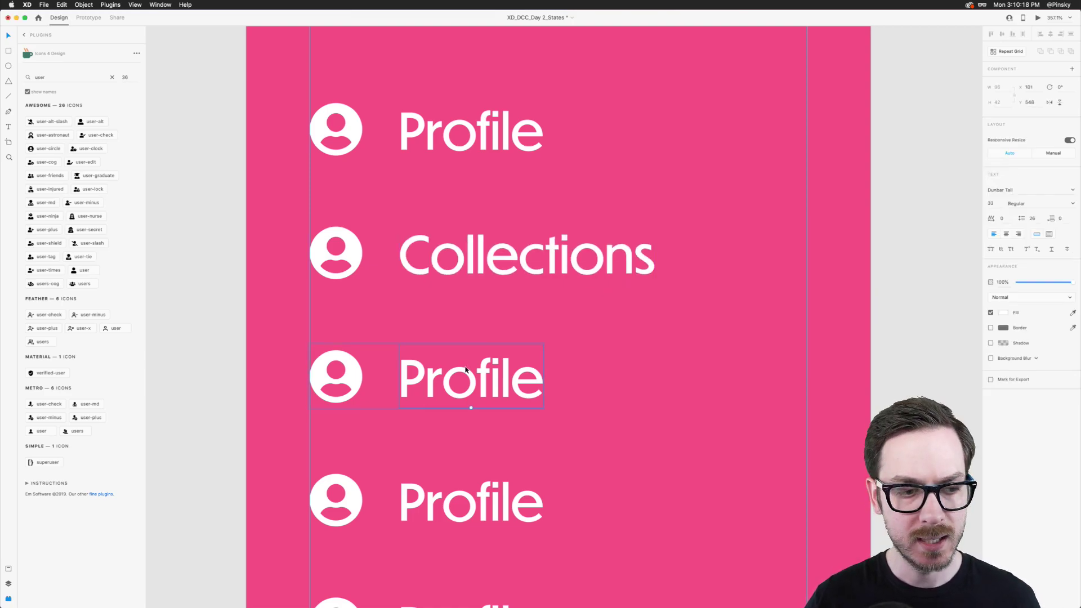
Change the third menu row's label to "Bookmarks" and the fourth row's label to "Likes"
double_click(466, 370)
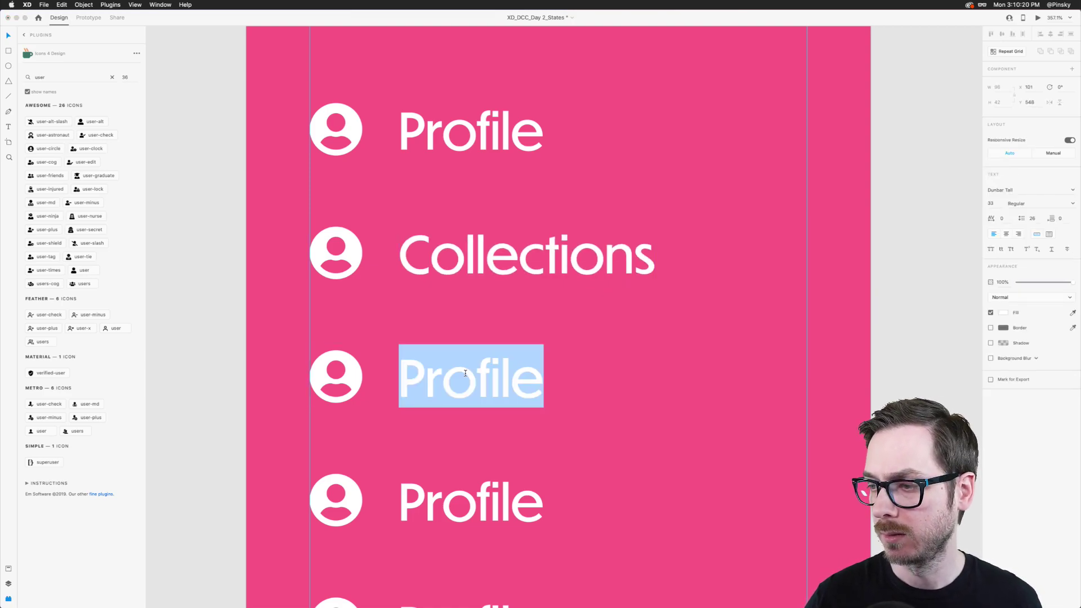
type("Bookmarks")
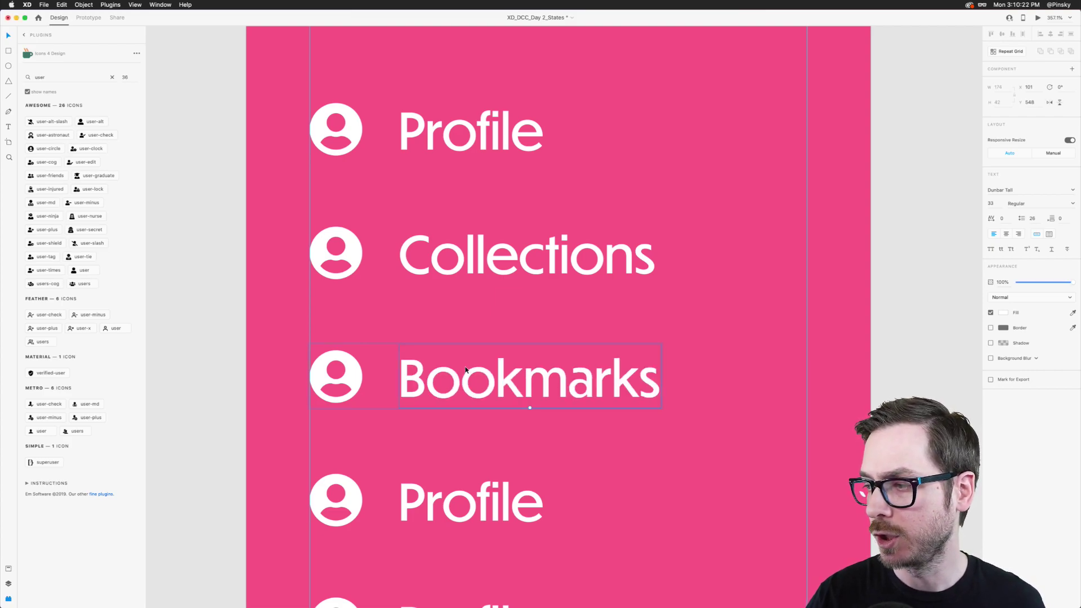
scroll(417, 341, "down", 3)
left_click(422, 353)
left_click(423, 354)
double_click(460, 364)
type("Likes")
Change the fifth menu row's label to "Settings"
left_click(471, 490)
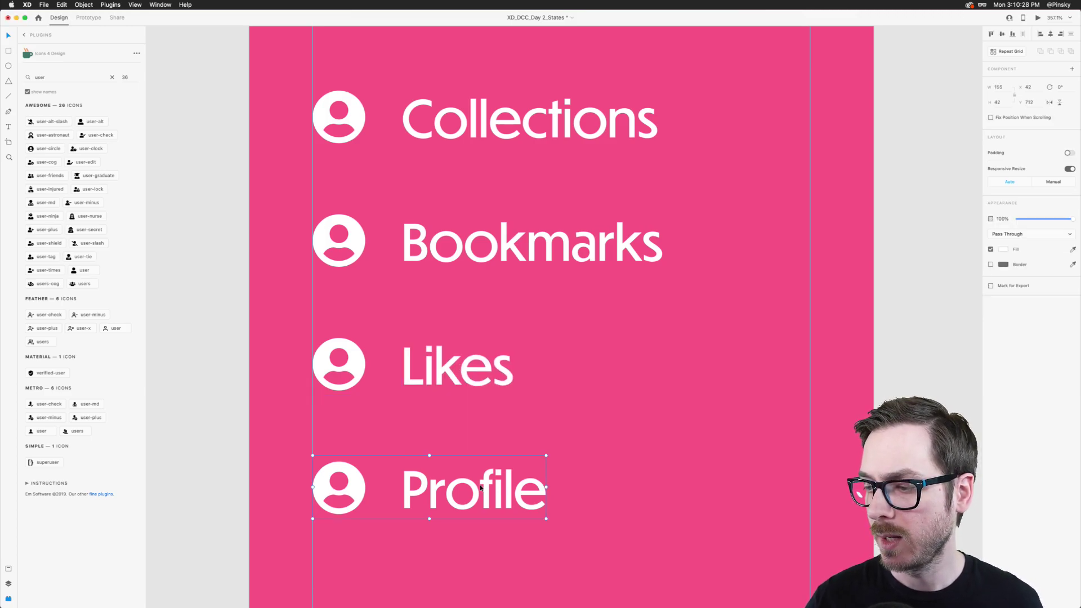
double_click(481, 488)
type("Settings")
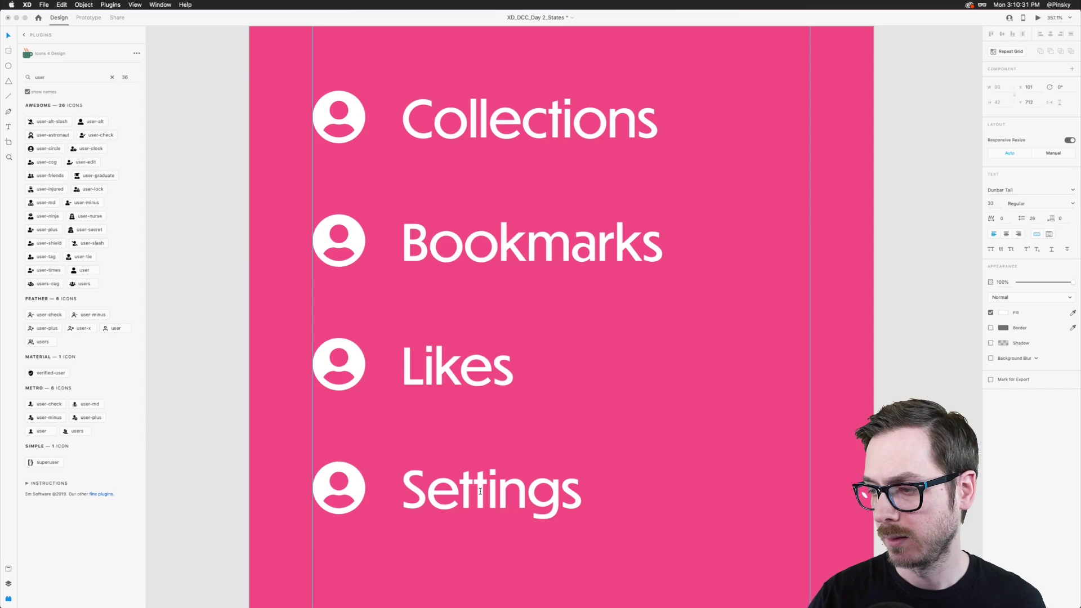
key("Escape")
Search the icon library for "collections" and place the collections-bookmark icon over the user icon in the Collections row
scroll(374, 199, "up", 2)
scroll(374, 198, "up", 2)
left_click(356, 289)
double_click(355, 289)
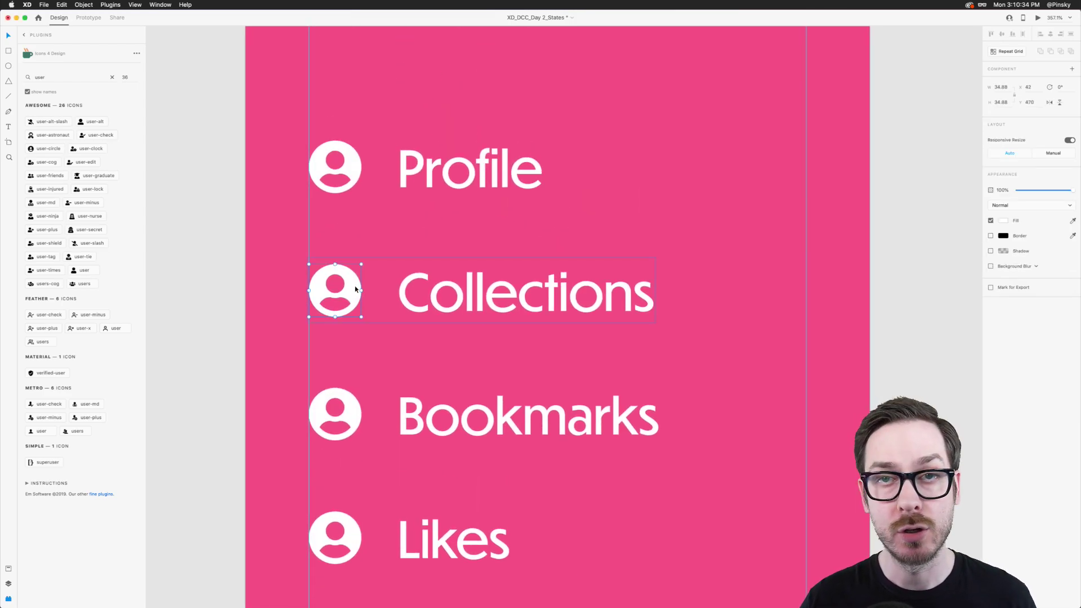
double_click(64, 80)
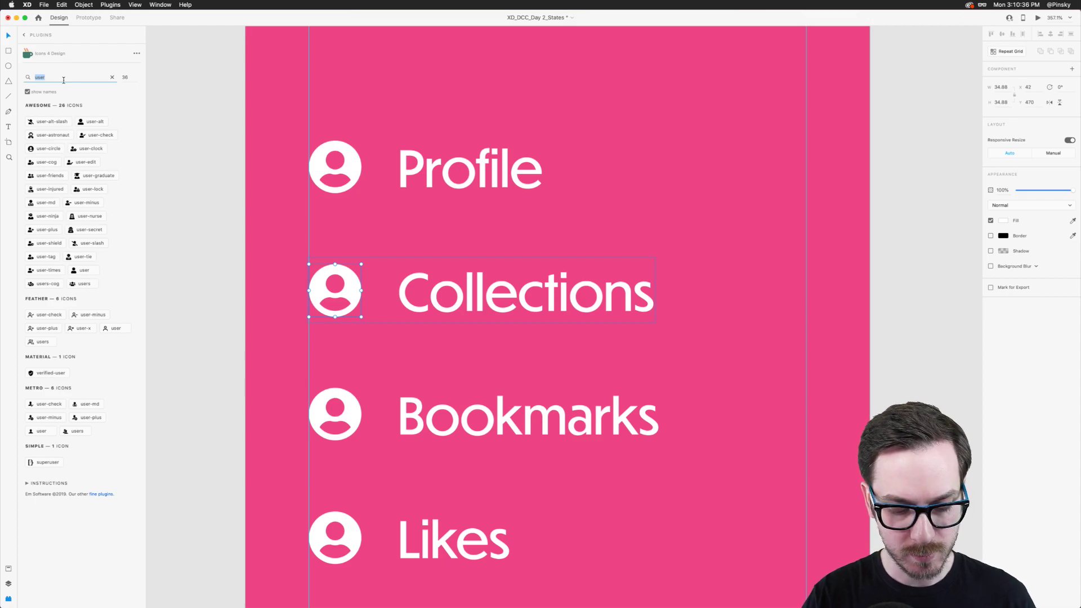
type("collec")
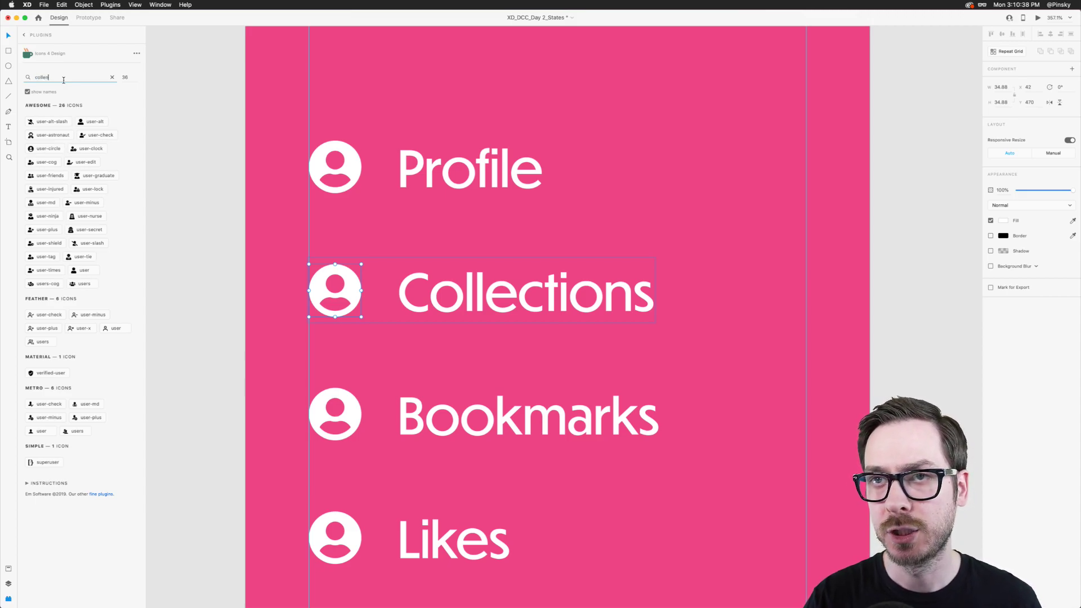
type("tions")
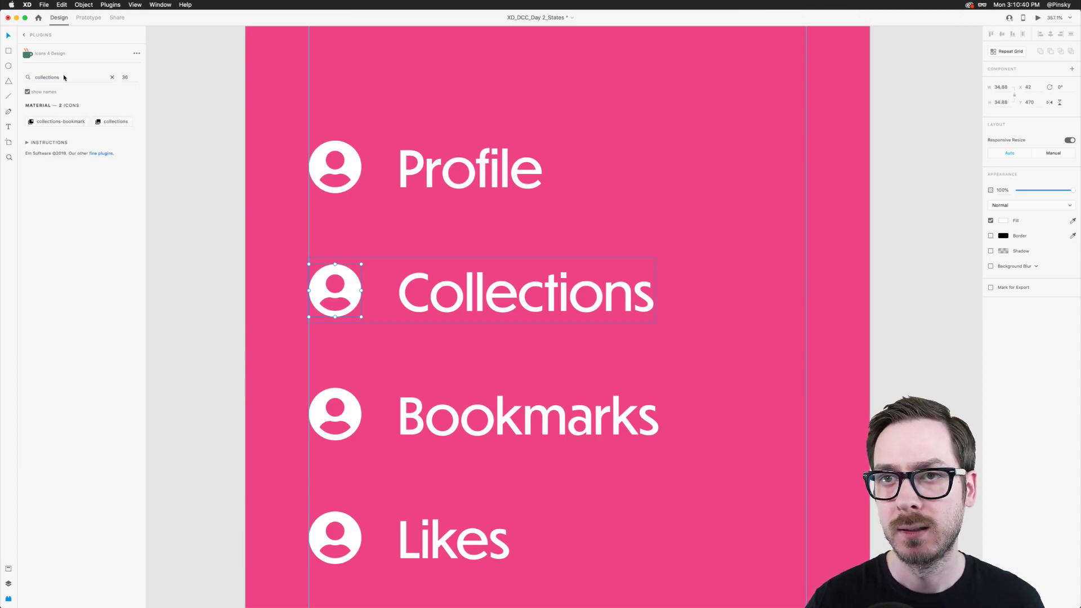
left_click_drag(61, 121, 333, 293)
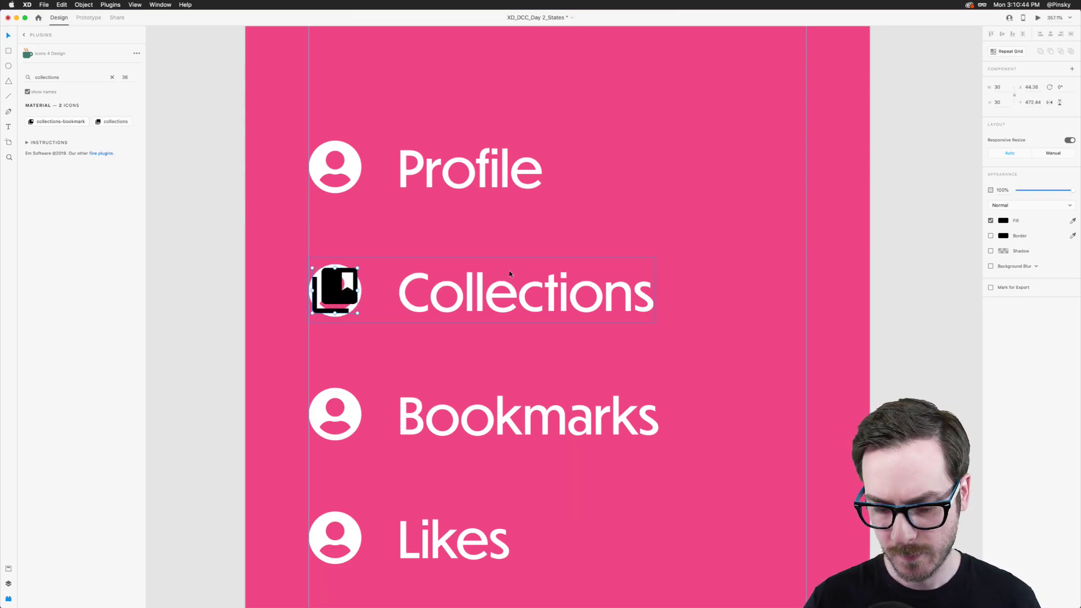
Fill the collections-bookmark icon with white (fff) and delete the user icon behind it
left_click(1003, 220)
type("fff")
key("Return")
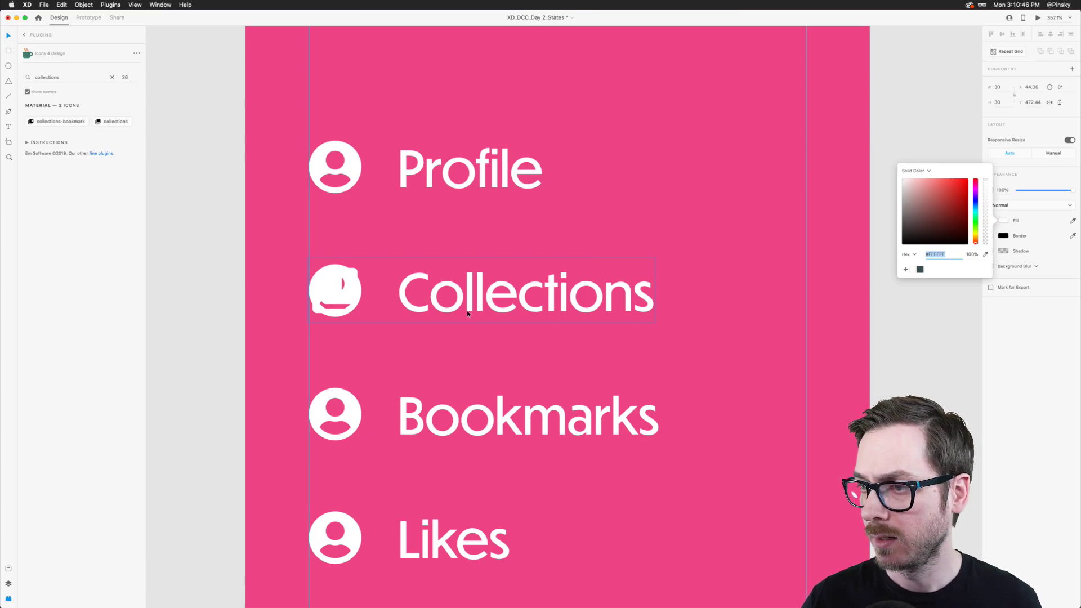
left_click_drag(359, 291, 360, 293)
key("Escape")
key("super+y")
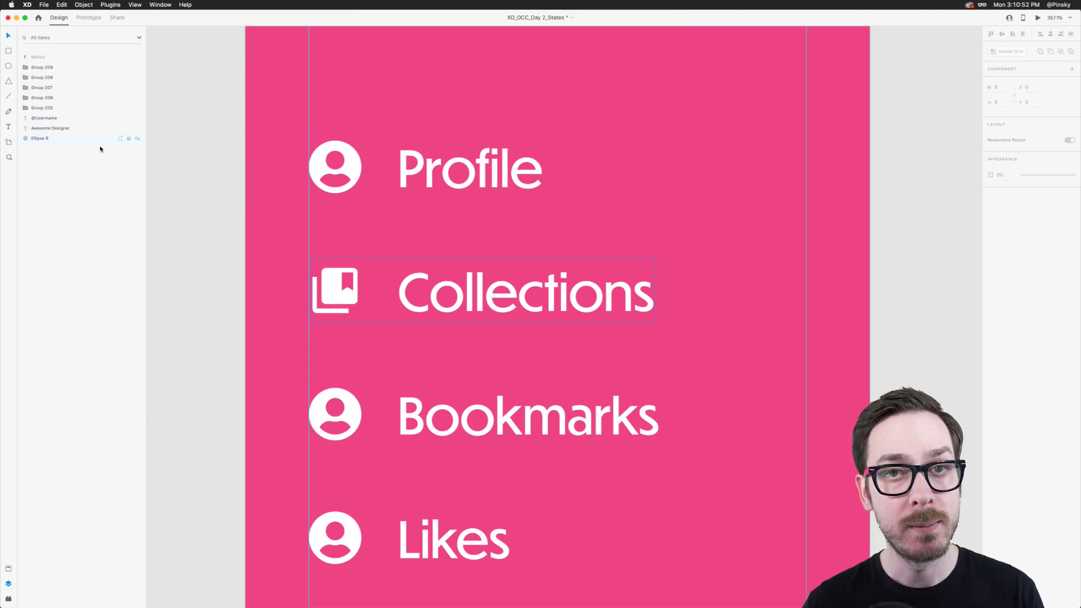
Replace the Bookmarks row's user icon with a white bookmark icon found by searching the icon library for "bookmark"
scroll(366, 285, "down", 5)
double_click(349, 241)
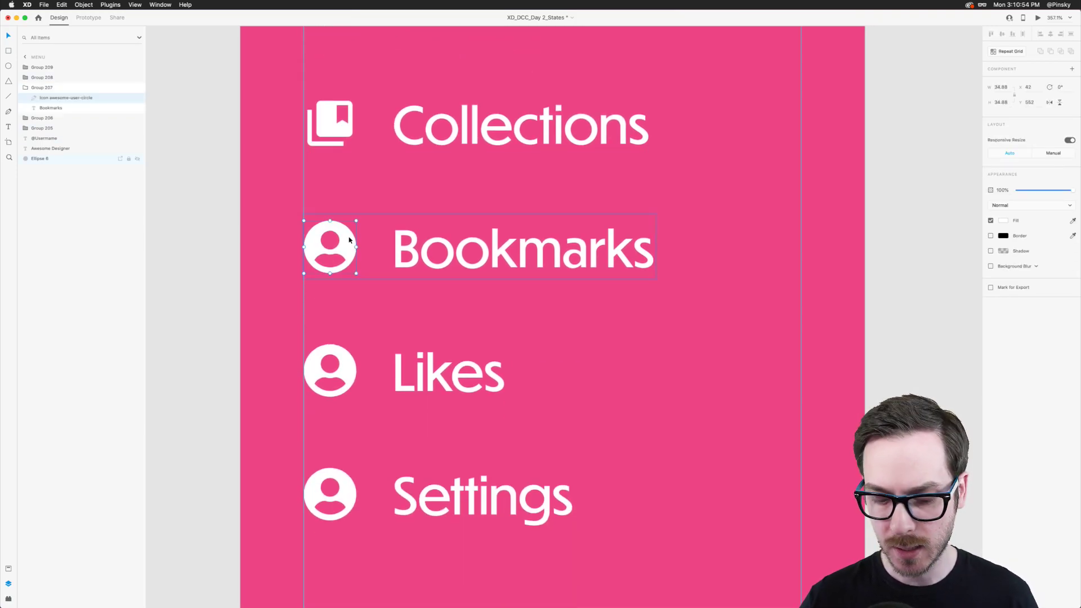
key("super+y")
double_click(58, 83)
type("bookmark")
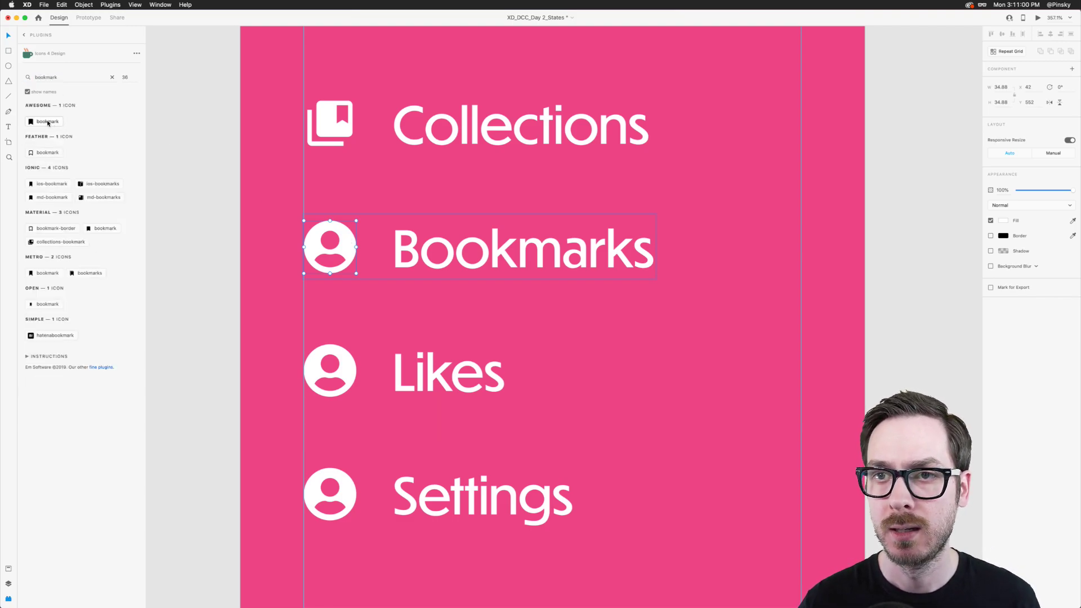
left_click_drag(52, 198, 349, 226)
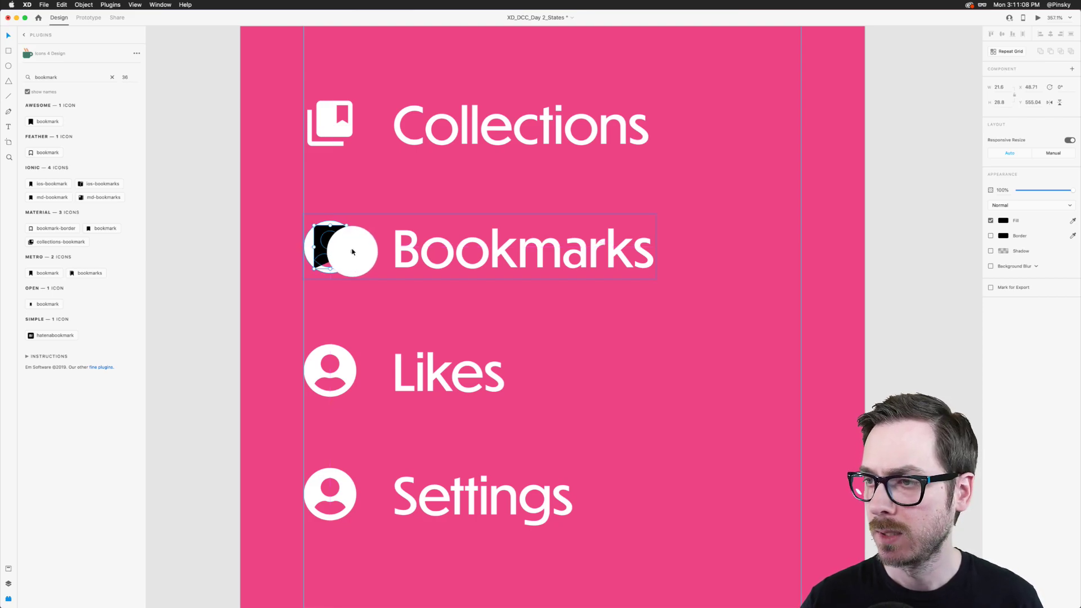
left_click(354, 248)
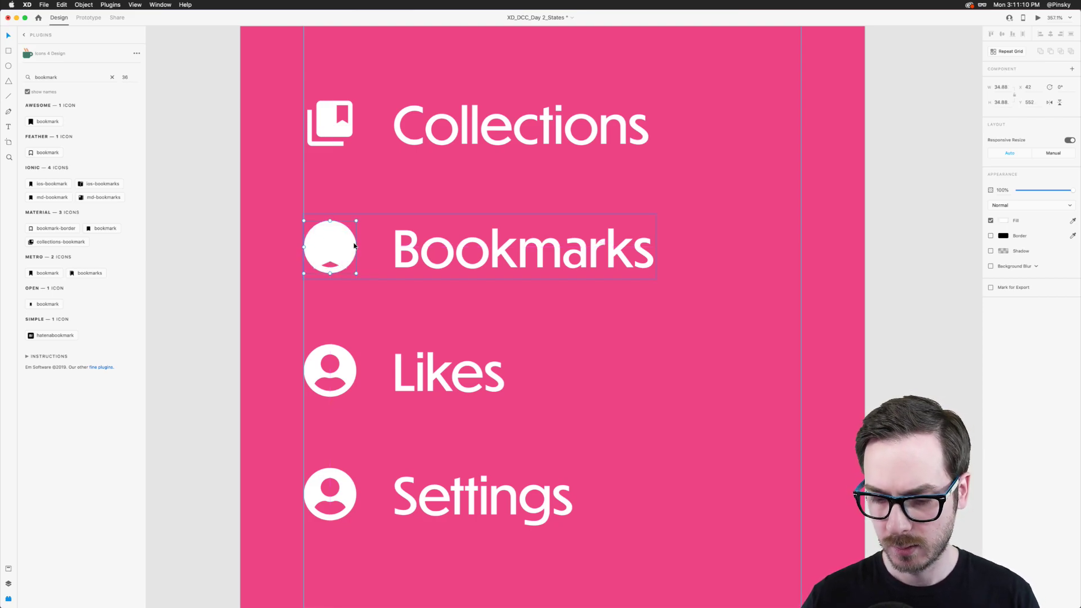
key("Delete")
Search the icon library for "thumb" and copy the Awesome thumbs-up icon
scroll(349, 271, "down", 2)
double_click(61, 84)
type("thm")
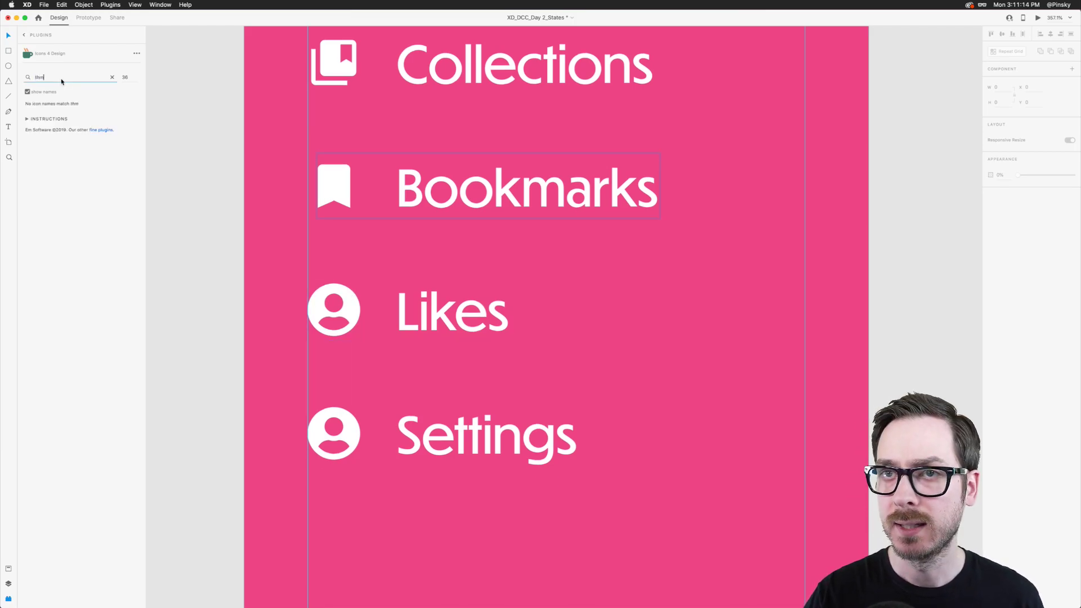
type("umb")
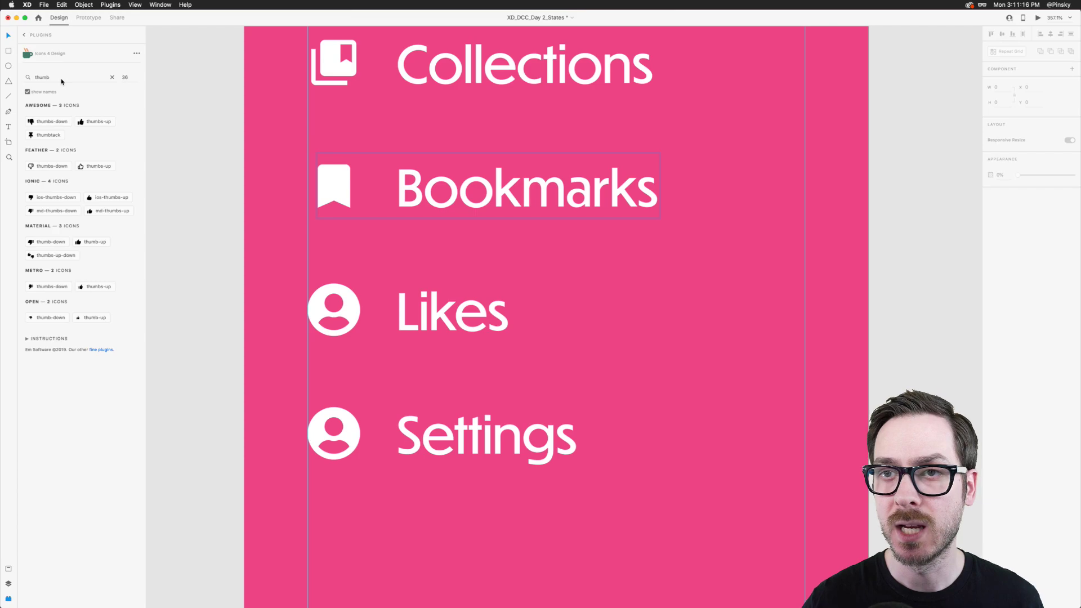
left_click(97, 121)
right_click(570, 313)
key("Escape")
key("super+x")
key("super+v")
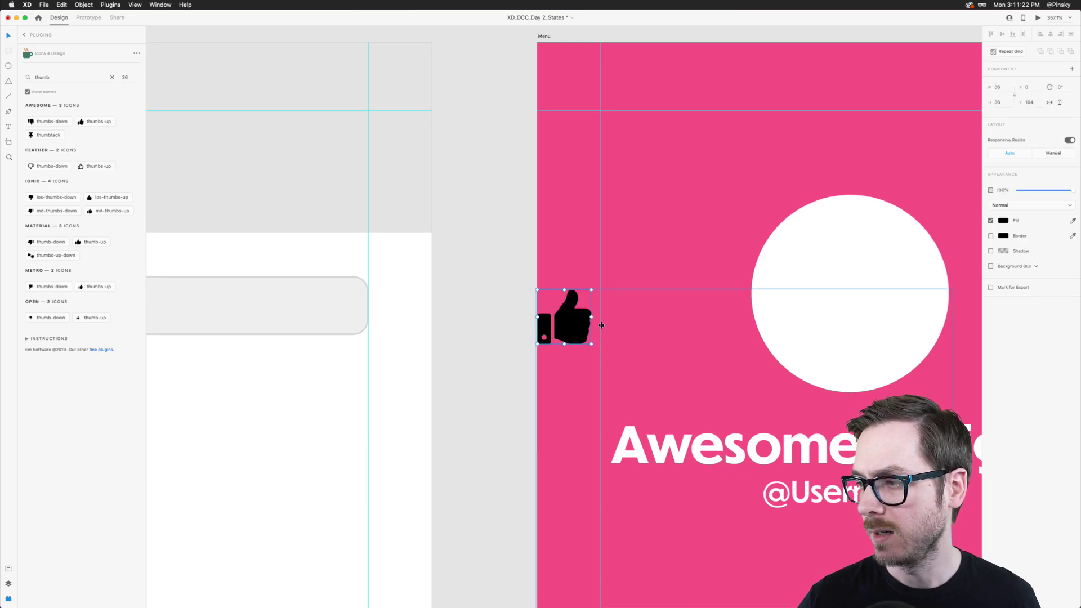
key("Delete")
Paste the thumbs-up icon into the Likes row in place of its user icon and fill it with white
scroll(601, 321, "down", 10)
scroll(601, 321, "right", 6)
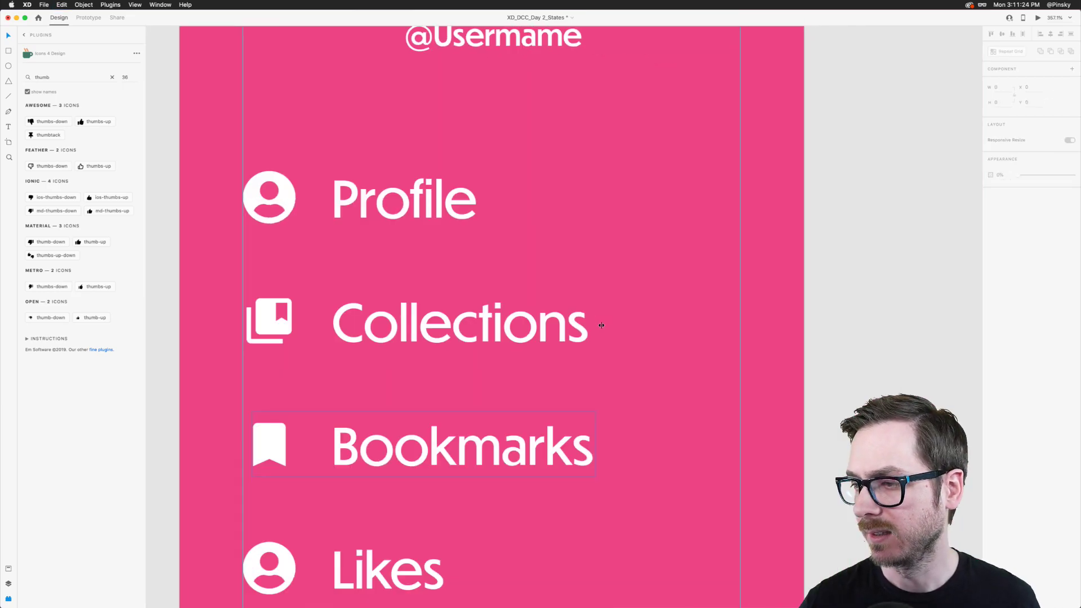
scroll(342, 354, "down", 3)
scroll(342, 353, "left", 1)
left_click(376, 280)
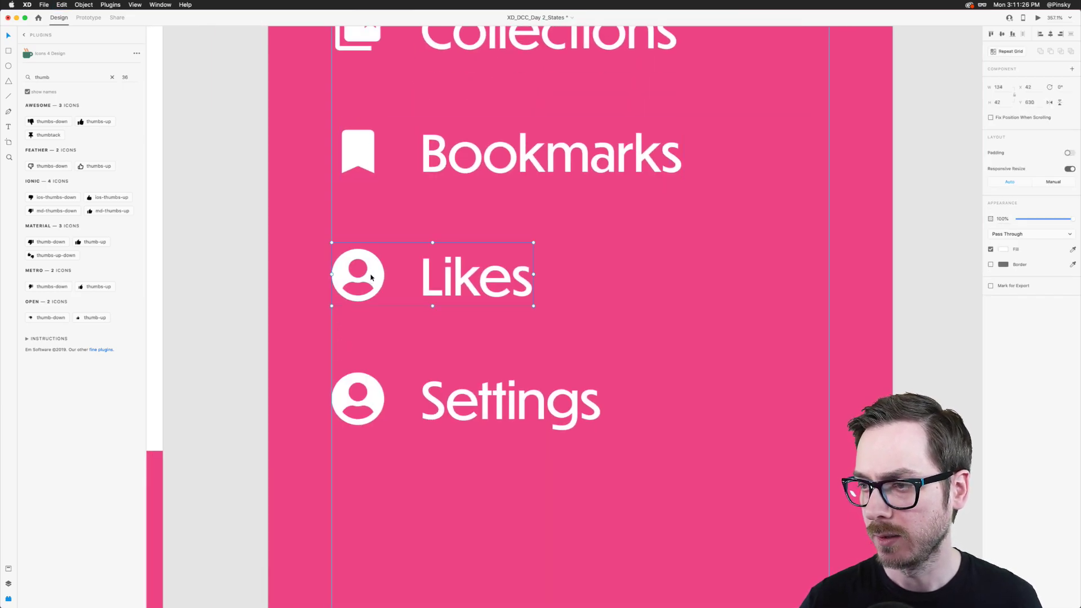
key("super+v")
left_click_drag(597, 332, 381, 285)
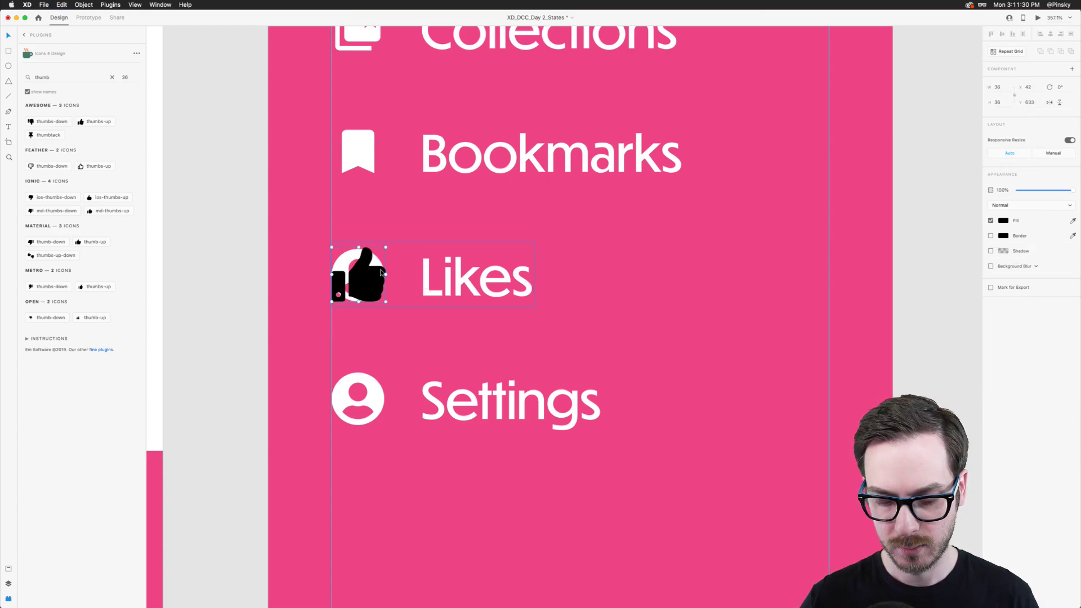
left_click_drag(364, 145, 355, 264)
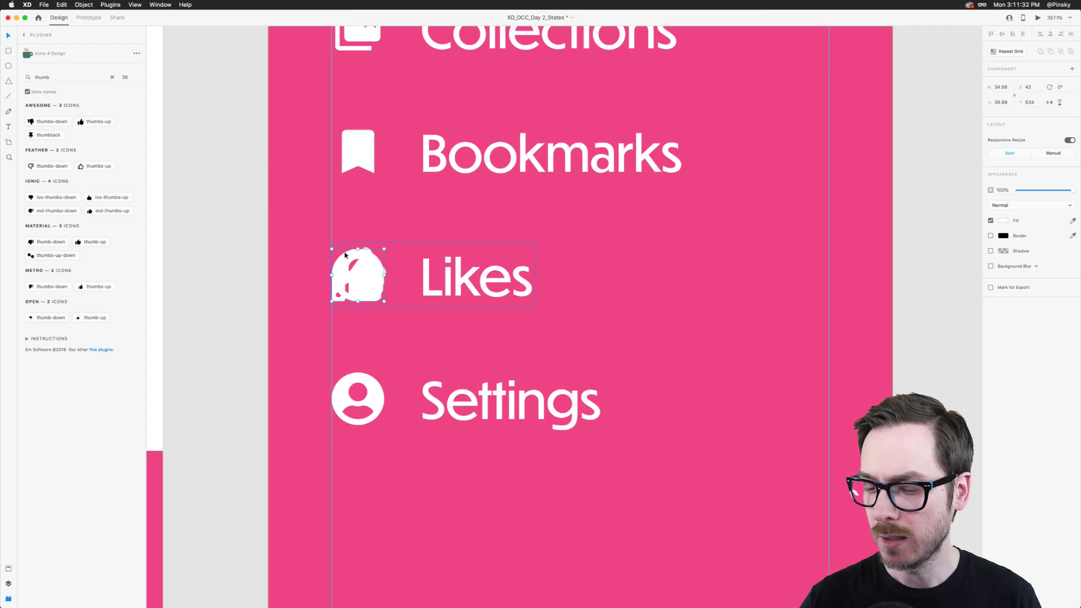
Search the icon library for "settings" and place the md-settings gear icon over the user icon in the Settings row
scroll(395, 304, "down", 2)
left_click(408, 319)
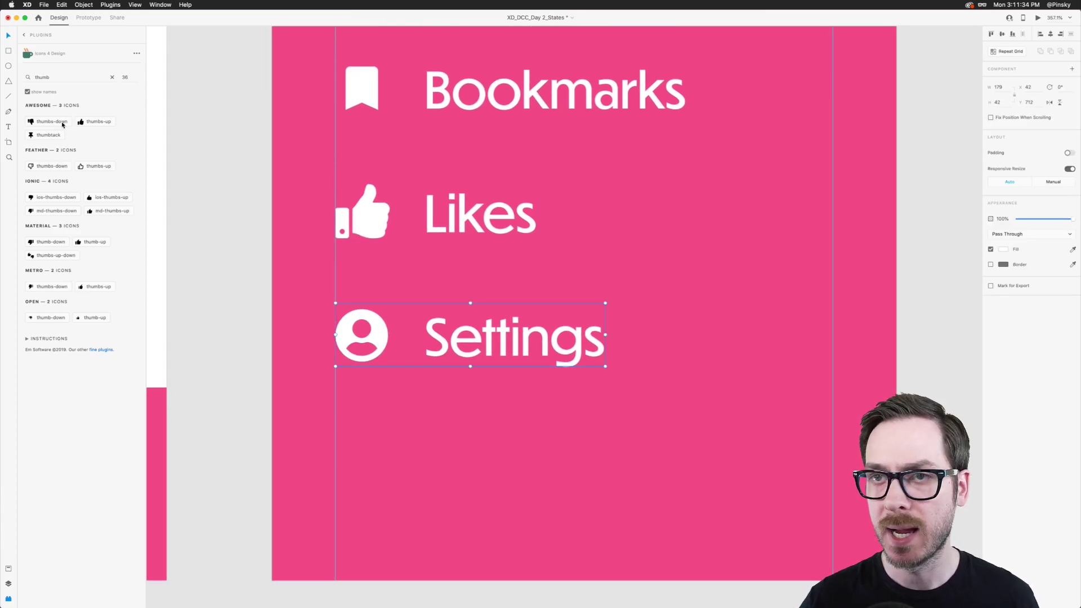
double_click(43, 77)
type("settings")
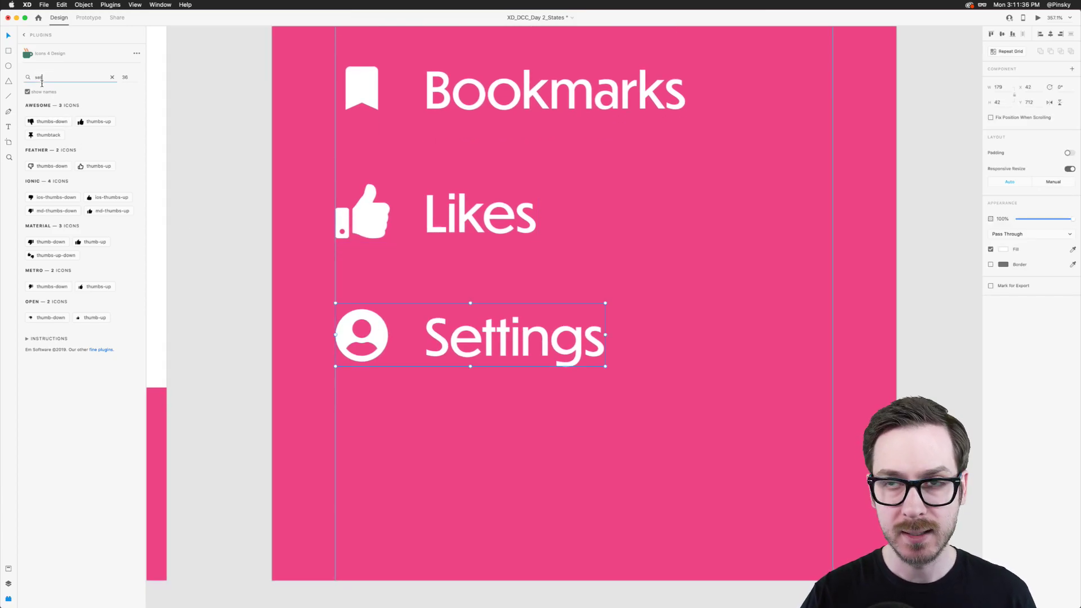
double_click(381, 330)
left_click(74, 154)
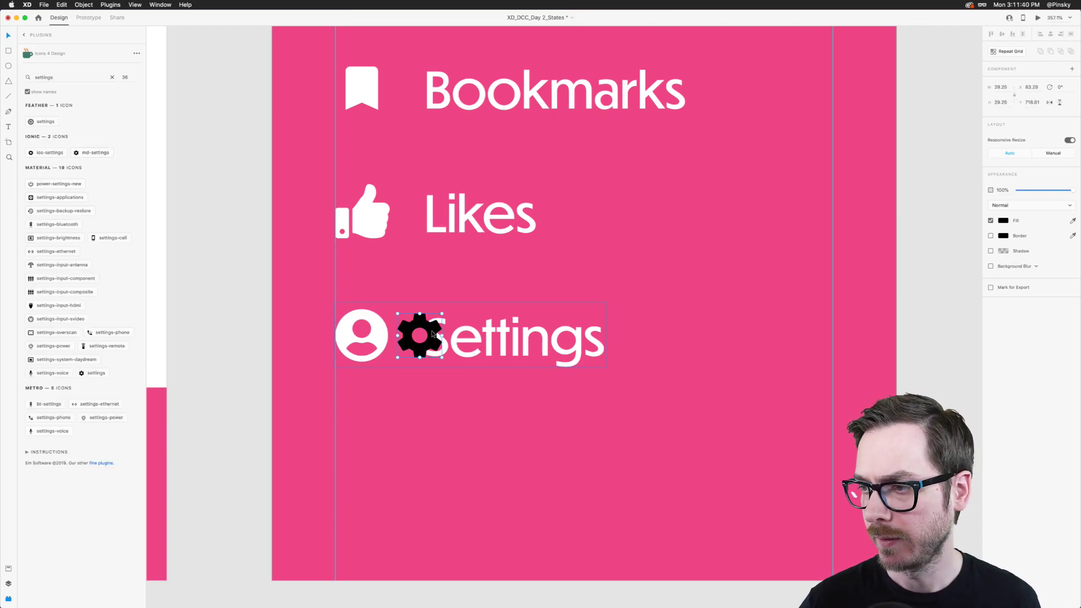
left_click_drag(403, 331, 359, 331)
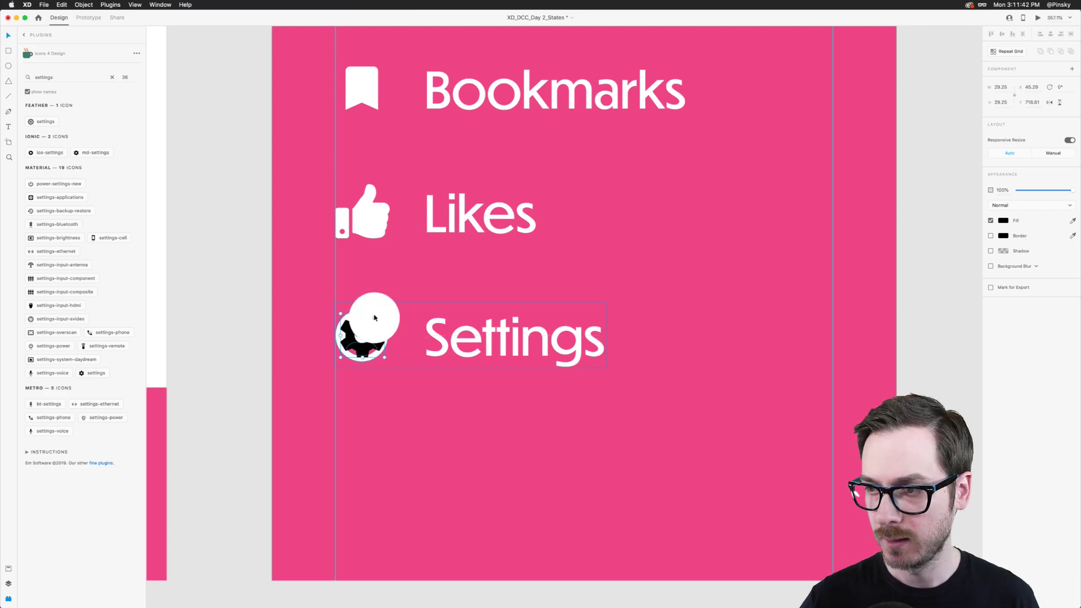
Leave only a white gear icon in the Settings row, enlarge it to about 30.6 px and leave the icon library
key("super+z")
key("super+z")
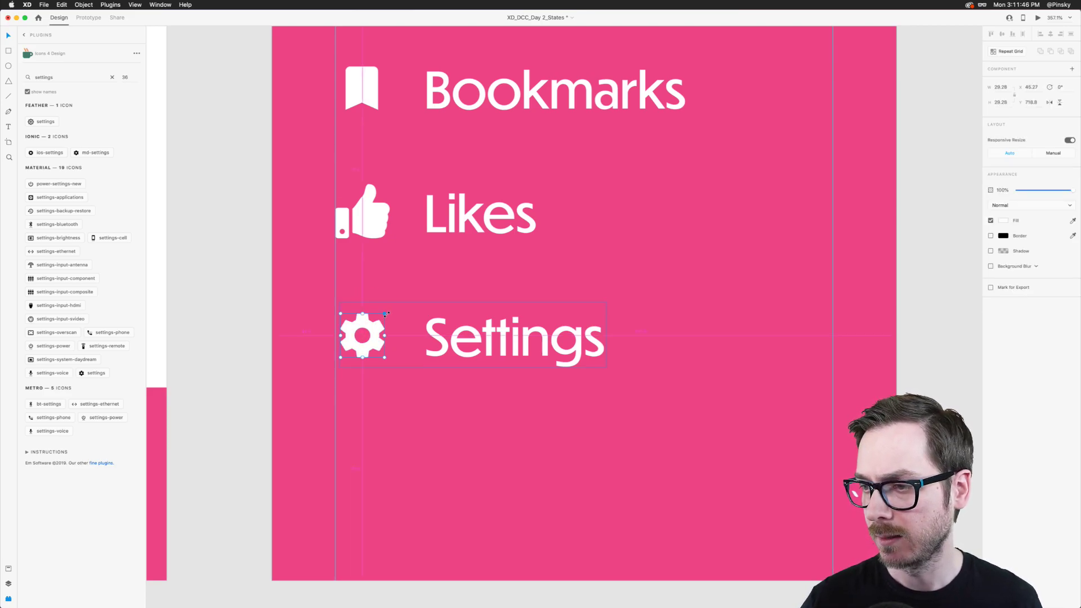
left_click_drag(390, 314, 389, 312)
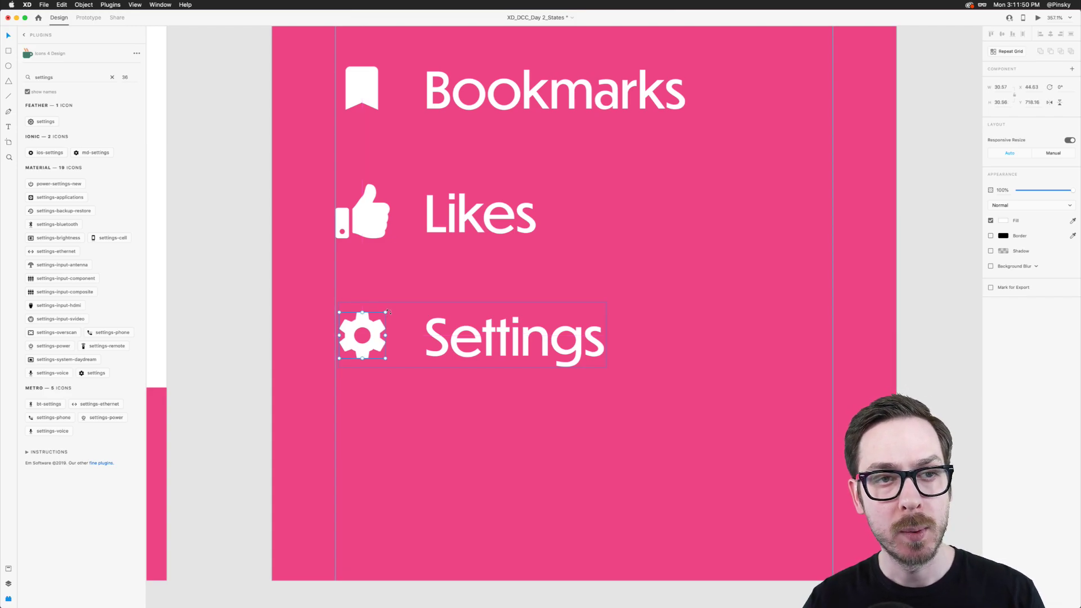
left_click(24, 34)
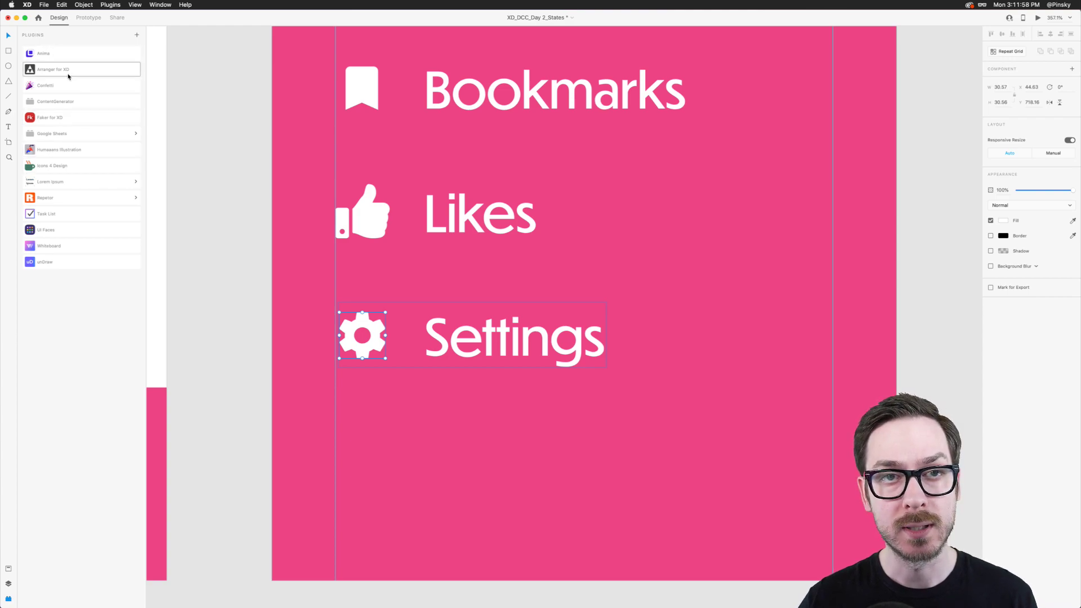
Select all five menu row groups, extend their spread downward and distribute the rows with equal vertical spacing
key("Escape")
scroll(338, 225, "up", 1)
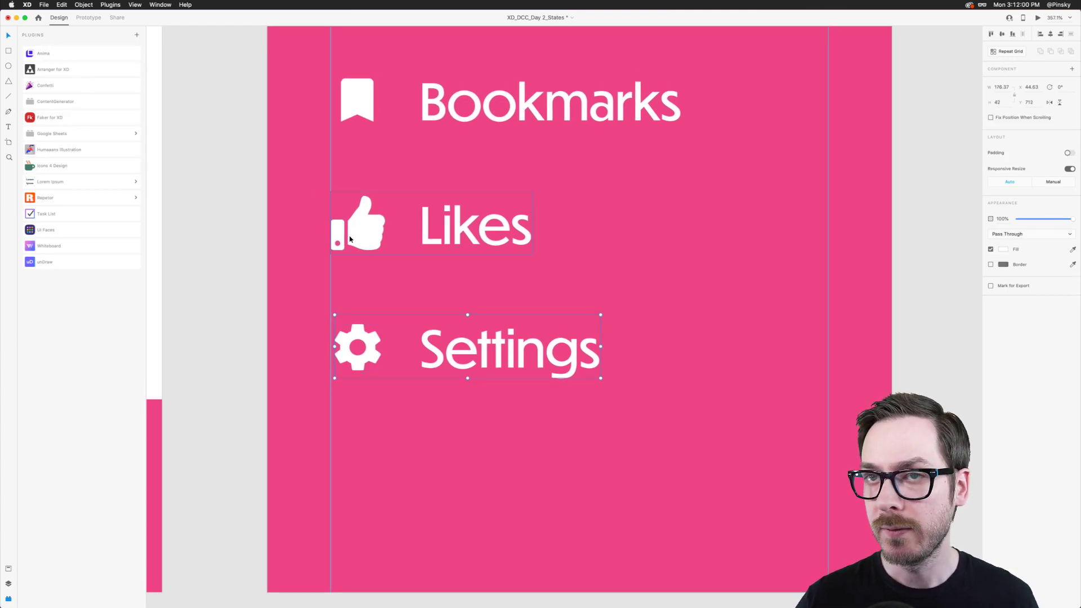
key("super+y")
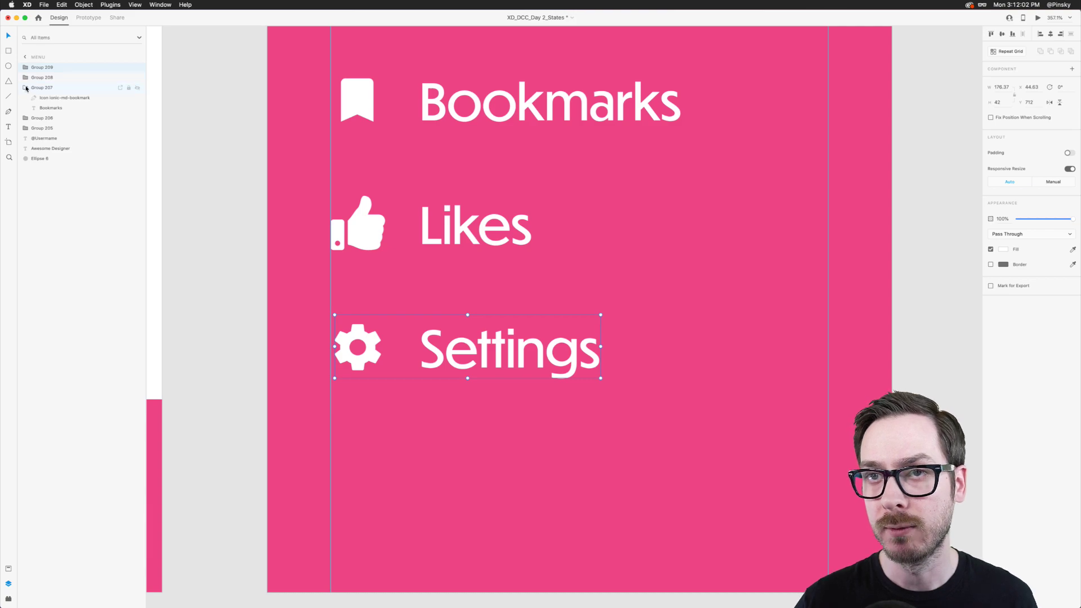
left_click(50, 107, "shift")
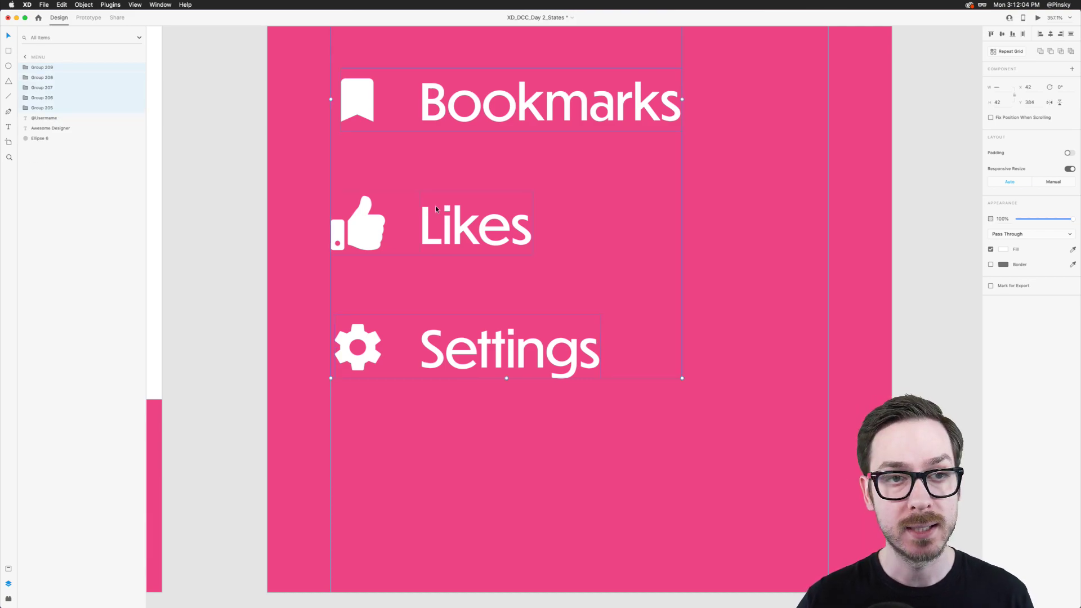
scroll(435, 205, "down", 5)
scroll(435, 207, "up", 2)
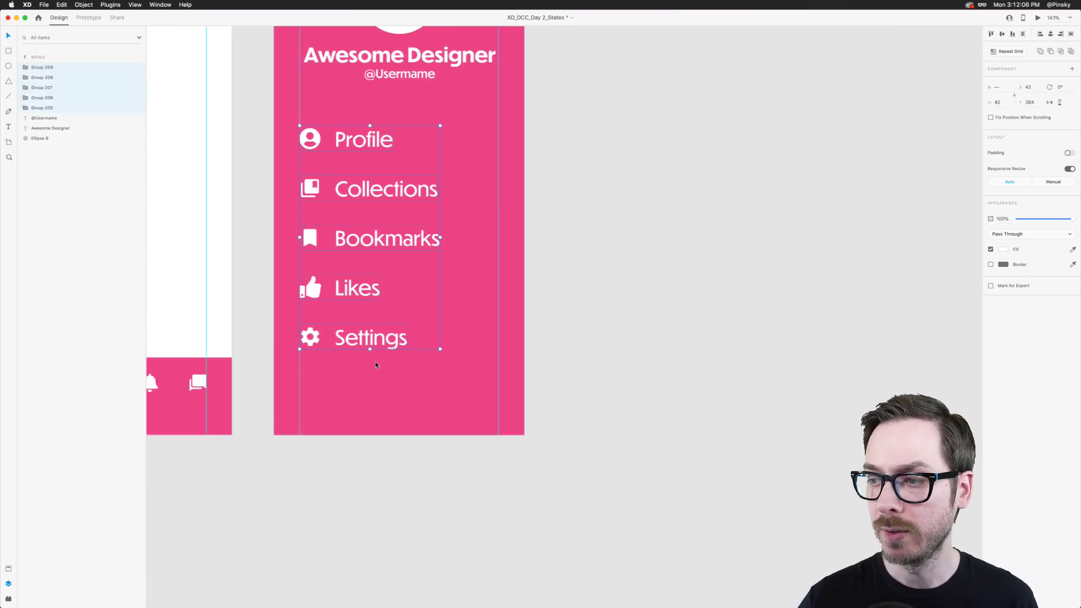
mouse_move(370, 352)
left_mouse_down()
mouse_move(372, 381)
mouse_move(372, 296)
mouse_move(373, 367)
mouse_move(368, 315)
mouse_move(363, 370)
left_mouse_up()
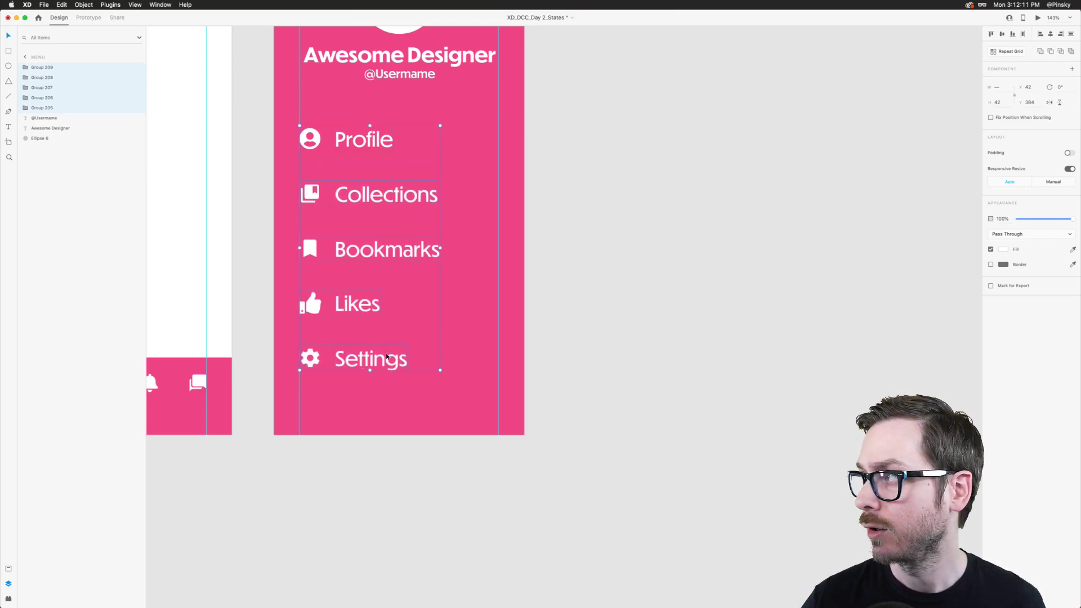
left_click(1070, 36)
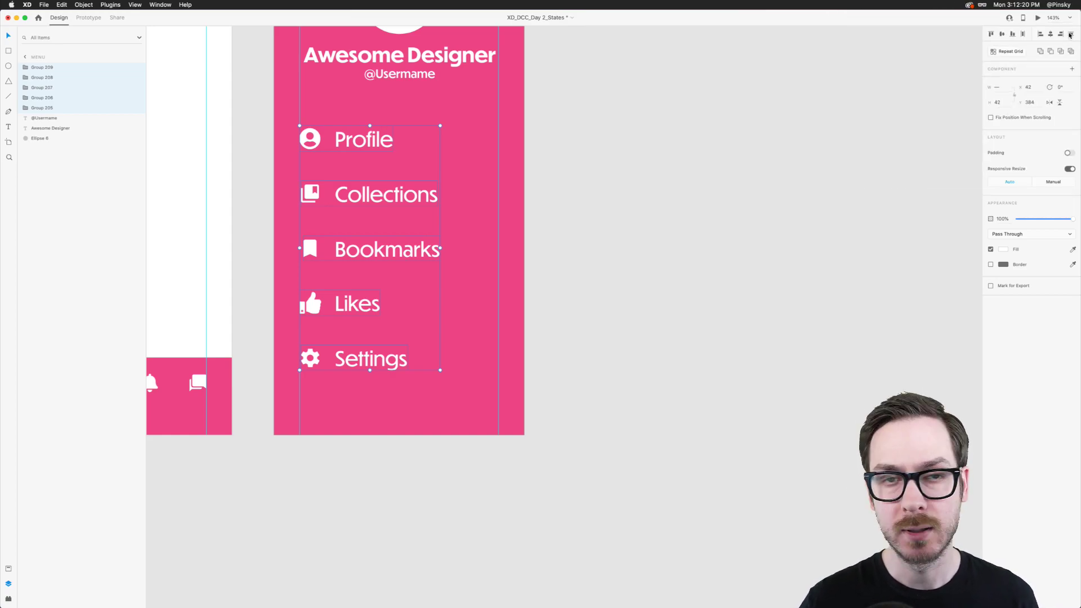
Move the five selected menu rows down together to a Y position of 391
scroll(337, 209, "up", 5)
key("shift+Up")
key("Down")
key("Down")
key("Down")
key("Down")
key("Down")
key("Down")
key("Down")
key("Down")
key("Down")
key("Down")
key("Down")
key("Down")
key("Down")
key("Down")
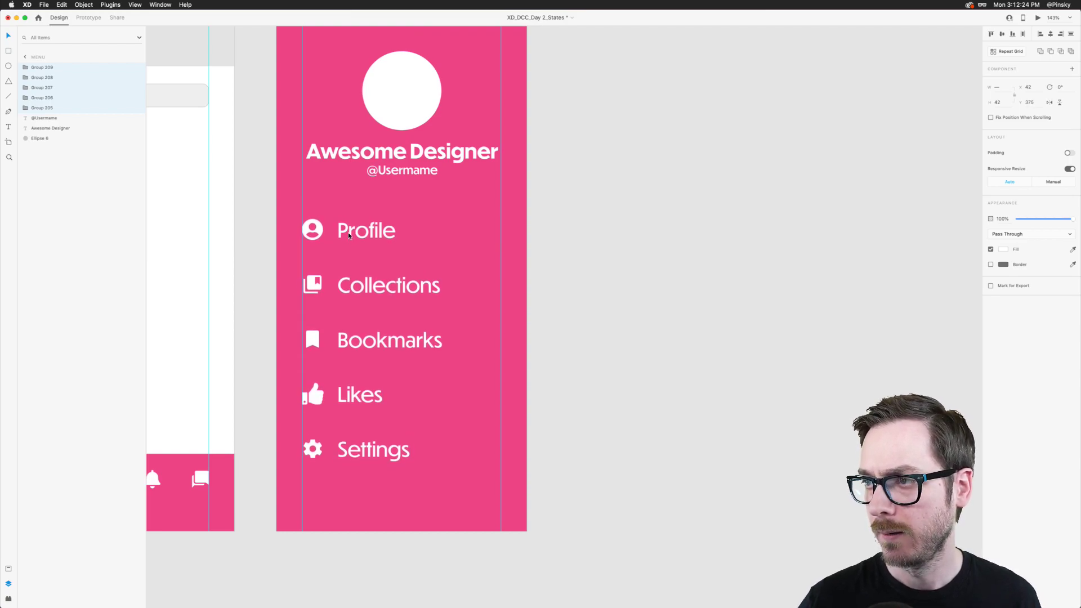
key("Down")
key("Down")
key("Down")
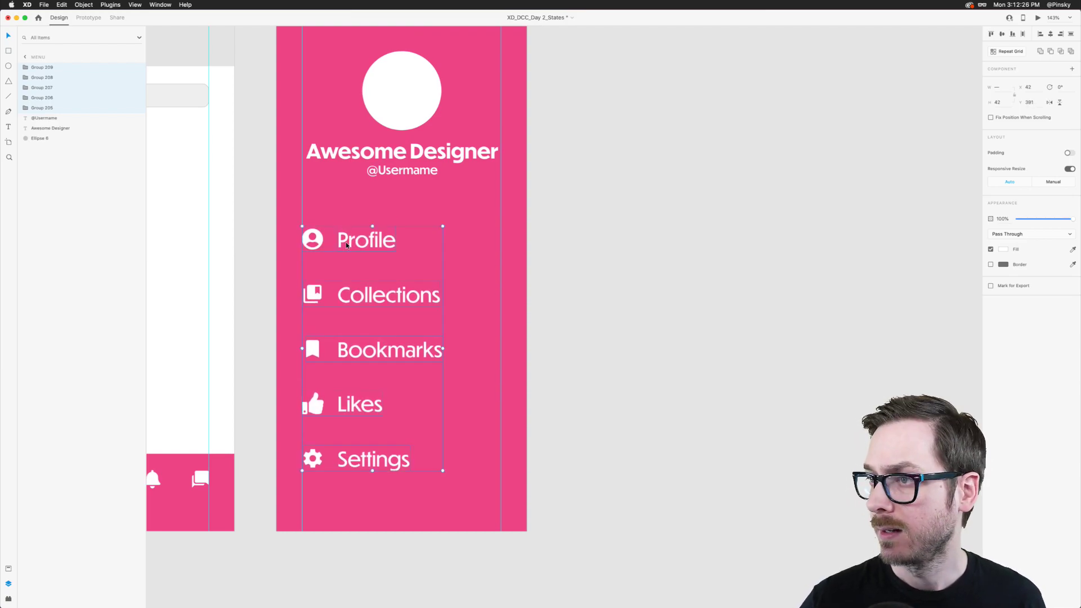
scroll(402, 174, "up", 5)
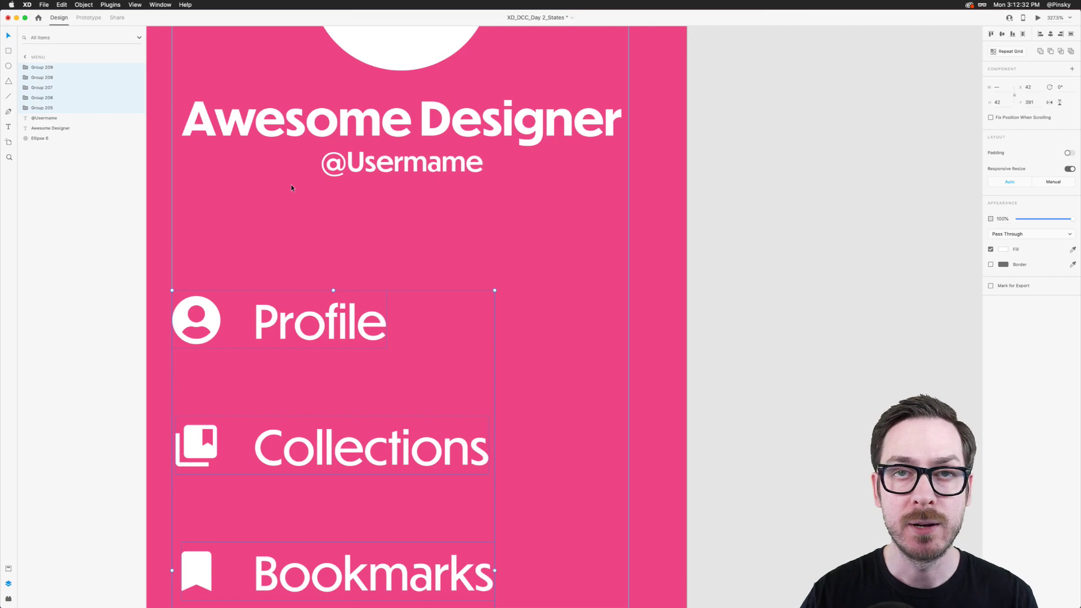
left_click(376, 215)
left_click(377, 164)
left_click_drag(377, 163, 303, 218)
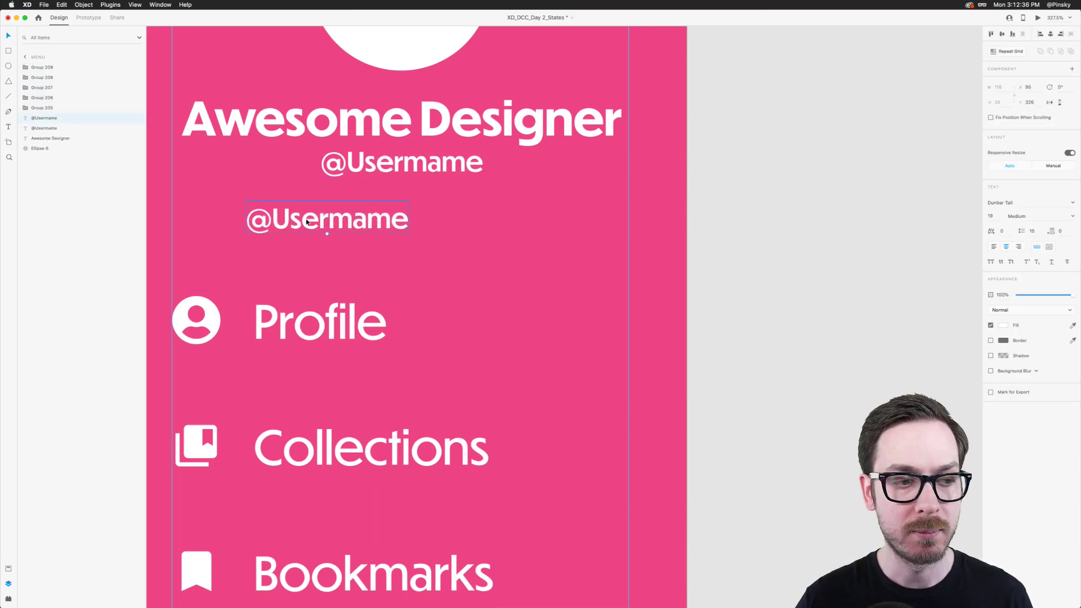
double_click(306, 222)
type("284")
key("Escape")
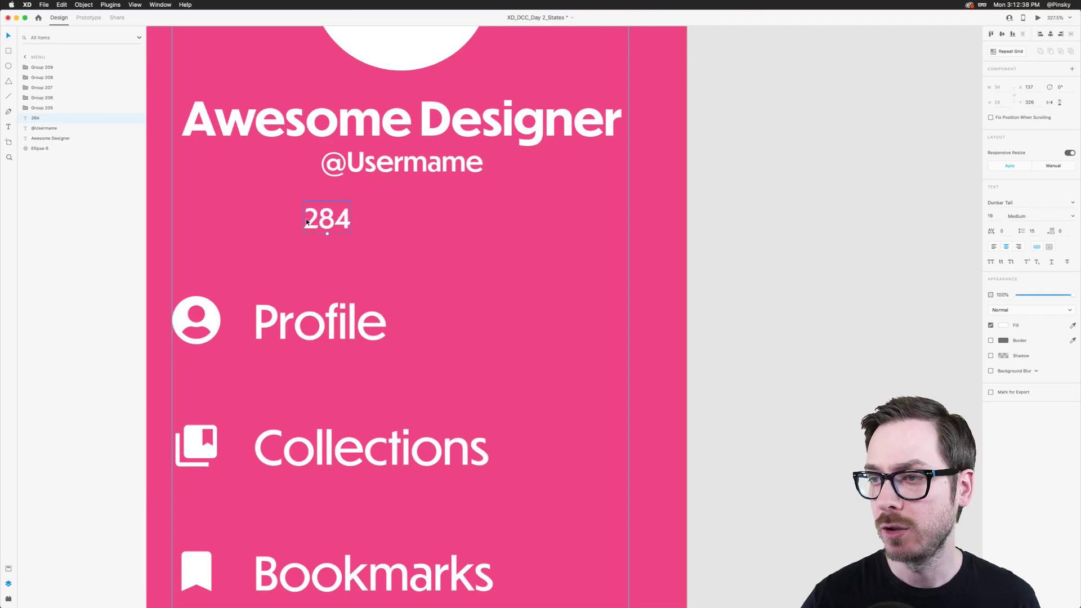
Duplicate the 284 text directly below itself and change the copy's text to Following
left_click_drag(339, 221, 311, 243)
double_click(310, 244)
type("F")
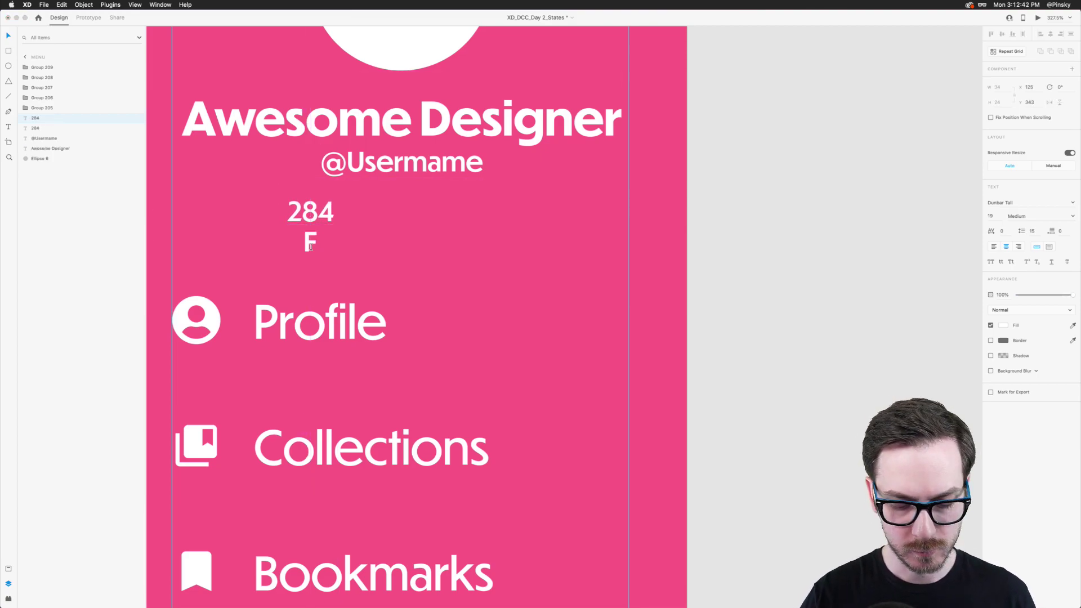
type("ollowing")
key("Escape")
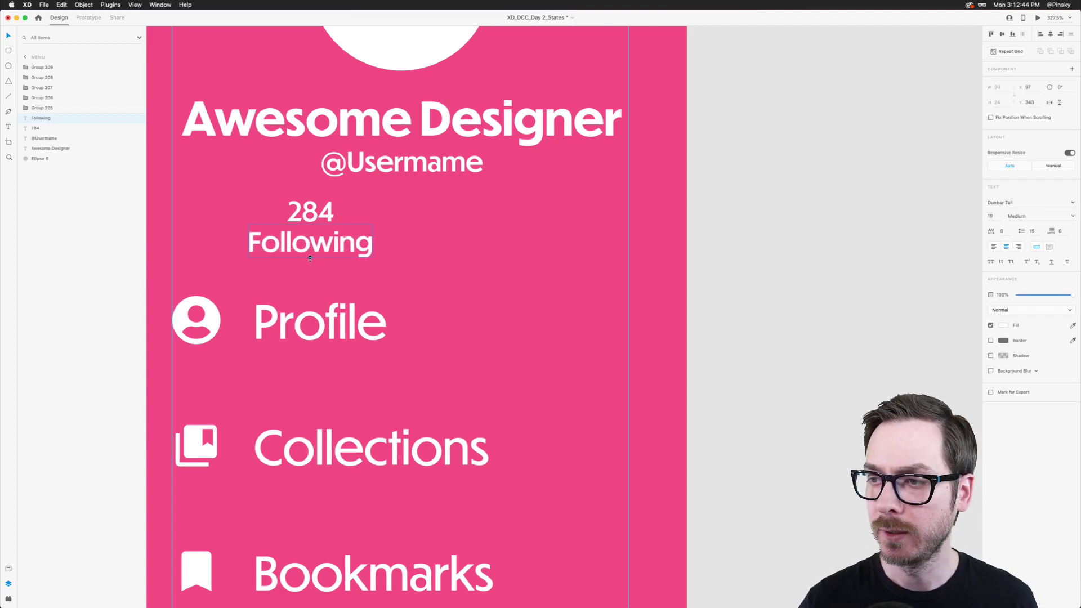
Set the 284 text to size 28 Bold, and reduce the Following label to size 14 just beneath it
left_click_drag(311, 227, 310, 245)
left_click(1076, 217)
left_click(1029, 246)
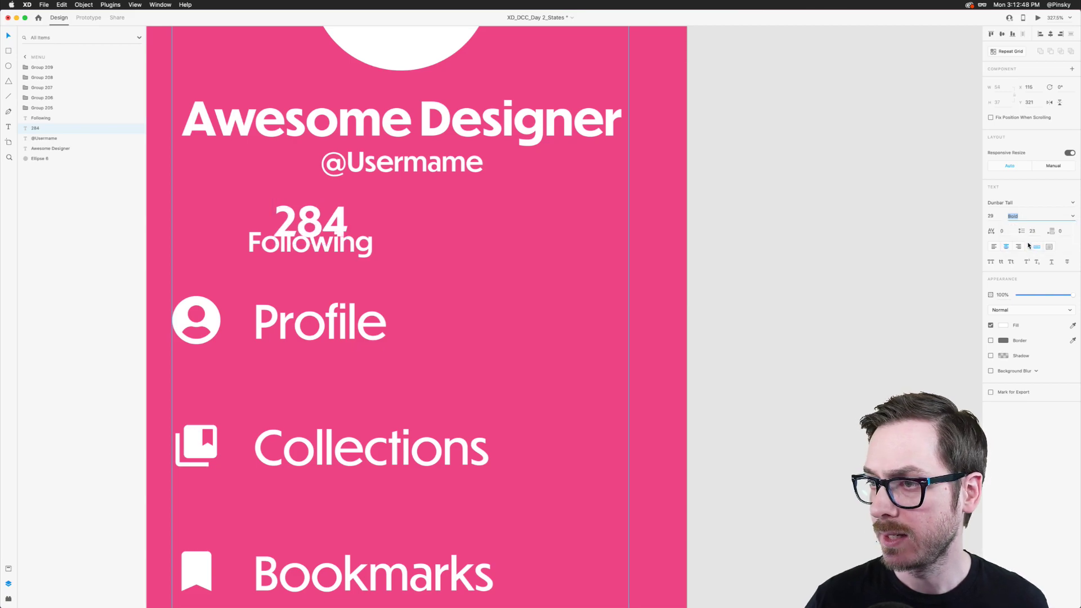
left_click(345, 249)
left_click_drag(310, 260, 322, 255)
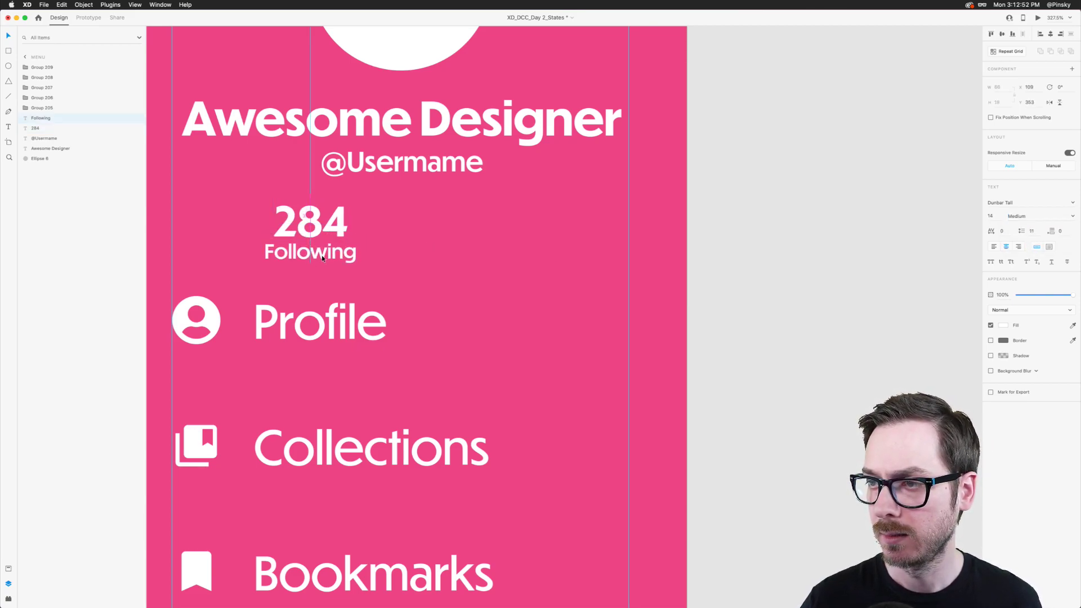
Duplicate the 284 and Following pair to its right and change the copied number to 23.4k
scroll(322, 255, "down", 5)
scroll(329, 229, "up", 5)
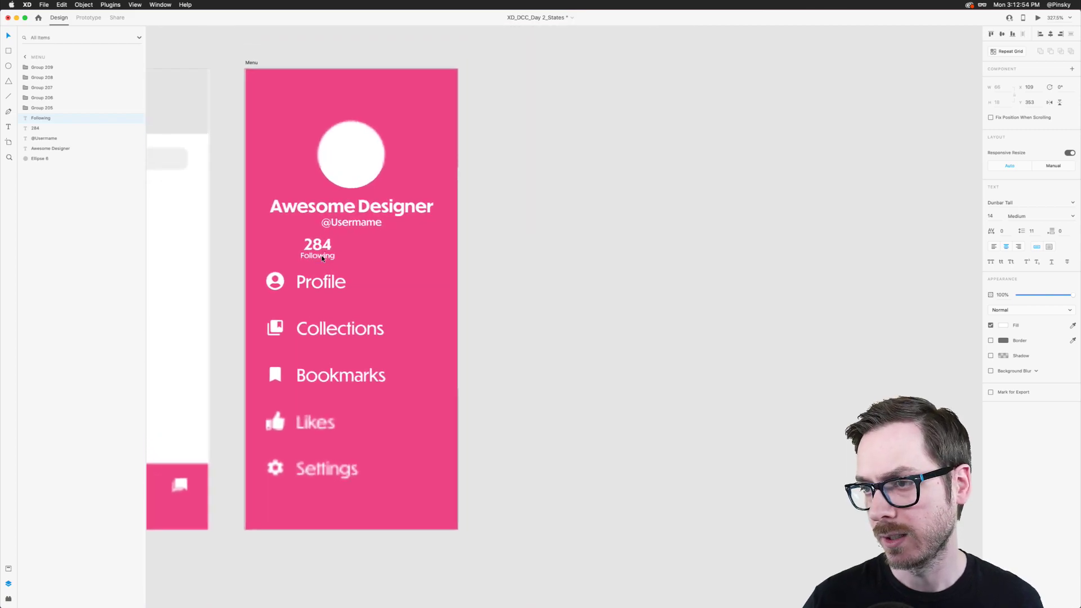
left_click(330, 229, "shift")
left_click_drag(330, 229, 438, 236)
double_click(438, 235)
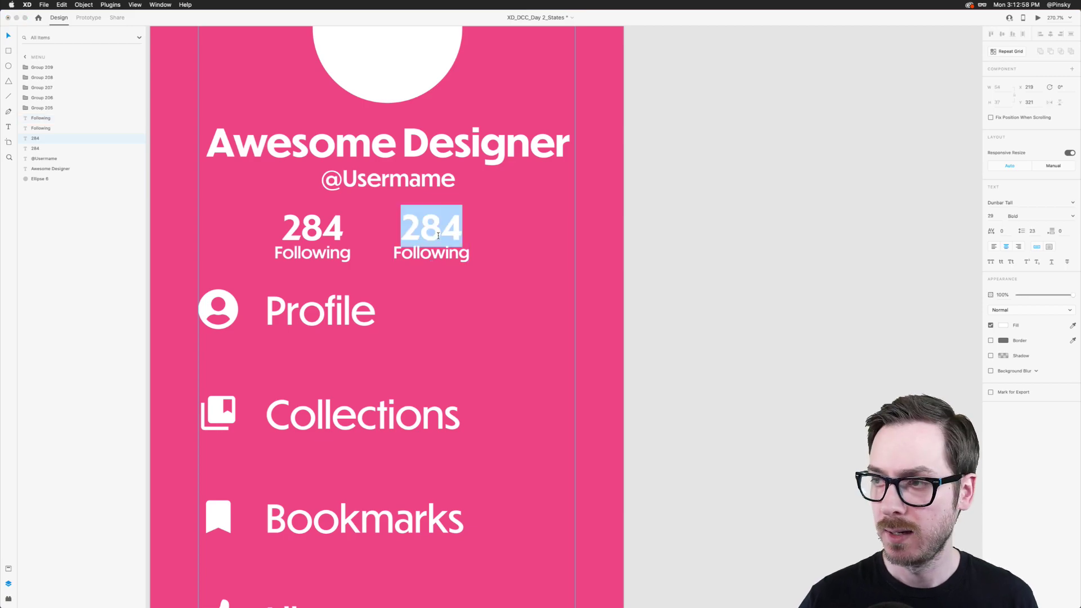
type("23.4")
key("Escape")
double_click(439, 232)
key("Right")
type("k")
key("Escape")
Change the label under 23.4k to Followers
double_click(429, 254)
type("Fo")
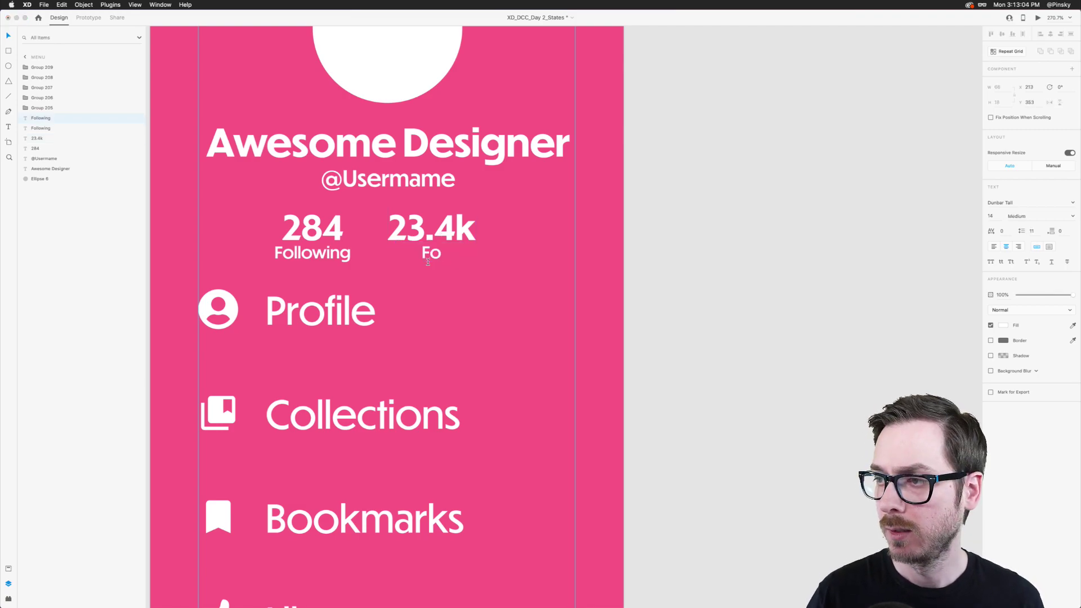
type("llowers")
key("Escape")
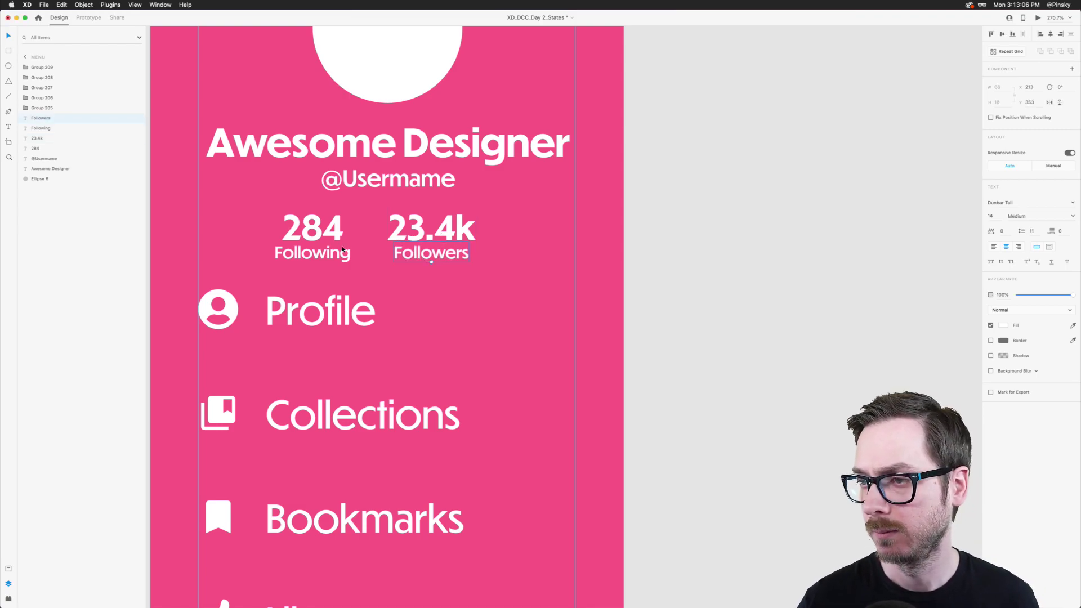
Group the 284 number with its label and name the group Following
left_click(244, 218)
left_click(317, 221)
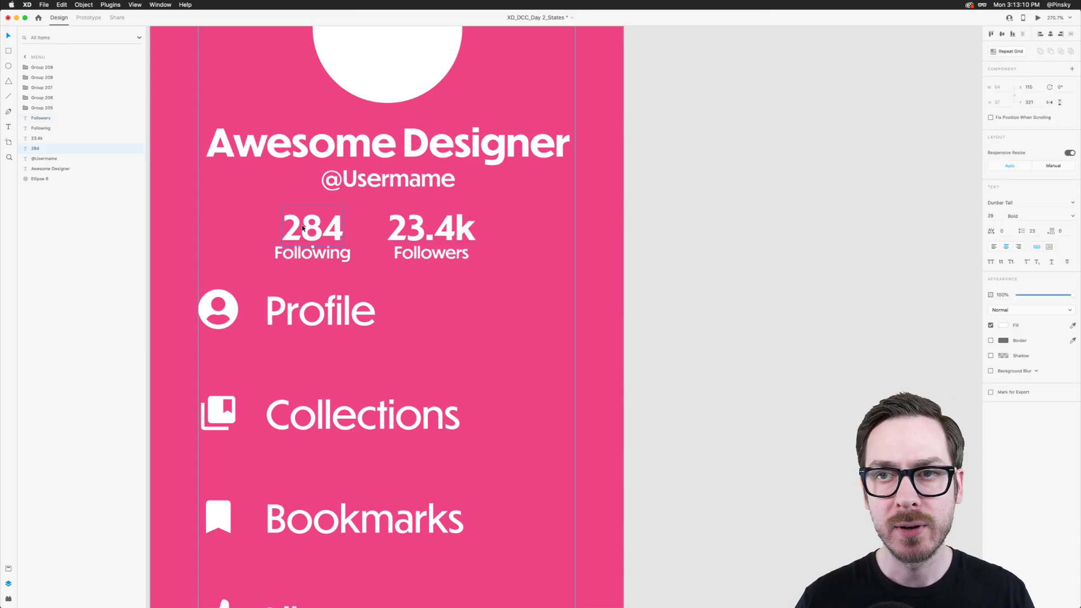
left_click(295, 255, "shift")
key("super+g")
double_click(37, 129)
type("Following")
key("Return")
Group the 23.4k number with its label and name the group Followers
left_click(433, 216)
left_click(419, 259, "shift")
key("super+g")
double_click(44, 123)
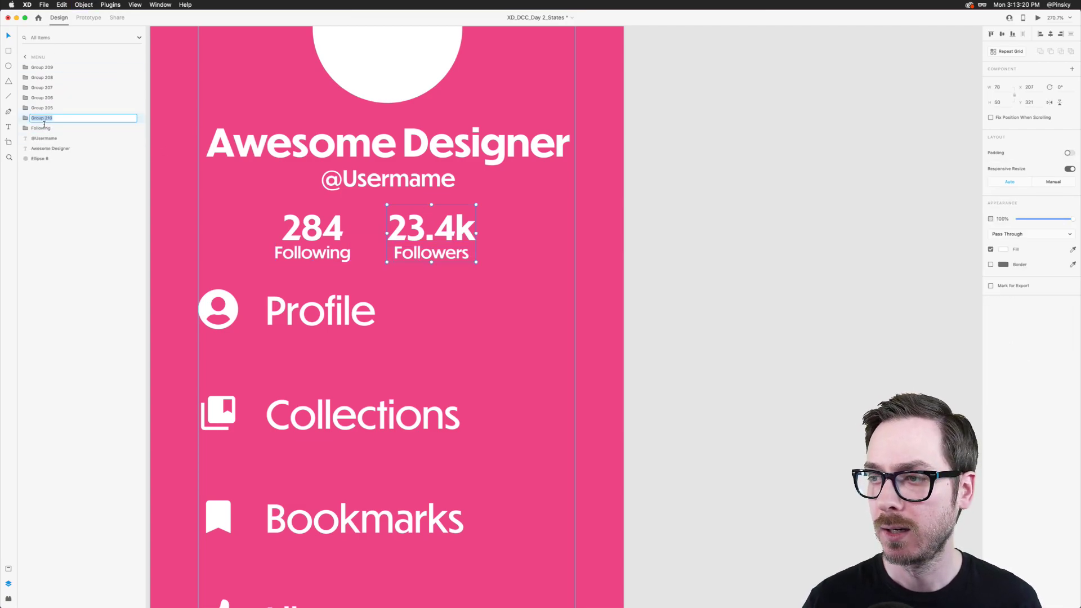
type("Followers")
key("Return")
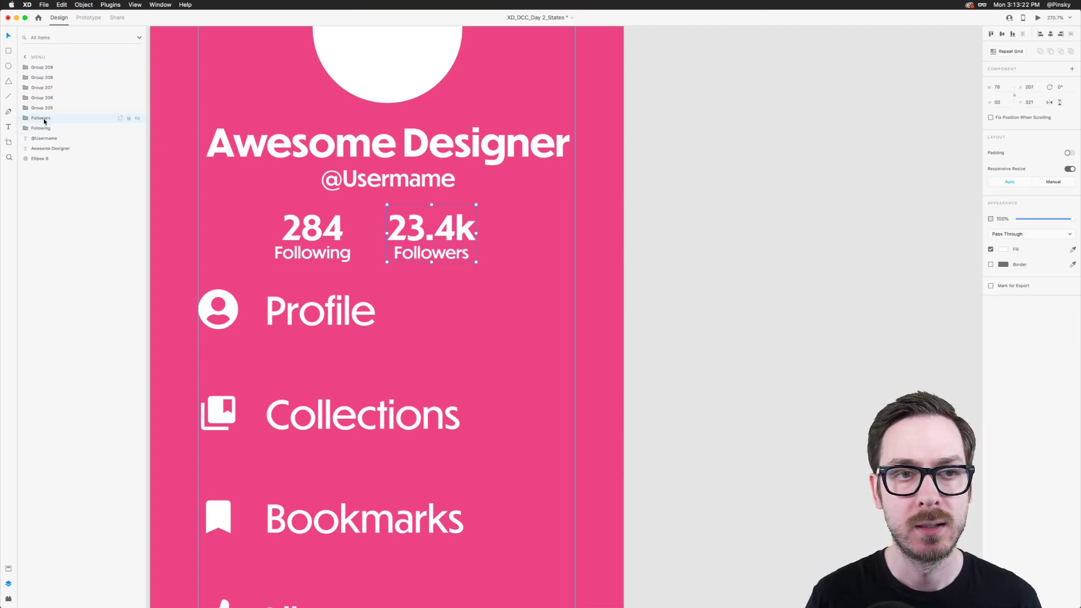
Centre the Following and Followers groups together horizontally beneath the username
left_click(337, 231, "shift")
left_click_drag(337, 230, 349, 231)
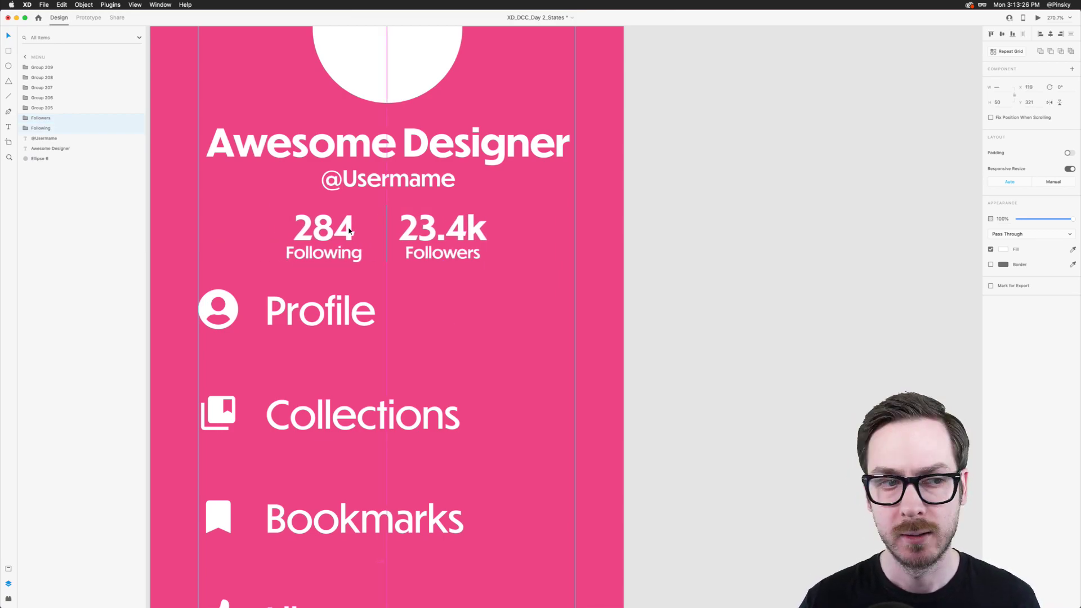
scroll(327, 287, "down", 3)
Rename the Profile row's group as Profile
left_click(318, 281)
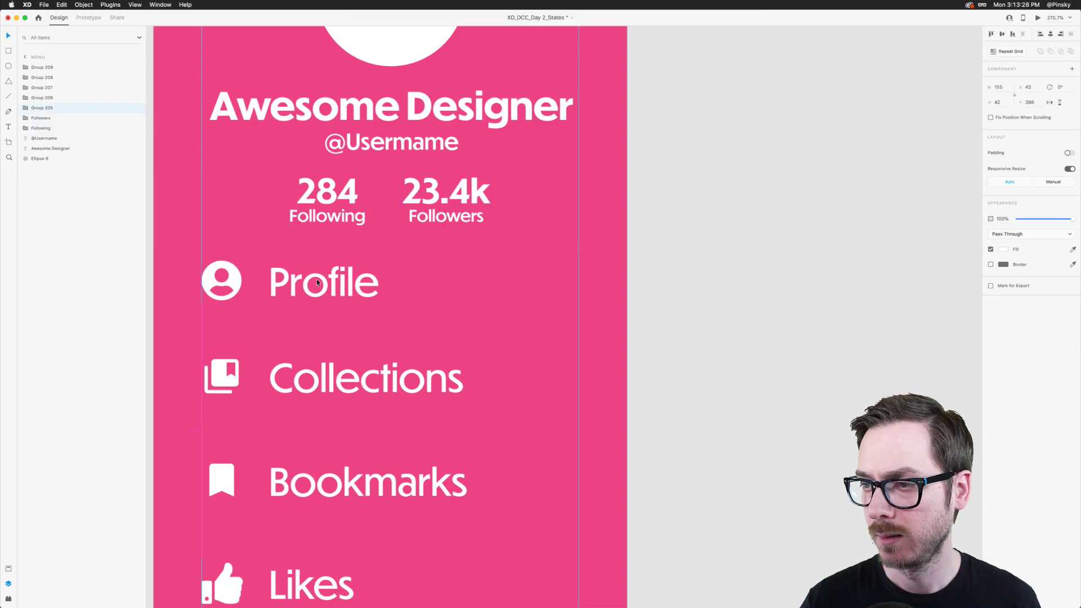
scroll(337, 307, "down", 3)
double_click(43, 108)
type("Profile")
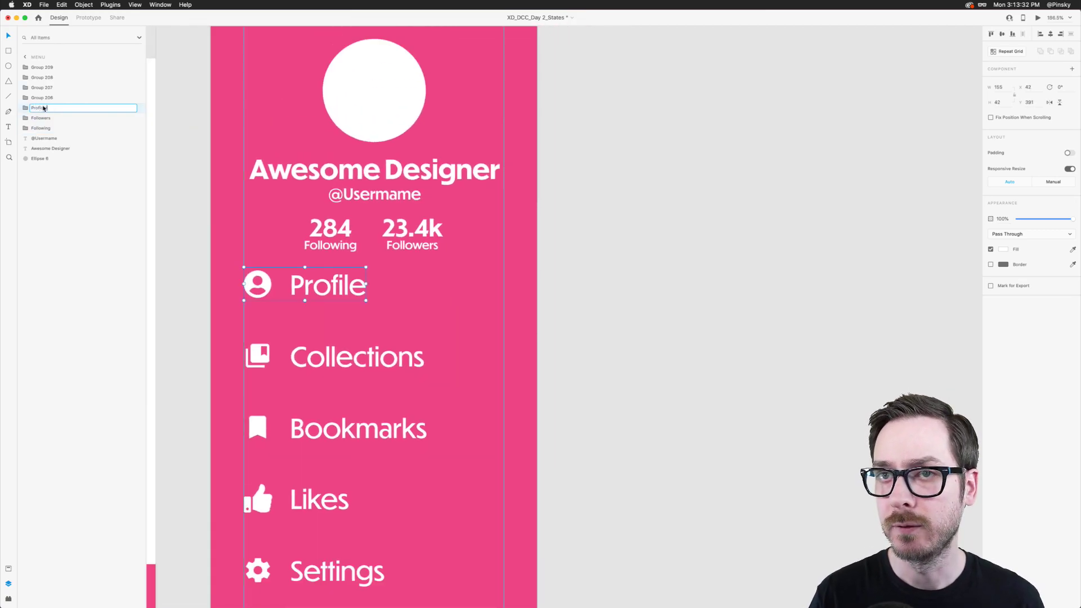
key("Tab")
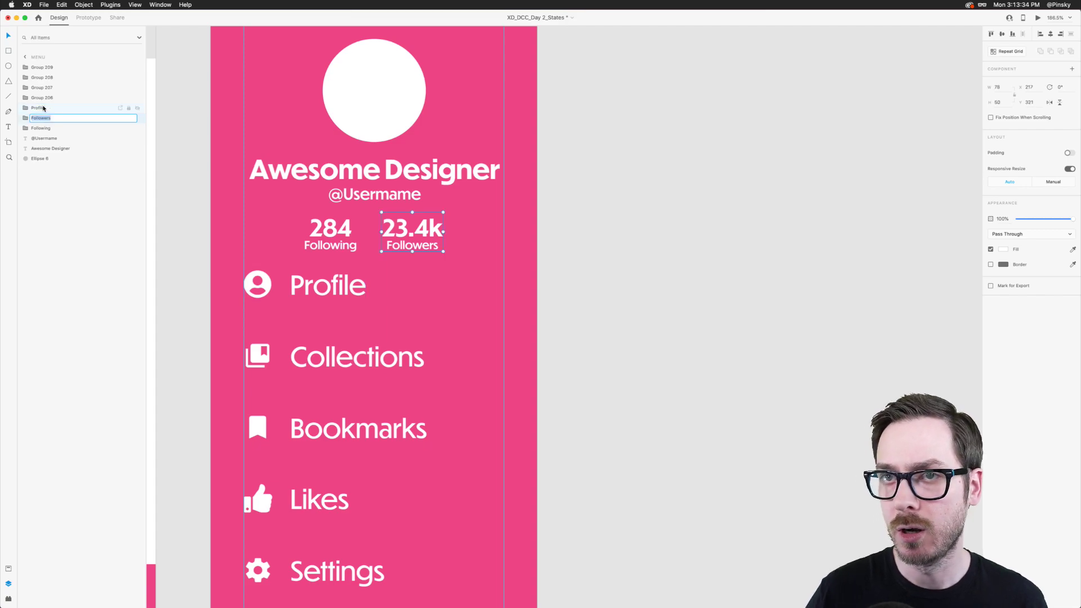
Rename the other four row groups as Settings, Likes, Bookmarks and Collections to match their labels
double_click(45, 68)
type("Settings")
key("Tab")
type("Likes")
key("Tab")
type("B")
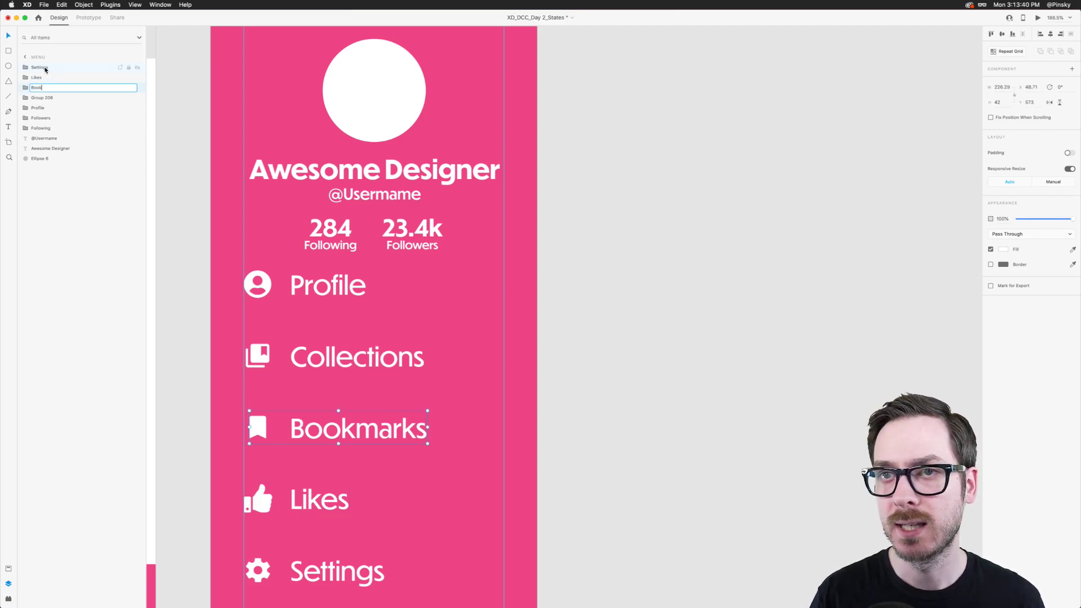
type("ookm")
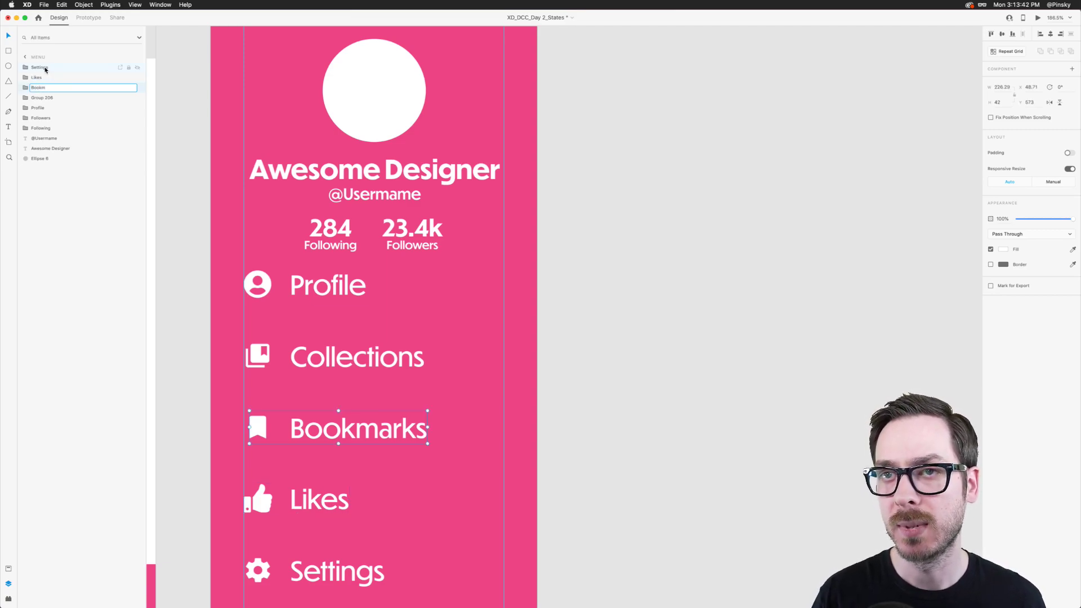
type("arks")
key("Tab")
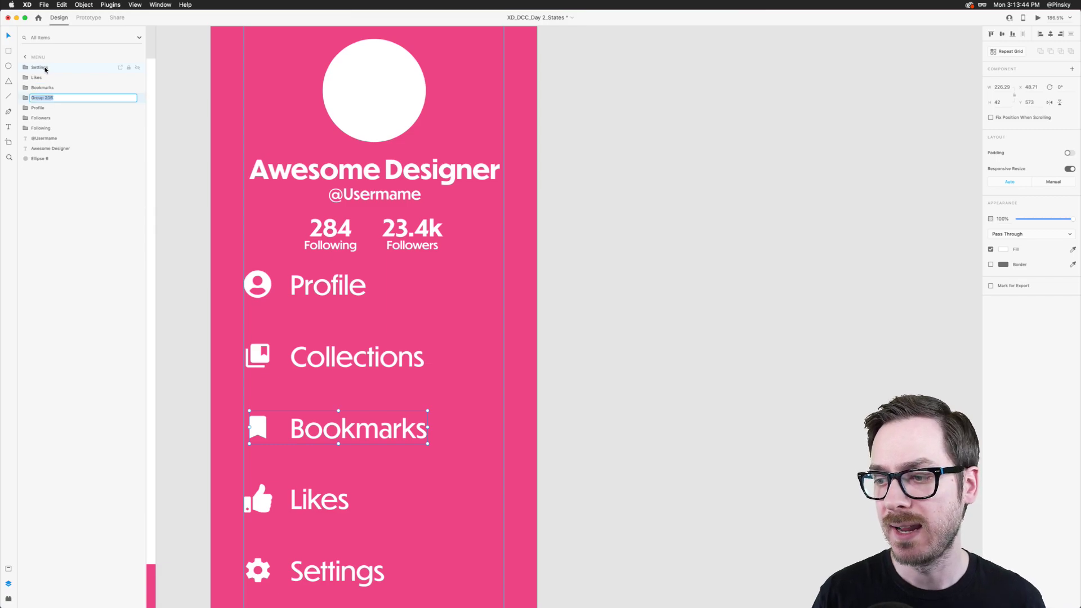
type("Collections")
key("Return")
Select the five menu rows from Profile to Settings and move them down together to a Y position of 404
scroll(390, 282, "down", 3)
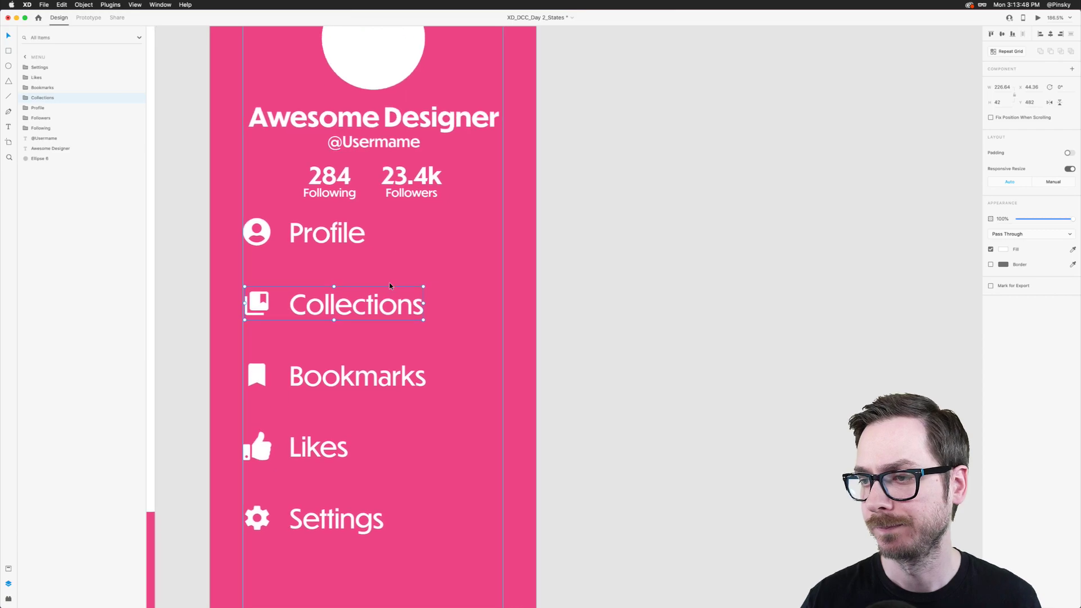
left_click(315, 195, "shift")
left_click(310, 329, "shift")
left_click(313, 408, "shift")
left_click(313, 480, "shift")
left_click_drag(310, 409, 309, 419)
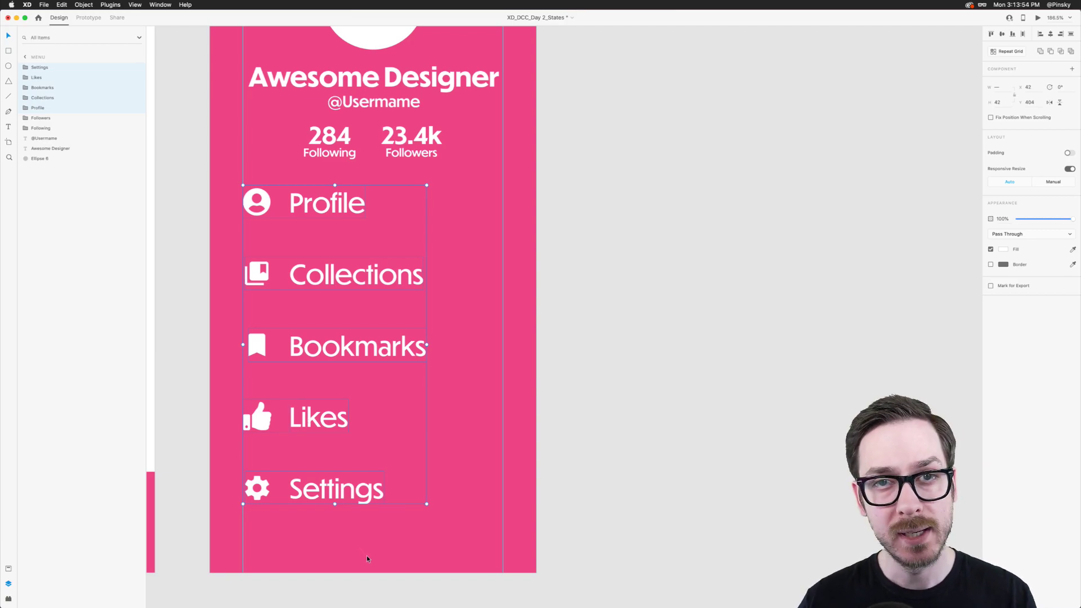
scroll(364, 556, "up", 5)
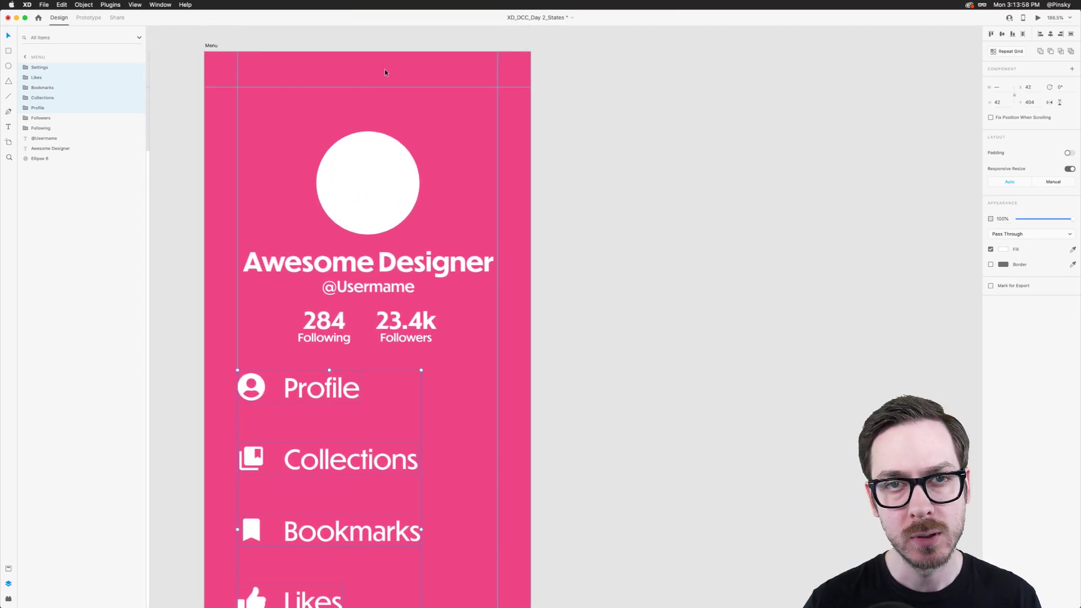
Move the avatar circle up on the Menu artboard and bring the name and username up beneath it
scroll(374, 150, "down", 5)
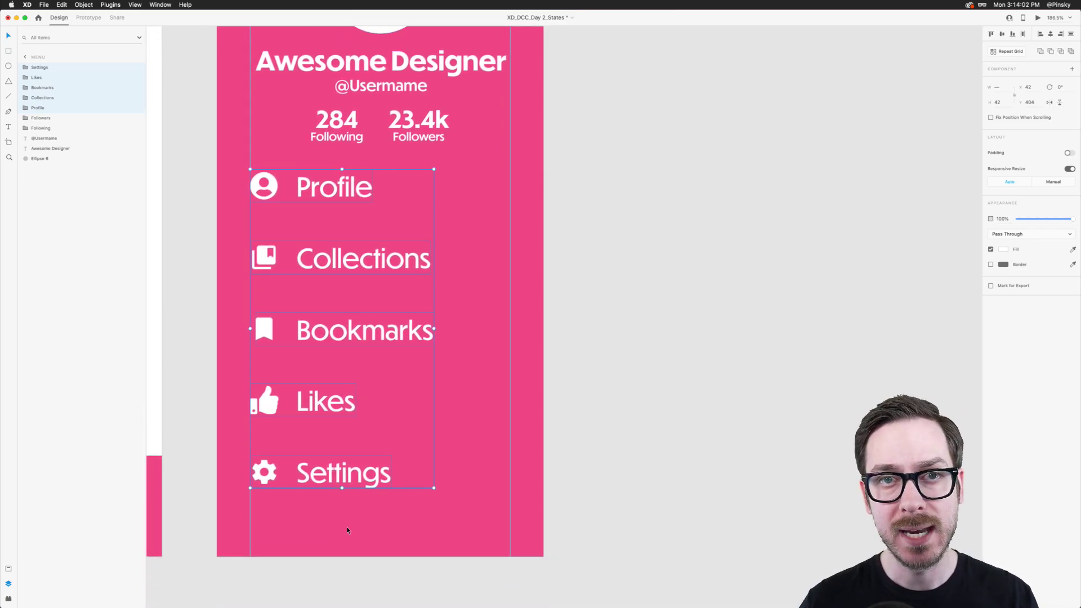
scroll(337, 381, "up", 1)
scroll(336, 381, "down", 5)
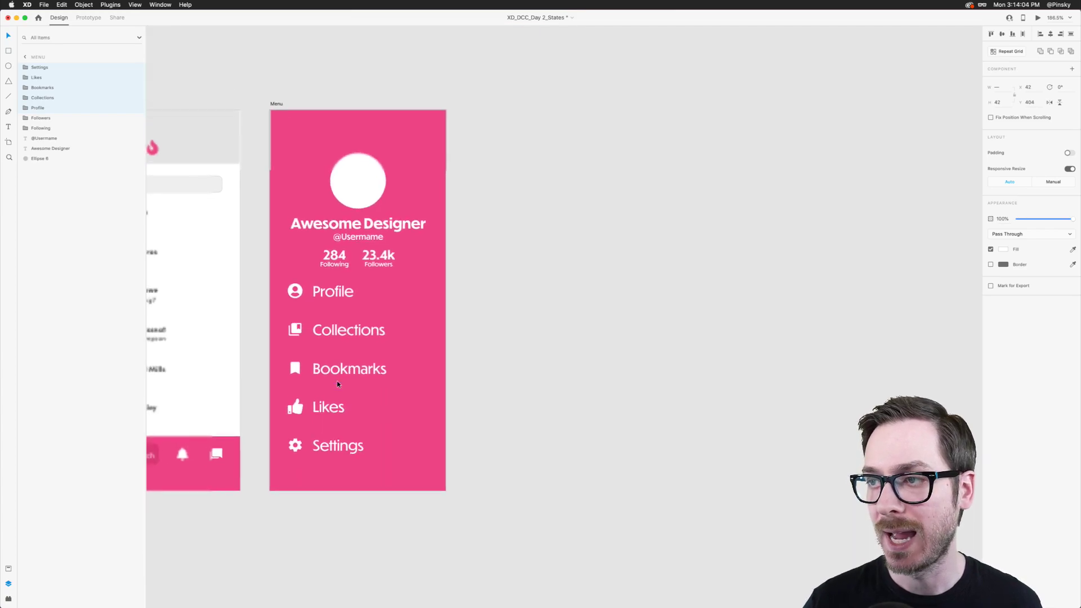
left_click_drag(356, 201, 355, 187)
left_click(338, 227)
left_click(356, 242, "shift")
left_click_drag(355, 242, 355, 215)
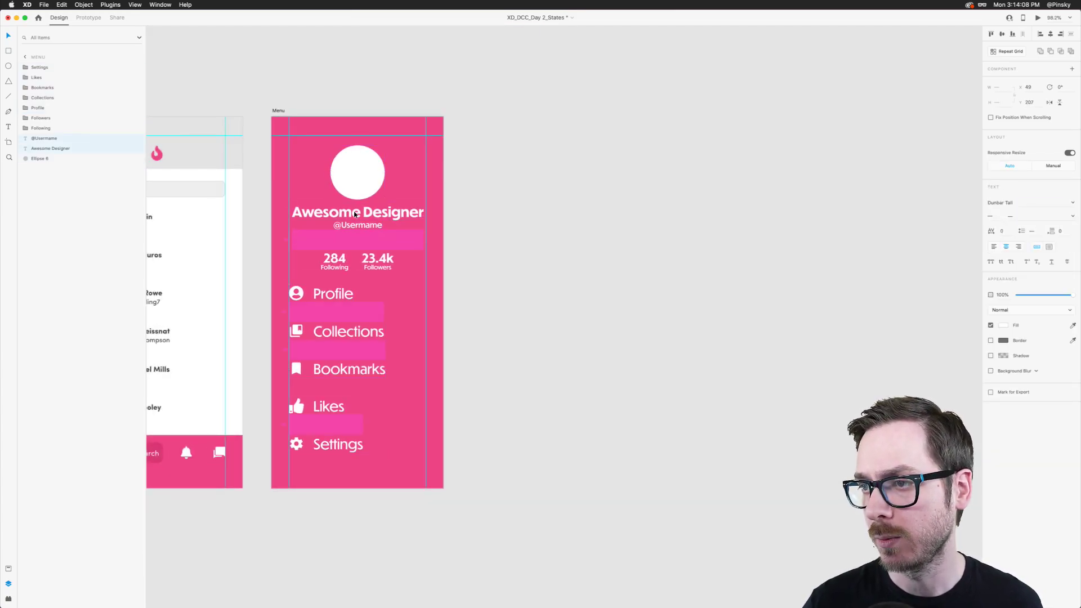
Move the Following and Followers groups up together so they sit just below the username
left_click(335, 258)
left_click(373, 259, "shift")
left_click_drag(373, 259, 371, 246)
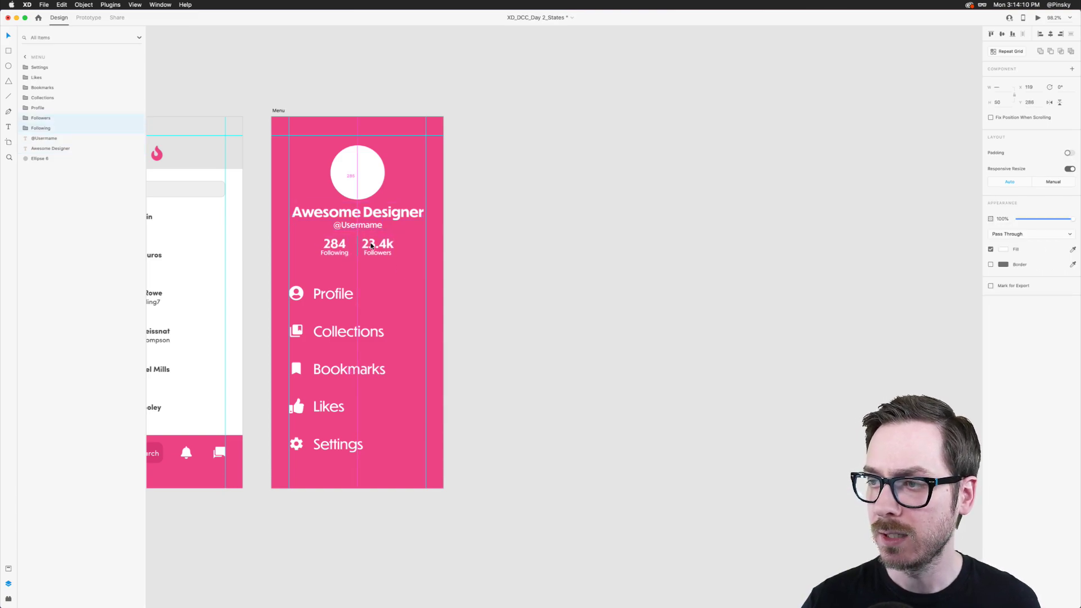
Group the five menu rows from Profile to Settings and name the group Links
left_click_drag(314, 280, 325, 360)
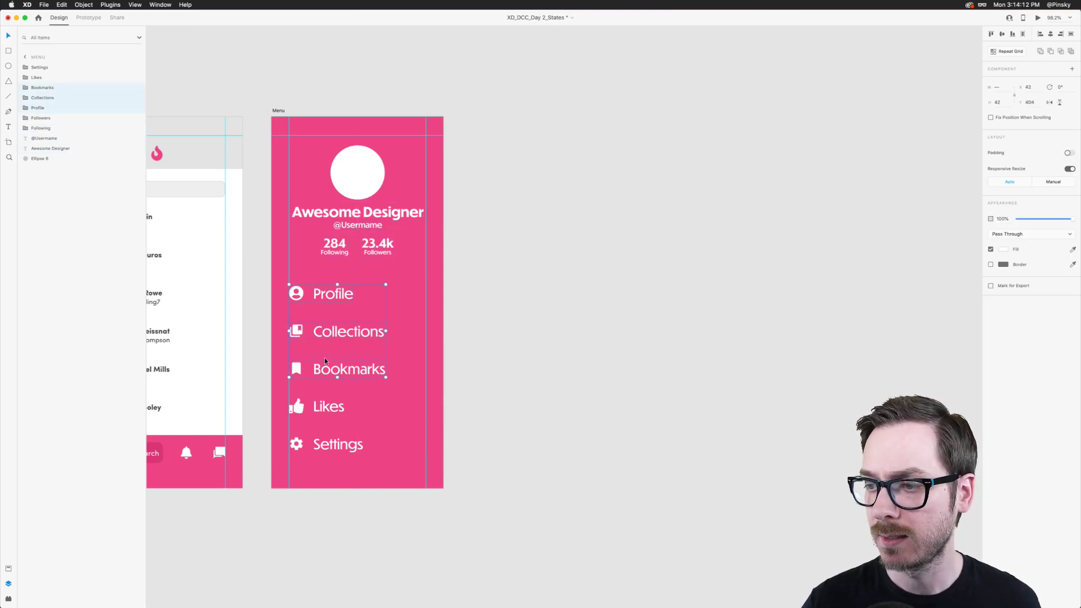
left_click(323, 438, "shift")
key("super+g")
double_click(37, 68)
type("Link")
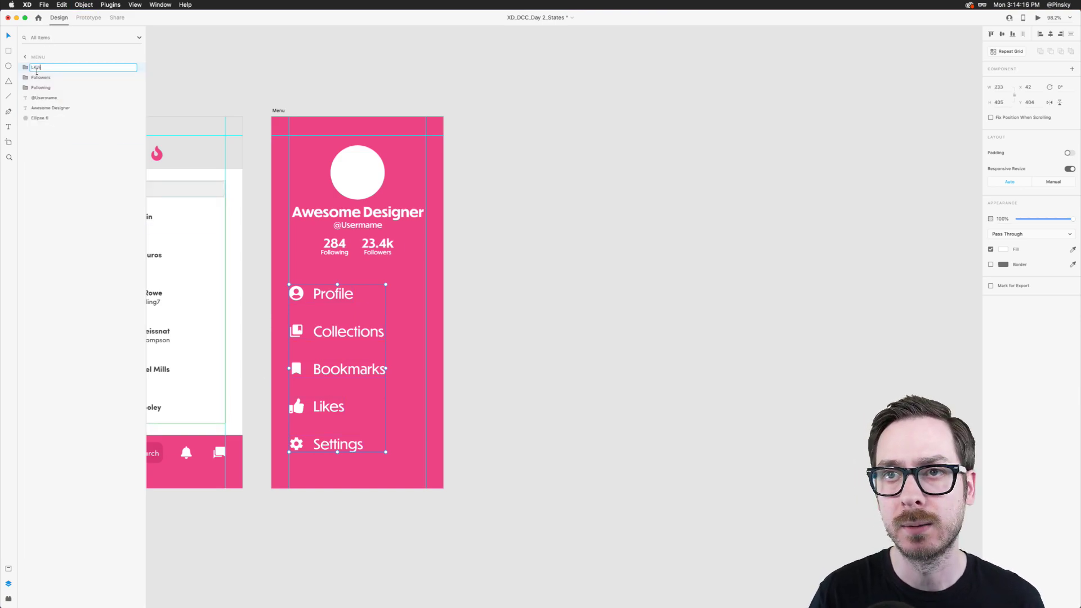
type("s")
key("Return")
Move the Links group up to a Y position of 381 and spread its rows to a height of 421
left_click_drag(326, 295, 326, 284)
left_click_drag(337, 443, 337, 448)
left_click_drag(322, 279, 331, 285)
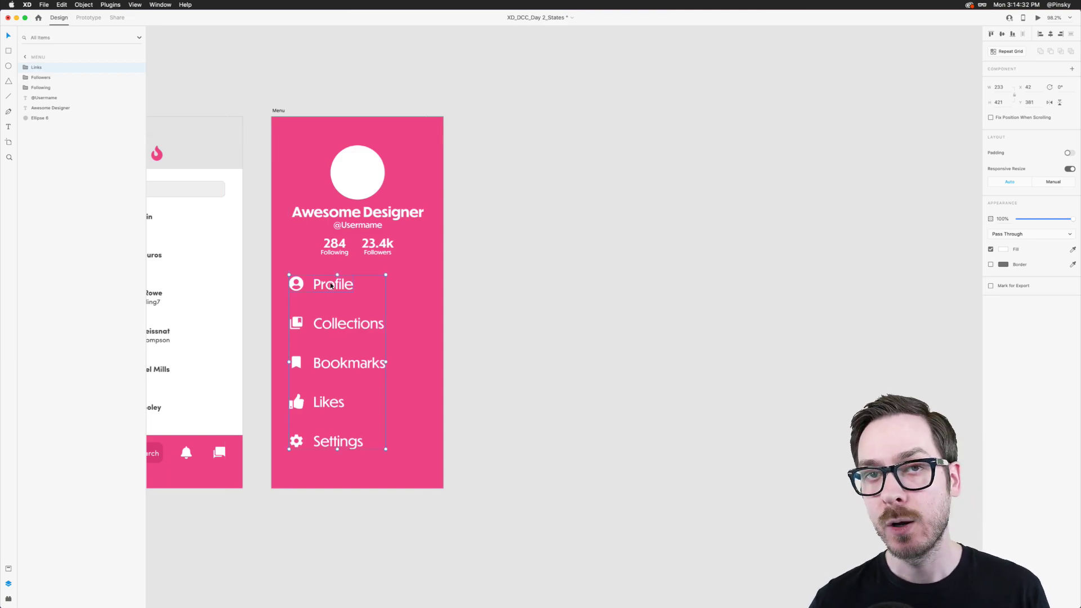
Draw a horizontal line 20 wide beside the flame icon, inside the header of the Navigation Bar artboard
scroll(363, 271, "left", 10)
scroll(362, 271, "down", 2)
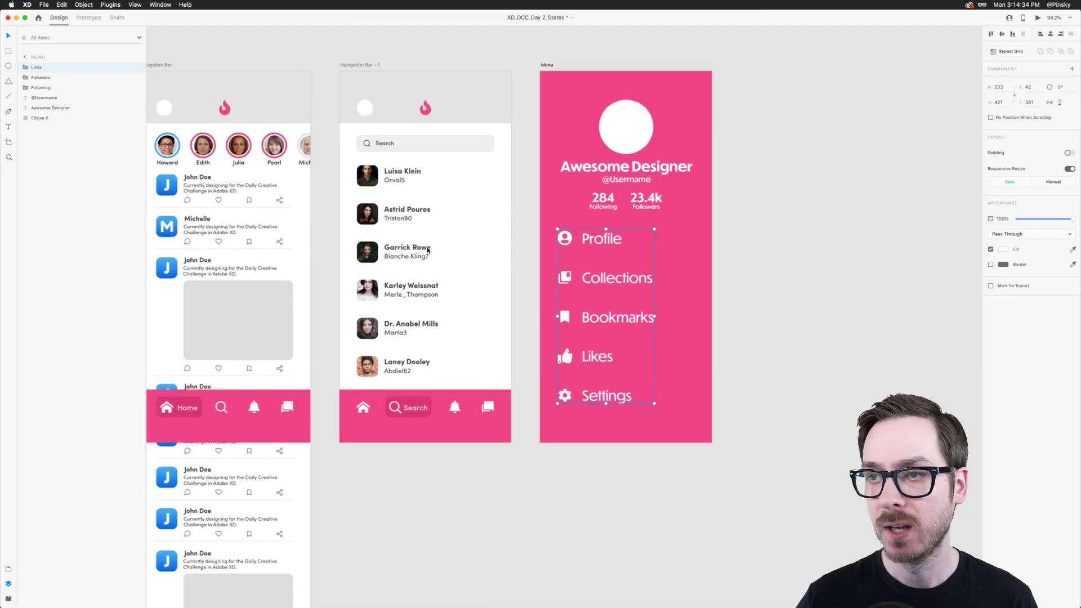
scroll(229, 79, "left", 9)
scroll(229, 79, "up", 1)
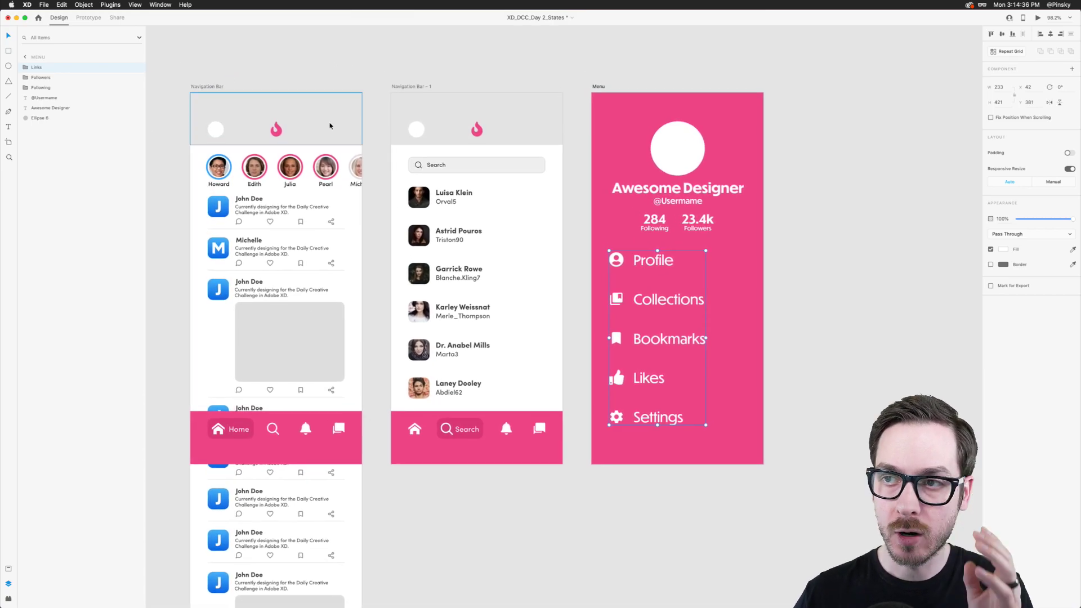
scroll(330, 126, "right", 4)
scroll(425, 111, "up", 6)
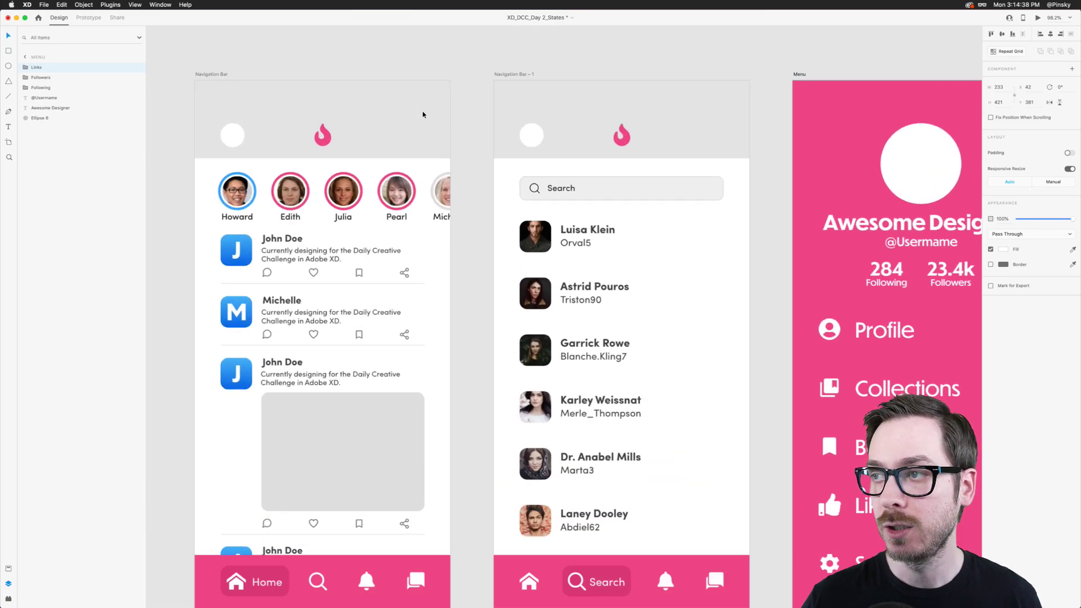
scroll(423, 115, "left", 1)
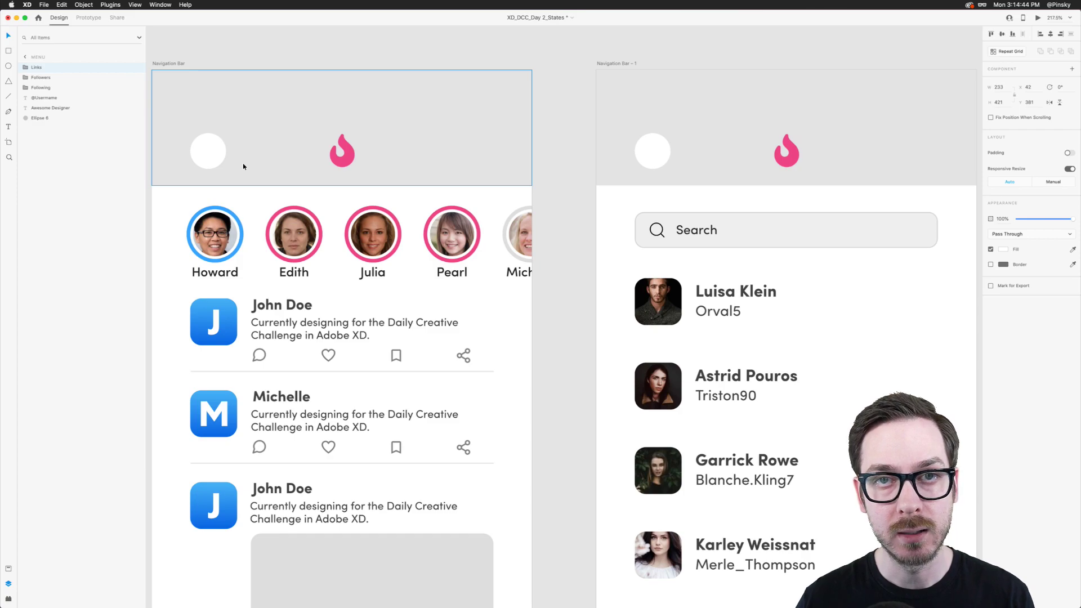
double_click(350, 148)
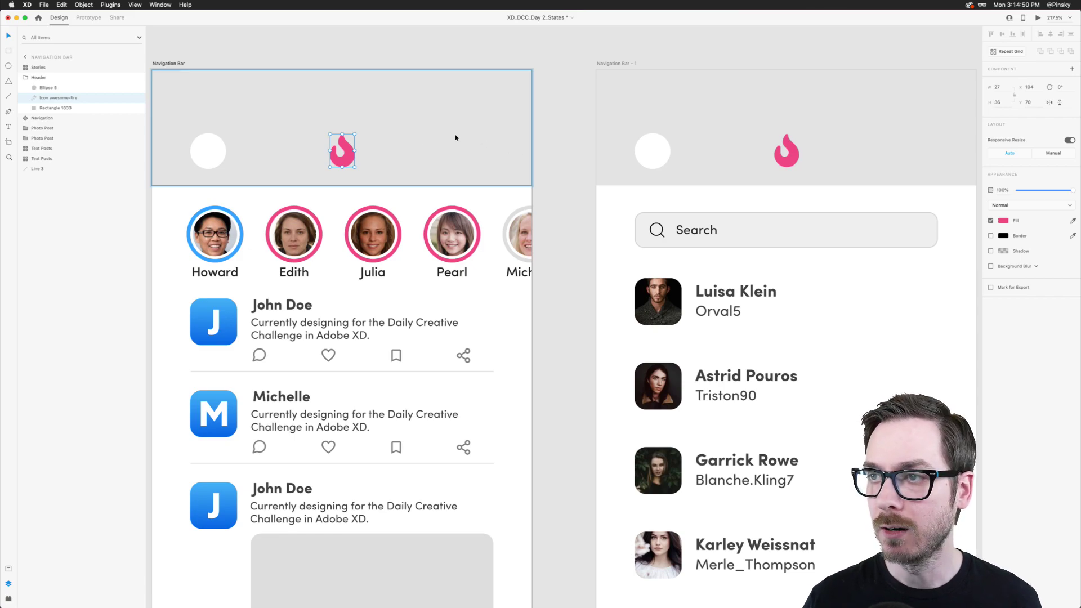
scroll(394, 138, "up", 5)
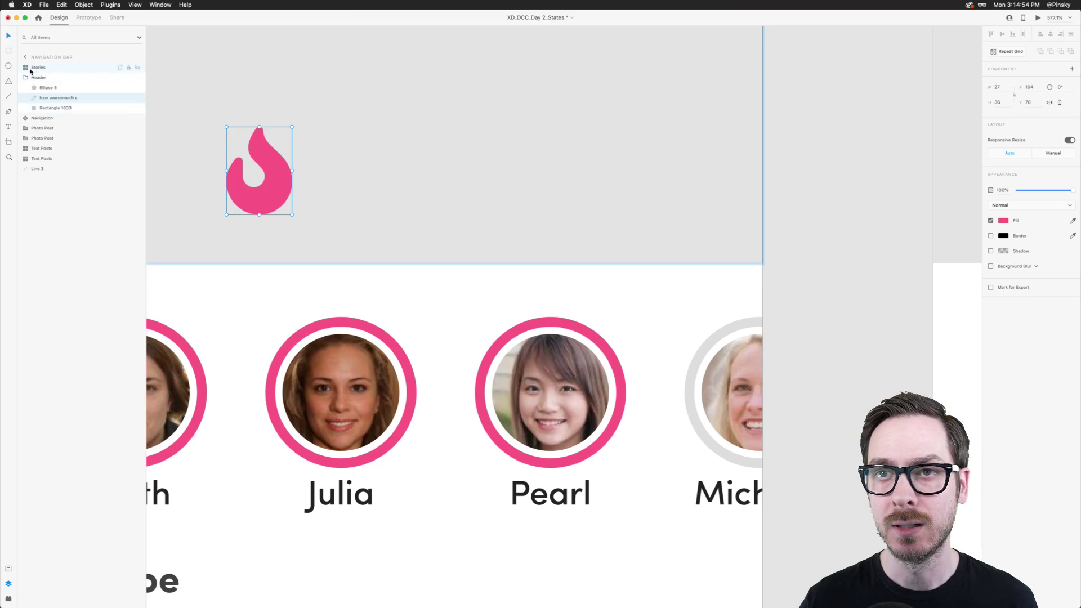
left_click(9, 97)
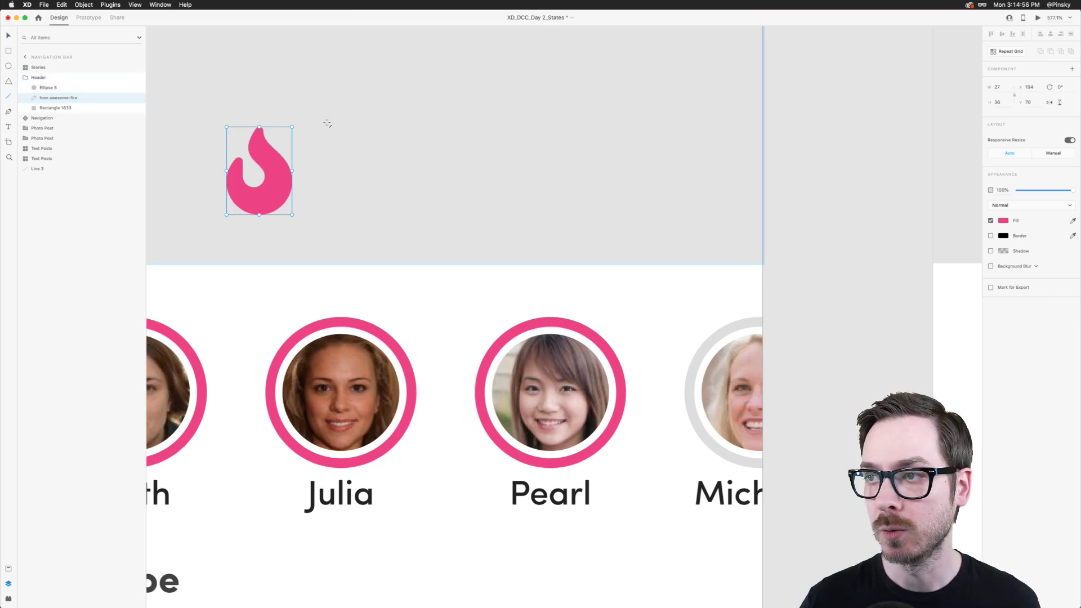
left_click_drag(343, 137, 395, 137)
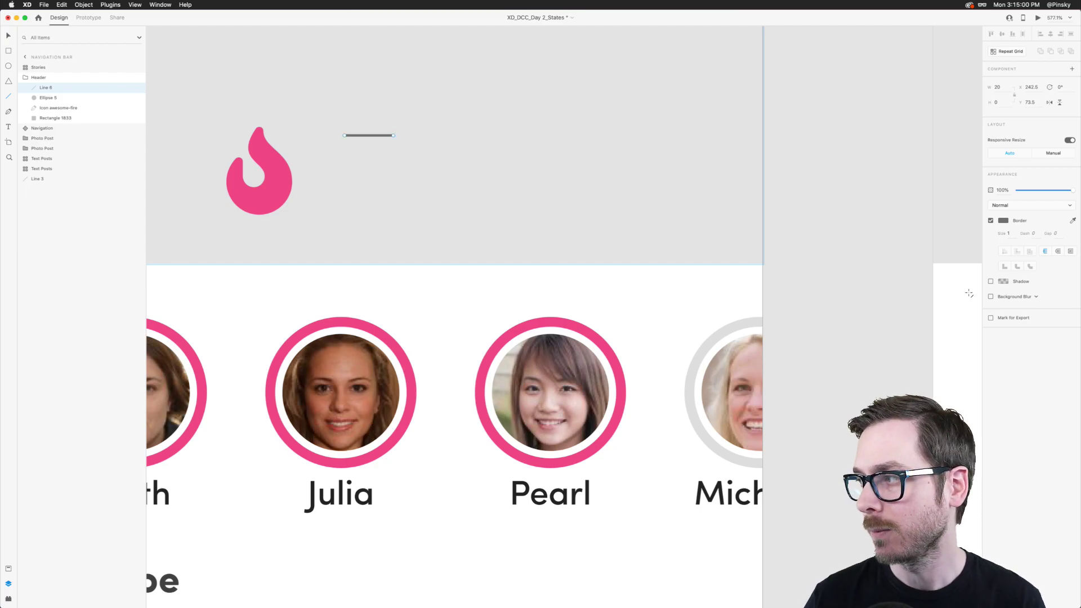
Set the header line's border size to 4 and give it round caps
left_click(1010, 234)
key("Up")
key("Up")
key("Up")
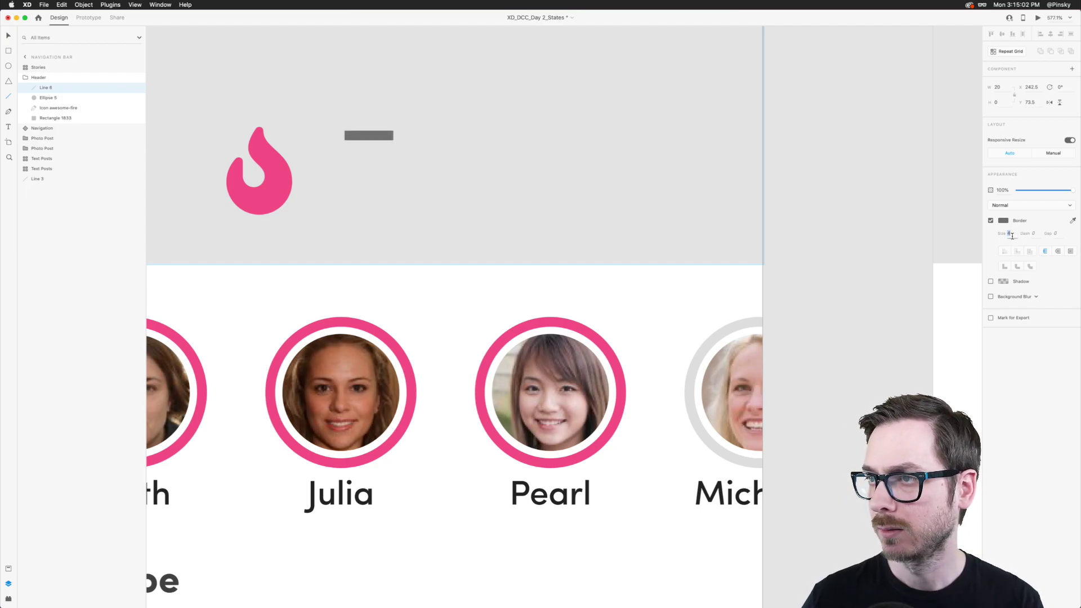
left_click(1059, 253)
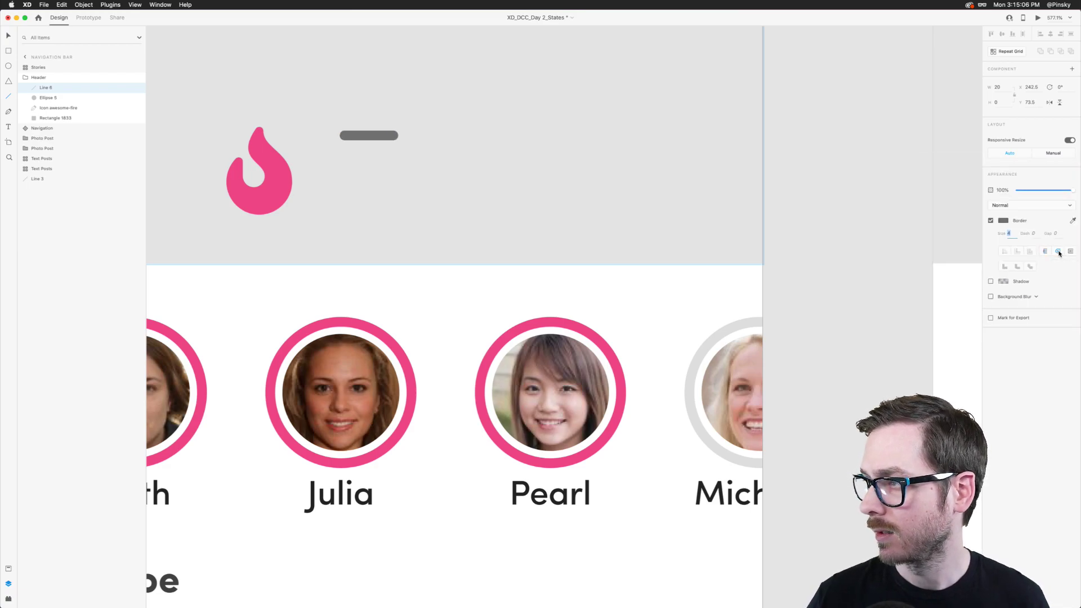
Duplicate the line twice below itself, move all three lines down level with the flame icon, and check them in the preview
left_click(8, 36)
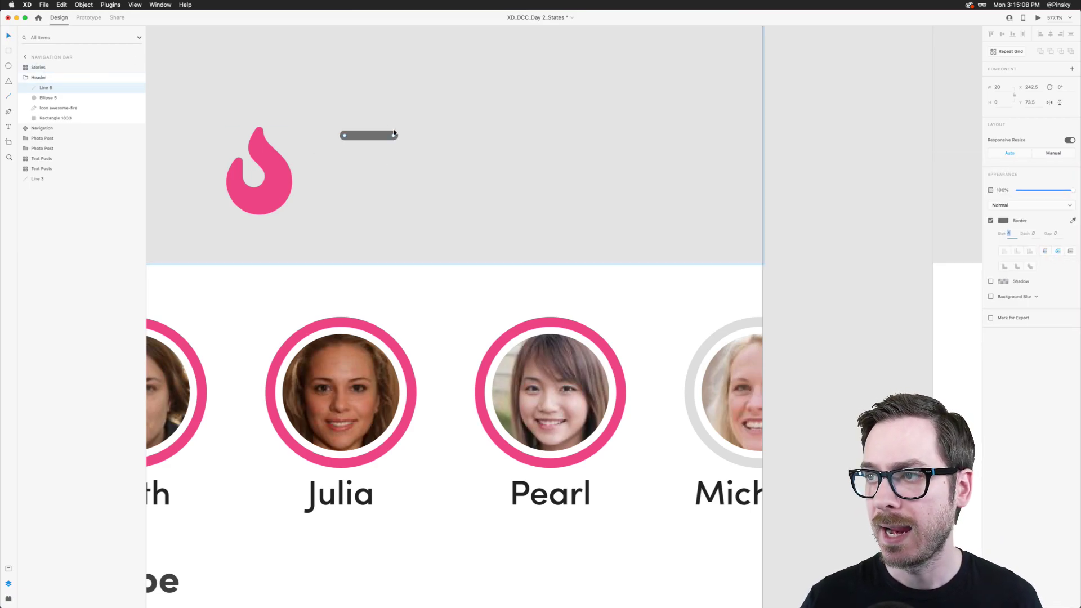
left_click_drag(370, 131, 372, 170)
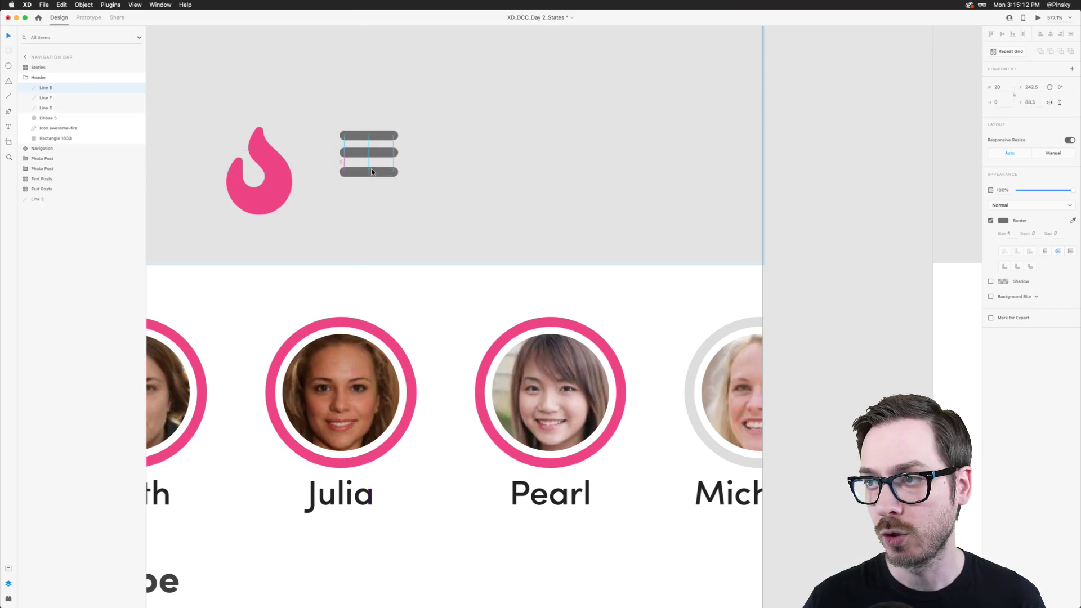
left_click(371, 152, "shift")
left_click(372, 135, "shift")
left_click_drag(372, 134, 372, 150)
key("super+Return")
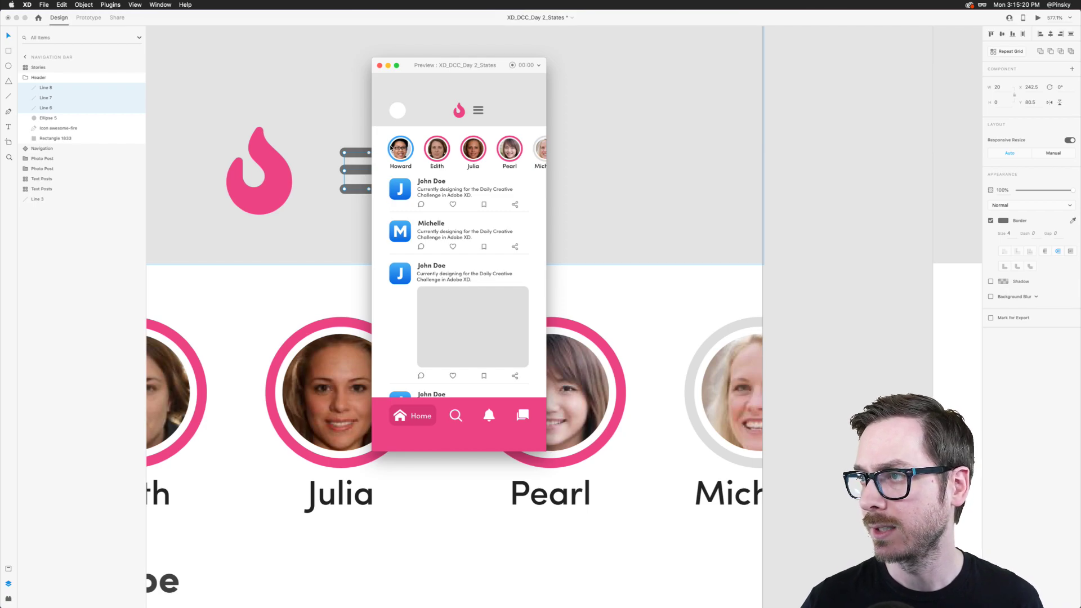
key("super+w")
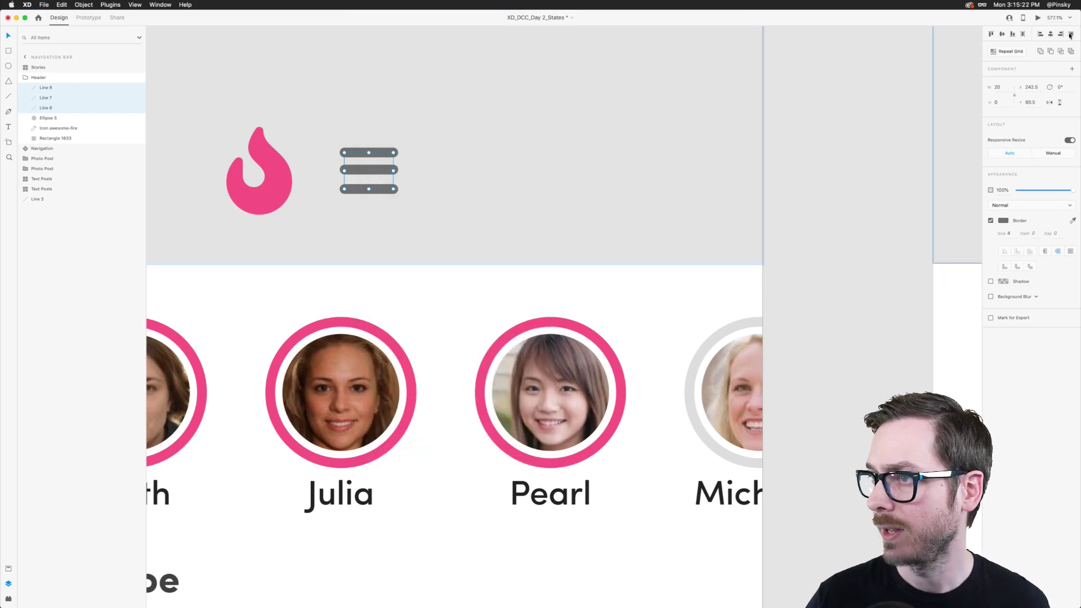
Even out the spacing of the three lines and move them across to the header's right margin guide
left_click_drag(373, 184, 372, 189)
left_click(374, 171, "shift")
left_click(372, 154, "shift")
left_click_drag(373, 154, 641, 155)
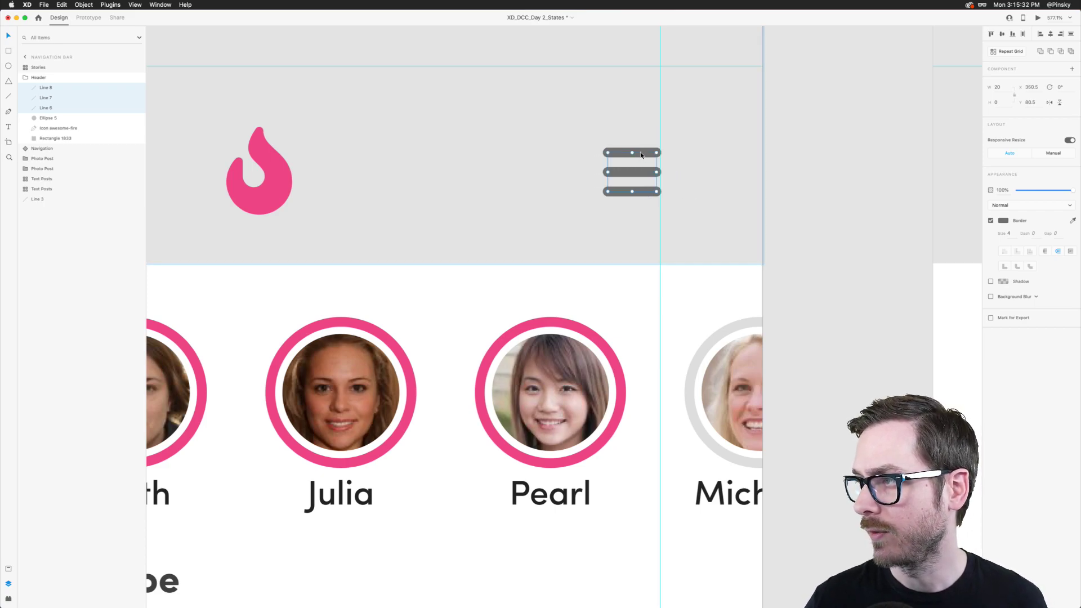
Shorten the middle line to 14 and the lowest line to 9 from their left ends, and preview the menu icon
scroll(678, 169, "up", 5)
left_click(677, 169)
left_click(532, 176)
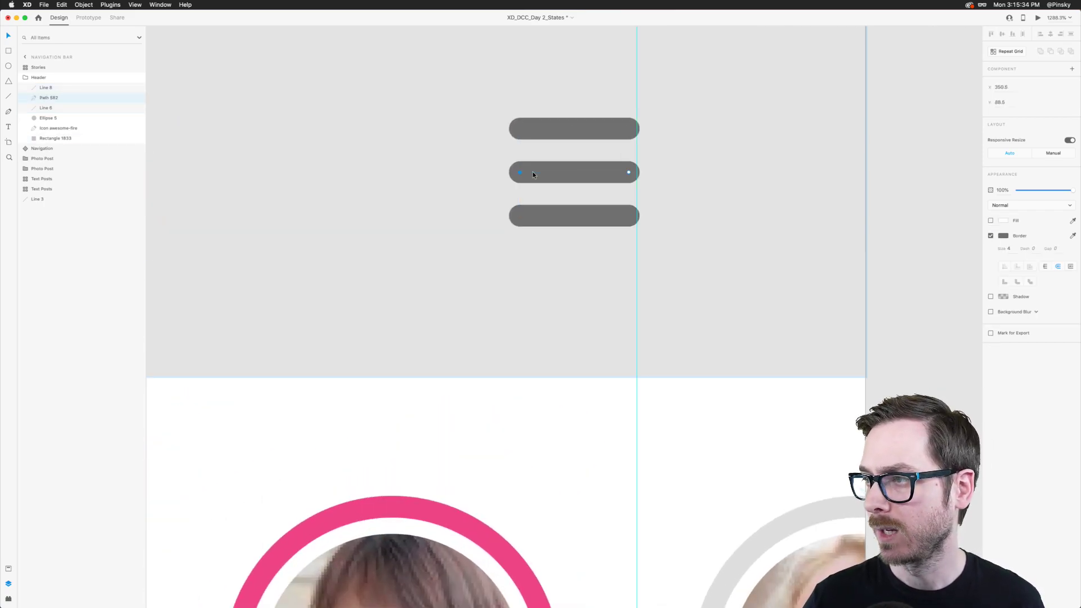
left_click_drag(519, 172, 525, 173)
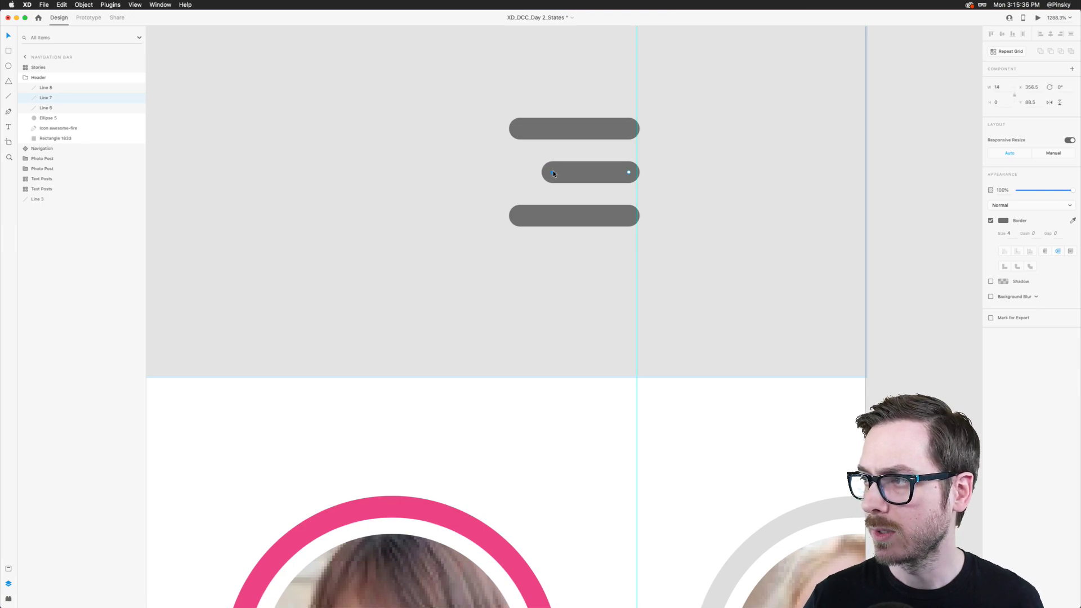
left_click(582, 214)
key("super+Return")
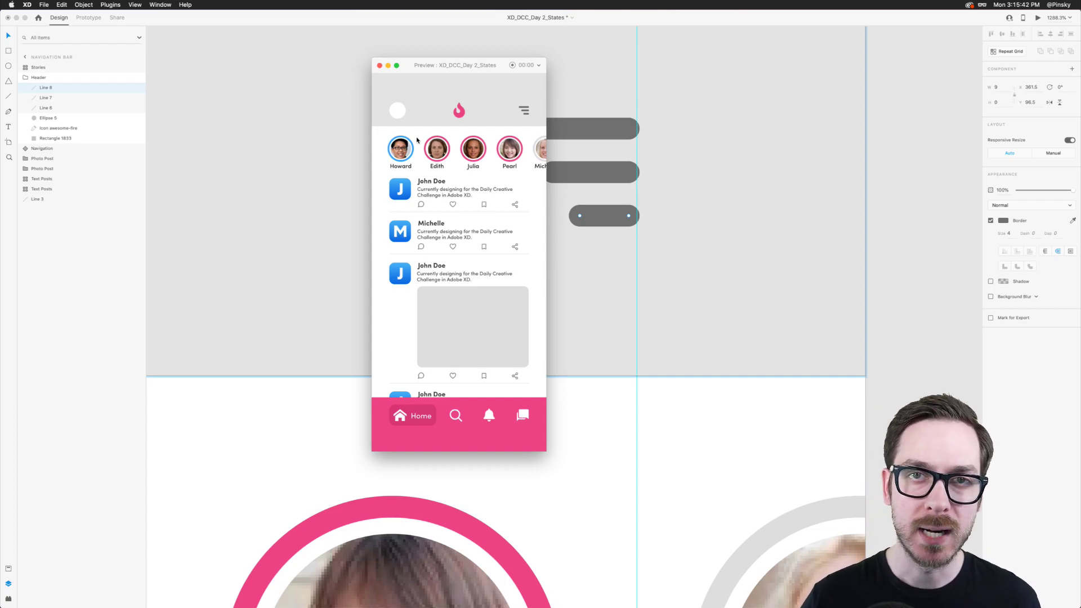
Try the saved pinks #ED4384 and #FF87B5 as the border colour of the three menu icon lines, checking them in the preview
left_click(597, 186)
left_click(598, 171, "shift")
left_click(591, 131, "shift")
key("alt+super+y")
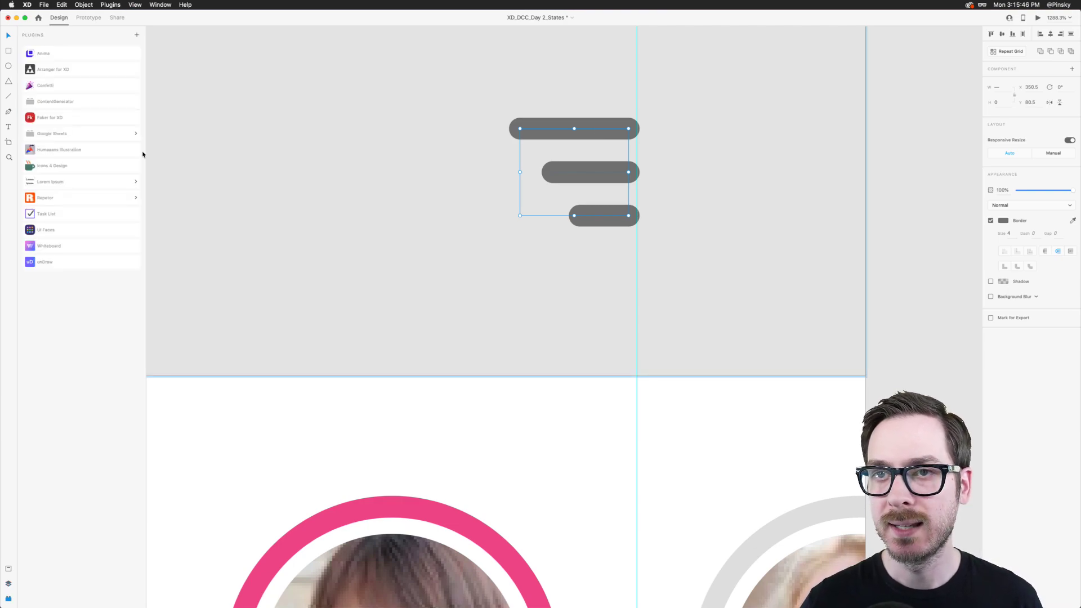
key("shift+super+y")
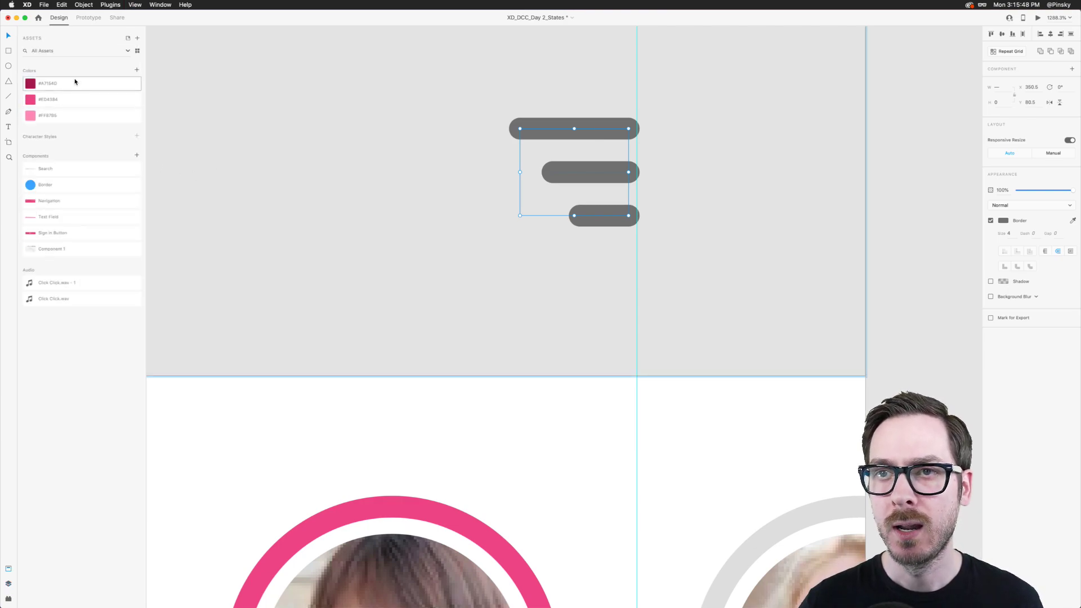
right_click(73, 101)
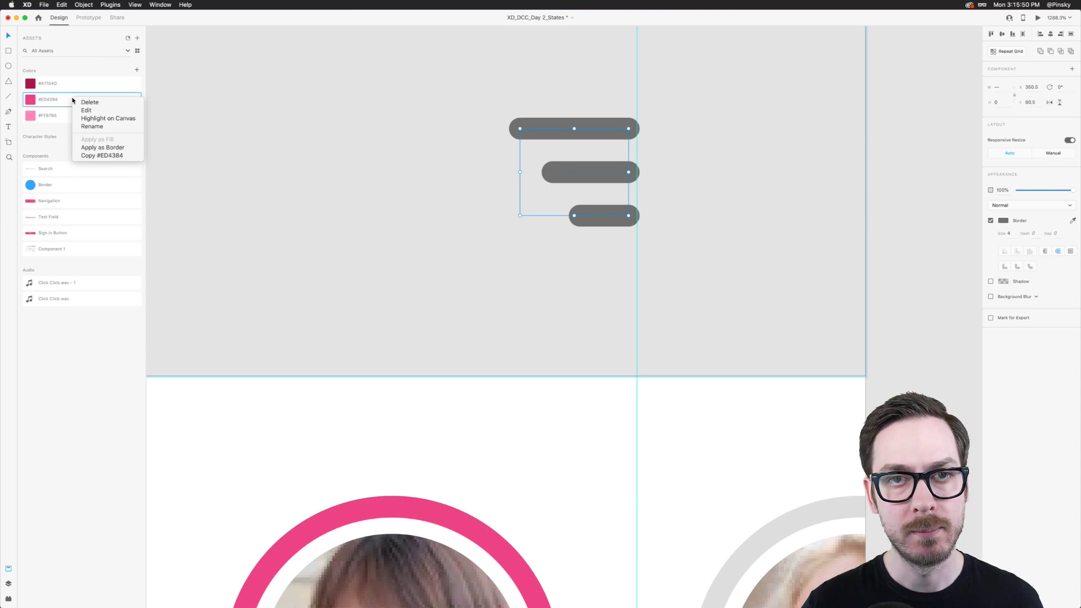
left_click(112, 147)
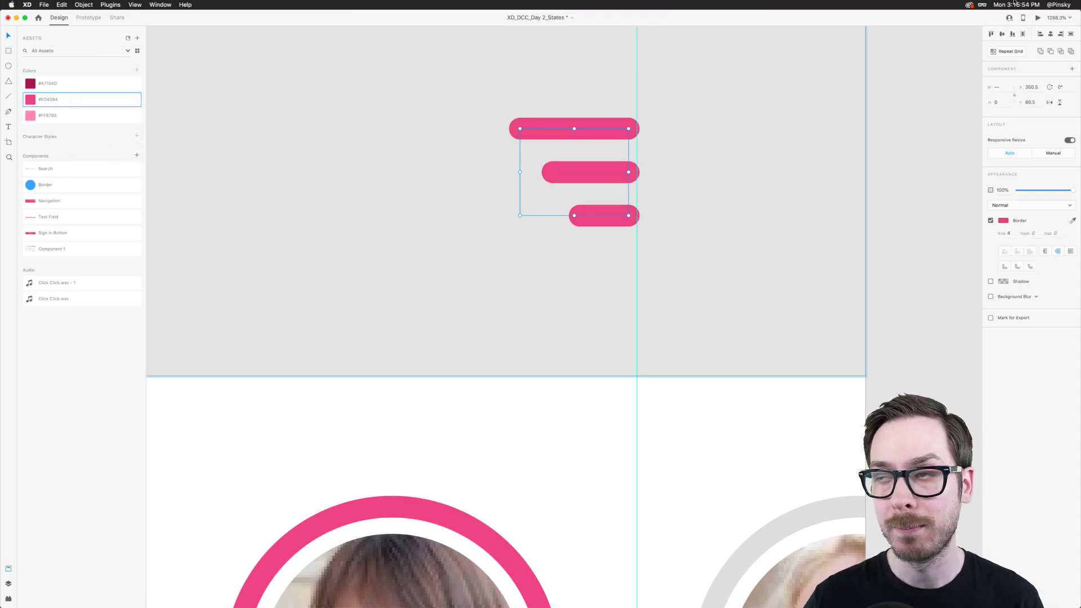
left_click(1039, 17)
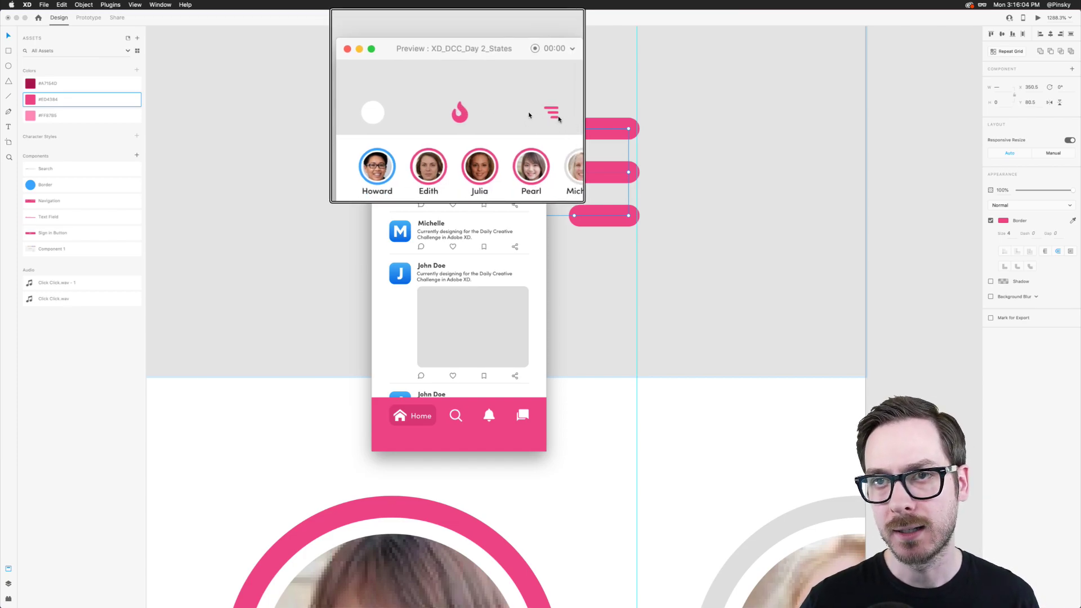
right_click(81, 114)
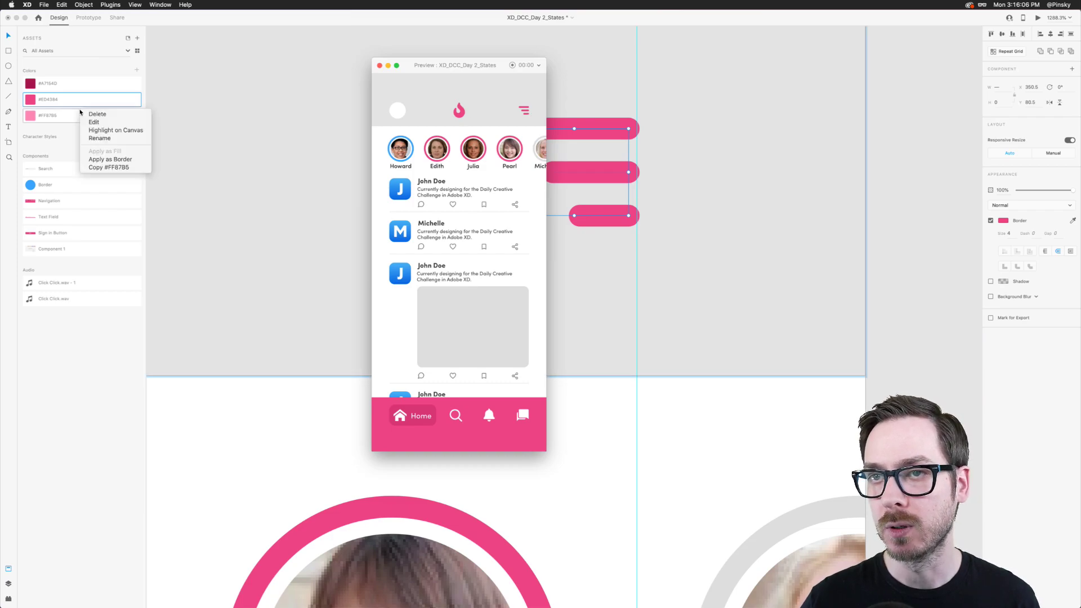
left_click(111, 160)
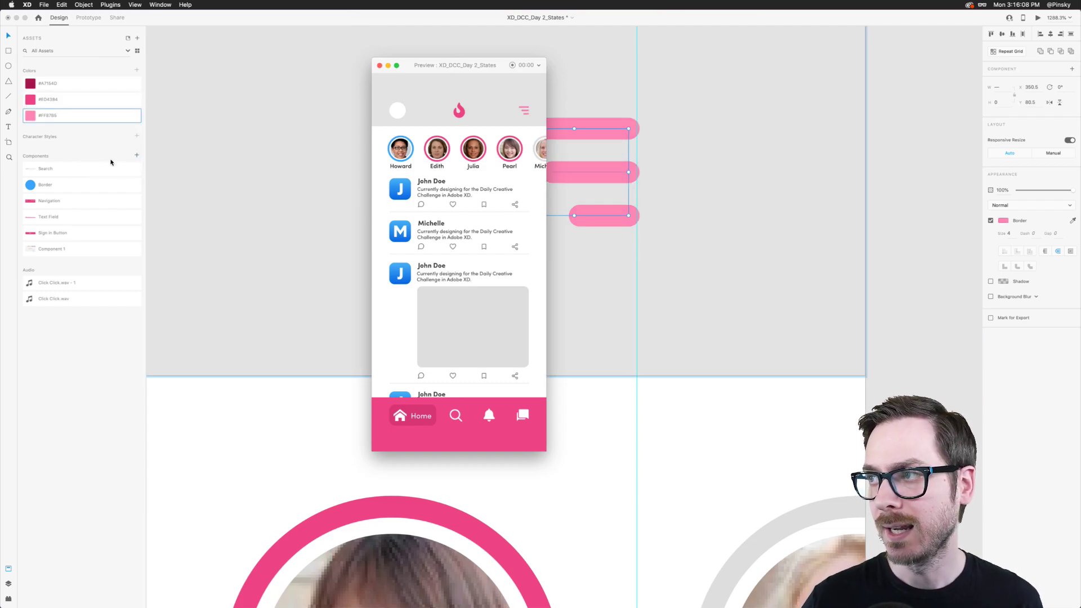
Set the border colour of the three menu icon lines to a dark grey and close the preview
left_click(1004, 221)
left_click_drag(908, 228, 890, 228)
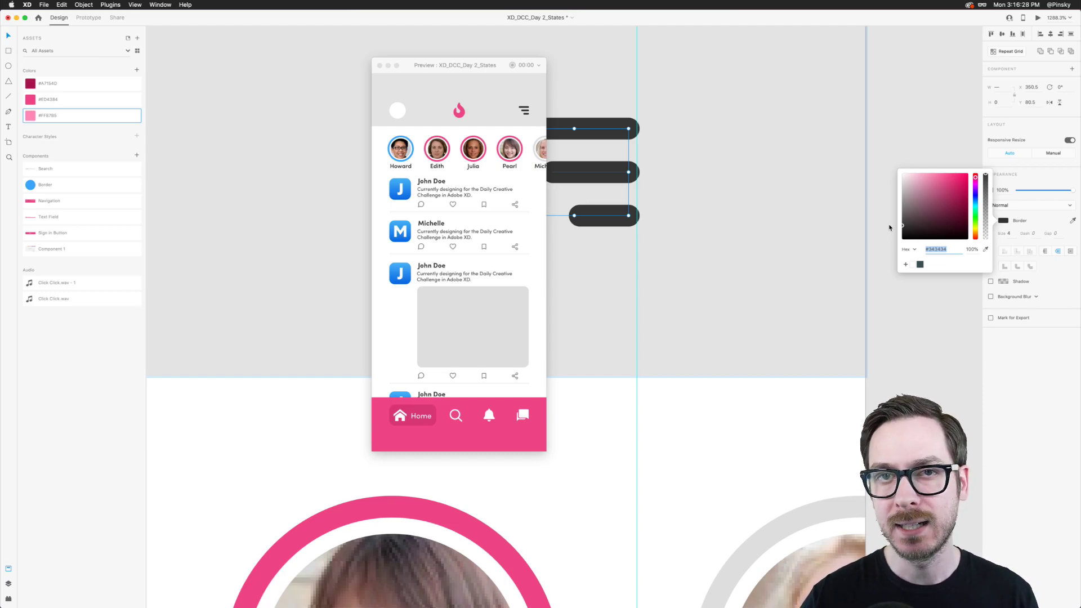
left_click(889, 229)
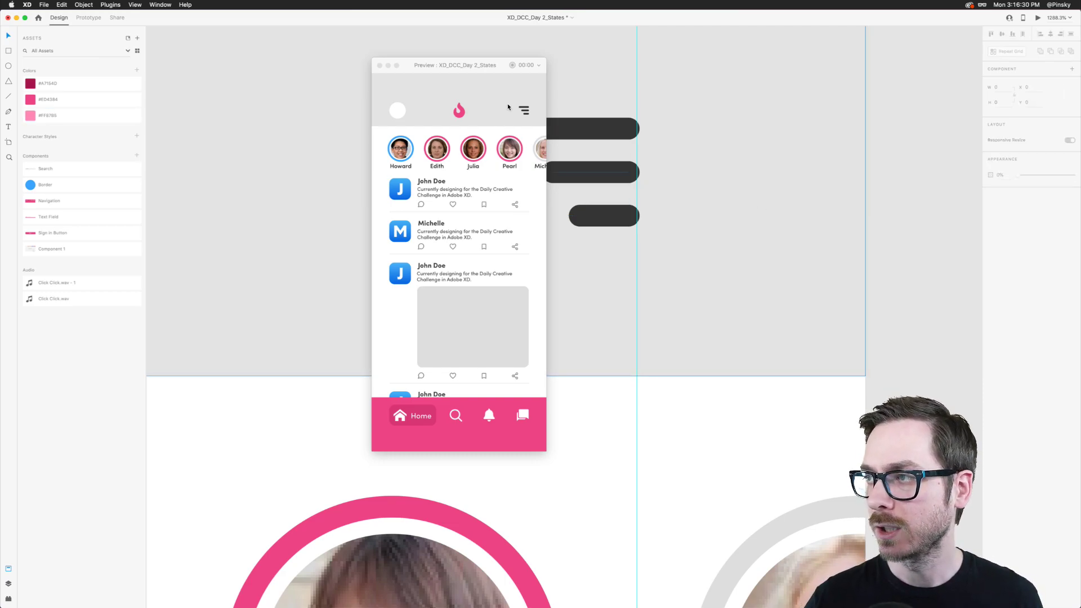
left_click(379, 66)
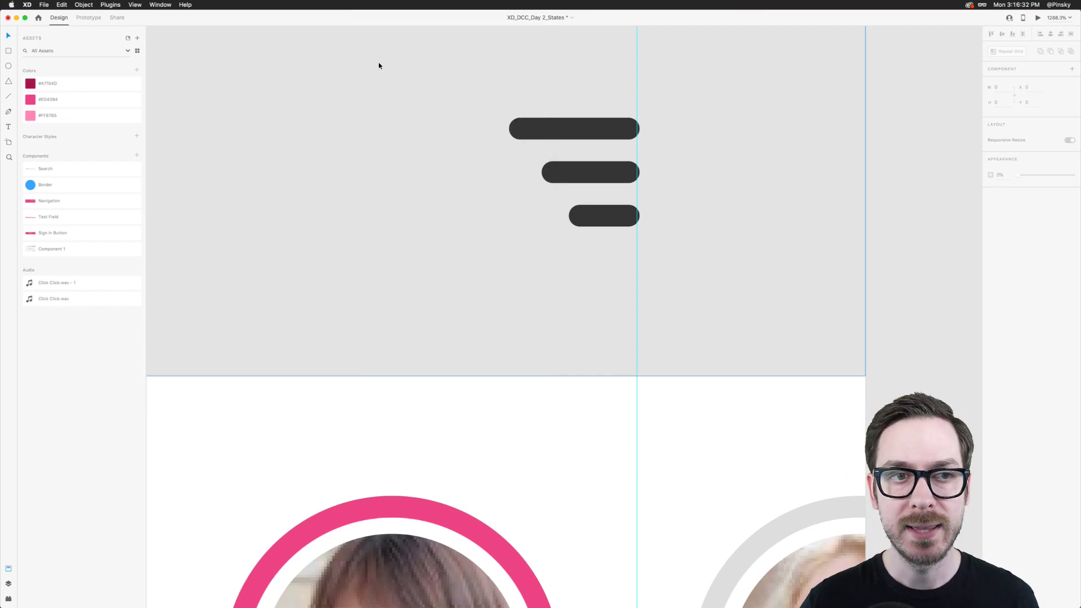
Group the three dark lines of the menu icon in the home screen's header
key("super+y")
key("super+y")
key("super+y")
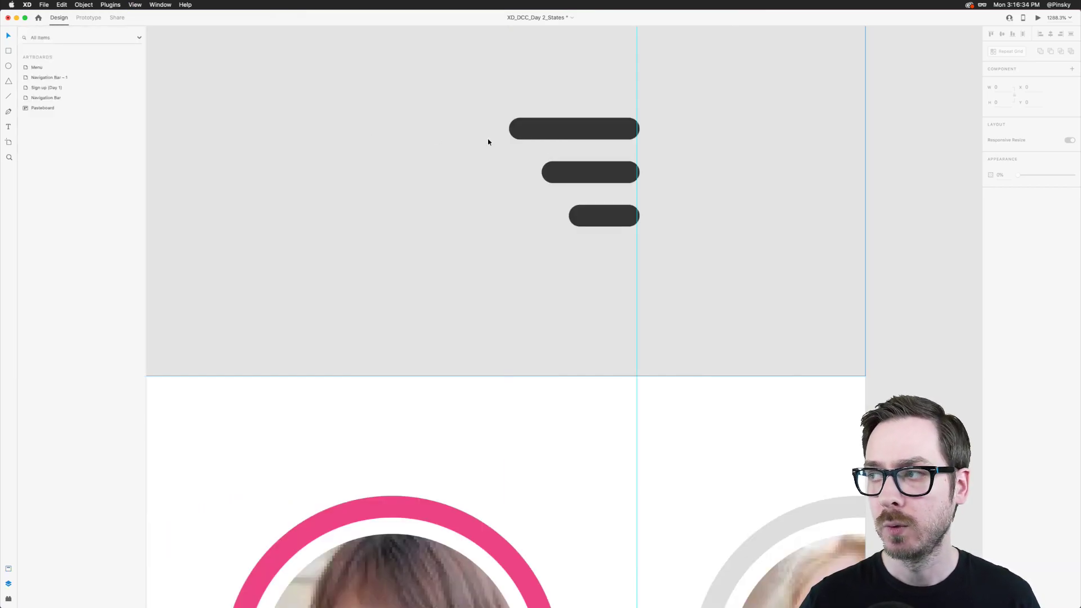
double_click(581, 172)
left_click(588, 129, "shift")
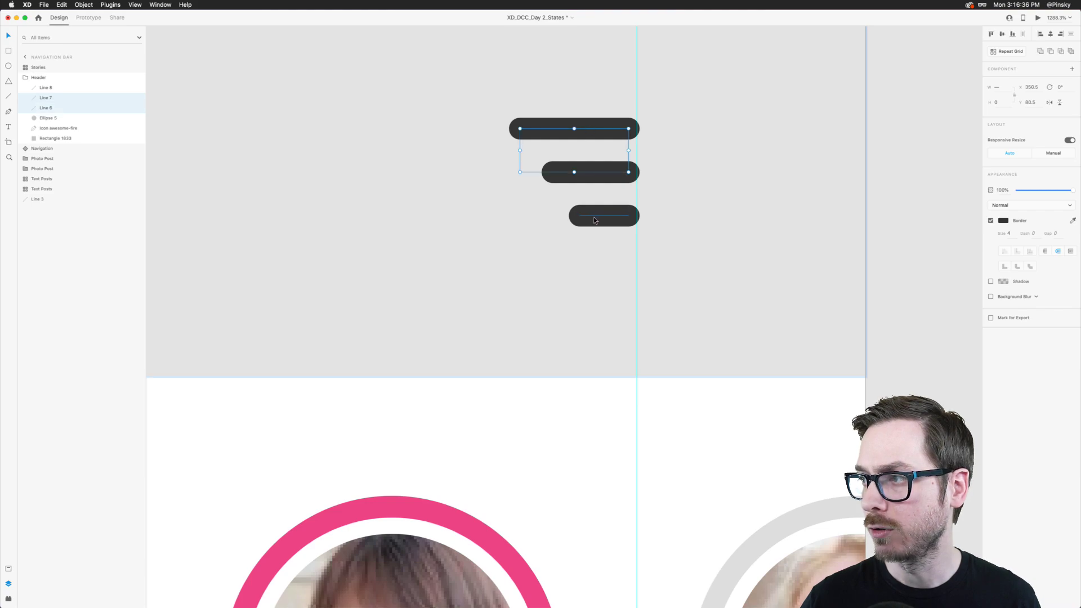
left_click(601, 216, "shift")
key("super+g")
Rename the three-line icon group as Menu and save it as a component
double_click(44, 88)
type("Menu")
key("Return")
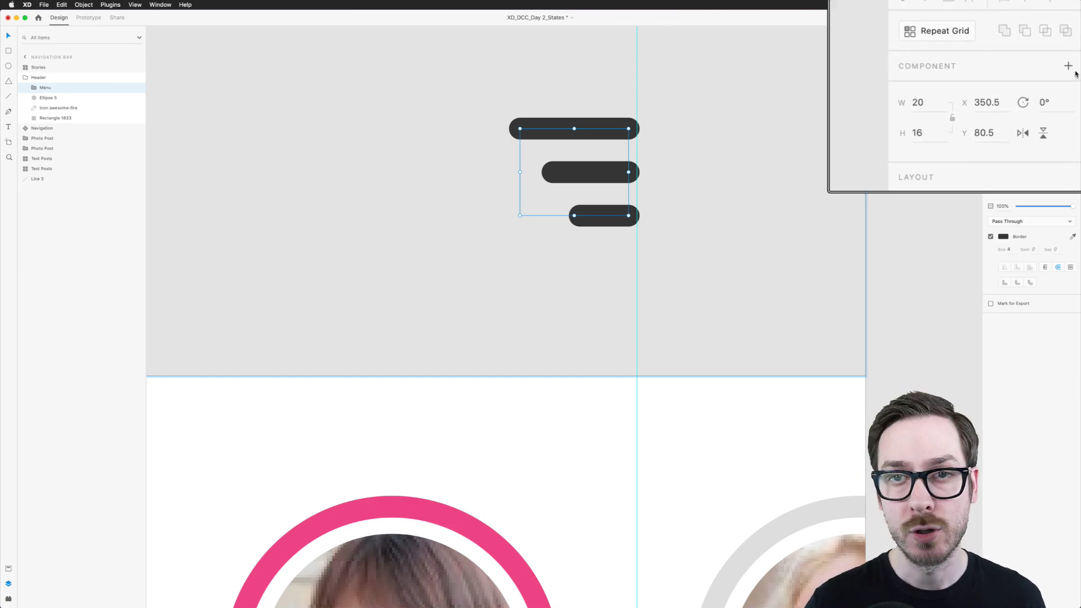
key("super+shift+y")
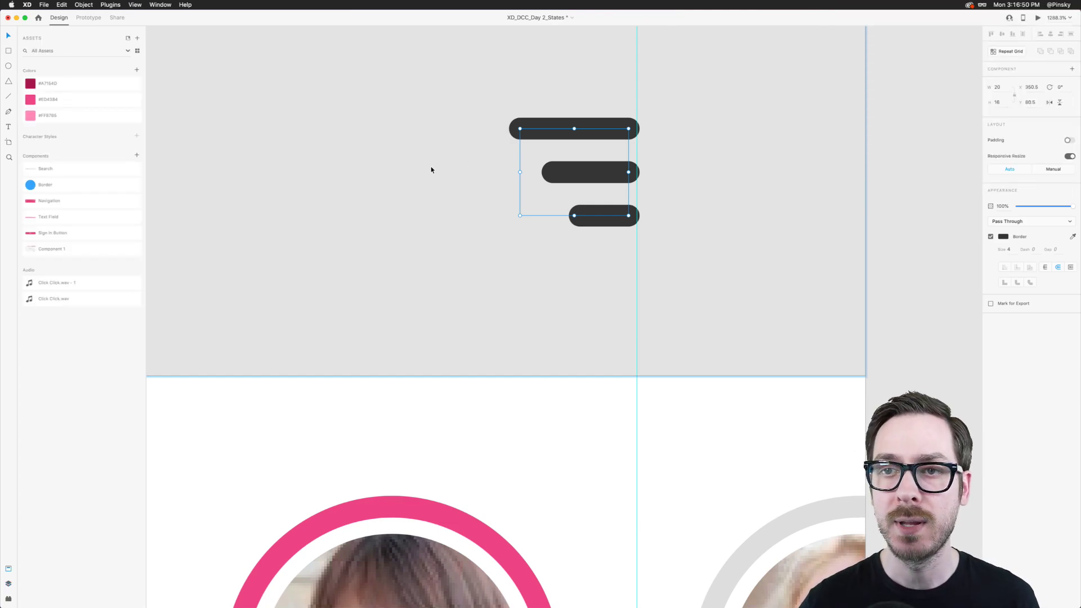
left_click(137, 157)
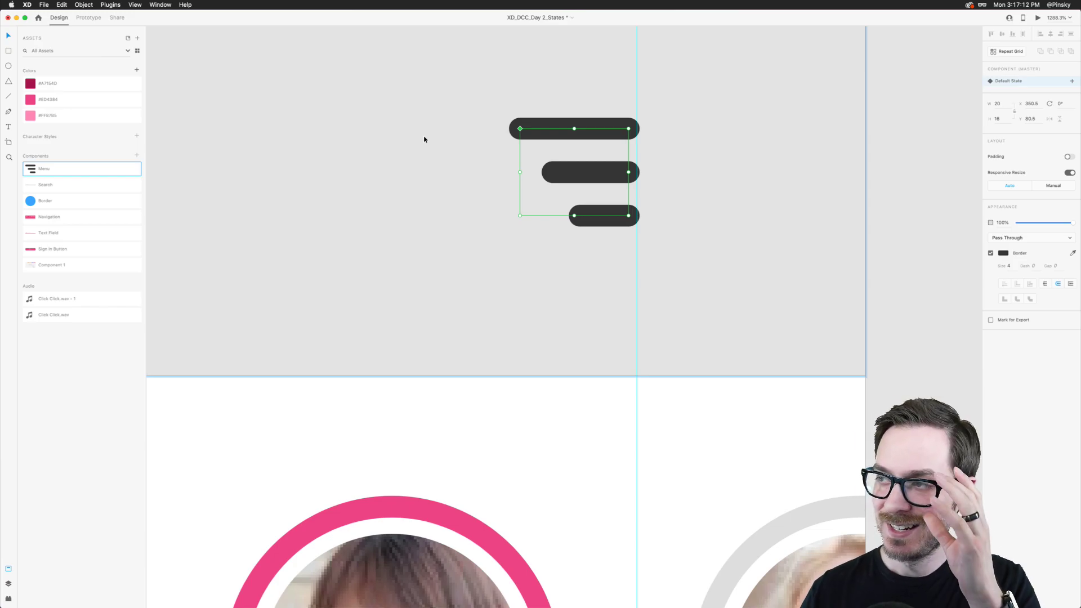
Wire the home screen's menu icon to the Menu artboard as a prototype interaction
scroll(534, 123, "down", 10)
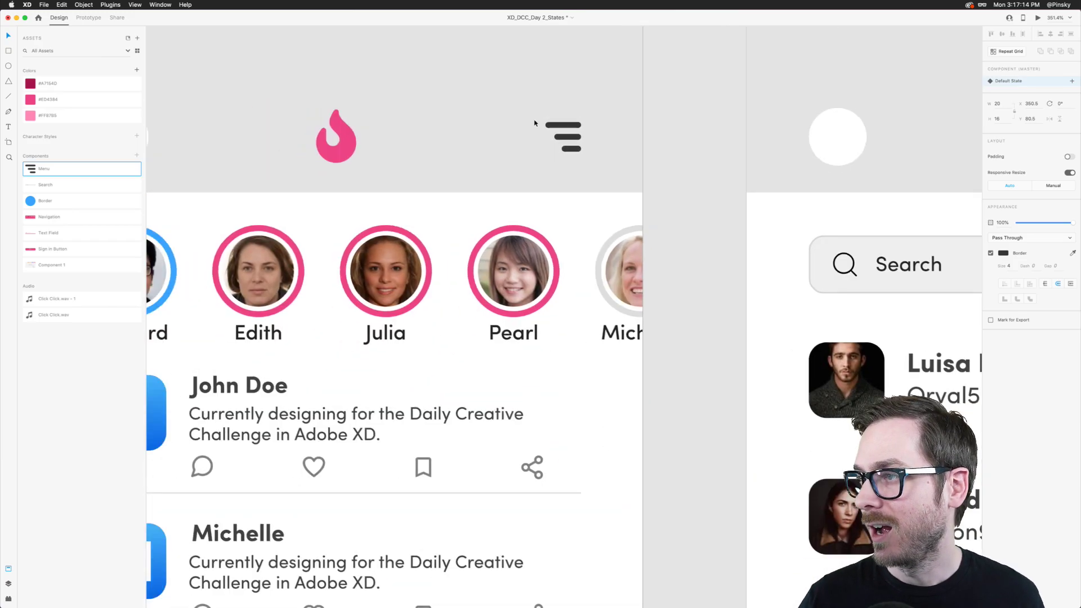
scroll(534, 123, "down", 5)
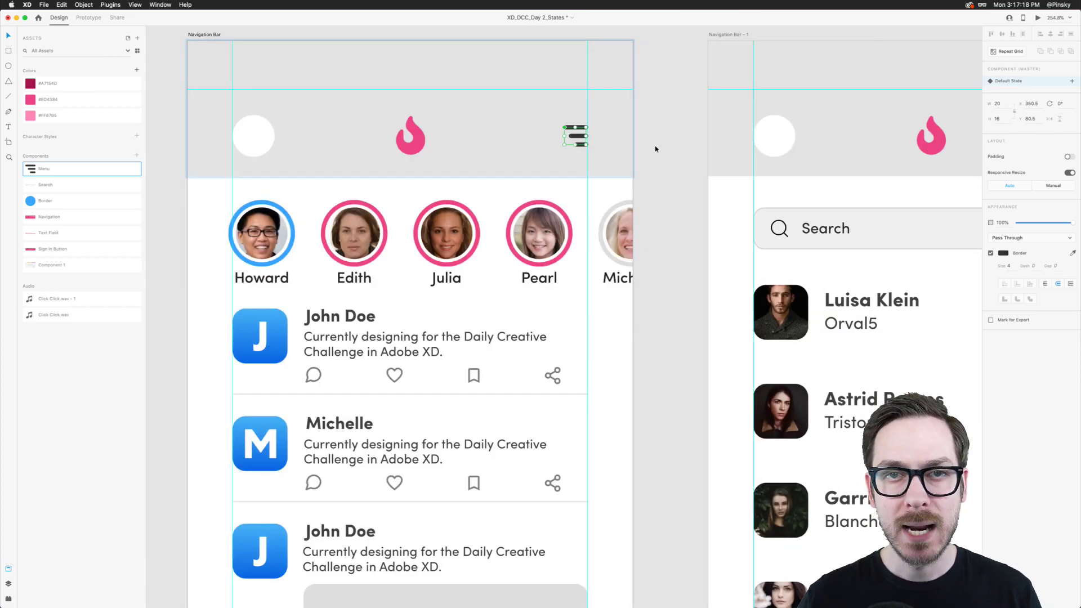
scroll(681, 148, "right", 5)
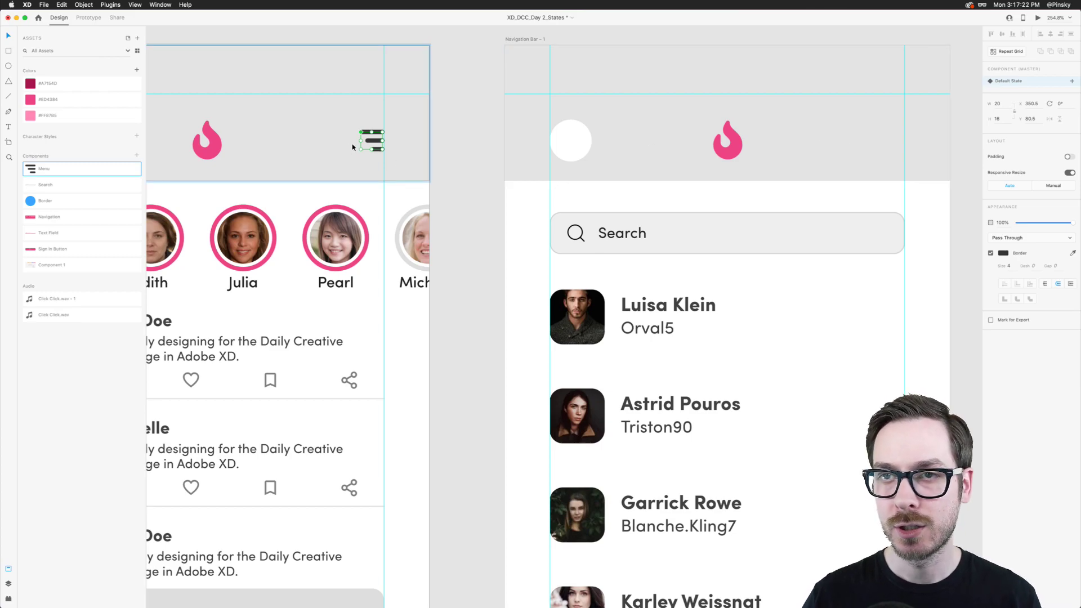
left_click(84, 18)
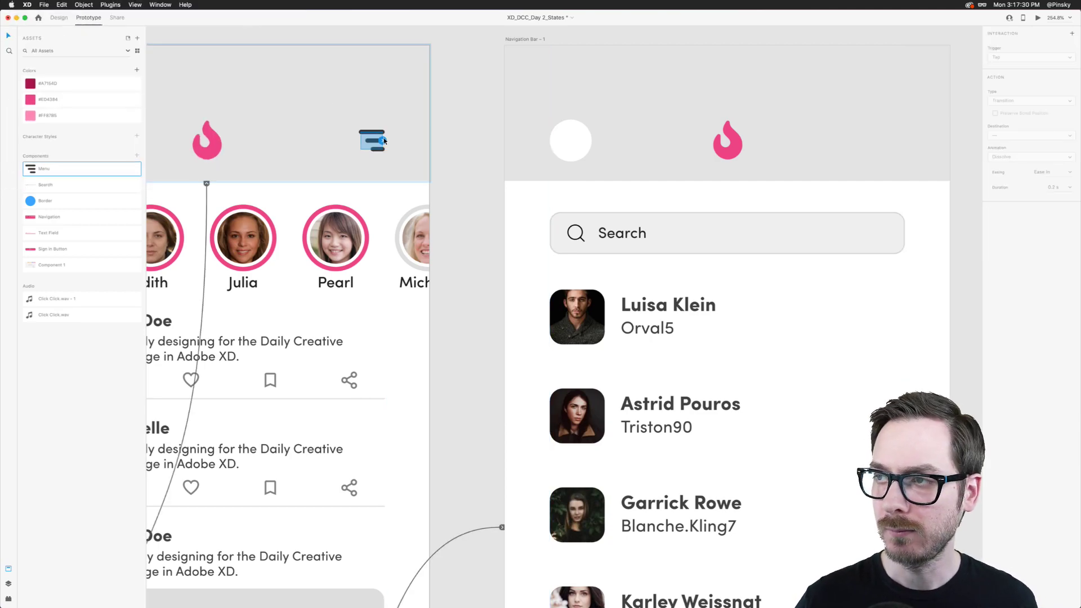
scroll(384, 141, "down", 5)
left_click_drag(290, 145, 591, 146)
scroll(553, 157, "right", 5)
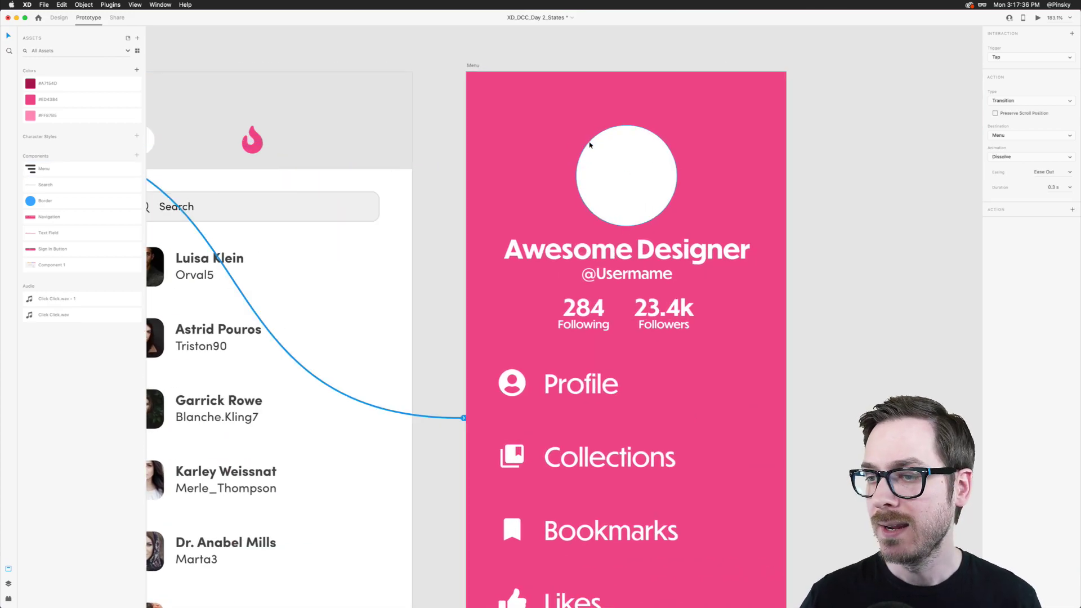
Change the menu icon interaction's action type to Overlay
scroll(590, 145, "left", 8)
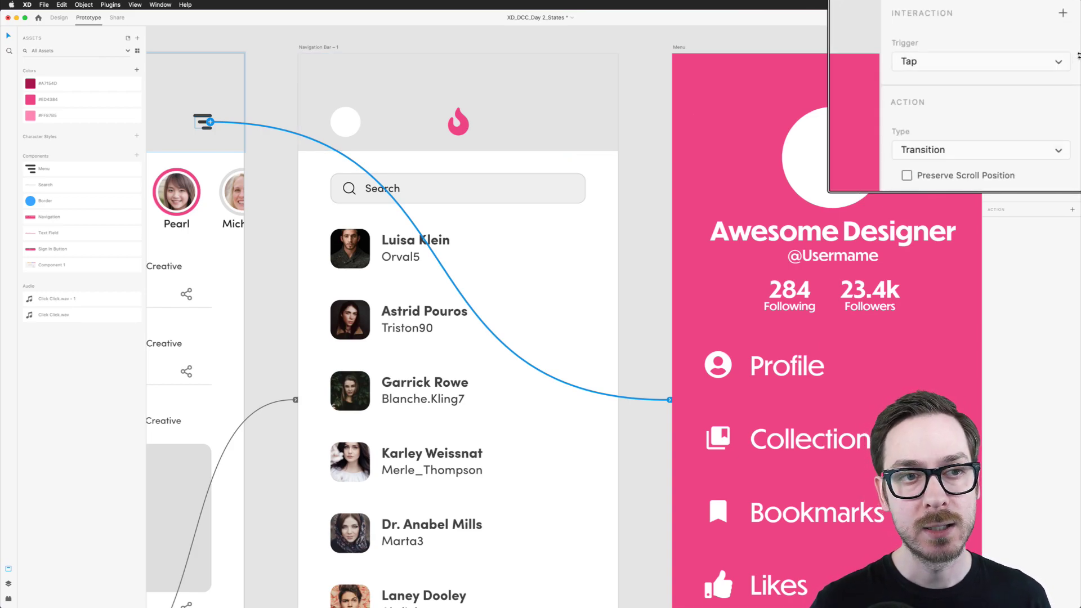
left_click(1014, 100)
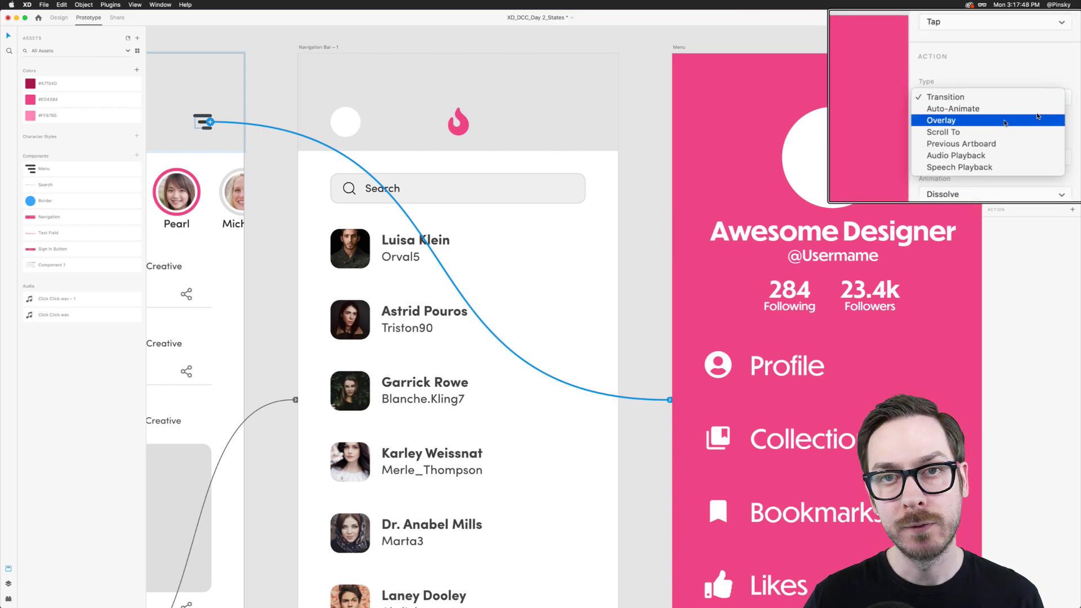
left_click(1038, 116)
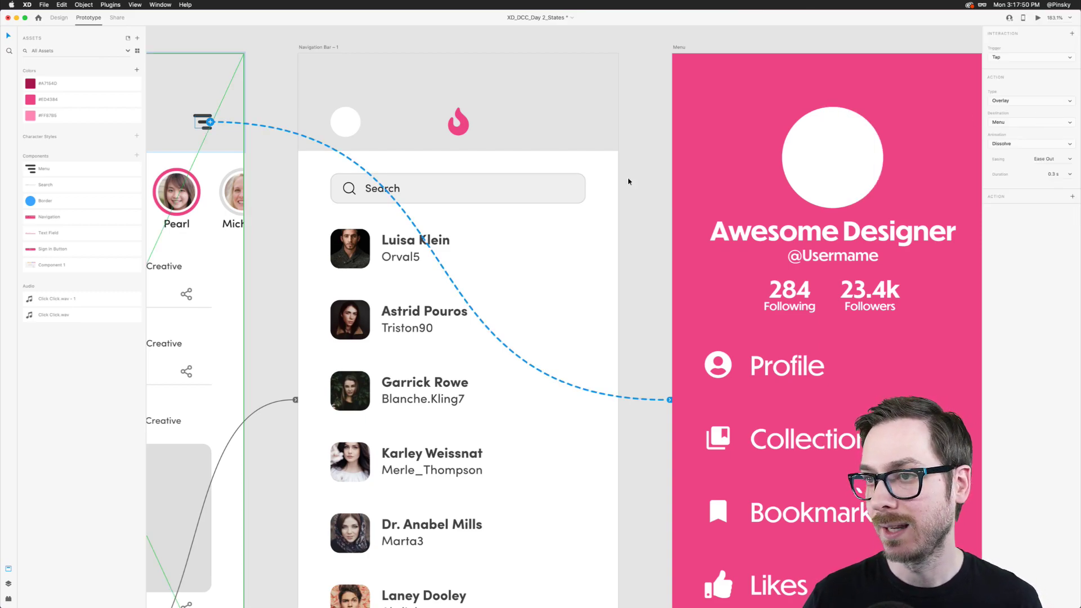
Set the overlay's animation to Slide Up with Ease In-Out easing and a 0.4 s duration
scroll(440, 246, "left", 5)
scroll(440, 246, "right", 2)
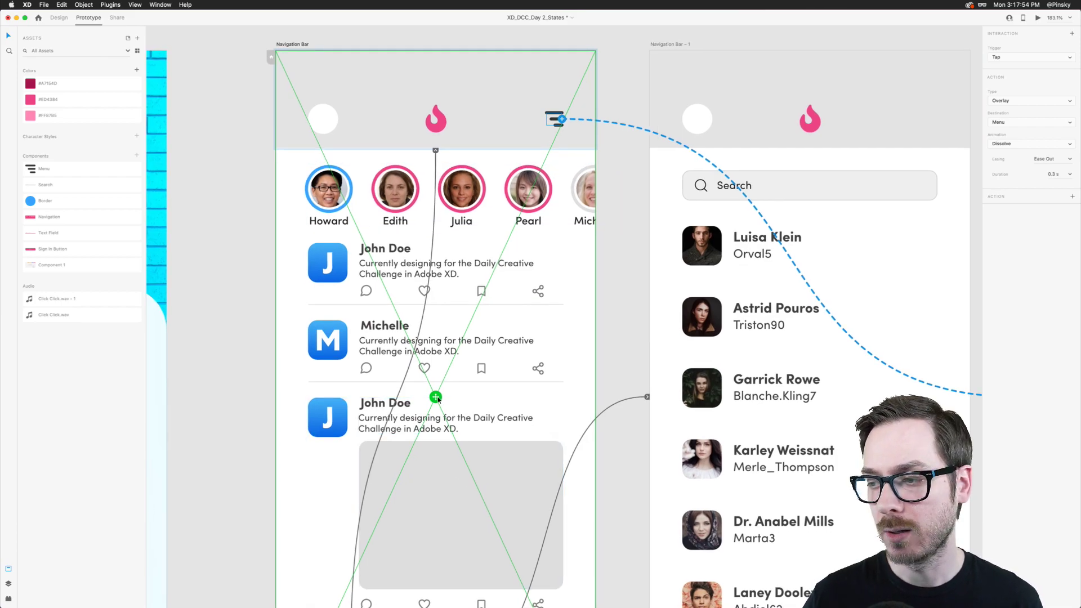
scroll(438, 400, "down", 5)
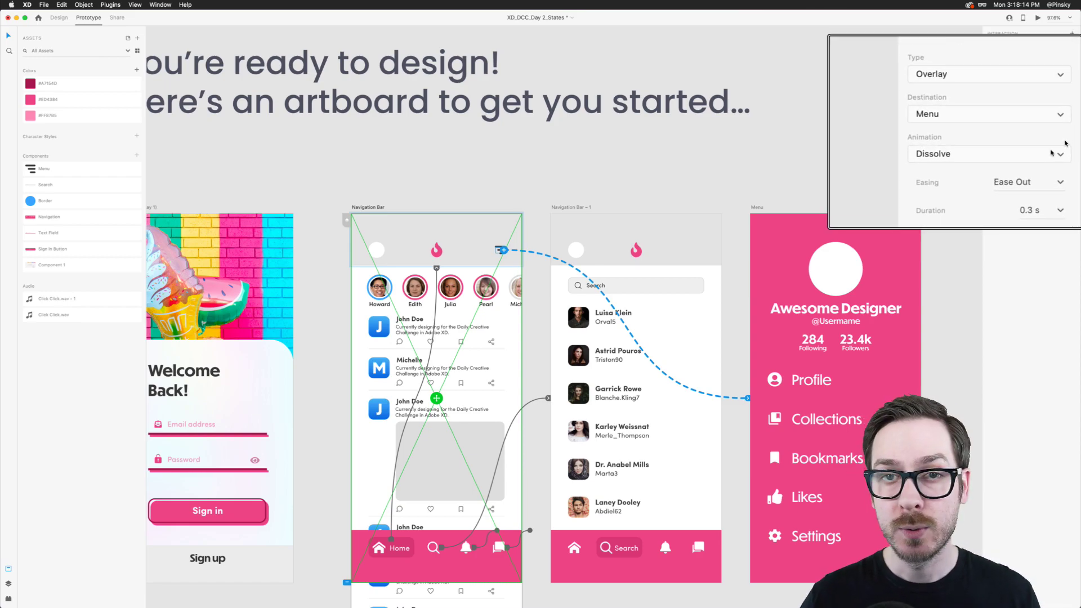
left_click(1051, 153)
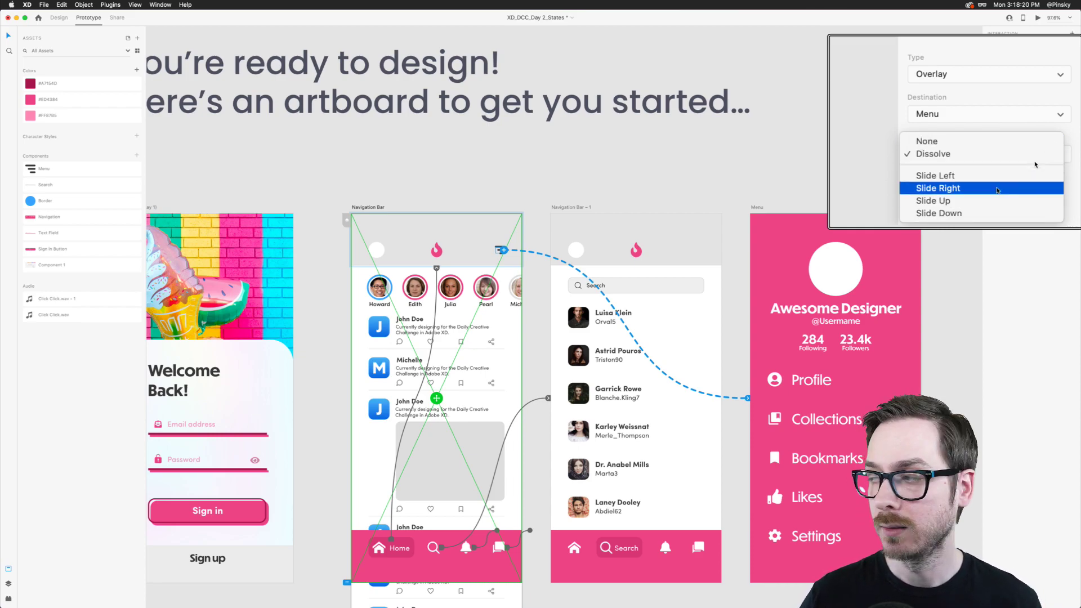
left_click(985, 208)
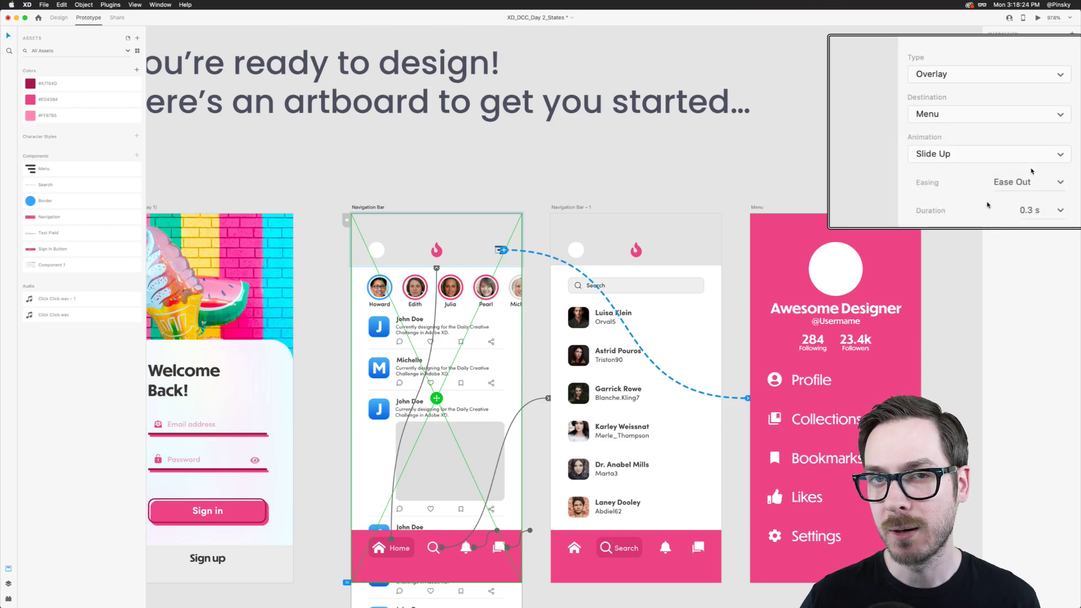
left_click(1063, 187)
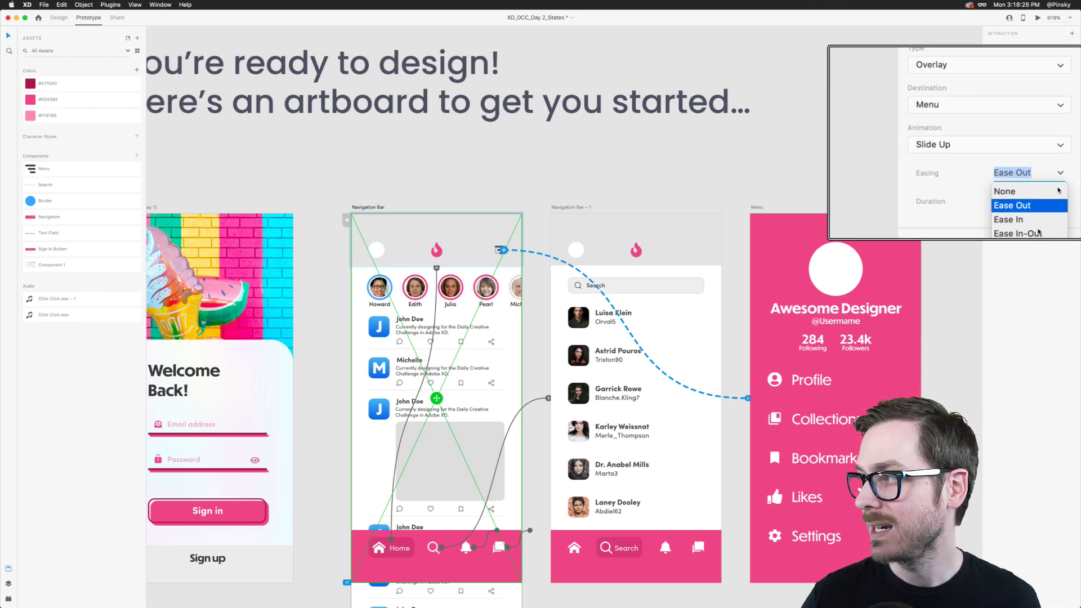
left_click(1035, 230)
left_click(1057, 200)
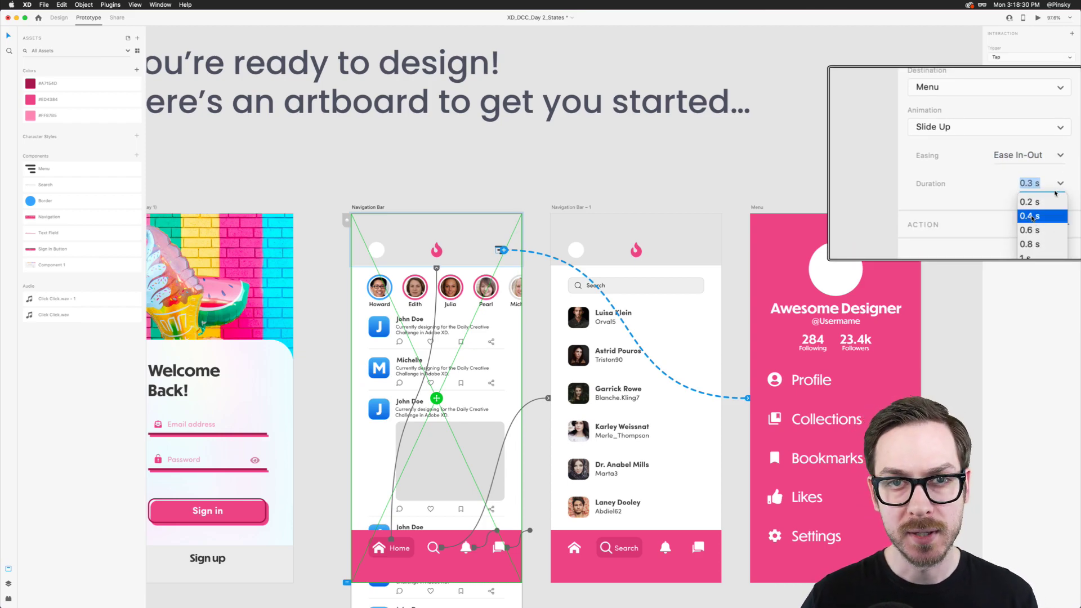
left_click(1032, 217)
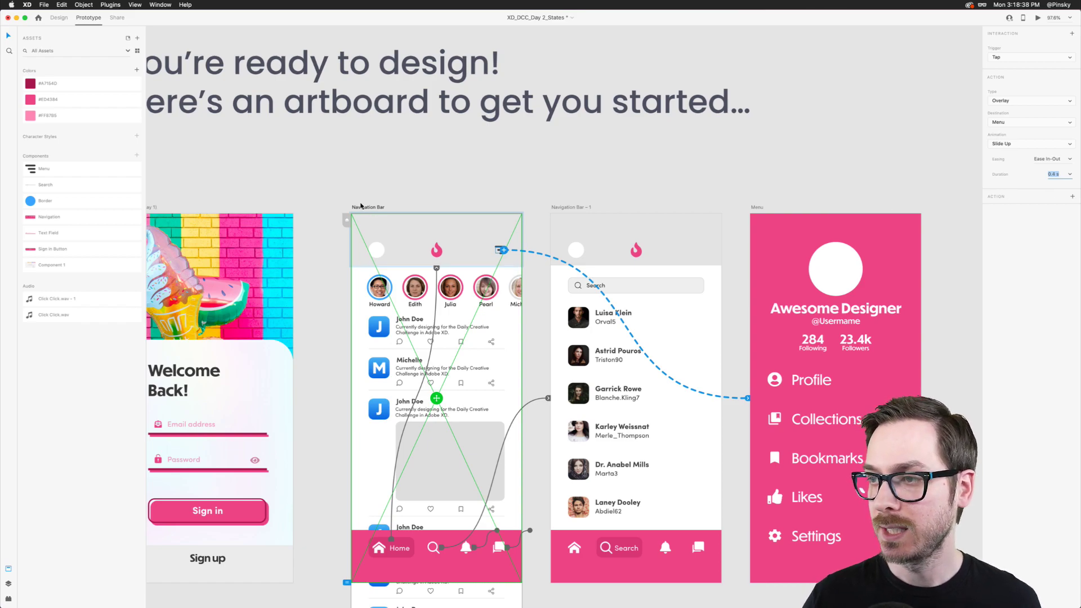
Preview the home screen and test opening the menu overlay from the header's menu icon
left_click(1039, 19)
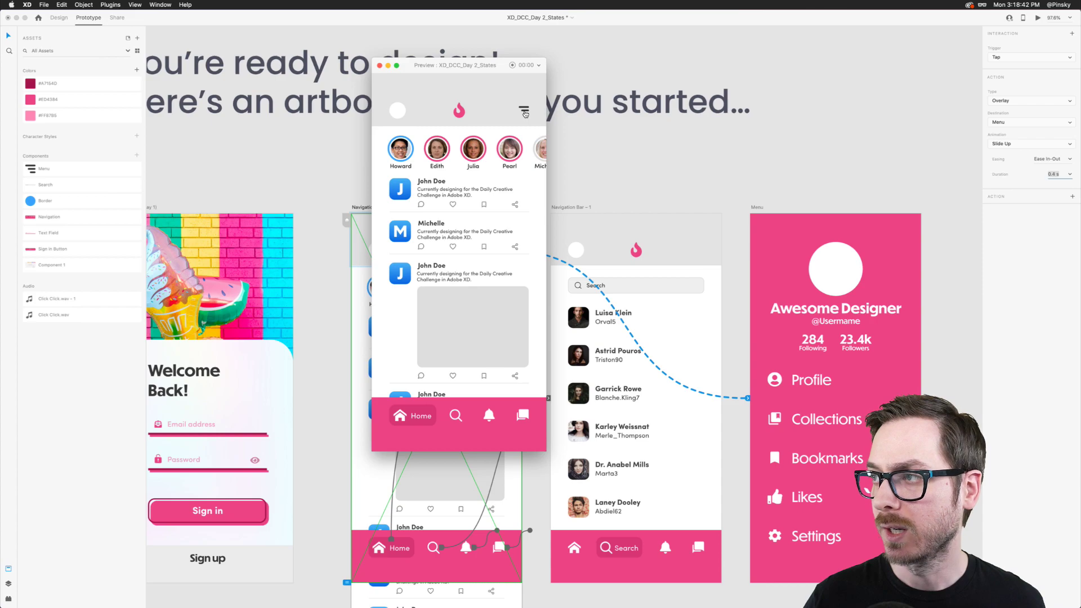
left_click(524, 111)
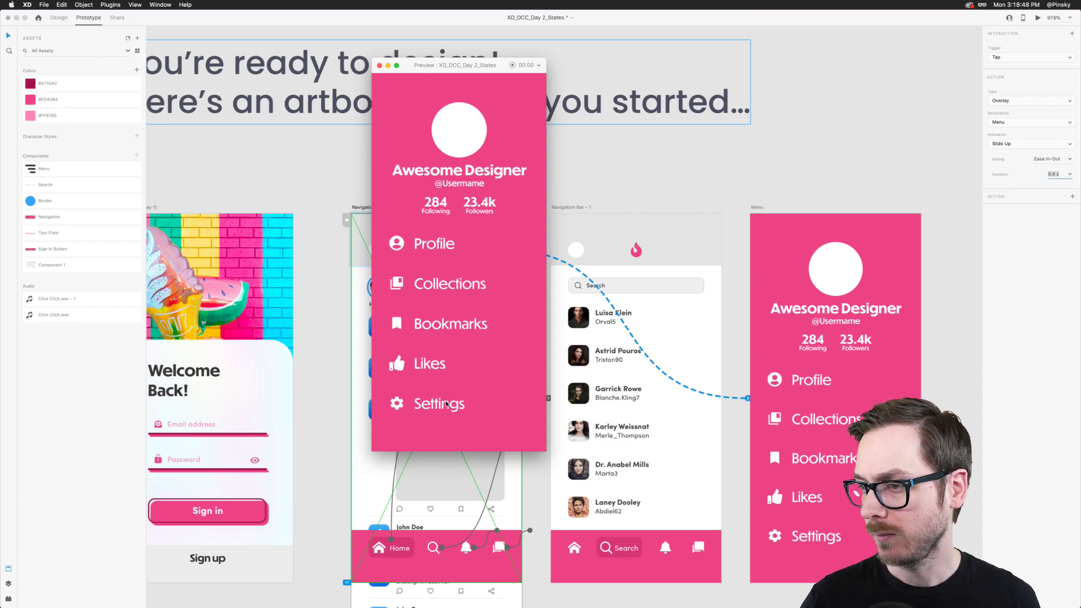
left_click_drag(414, 74, 424, 123)
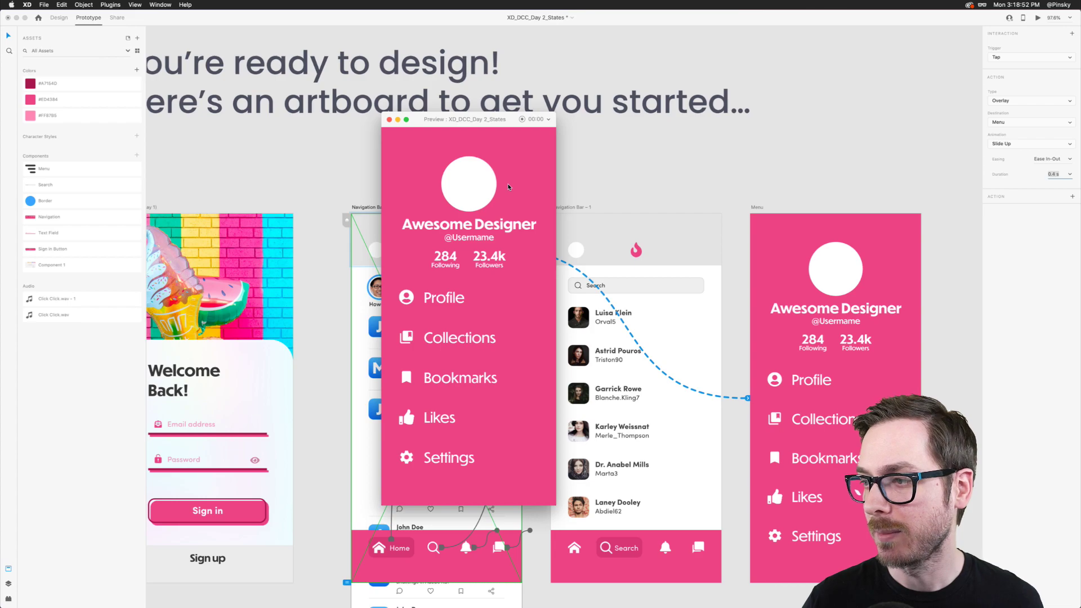
left_click(811, 326)
scroll(811, 286, "down", 2)
scroll(811, 286, "right", 3)
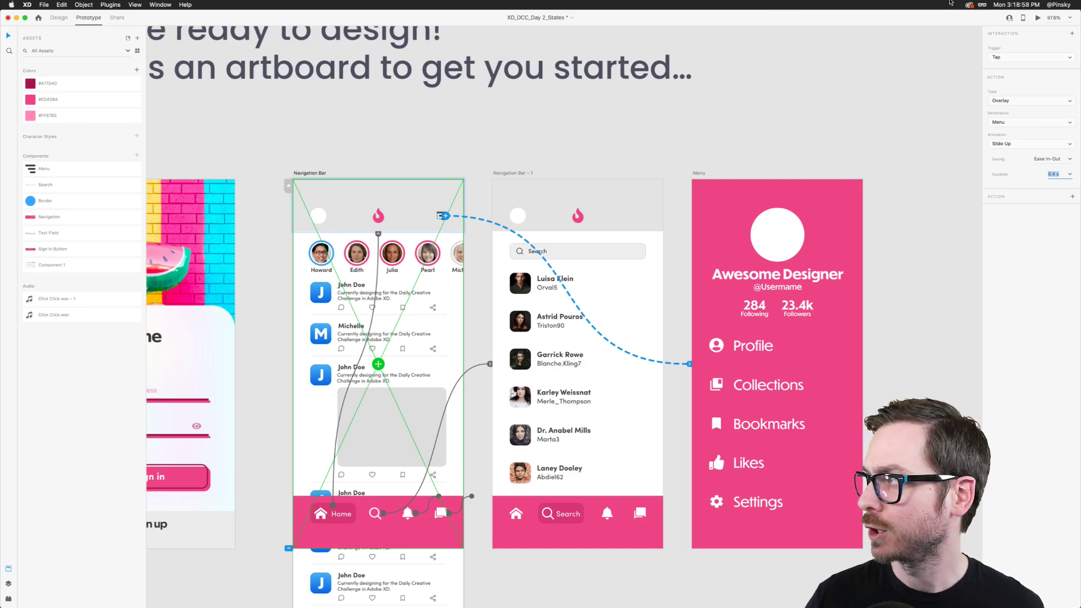
left_click(1038, 17)
left_click(535, 166)
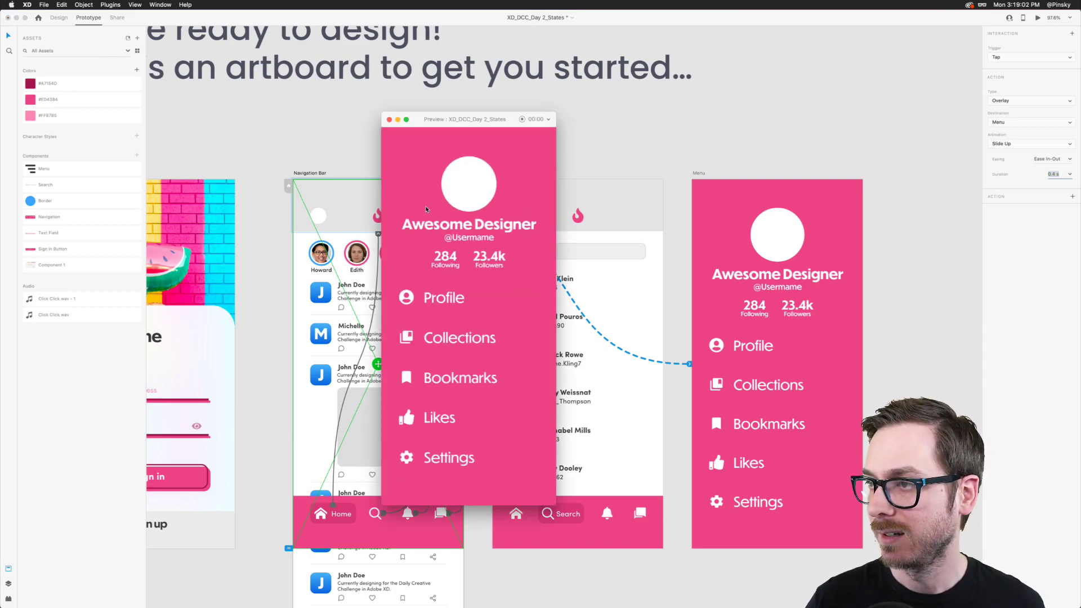
left_click(389, 120)
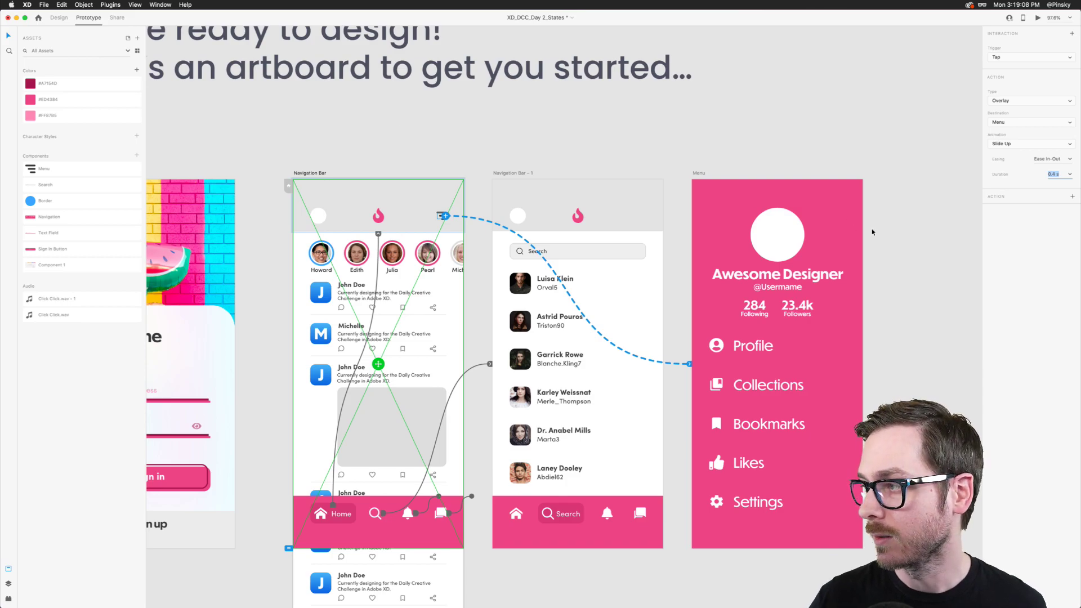
Draw a circle about 53 px wide below the Settings item on the Menu artboard in Design mode
scroll(871, 232, "up", 5)
scroll(684, 194, "right", 3)
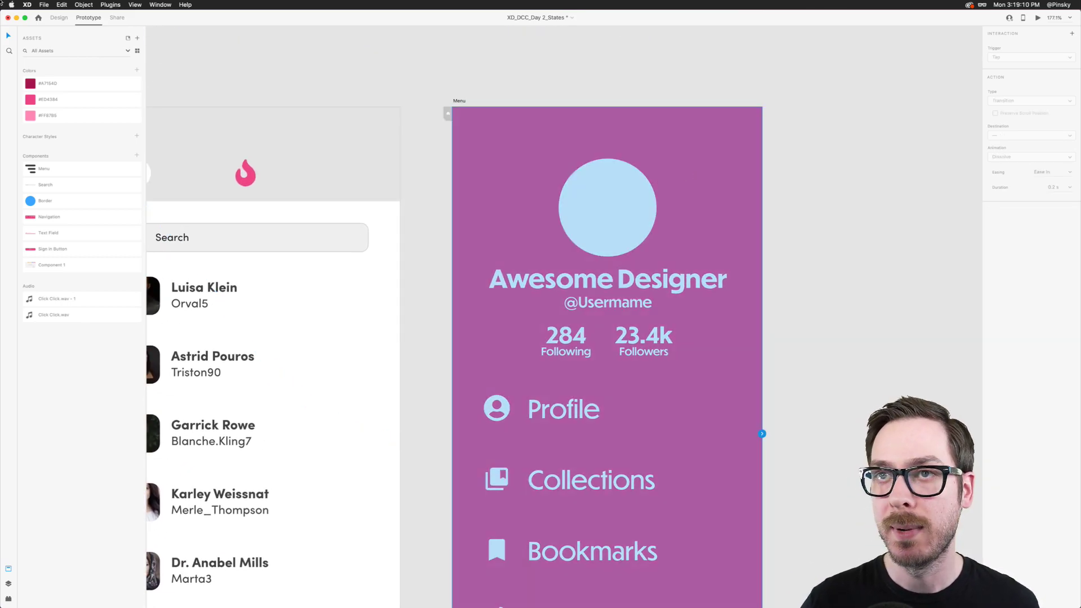
key("super+1")
scroll(471, 174, "right", 3)
scroll(470, 174, "down", 1)
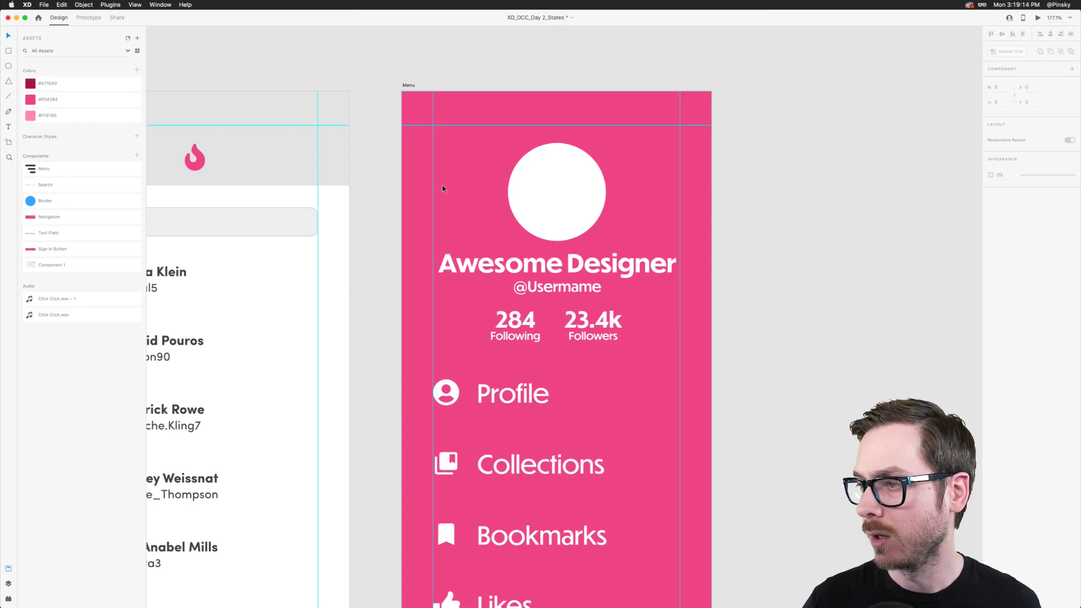
scroll(442, 189, "down", 5)
scroll(443, 188, "up", 5)
scroll(443, 189, "down", 3)
scroll(443, 188, "down", 2)
scroll(545, 437, "down", 3)
key("e")
left_click_drag(528, 423, 568, 462)
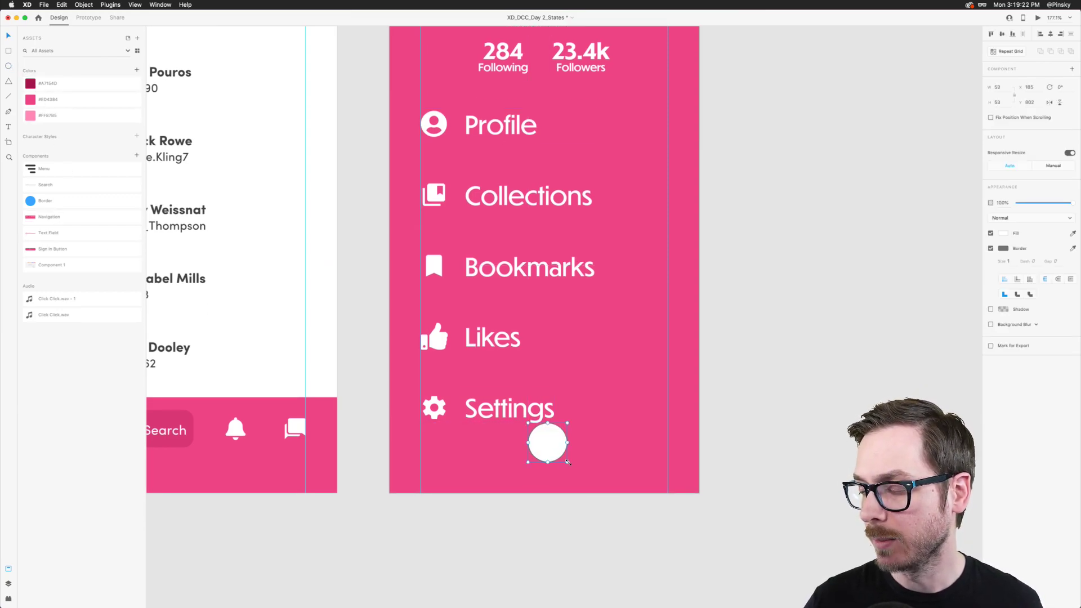
Remove the new circle's border and lower its opacity to 35%
scroll(572, 453, "up", 5)
left_click(992, 248)
left_click(1034, 203)
left_click_drag(1034, 203, 1038, 204)
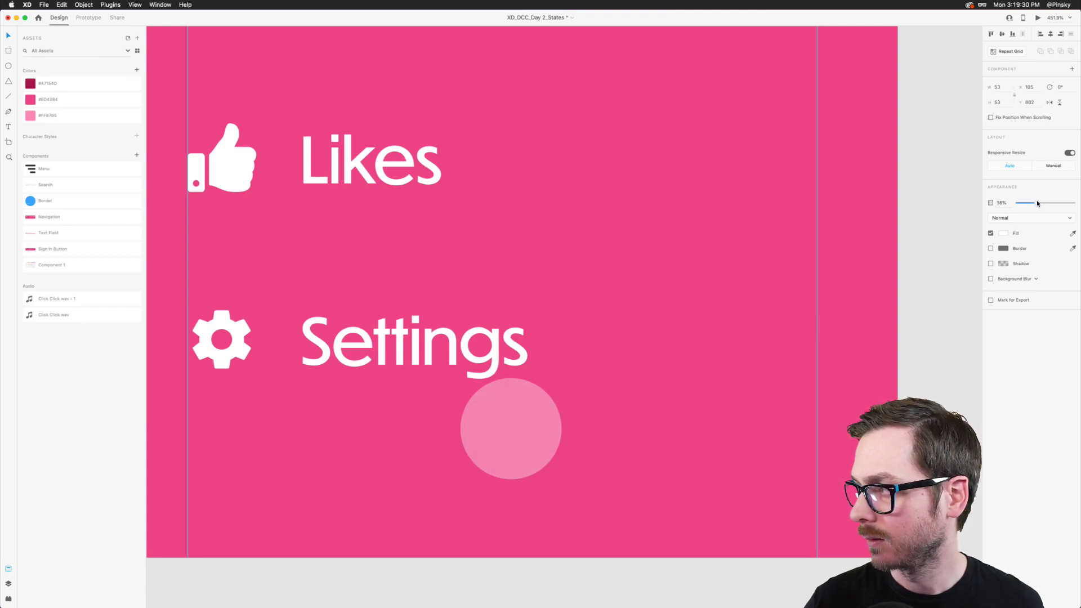
Draw a horizontal line about 20 px long inside the circle, with a white border of size 3 and round caps
key("l")
left_click_drag(494, 415, 532, 418)
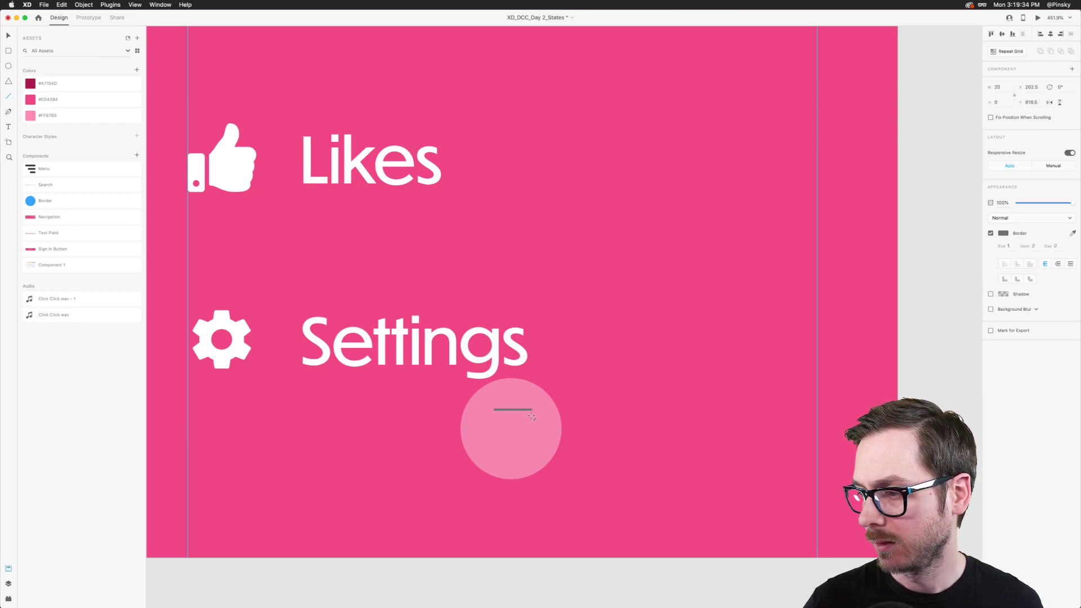
left_click(1008, 246)
key("Up")
key("Up")
left_click(1004, 234)
left_click_drag(924, 202, 878, 132)
left_click(1058, 264)
Rotate the short white line inside the circle to 45°
left_click(1064, 89)
type("45")
key("Return")
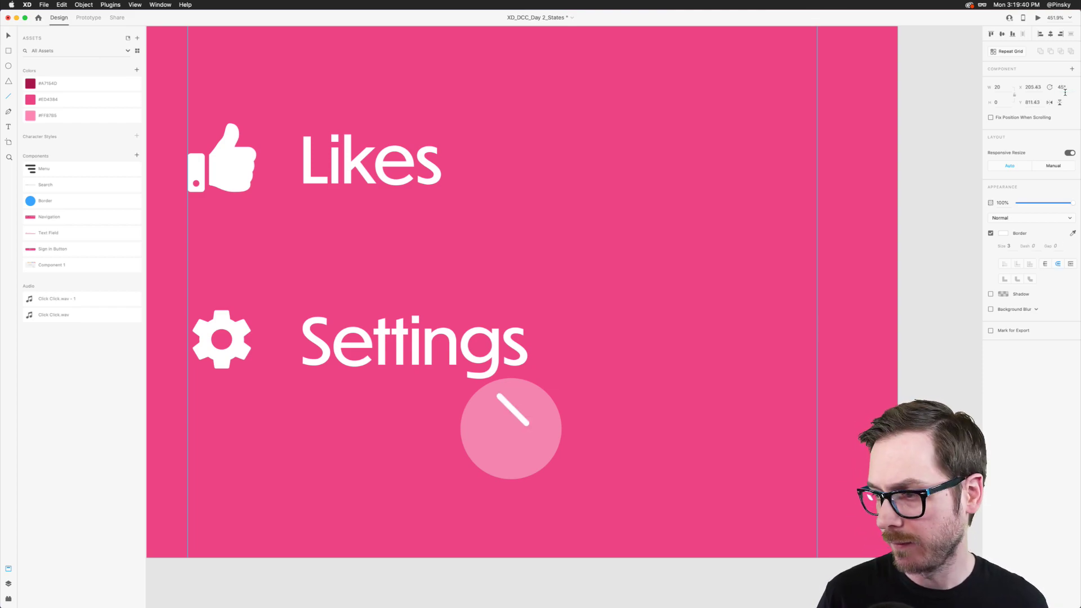
key("Escape")
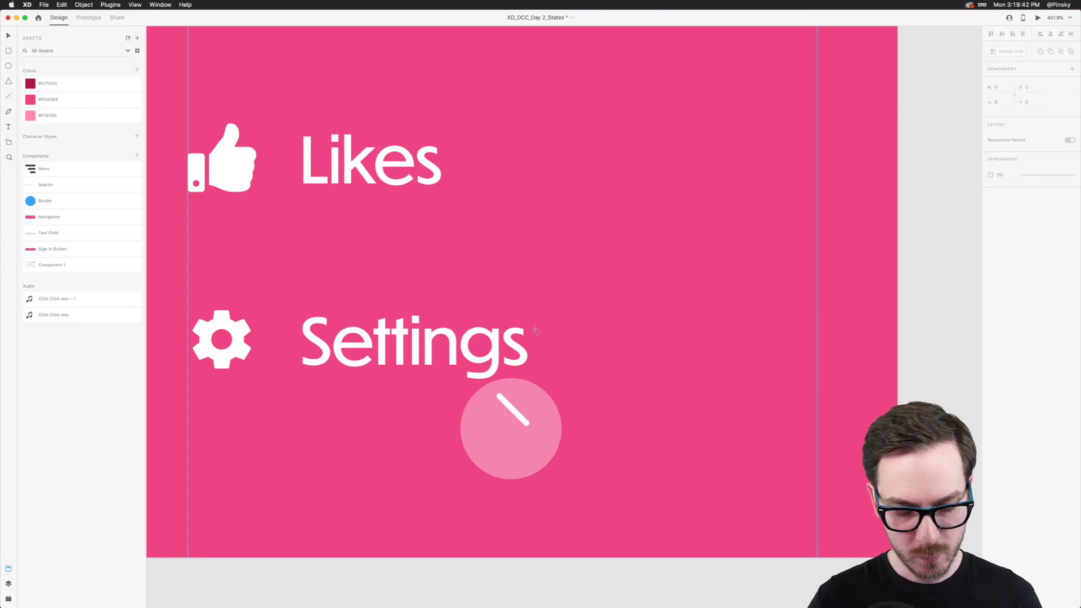
Duplicate the 45° white line, flip the copy horizontally, and position both lines as an X centered in the circle
left_click(513, 431)
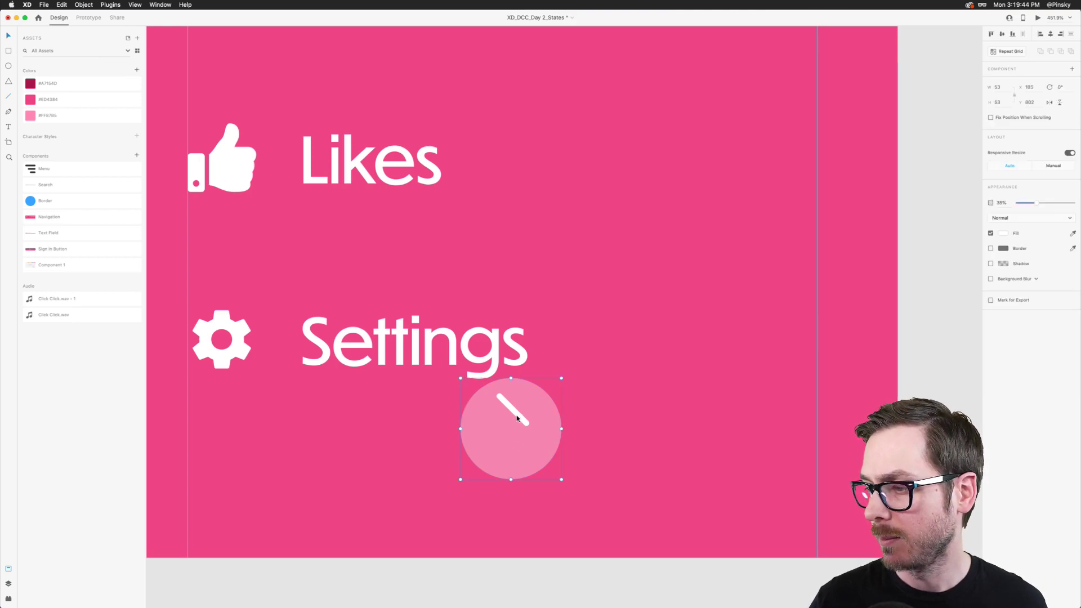
left_click(507, 420)
left_click_drag(507, 421, 516, 415)
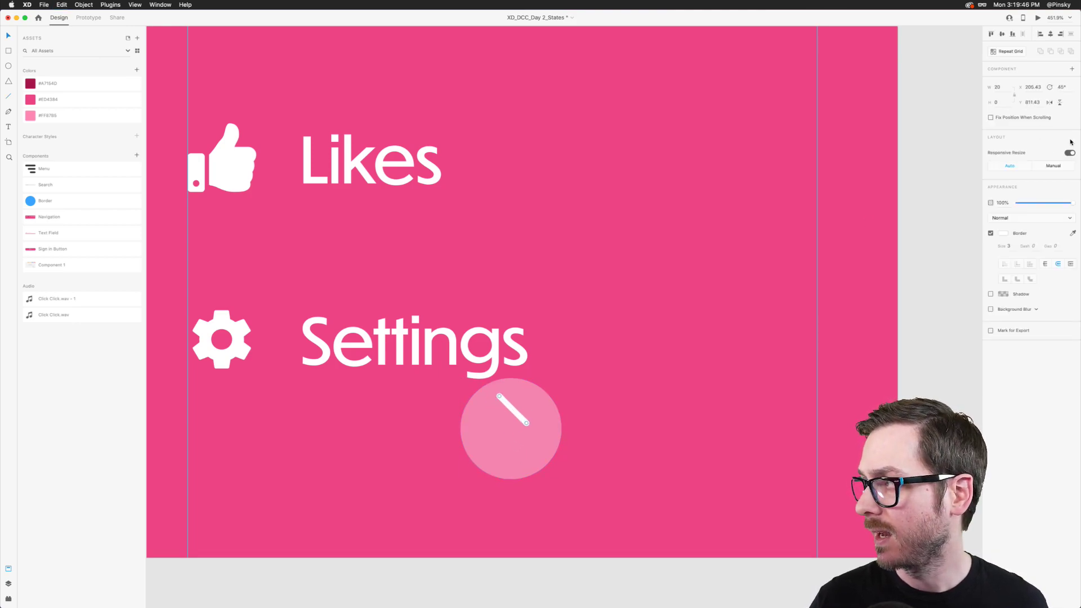
left_click(1051, 103)
left_click_drag(509, 403, 502, 420)
key("Escape")
scroll(502, 420, "down", 10)
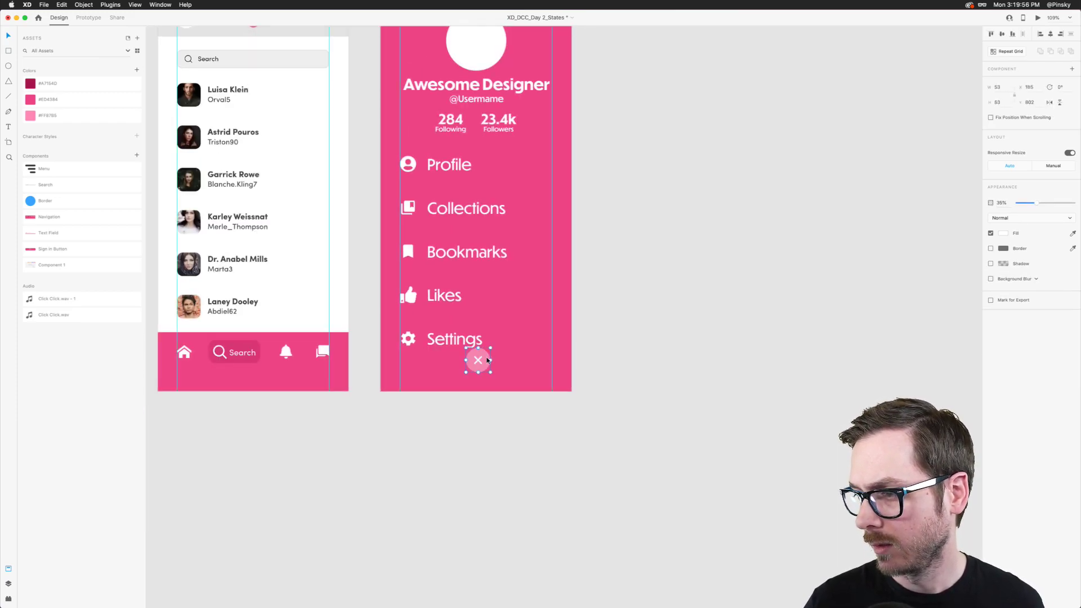
Group the circle with its two crossing lines and name the group Close
double_click(480, 359)
key("super+y")
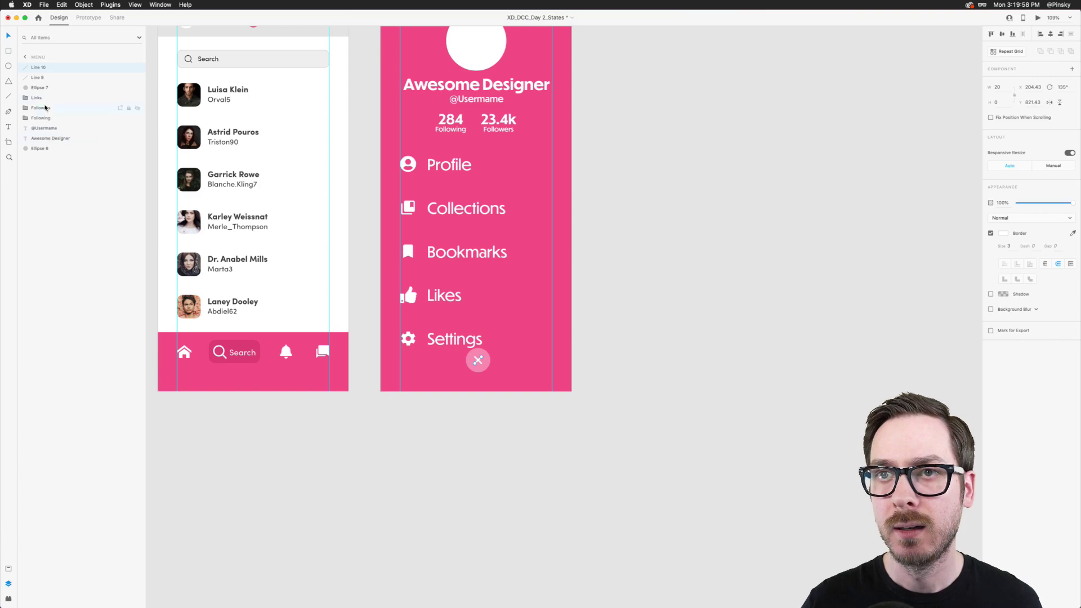
left_click(46, 87, "shift")
key("super+g")
double_click(40, 68)
type("Close")
key("Return")
Move the Close group slightly up and reduce the Links group's height to about 392 px to make room for it
left_click_drag(485, 360, 485, 352)
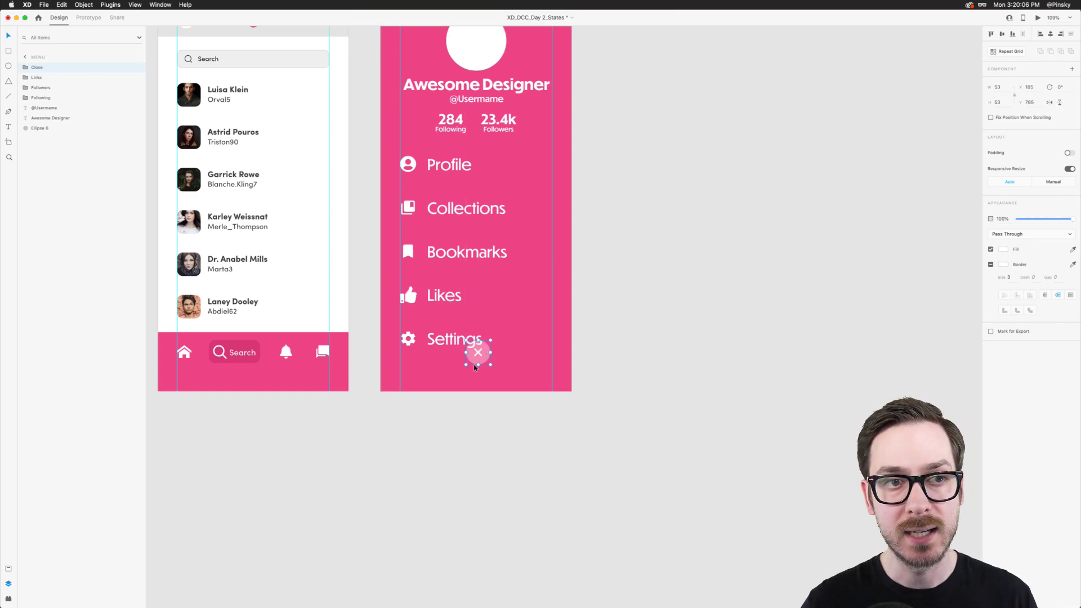
scroll(475, 367, "up", 2)
left_click(439, 392)
left_click_drag(444, 395, 444, 382)
scroll(470, 84, "up", 2)
Shift the Menu artboard's profile circle, name, username, follower stats and Links group upward, tightening the layout above the Close group
left_click(470, 85)
left_click_drag(466, 109, 467, 105)
left_click(455, 155)
left_click(454, 169, "shift")
left_click(480, 187, "shift")
left_click(480, 187, "shift")
key("Up")
key("Up")
key("Up")
key("Up")
key("Up")
key("Up")
key("Up")
key("Up")
key("Up")
left_click_drag(435, 232, 435, 220)
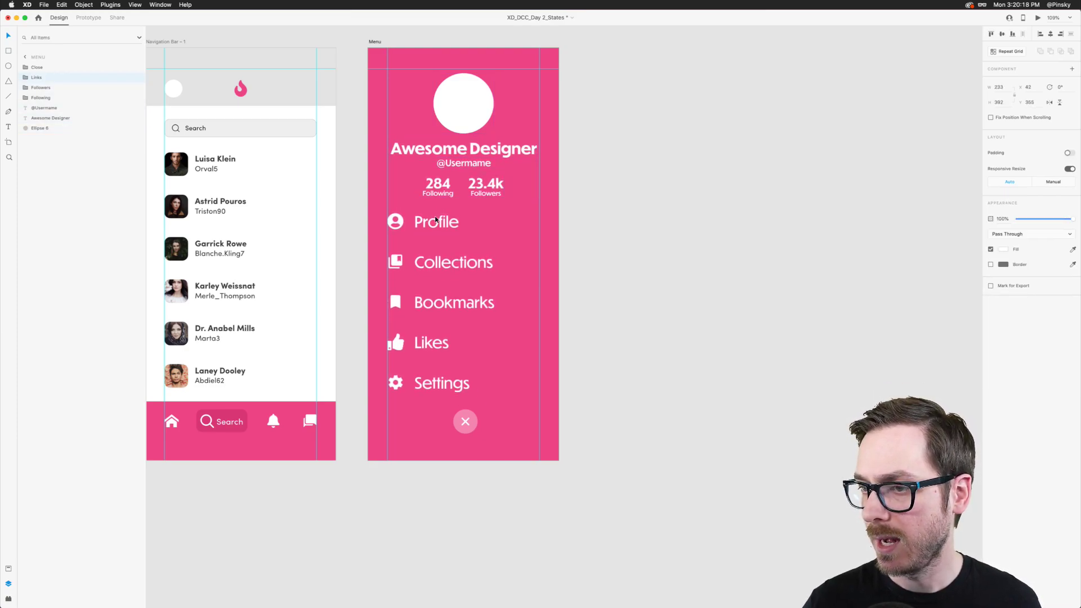
In Prototype mode, give the Close group a Tap interaction with the Previous Artboard action
key("super+2")
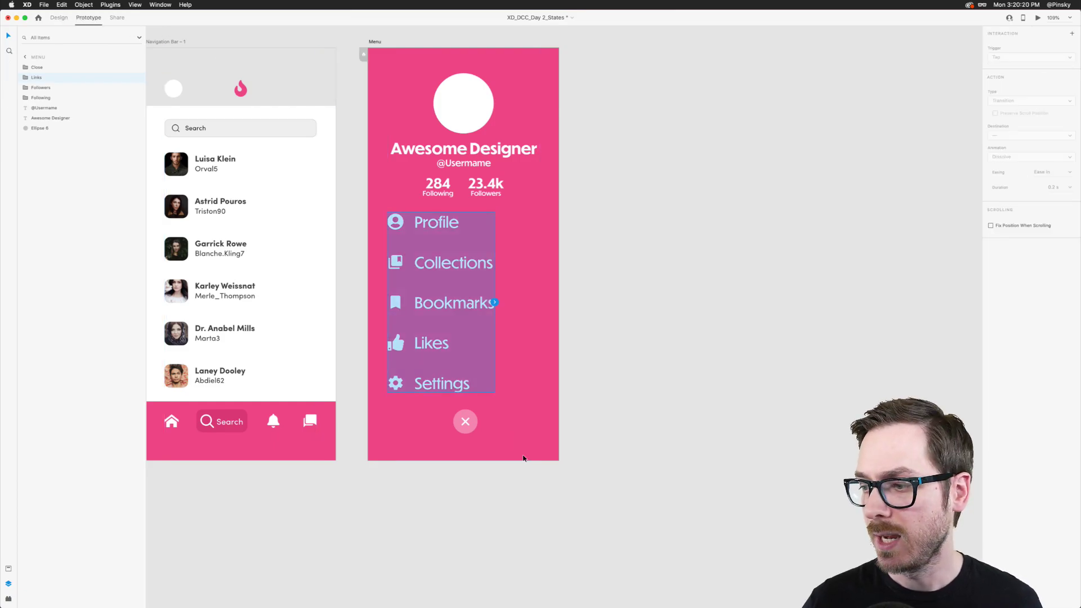
left_click(470, 421)
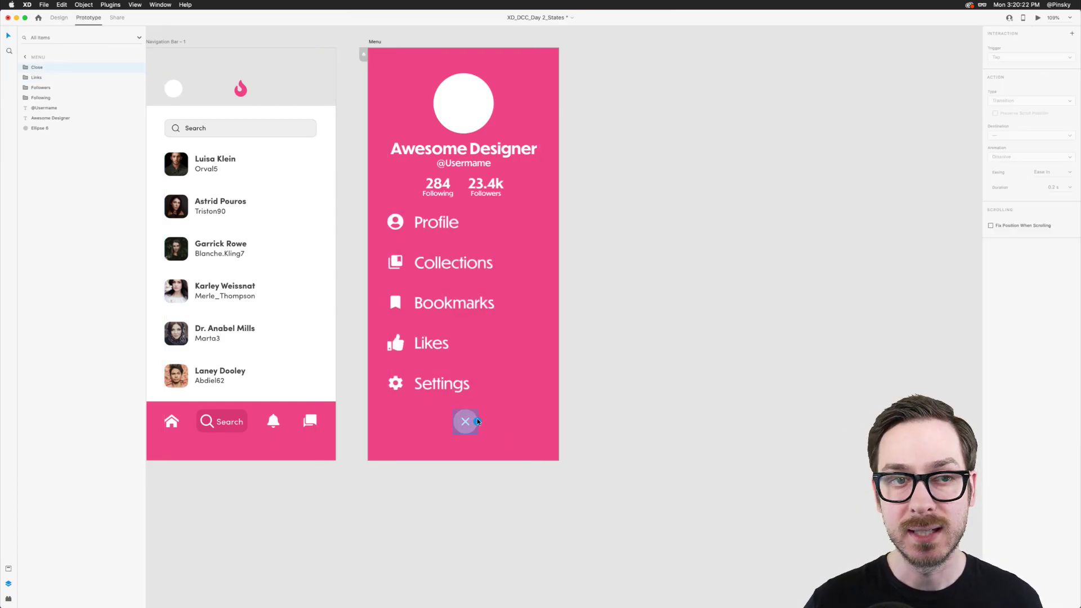
left_click(477, 422)
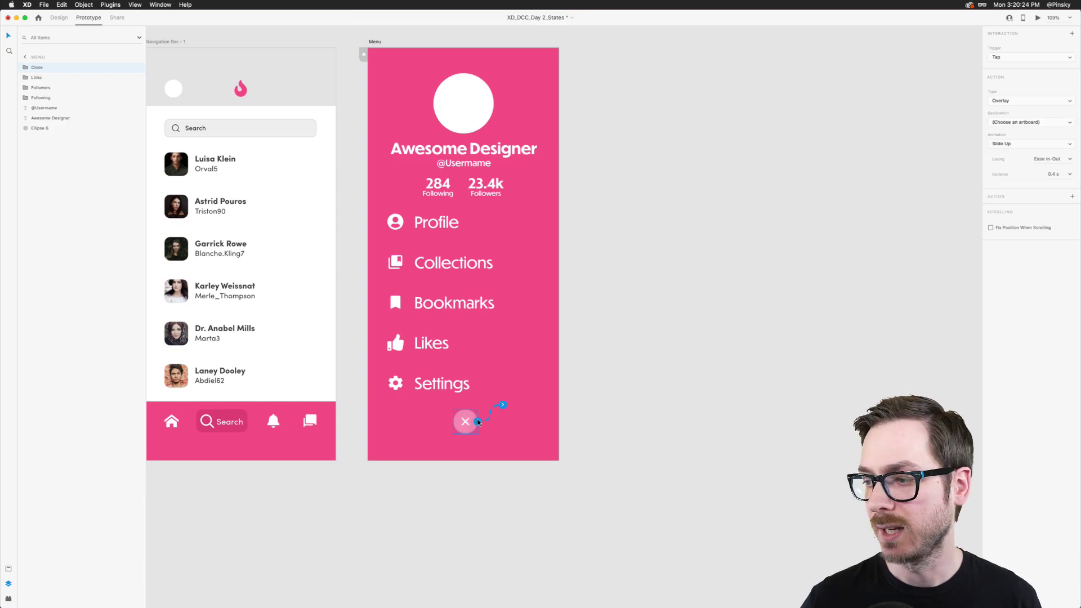
left_click(1067, 100)
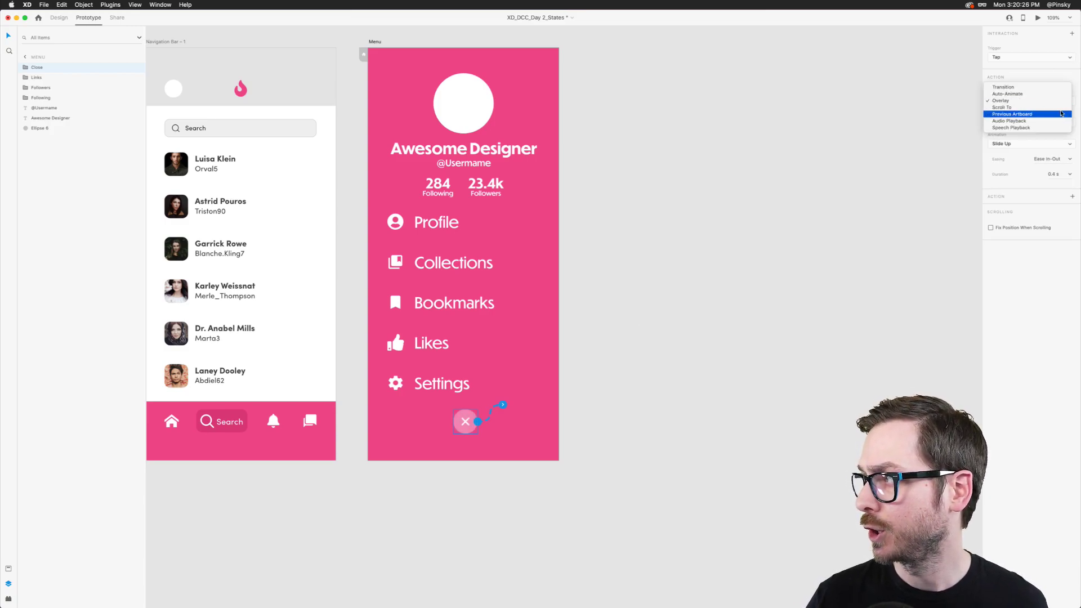
left_click(1060, 114)
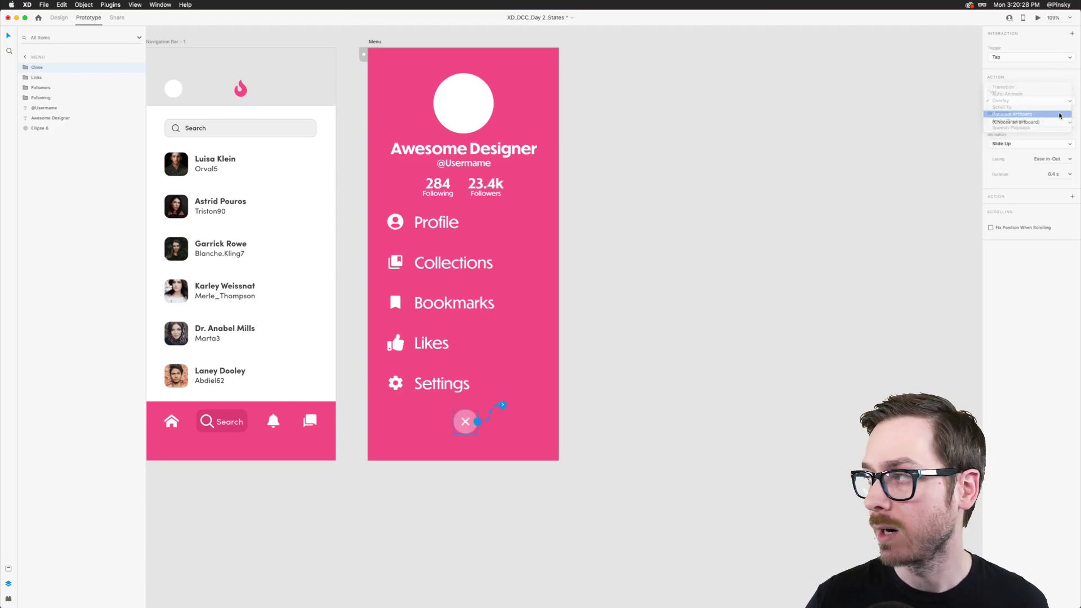
Copy the wired menu icon from the Navigation Bar artboard's header and paste it onto the Navigation Bar – 1 artboard
scroll(688, 186, "left", 3)
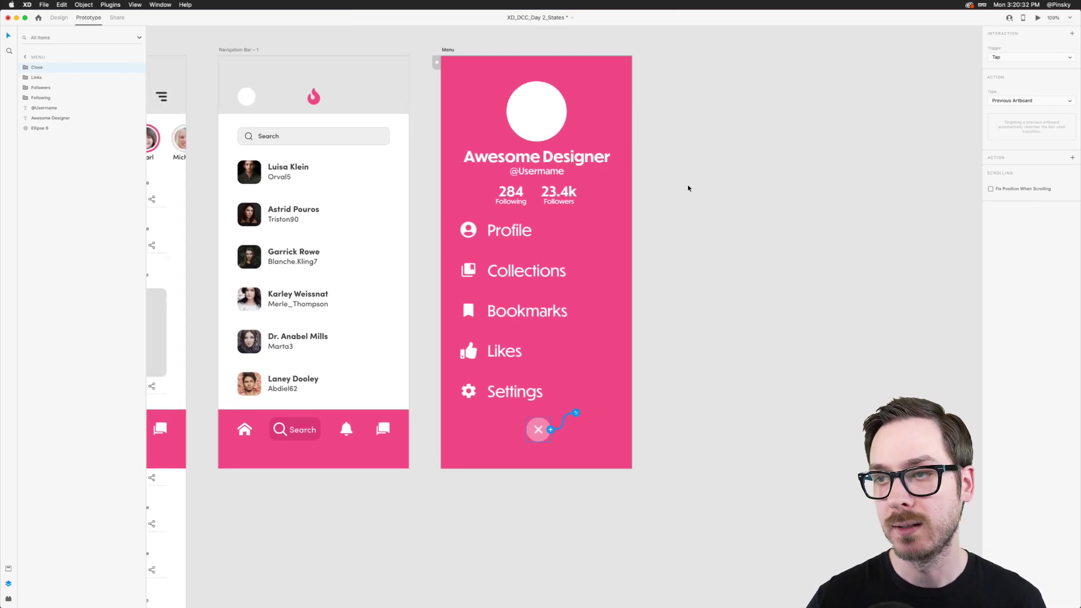
scroll(688, 188, "left", 8)
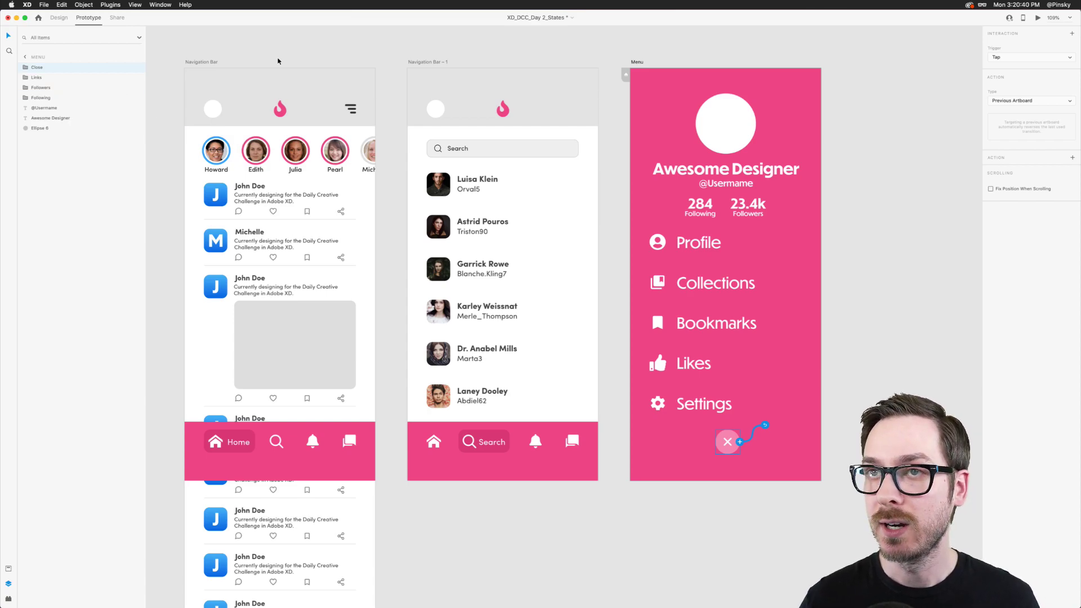
left_click(353, 109)
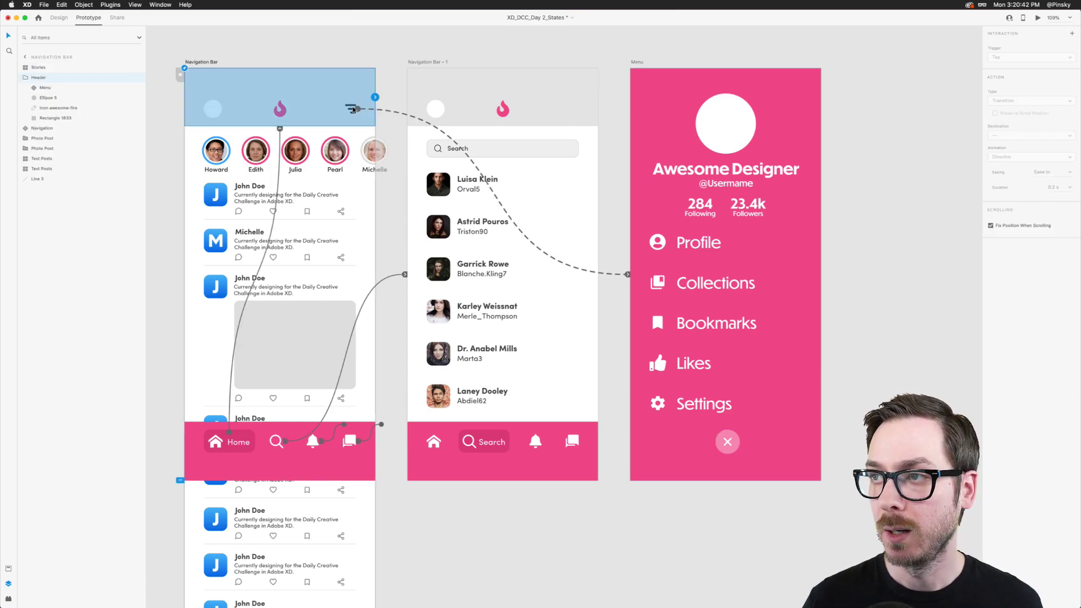
double_click(353, 109)
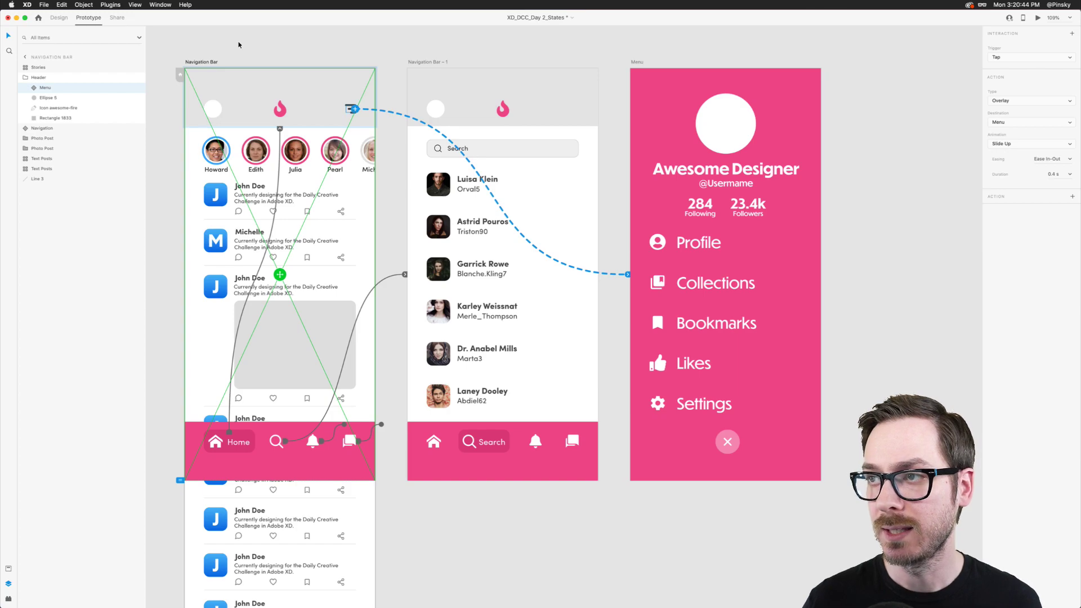
left_click(421, 63)
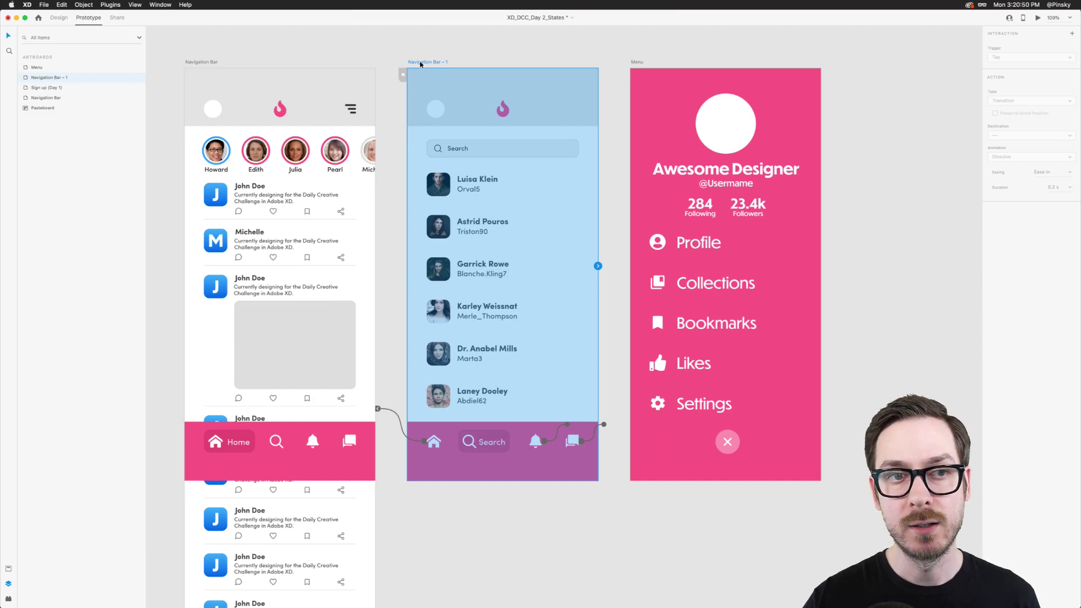
key("super+z")
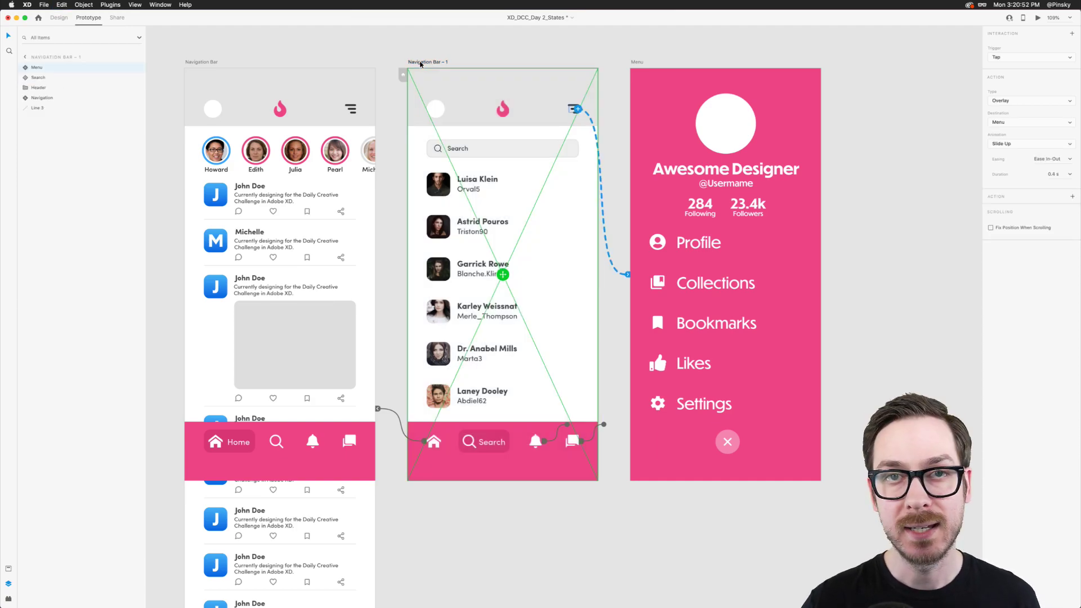
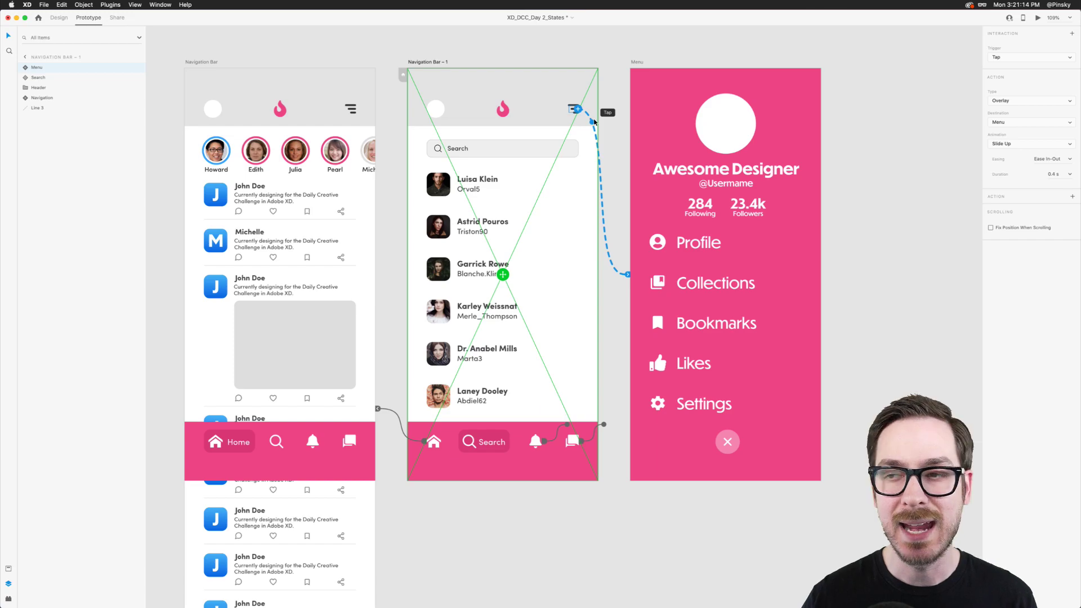
Preview the prototype from the home artboard, testing the menu overlay and its close button on the Search screen
scroll(541, 225, "left", 3)
left_click(490, 66)
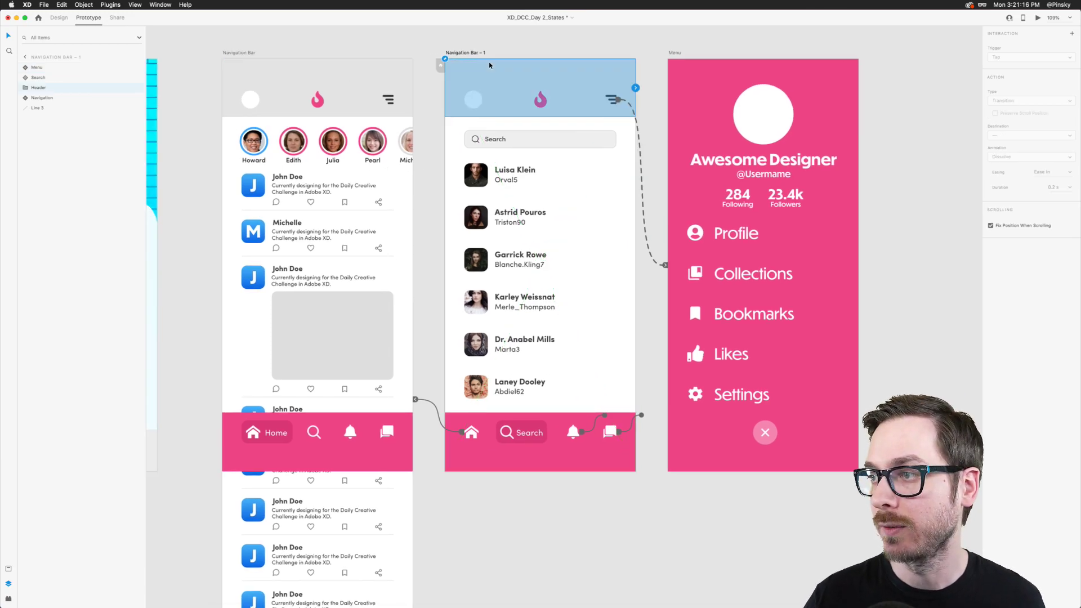
left_click(355, 123)
left_click(1036, 18)
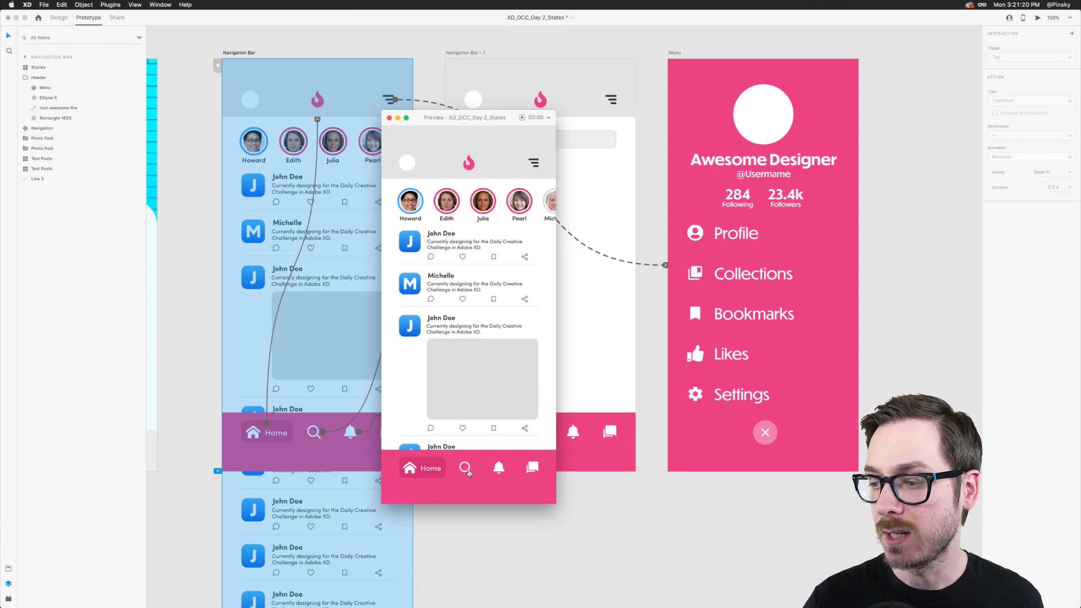
left_click(466, 471)
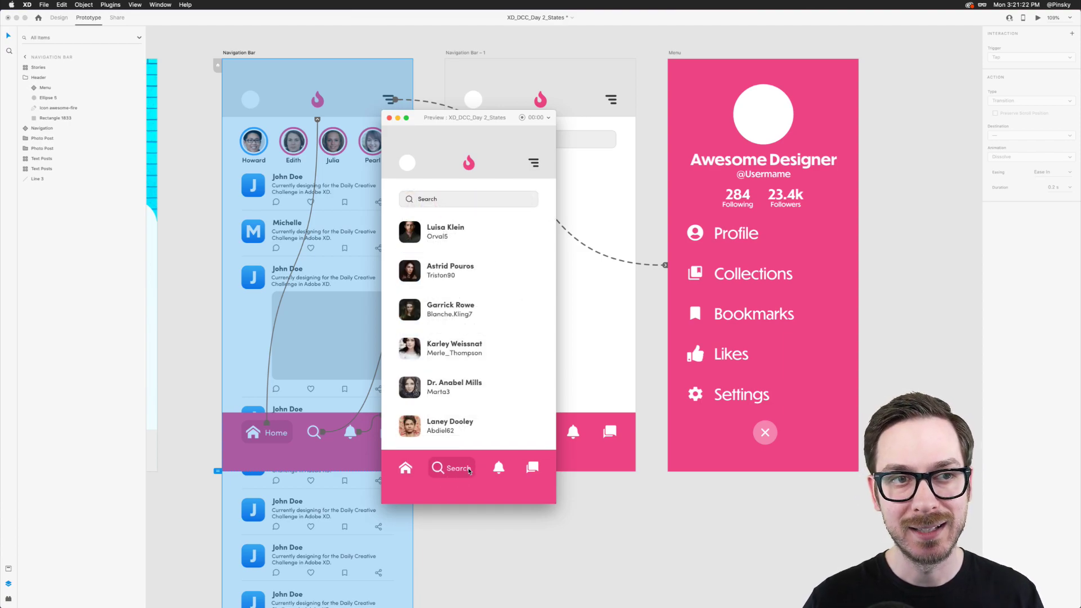
left_click(534, 162)
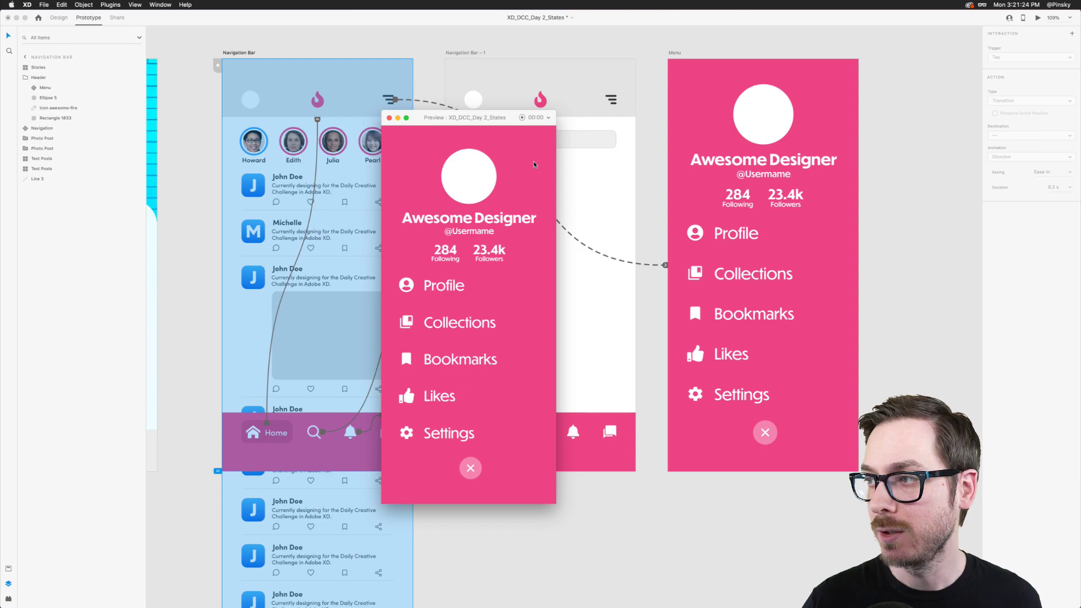
left_click(470, 485)
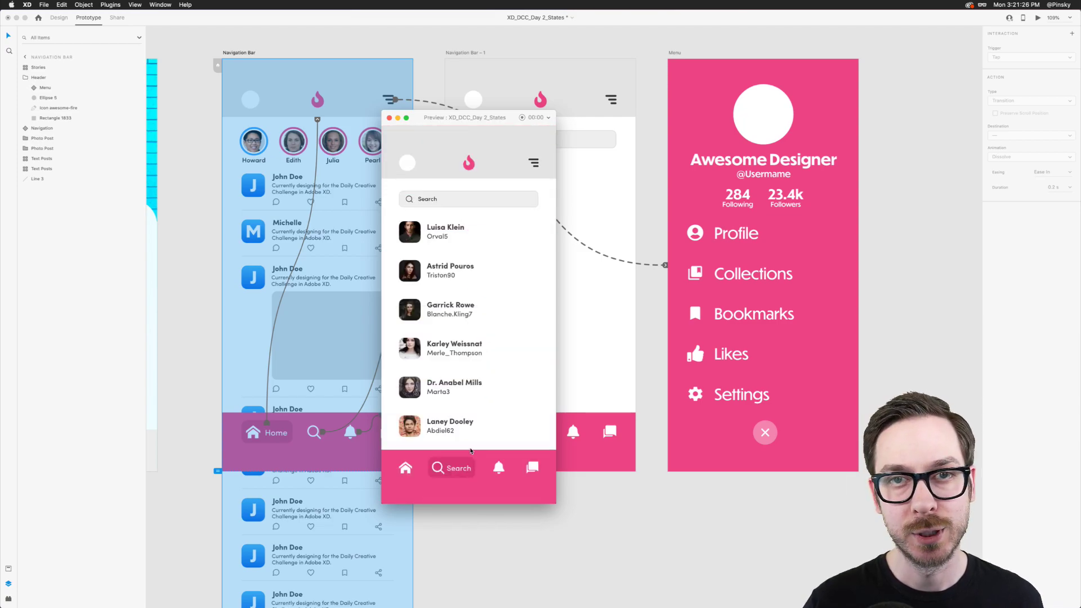
left_click(389, 118)
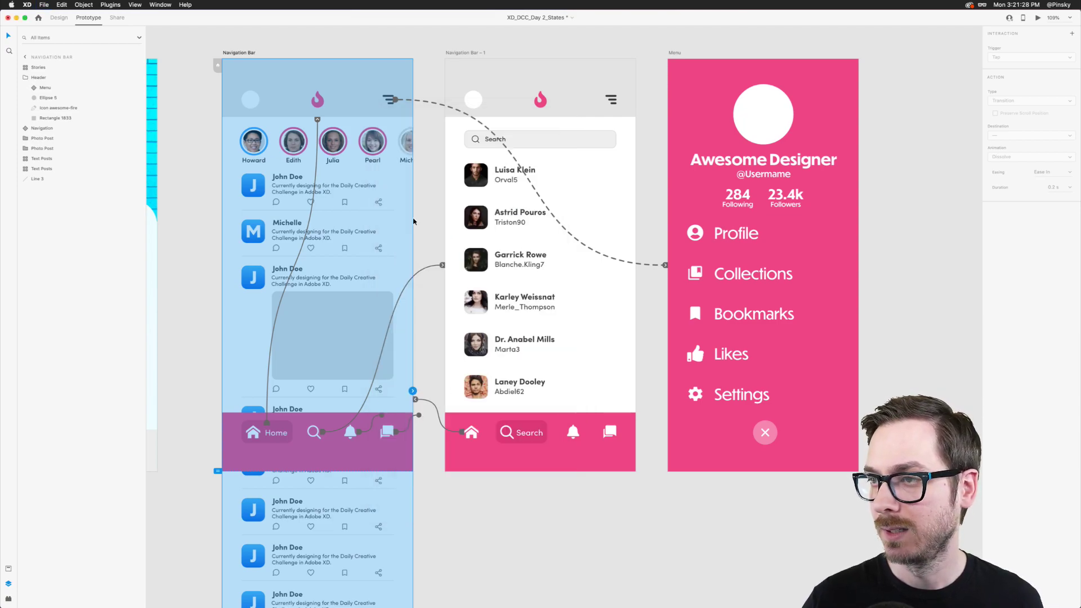
Preview the prototype again, opening and closing the menu overlay from both the home screen and the Search screen
left_click(1038, 17)
left_click(533, 163)
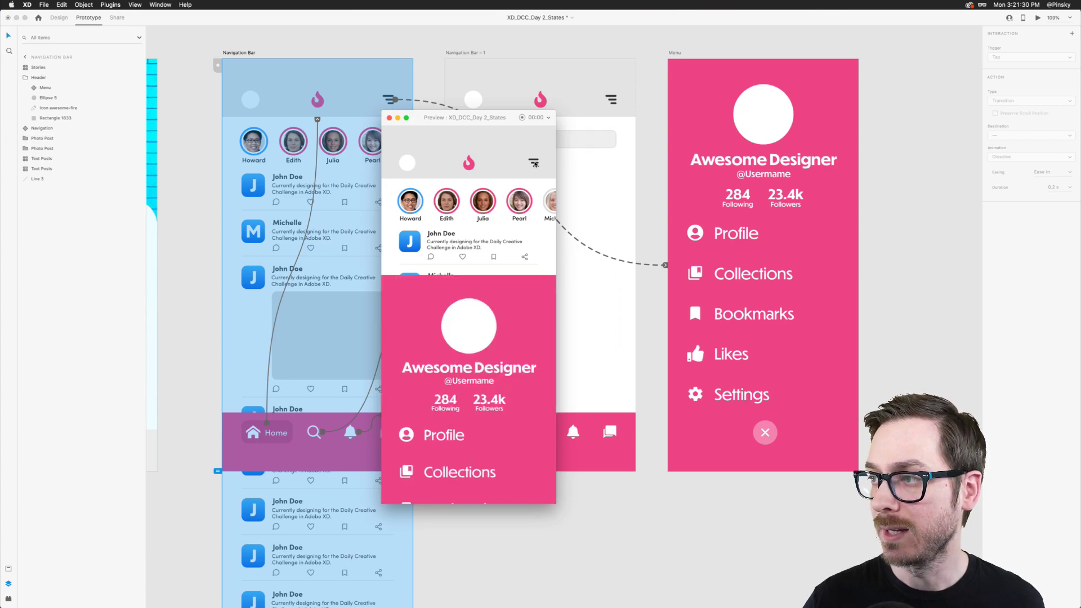
left_click(471, 472)
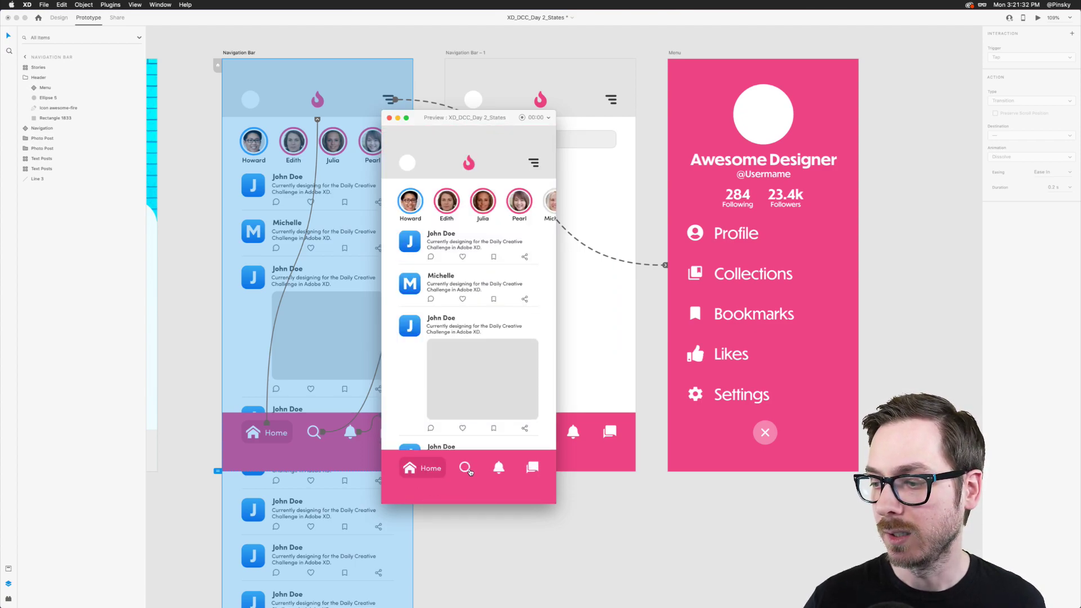
left_click(467, 467)
left_click(534, 163)
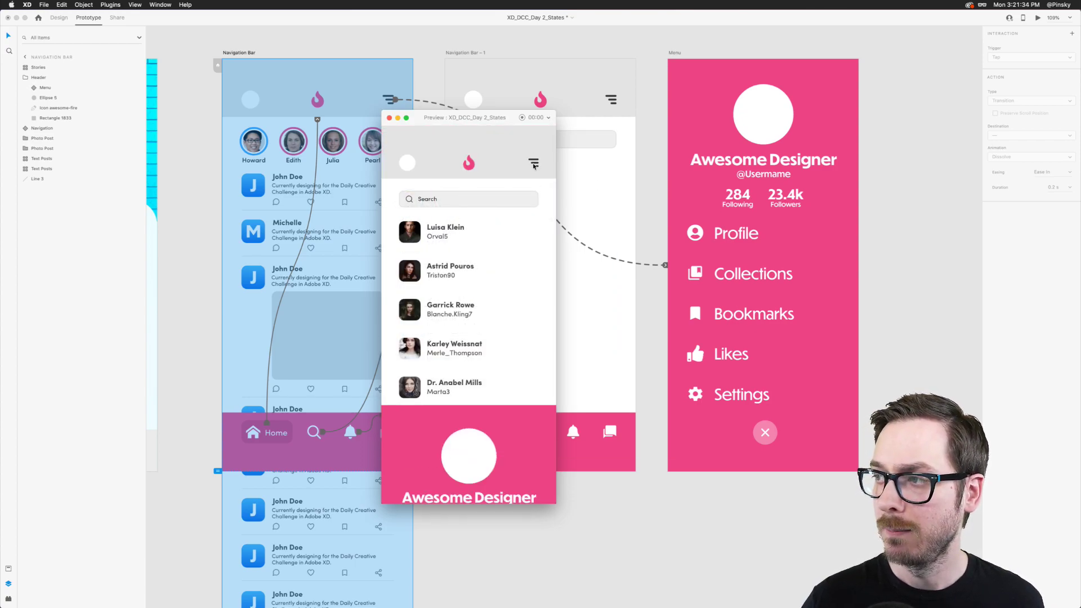
left_click(472, 472)
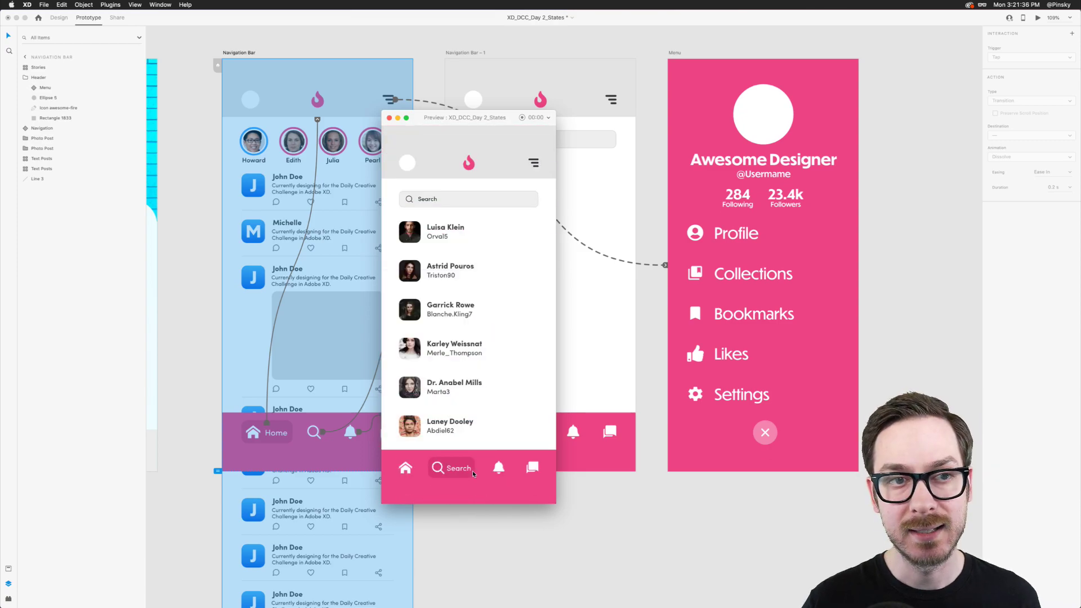
key("super+w")
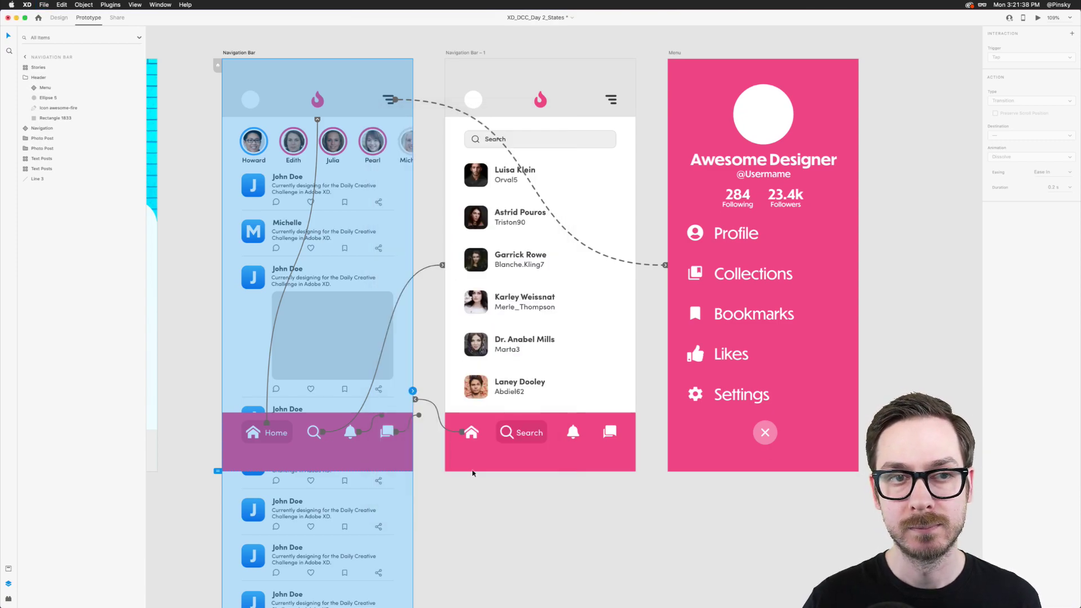
Switch to Design mode and select the menu icon component in the home screen's header
left_click(59, 17)
left_click(283, 48)
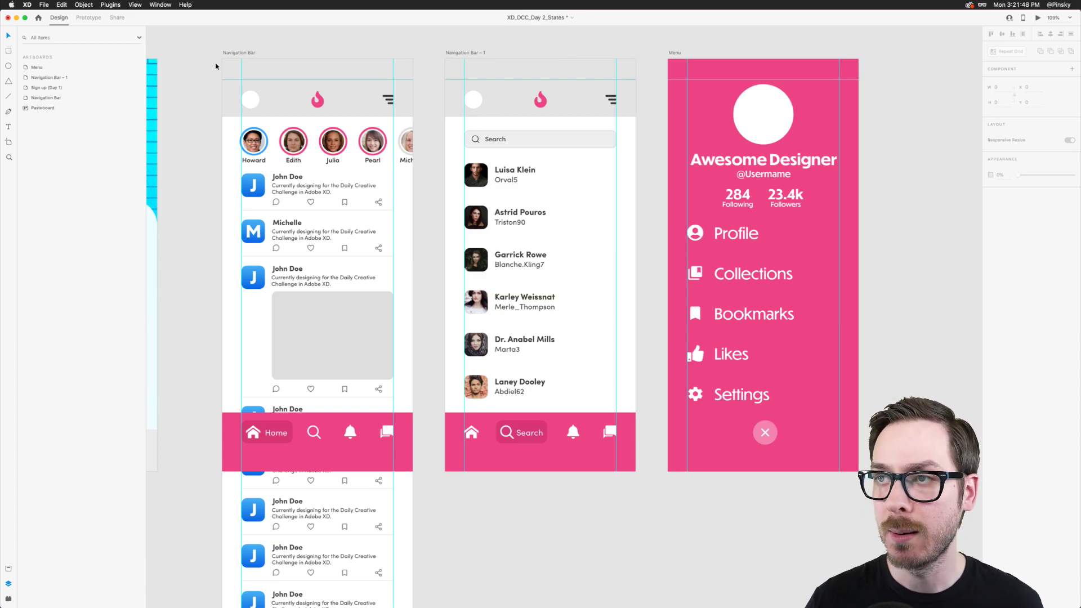
scroll(287, 78, "up", 5)
double_click(576, 148)
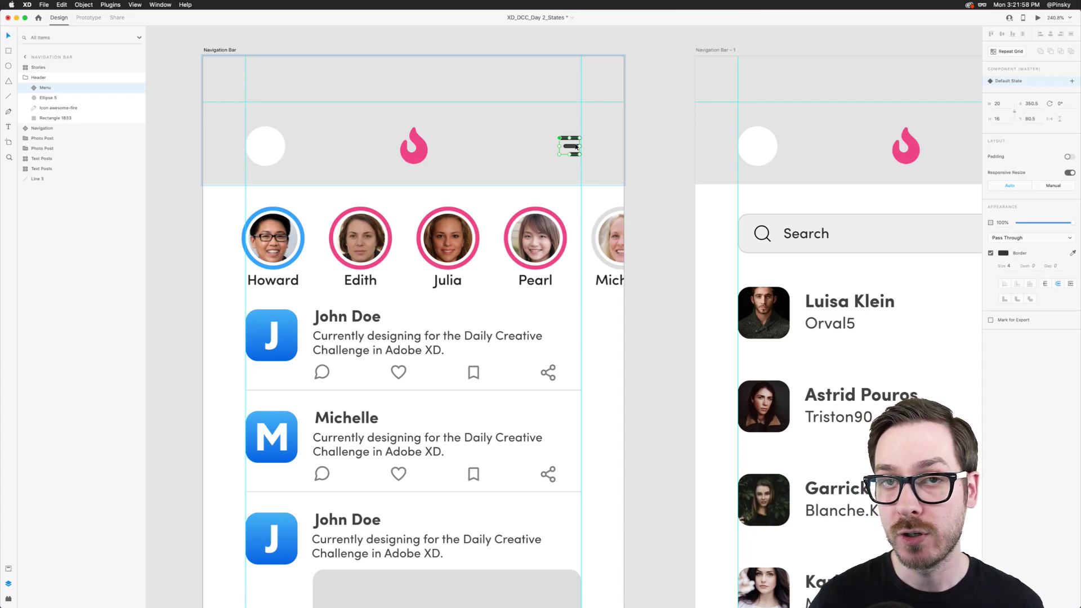
scroll(575, 147, "down", 10)
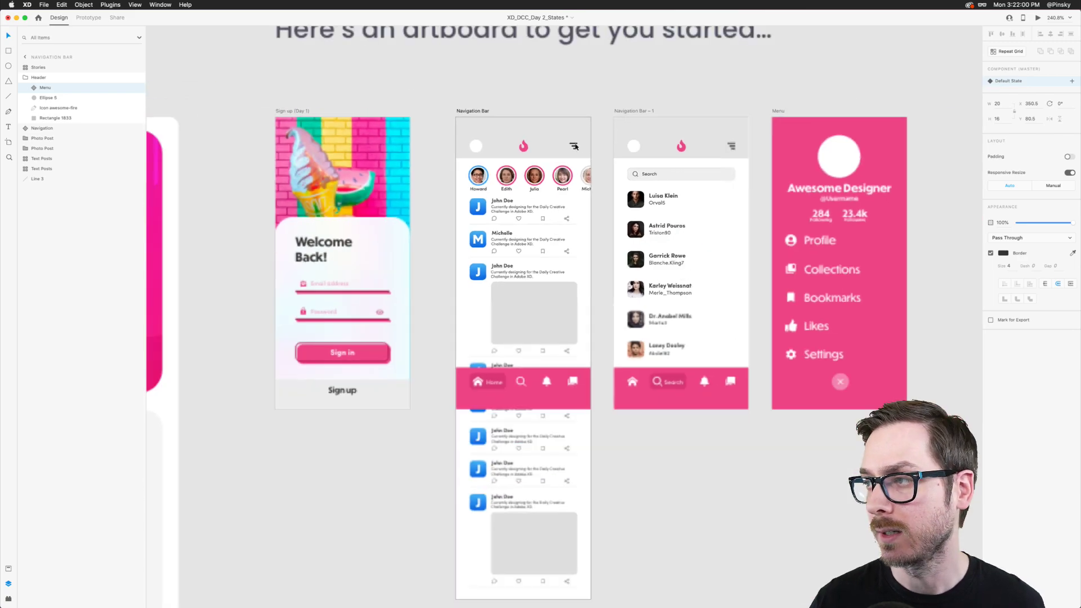
Draw a 414 × 896 rectangle covering the Menu artboard, fill it with the saved pink #ED4386, and send it to the back
left_click(761, 138)
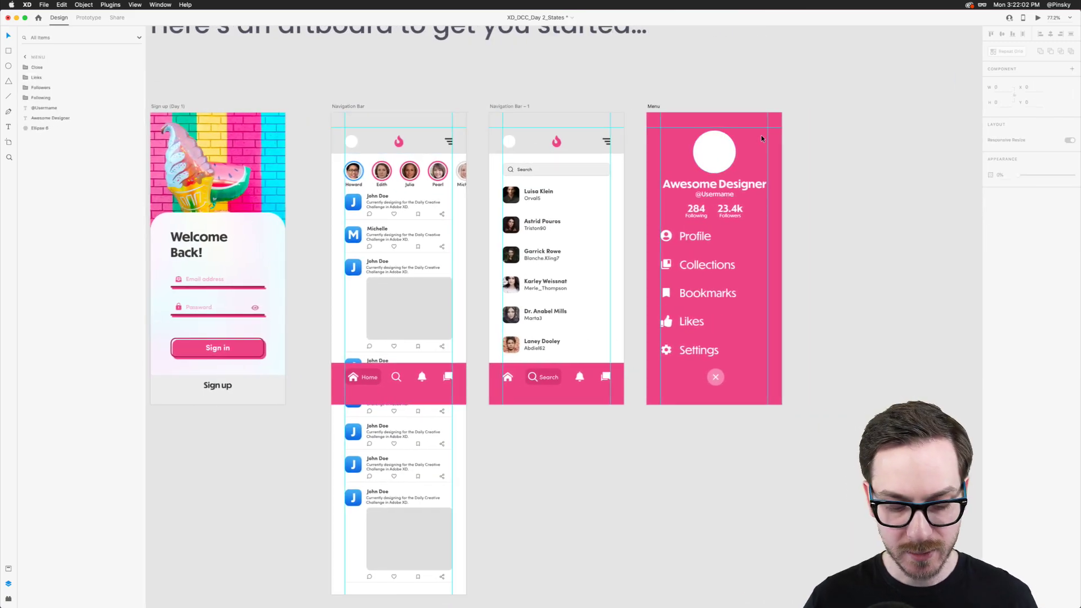
key("r")
mouse_move(648, 112)
left_mouse_down()
mouse_move(763, 304)
mouse_move(781, 406)
left_mouse_up()
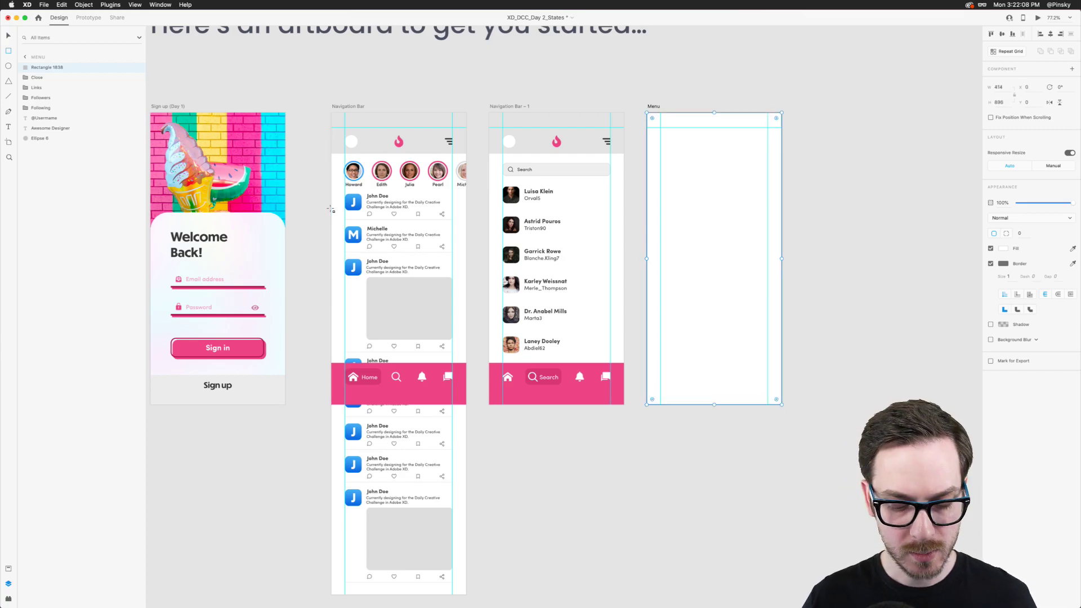
key("super+shift+y")
left_click(73, 103)
key("super+shift+bracketleft")
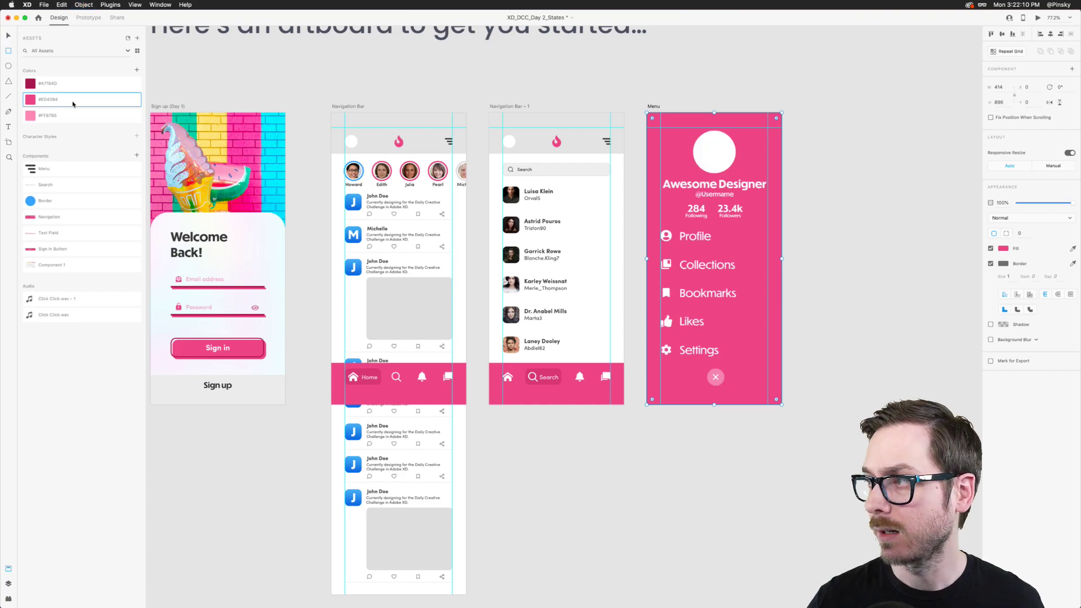
Copy all contents of the Menu artboard and select the menu icon component in the home screen's header
left_click_drag(663, 88, 774, 397)
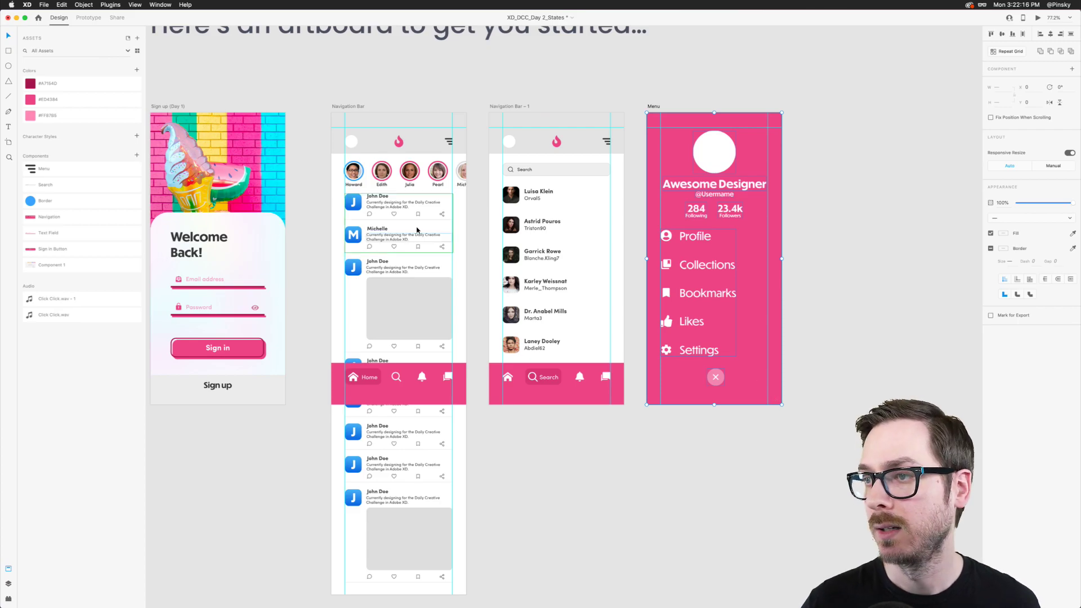
scroll(447, 141, "up", 5)
double_click(445, 136)
scroll(444, 137, "up", 5)
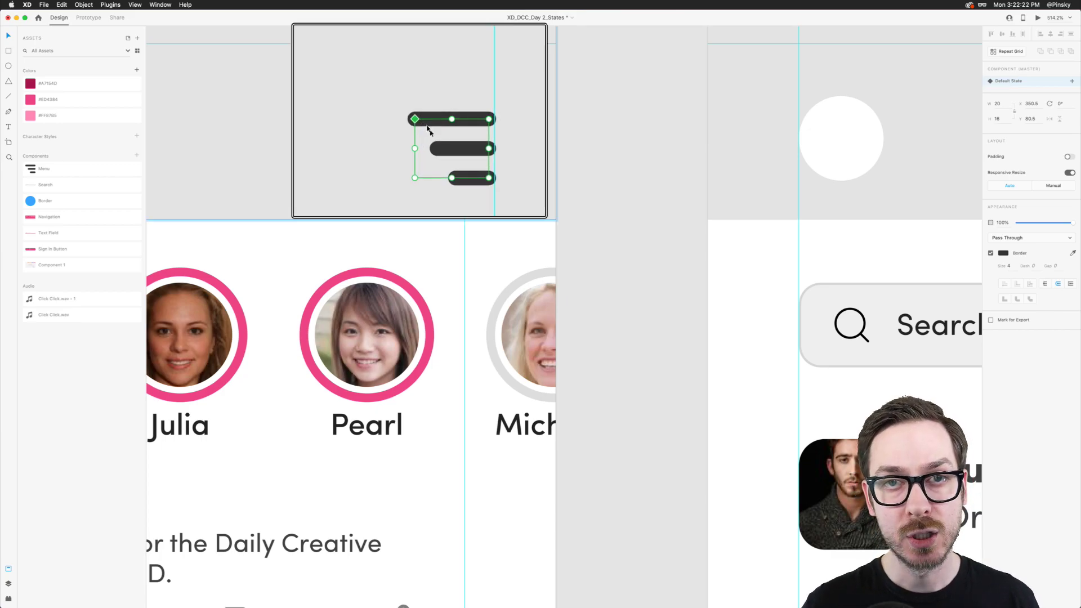
Add a new state to the menu icon component and name it Expanded
left_click(1072, 81)
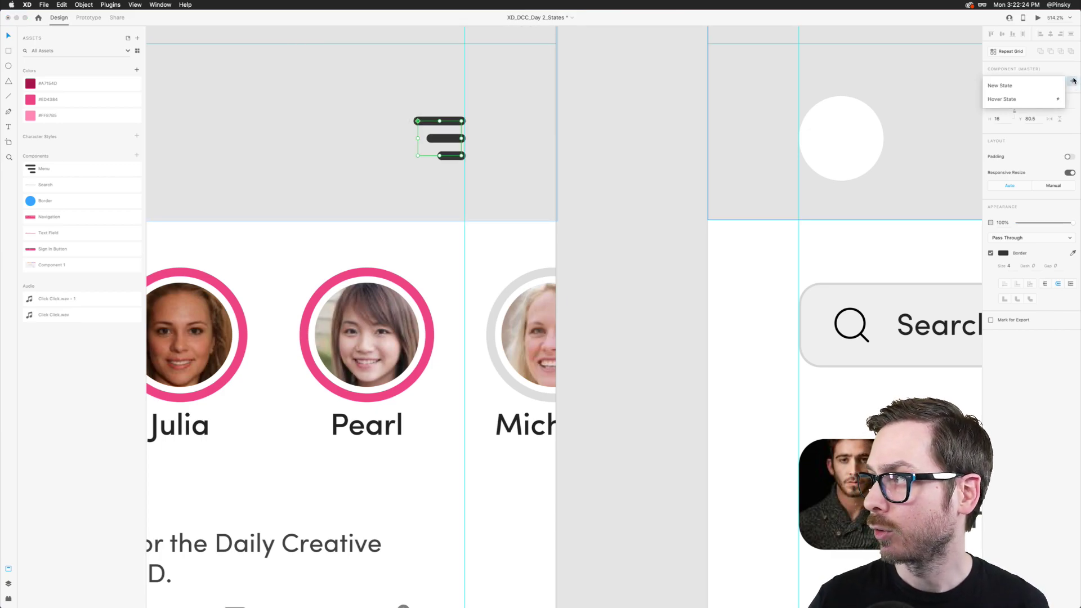
left_click(1041, 86)
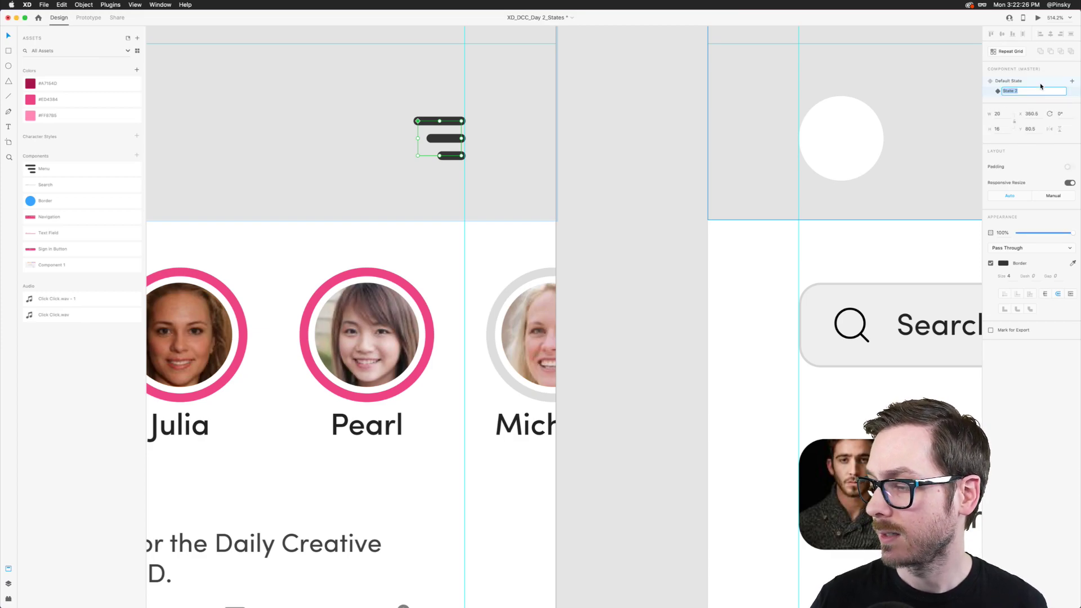
type("Menu")
key("super+a")
type("Hxpanded")
key("Return")
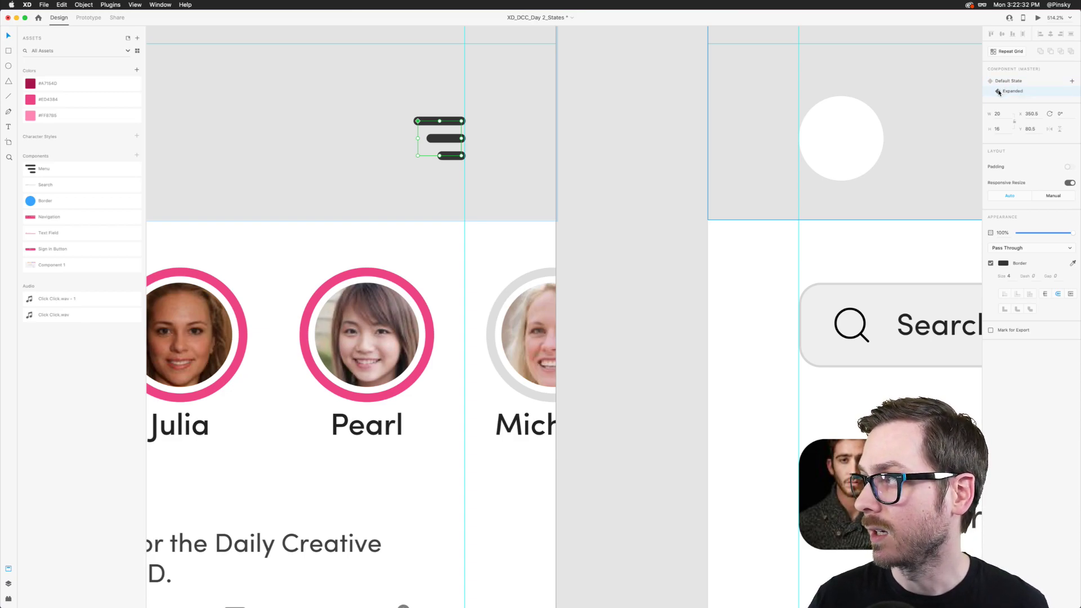
Paste the copied menu contents inside the Menu component's Expanded state, above its three lines
key("super+y")
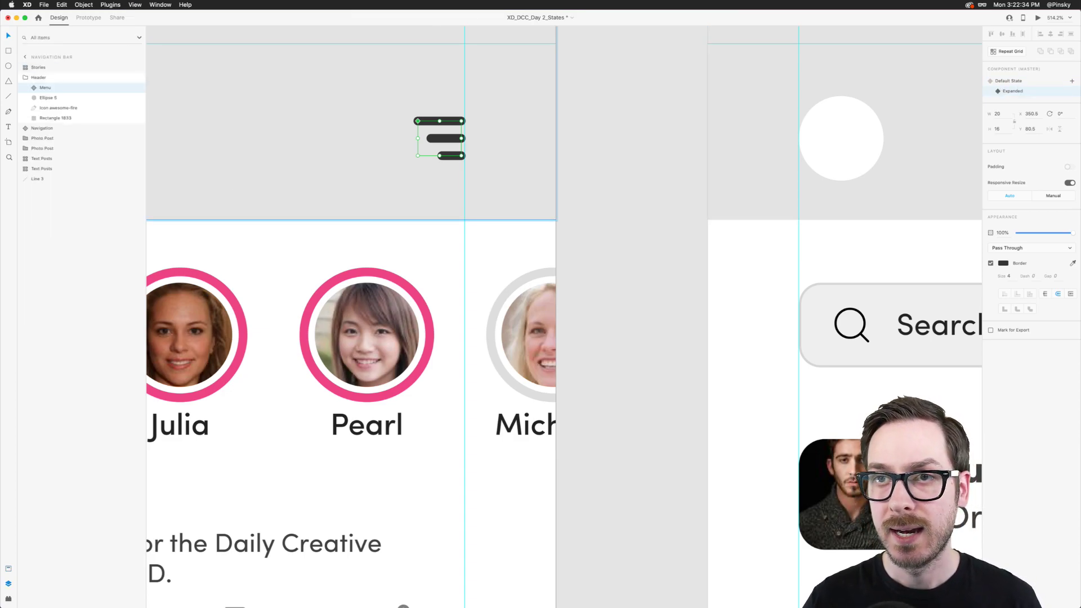
left_click(54, 99)
scroll(298, 150, "down", 10)
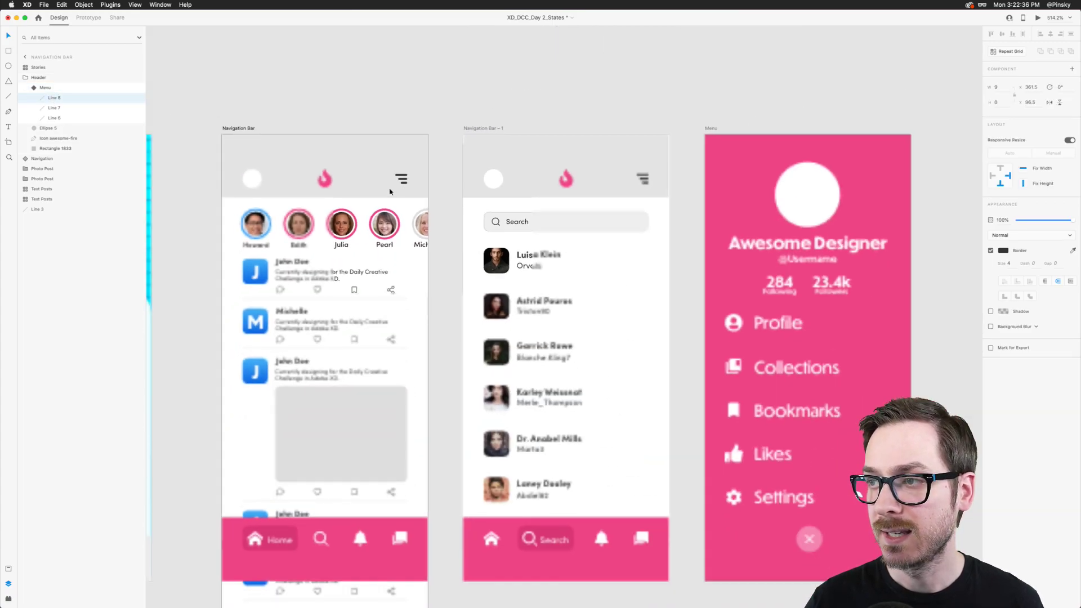
scroll(390, 192, "up", 3)
key("super+v")
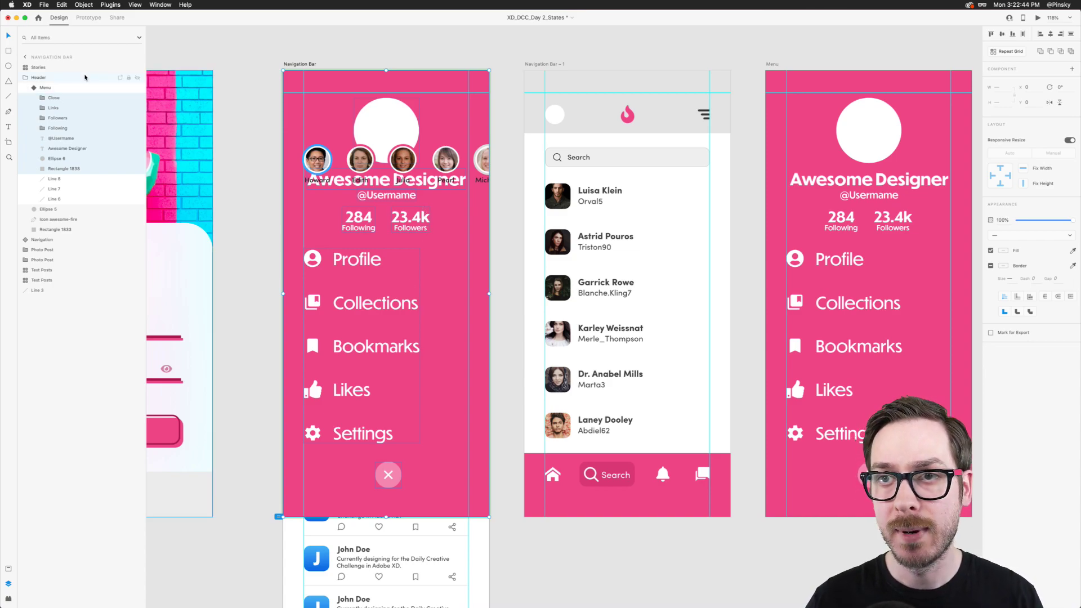
Move the Header group above Stories in the home artboard's layer order
left_click_drag(71, 88, 46, 80)
left_click(422, 54)
left_click(439, 58)
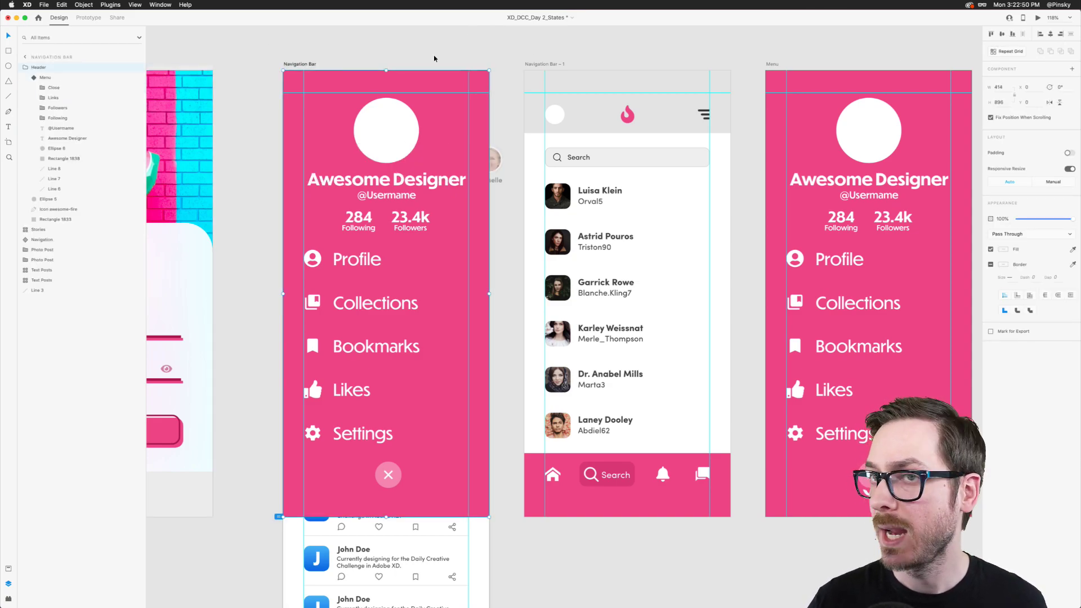
Compare the Menu component's Default State with its Expanded state, ending on Expanded
left_click(70, 78)
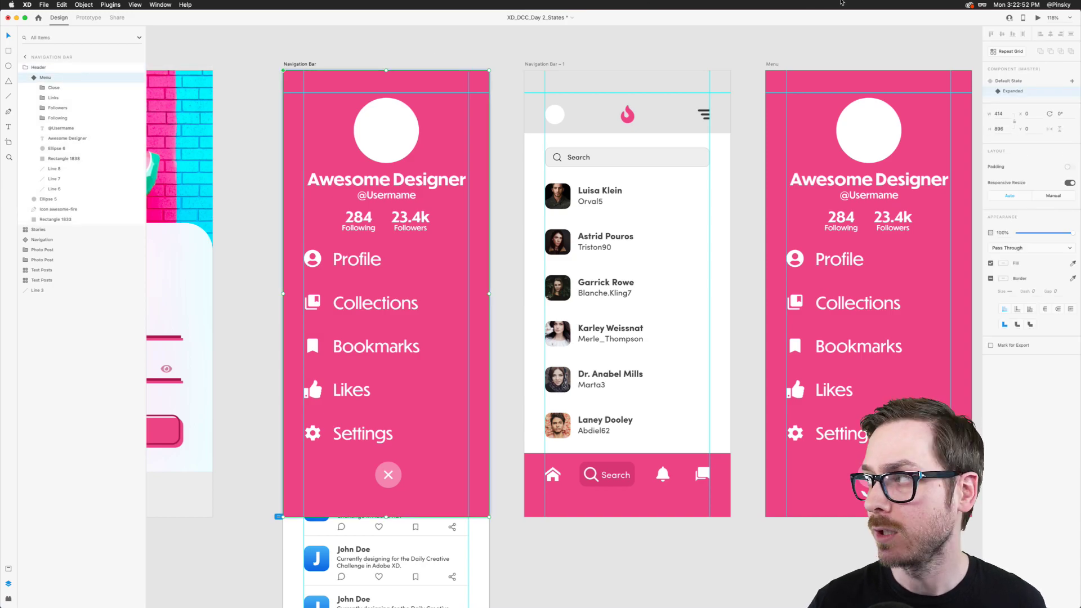
left_click(1031, 83)
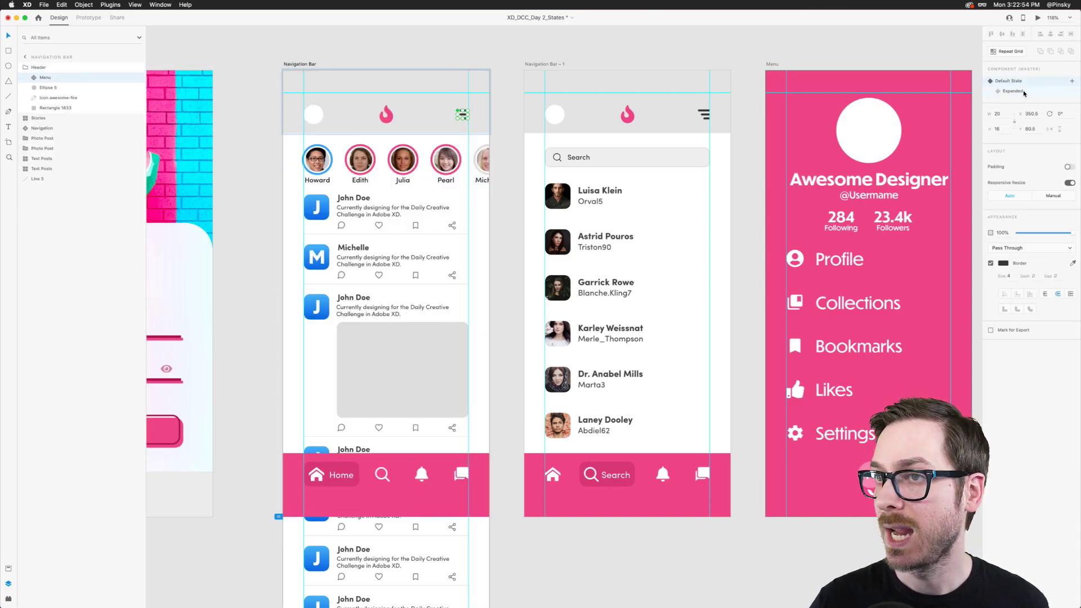
left_click(1024, 91)
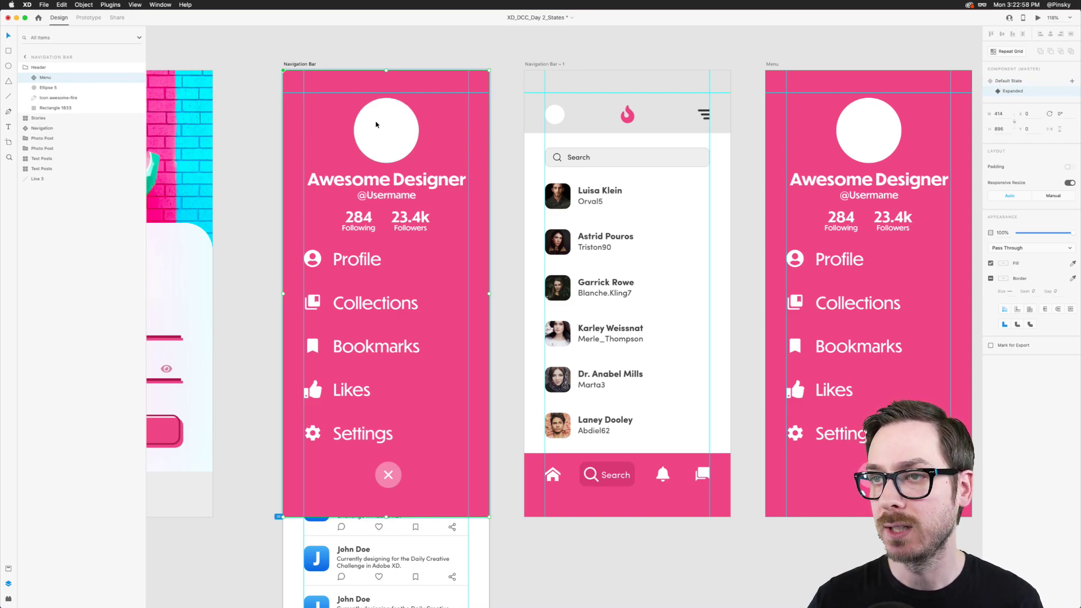
Bring the three menu icon lines to the front of the Menu component in the Expanded state
scroll(376, 123, "up", 3)
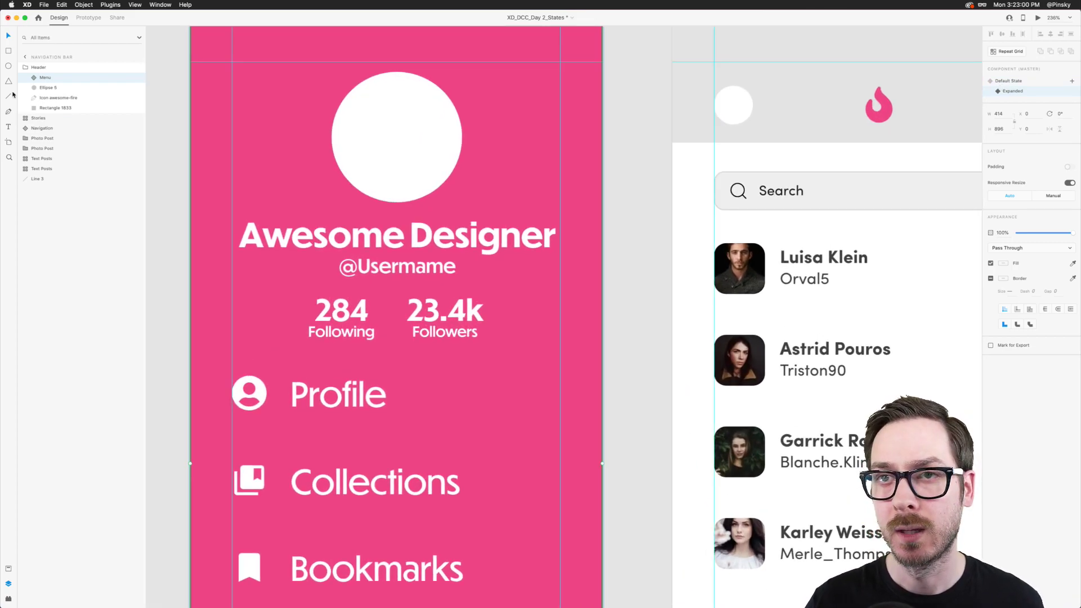
left_click(27, 80)
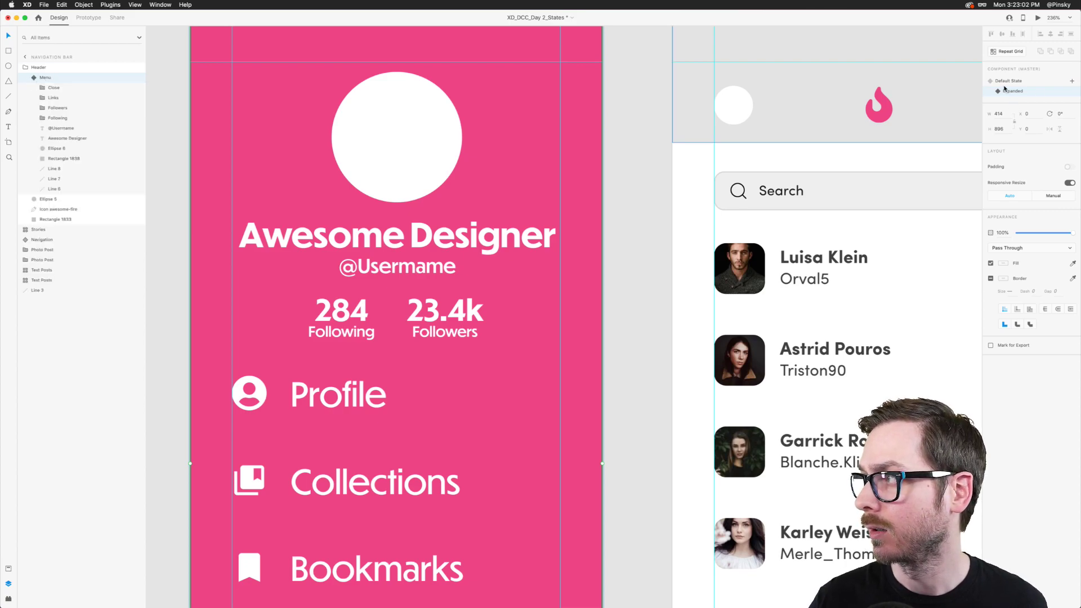
left_click(54, 168)
left_click(61, 190, "shift")
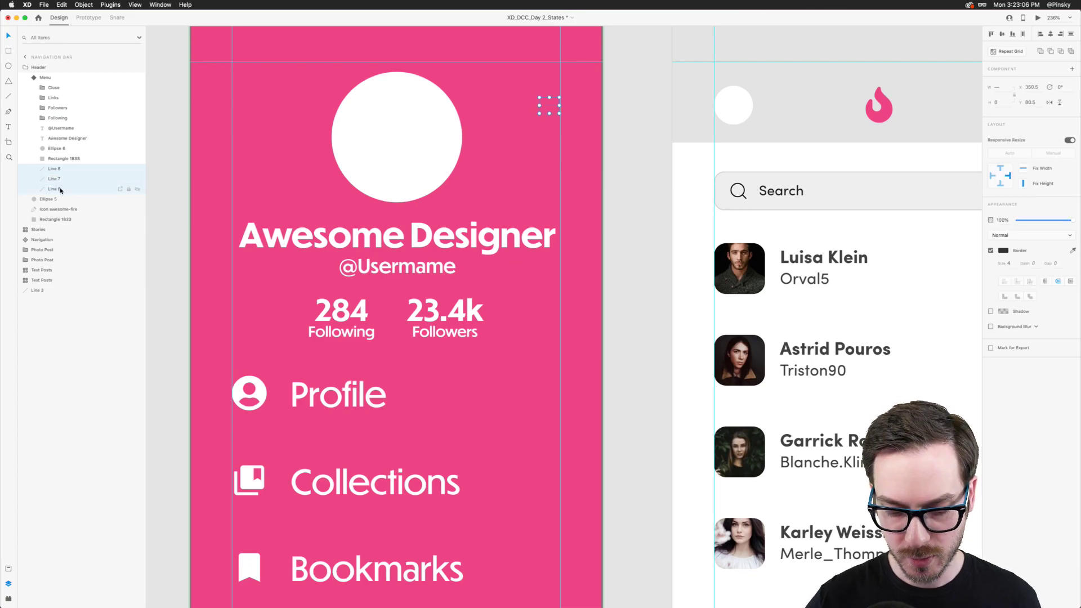
key("shift+super+bracketright")
Lengthen the menu icon's short bottom line to 20 and stack the top and bottom lines on the middle one
scroll(566, 95, "up", 6)
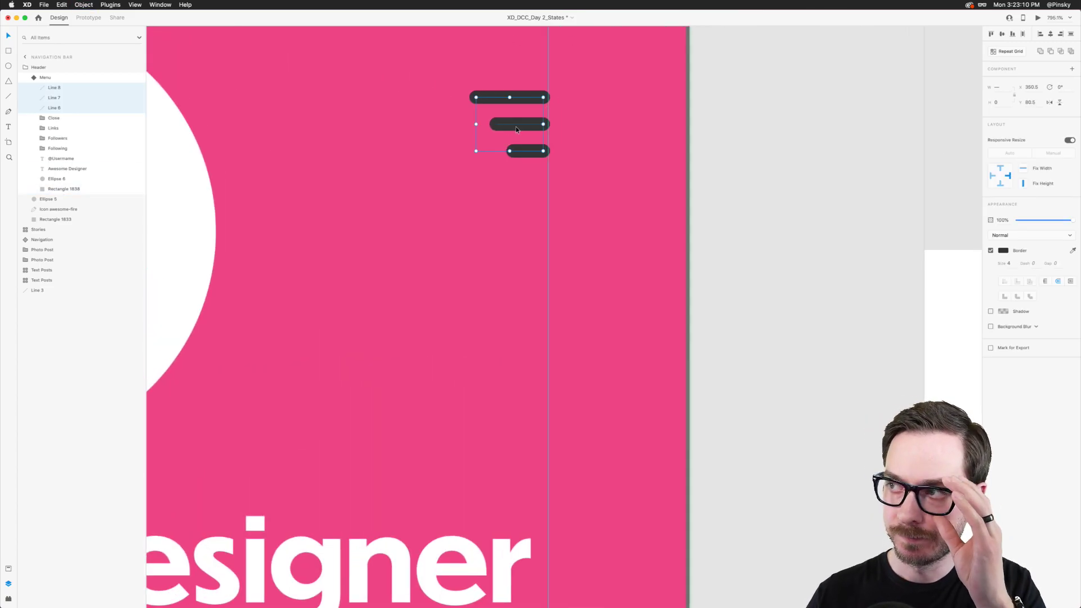
double_click(514, 151)
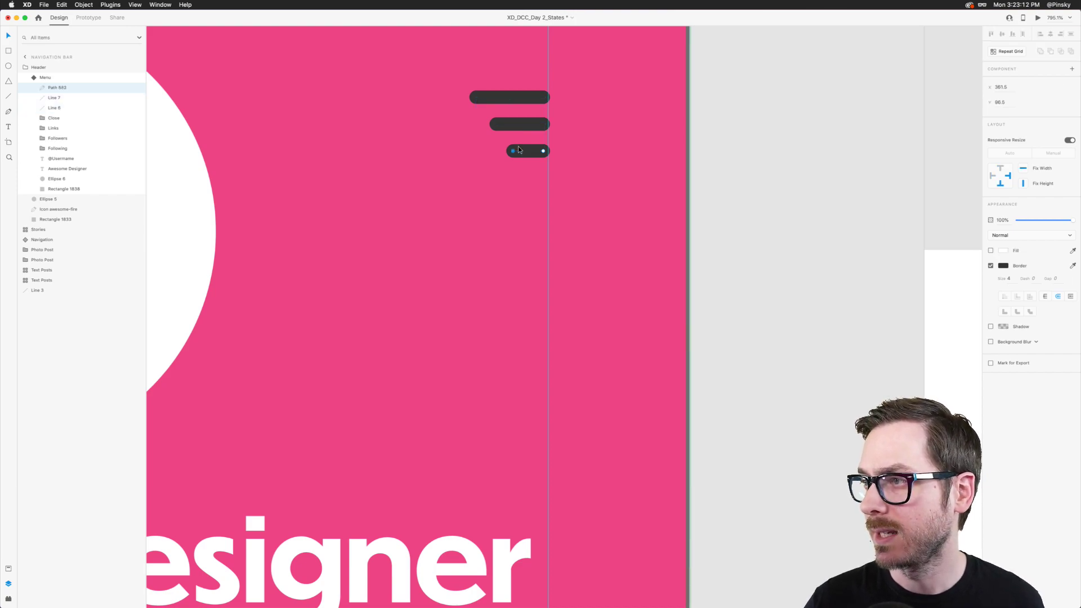
left_click_drag(513, 151, 480, 151)
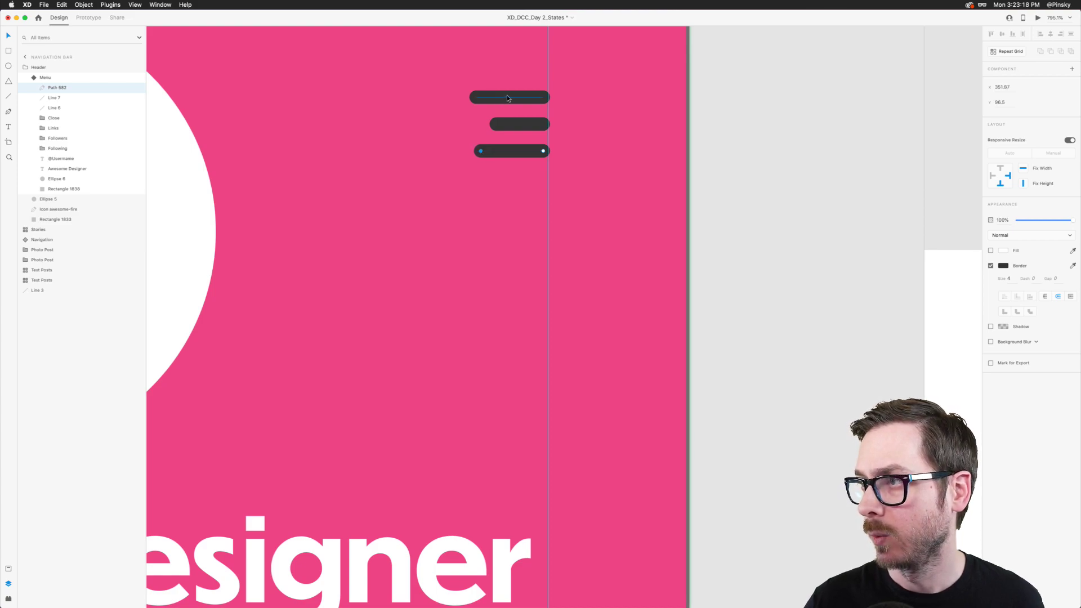
left_click(515, 96)
left_click_drag(514, 96, 476, 124)
Rotate the lengthened bottom line to 85° and the original top line, Line 6, to -45°
left_click(1066, 89)
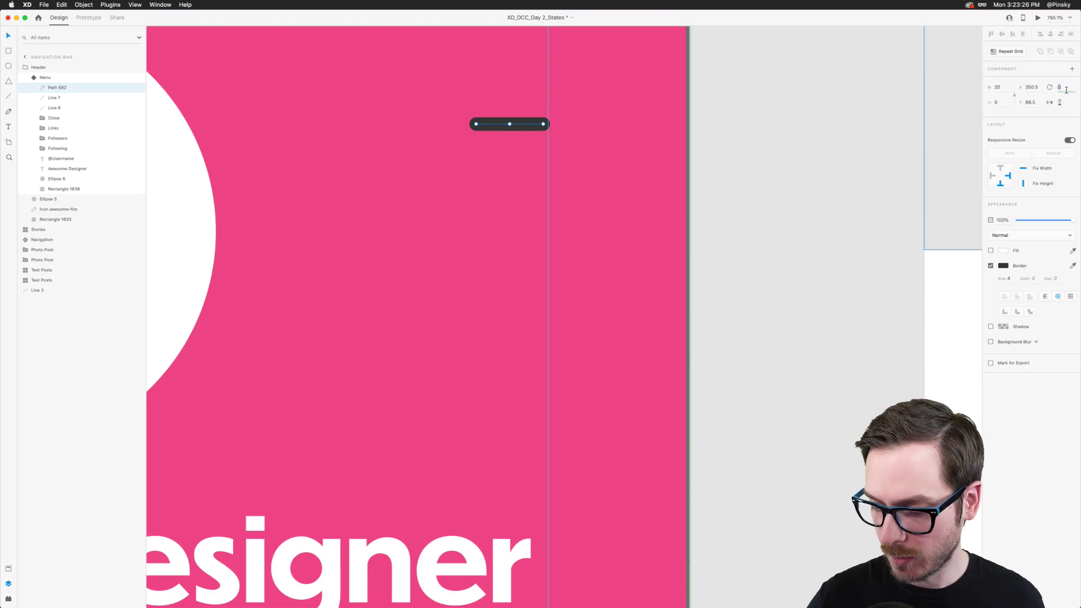
type("85")
key("Return")
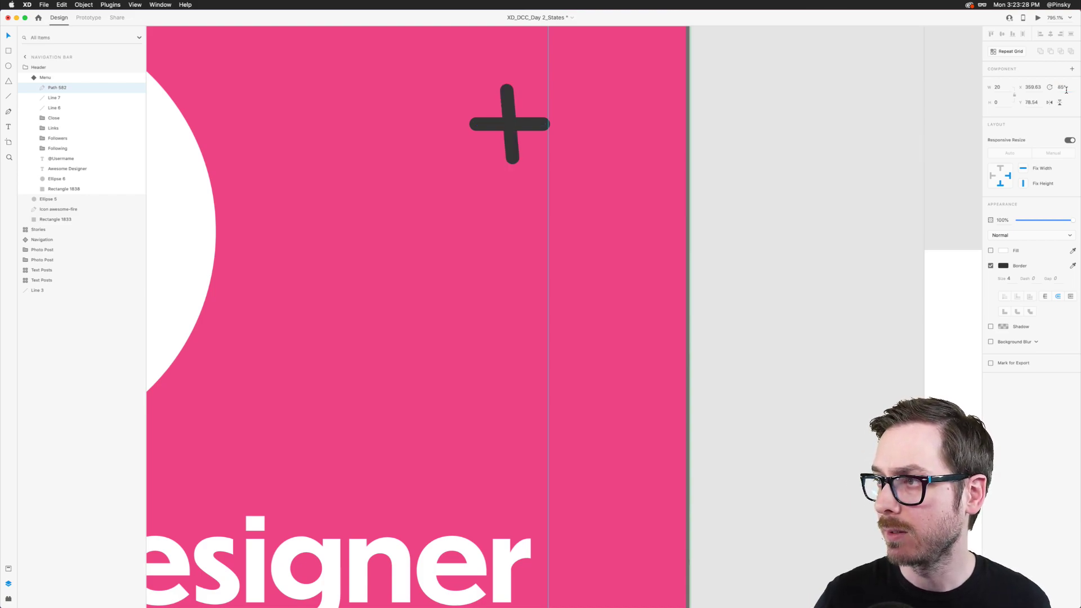
left_click(703, 113)
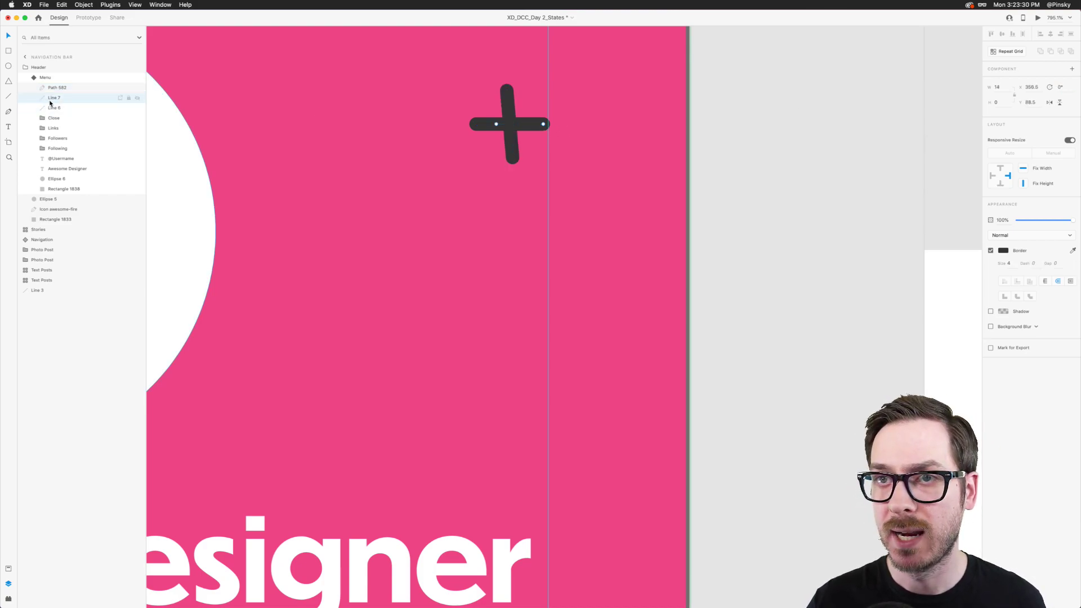
left_click(65, 110)
left_click(1067, 91)
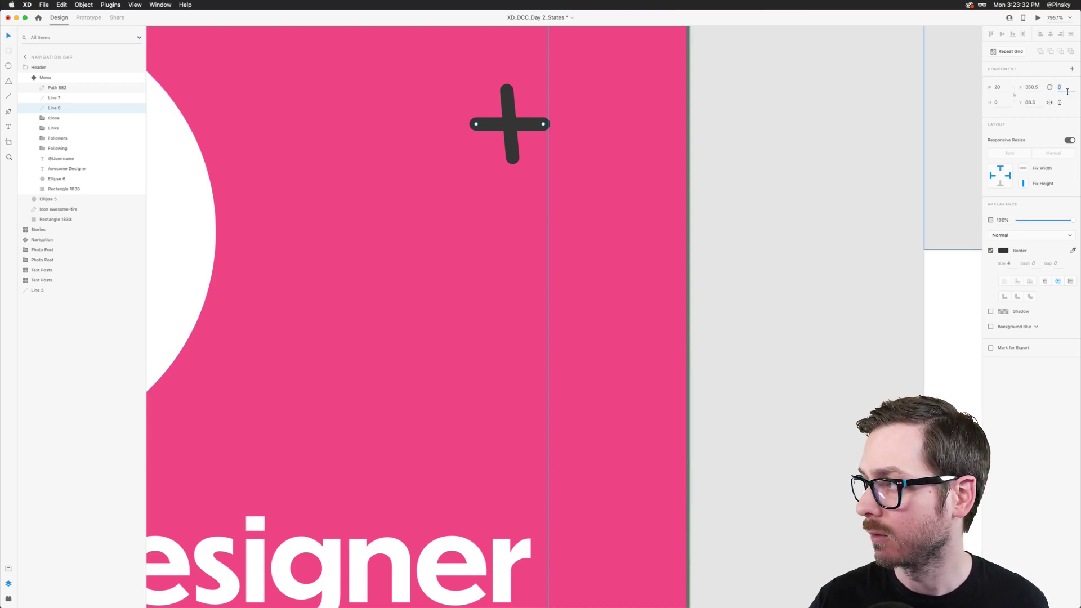
type("-45")
key("Return")
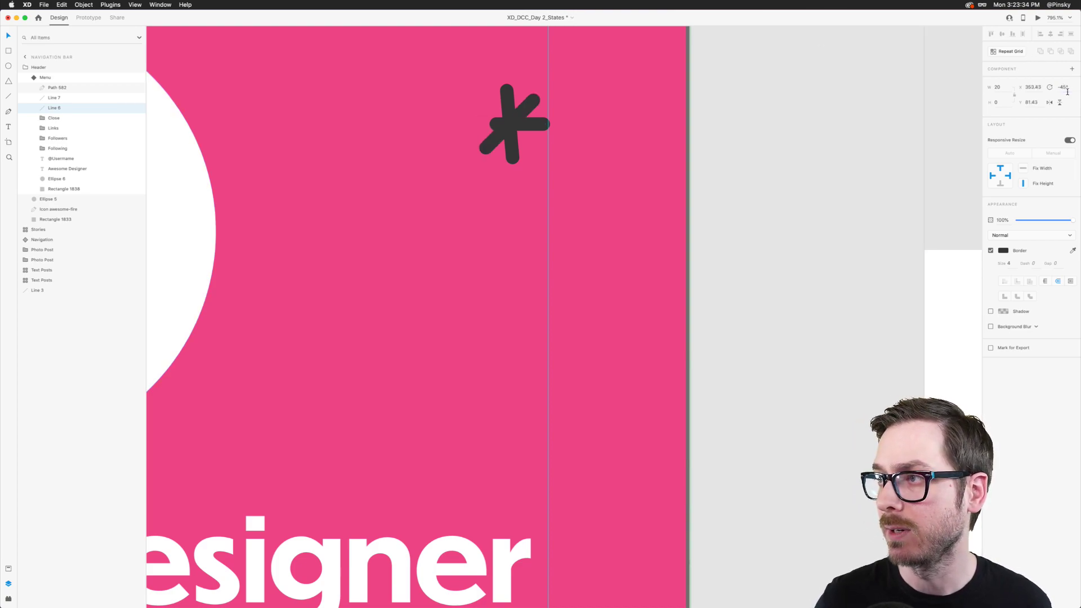
Rotate the steep line to 60° and collapse the middle line to zero width, shifting the other diagonal to form an X
left_click(509, 100)
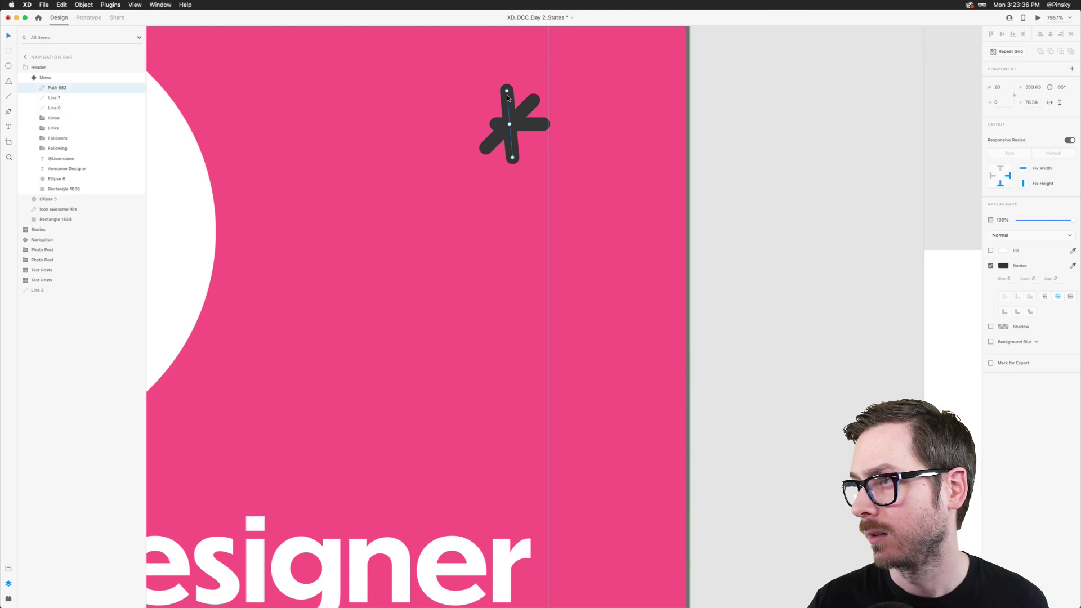
key("Return")
left_click_drag(507, 90, 484, 89)
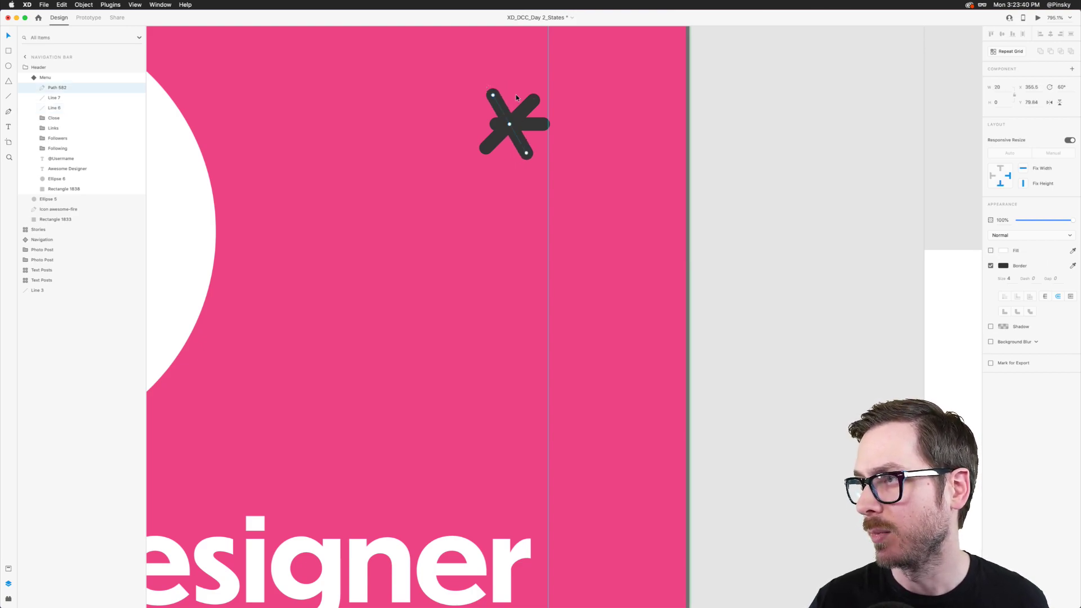
left_click(536, 124)
left_click_drag(514, 124, 519, 112)
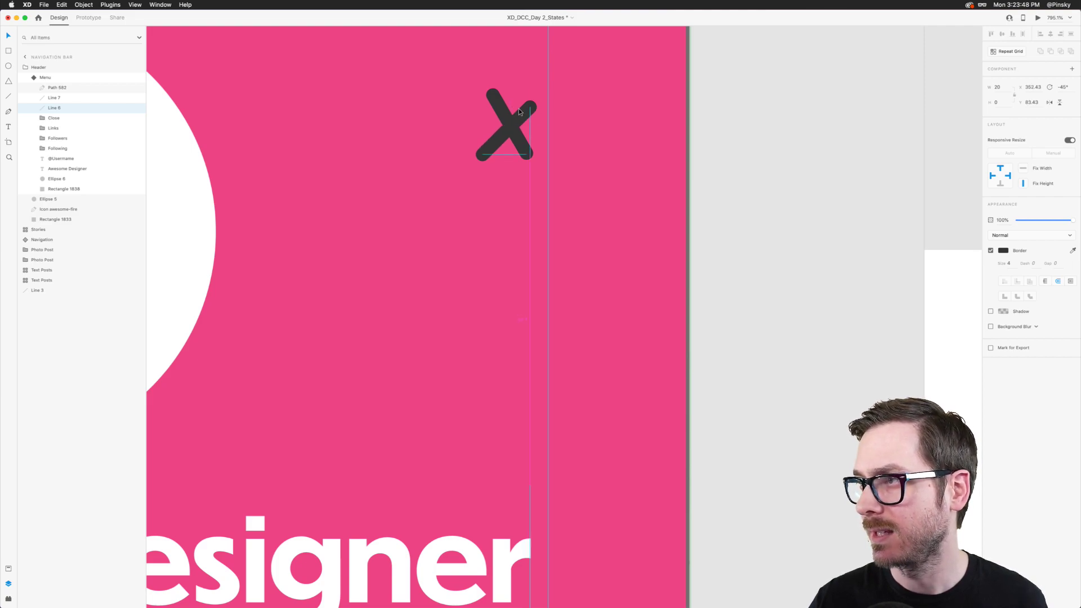
Rotate the 60° line to 43° and align it and the collapsed middle line with the center of the X
left_click(497, 101)
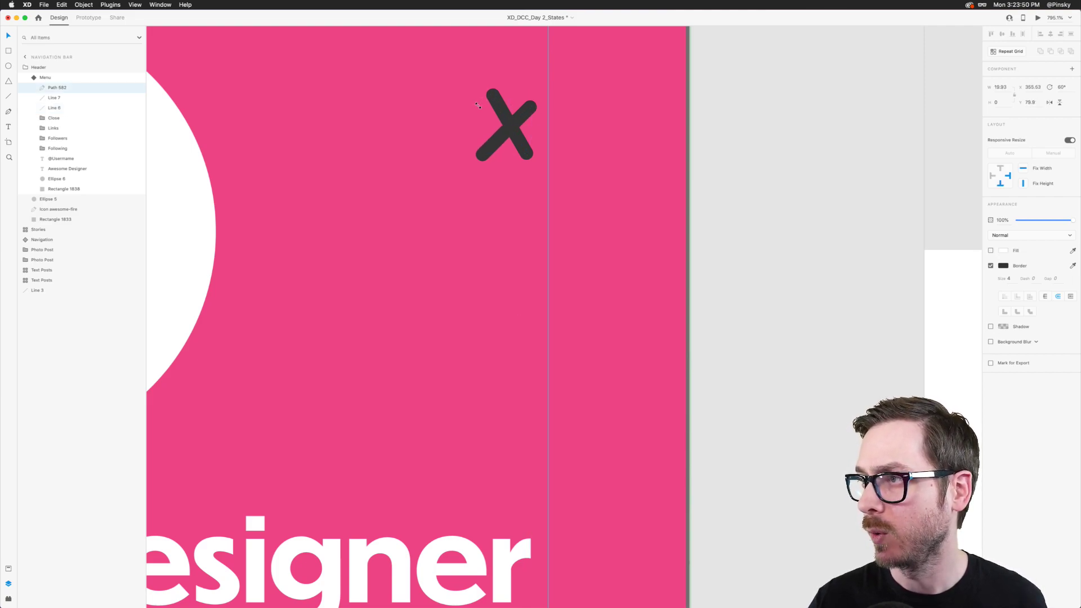
left_click_drag(485, 91, 481, 99)
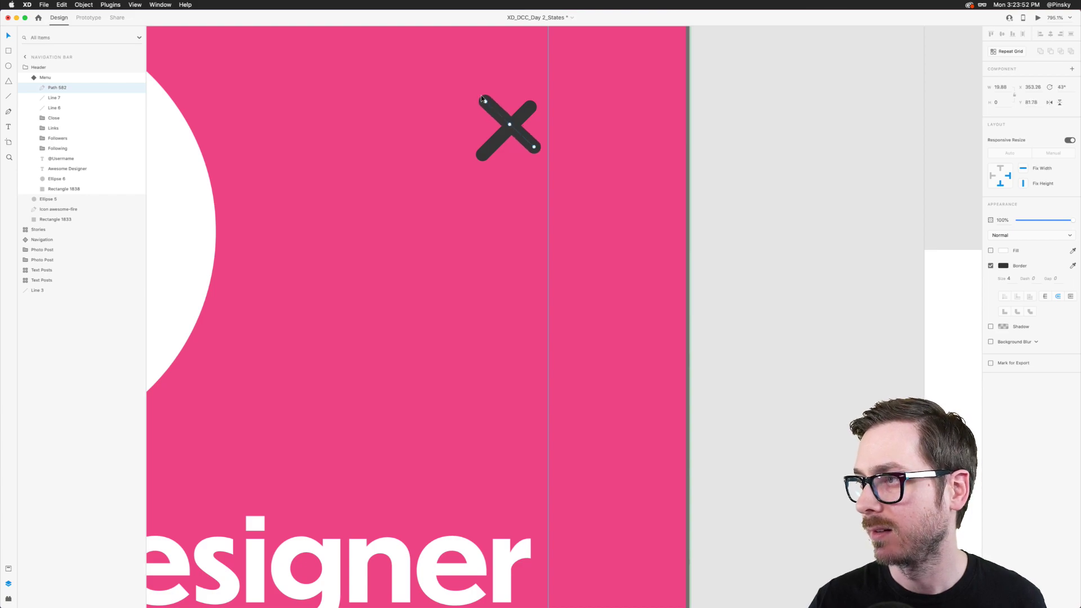
left_click_drag(524, 140, 524, 147)
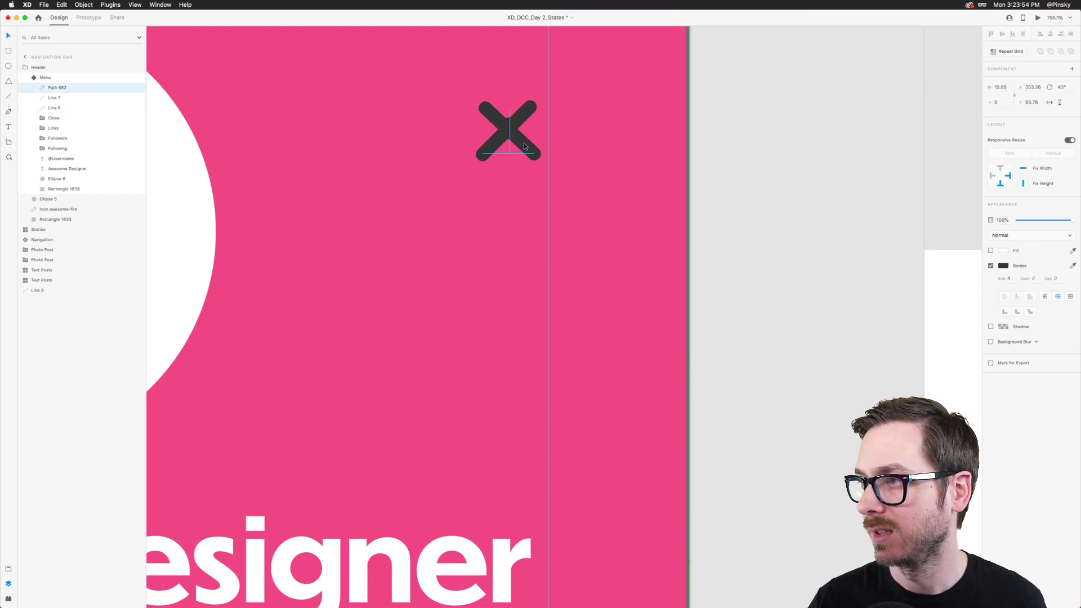
left_click(71, 98)
mouse_move(511, 123)
left_mouse_down()
mouse_move(510, 141)
mouse_move(511, 125)
left_mouse_up()
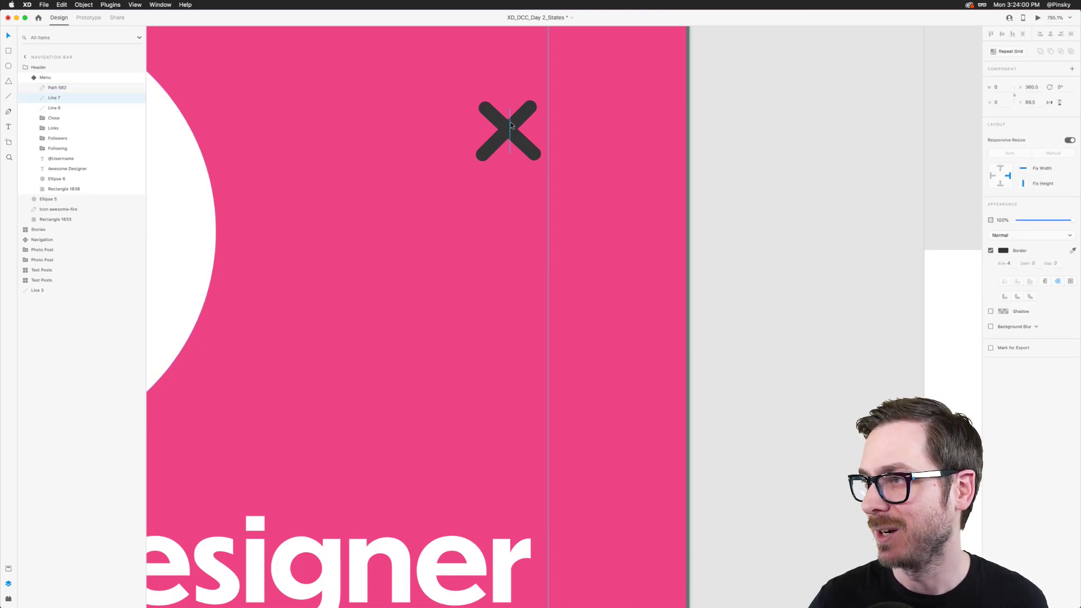
Return the home screen's Menu component to its Default State and switch to Prototype mode
scroll(511, 125, "down", 10)
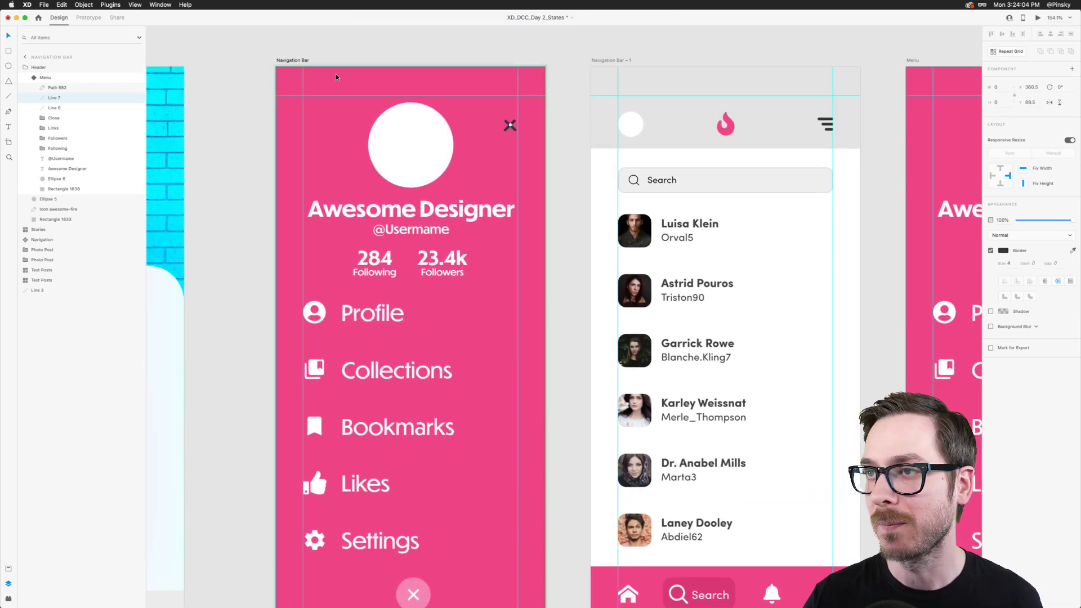
left_click(293, 60)
key("Escape")
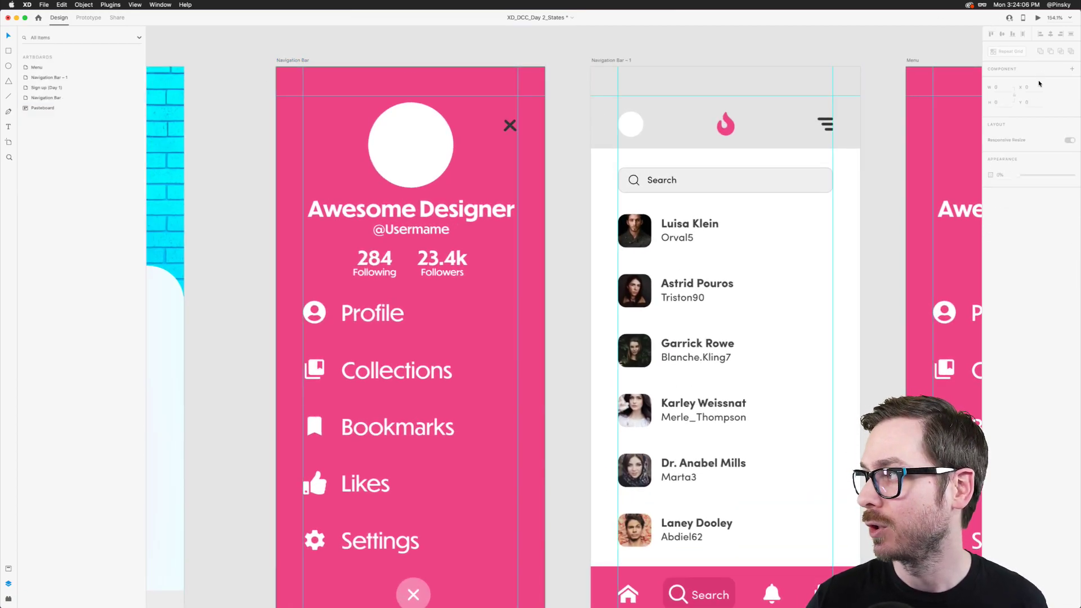
left_click(405, 90)
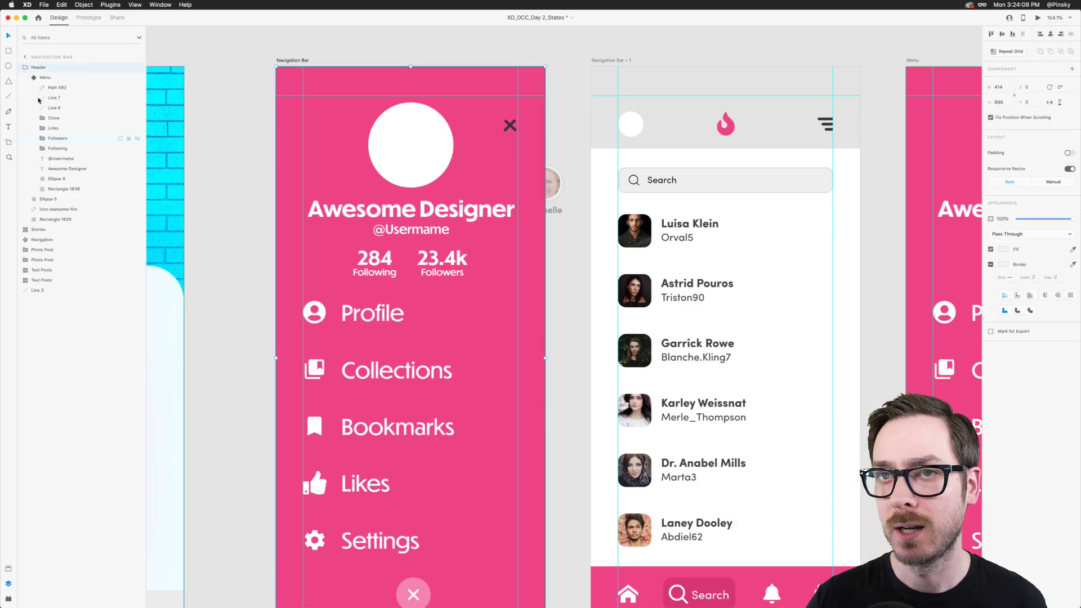
left_click(55, 78)
key("super+z")
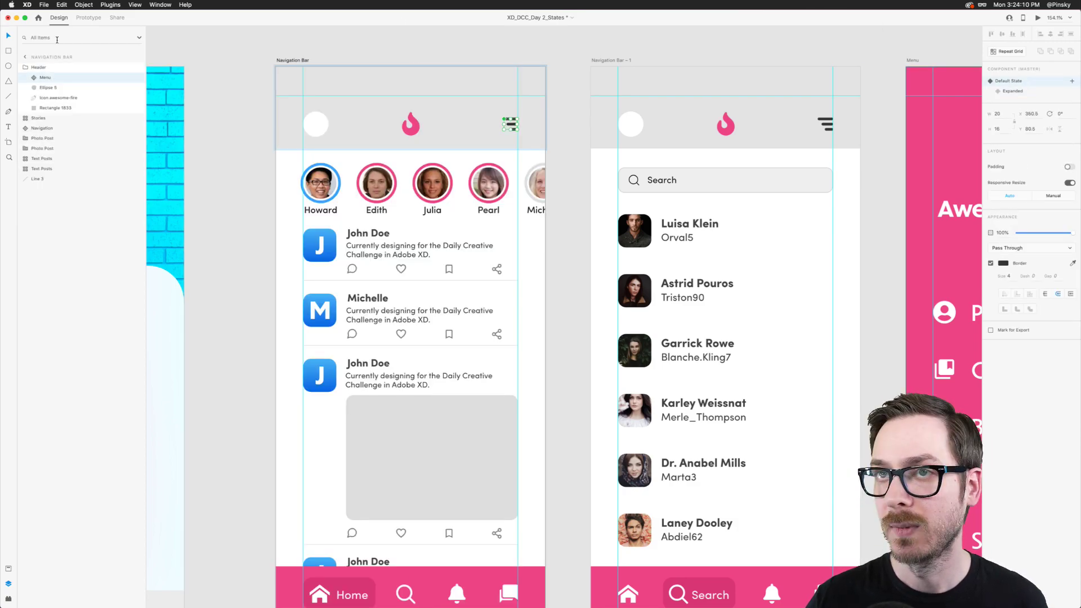
left_click(88, 18)
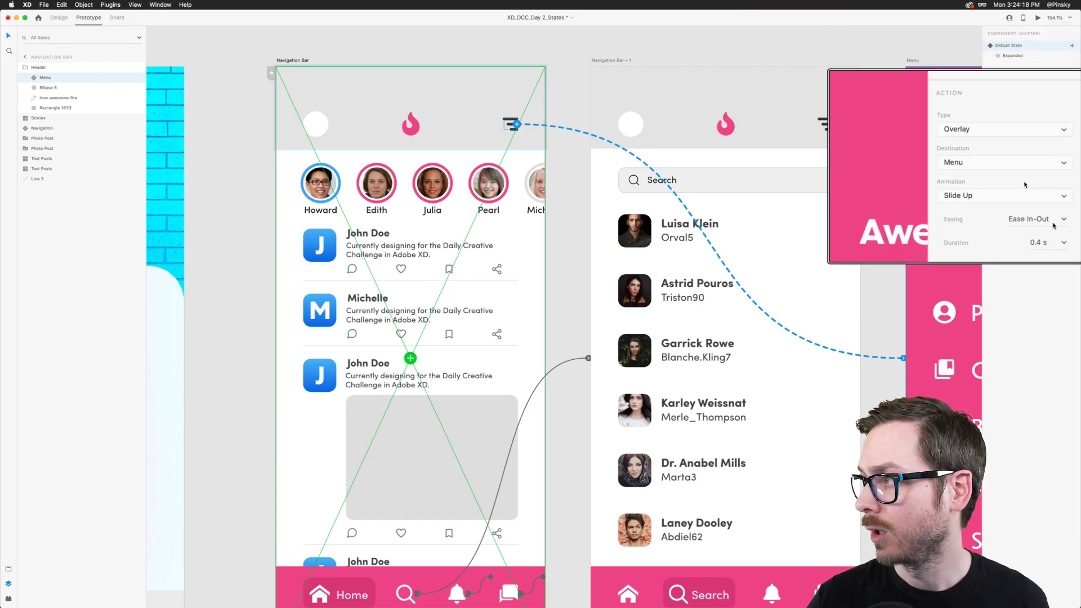
Remove the Menu component's overlay link to the Menu artboard and set its tap action to Auto-Animate to the Expanded state
left_click(993, 165)
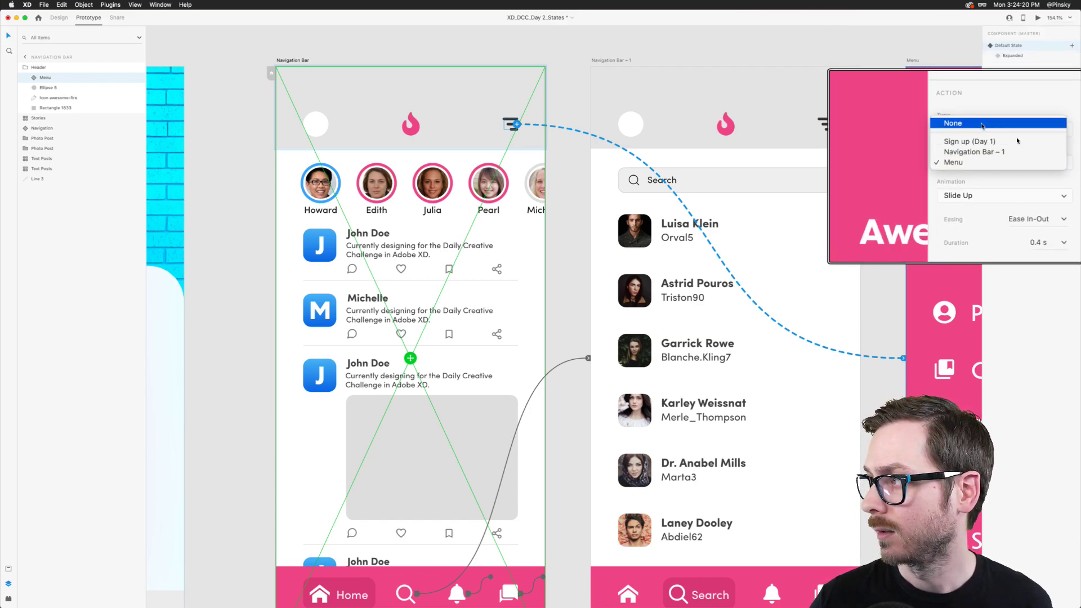
left_click(982, 124)
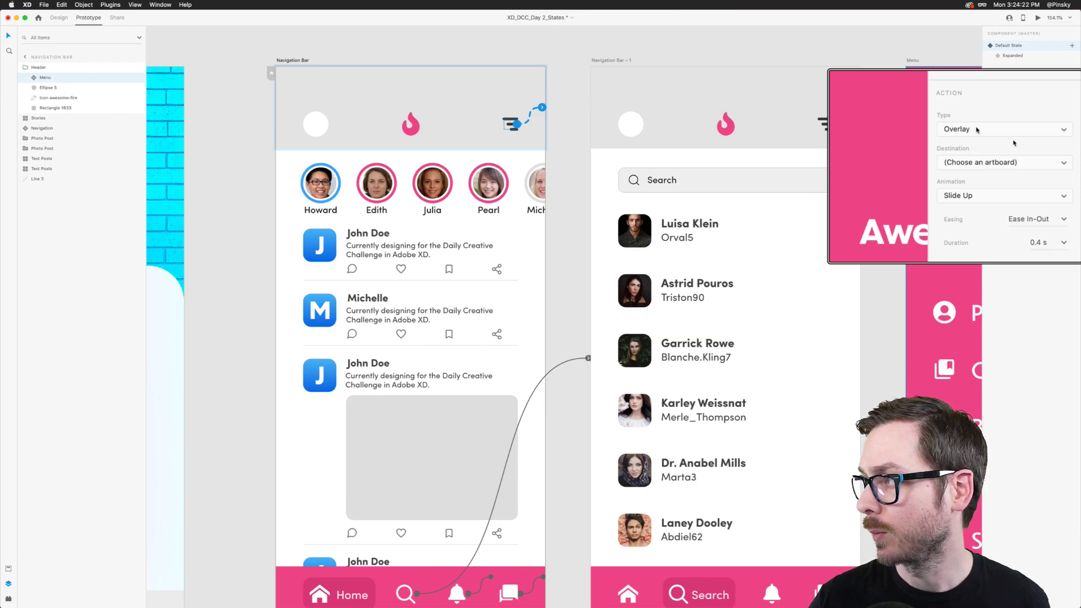
left_click(978, 130)
left_click(976, 118)
left_click(1021, 167)
left_click(1021, 177)
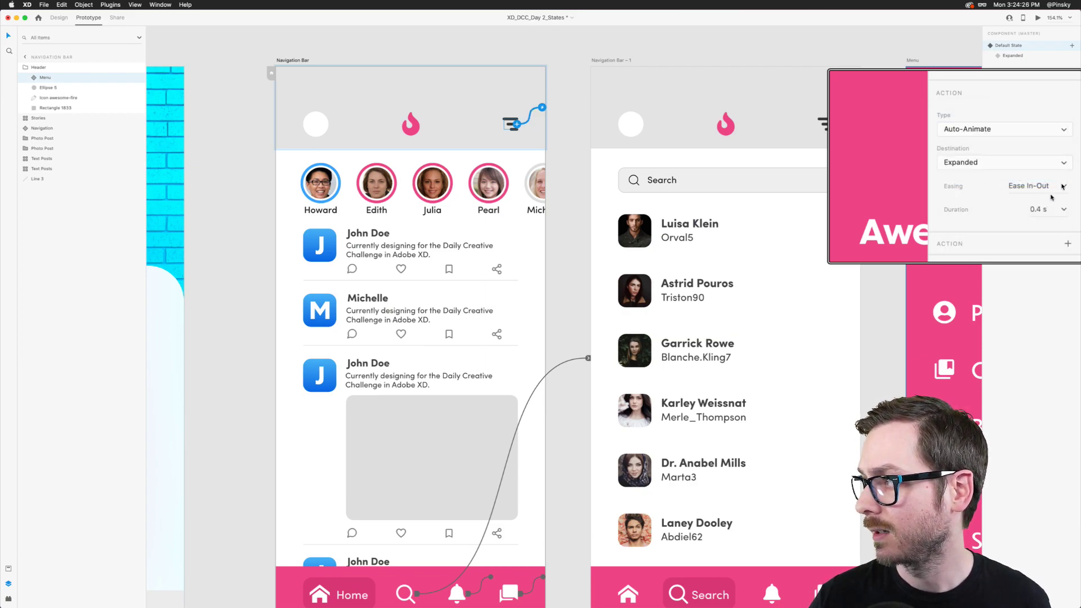
Preview the home screen prototype, test the menu icon's transition to the expanded profile menu twice, and close the preview
left_click(1039, 18)
left_click(534, 164)
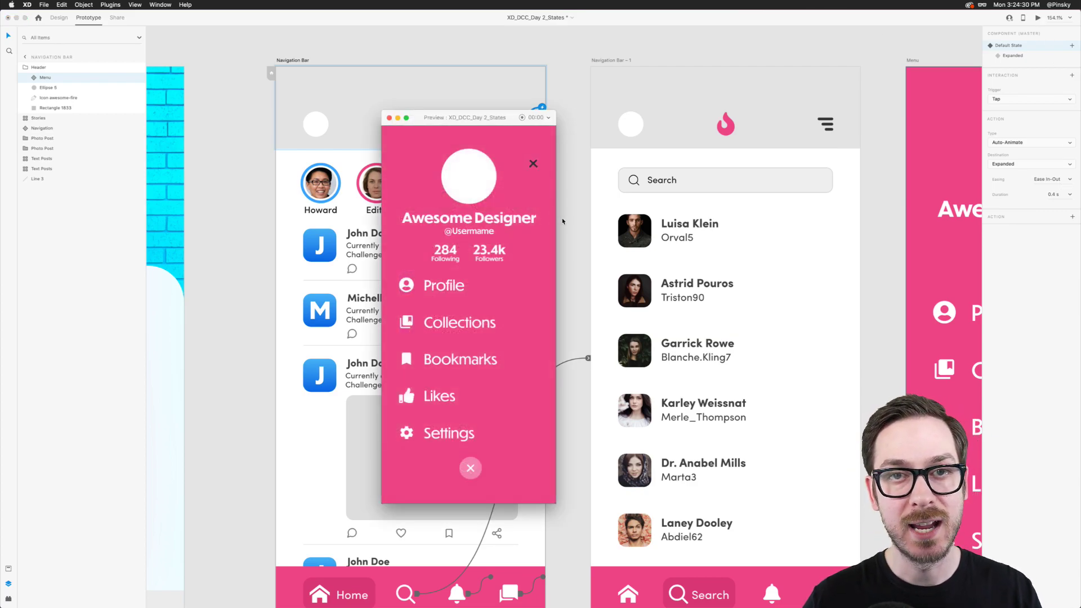
left_click(562, 222)
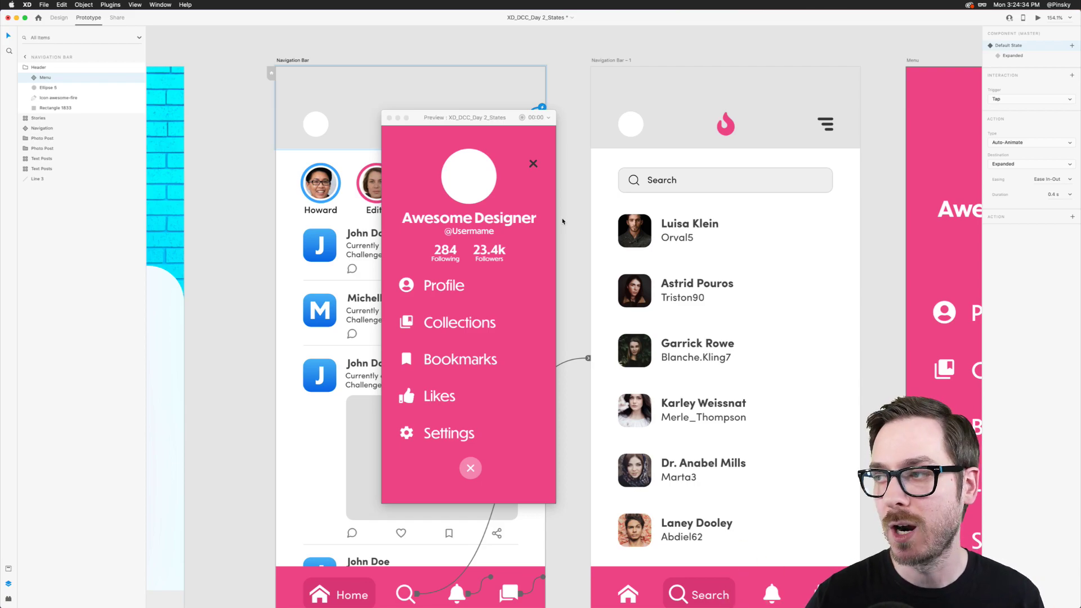
key("super+Return")
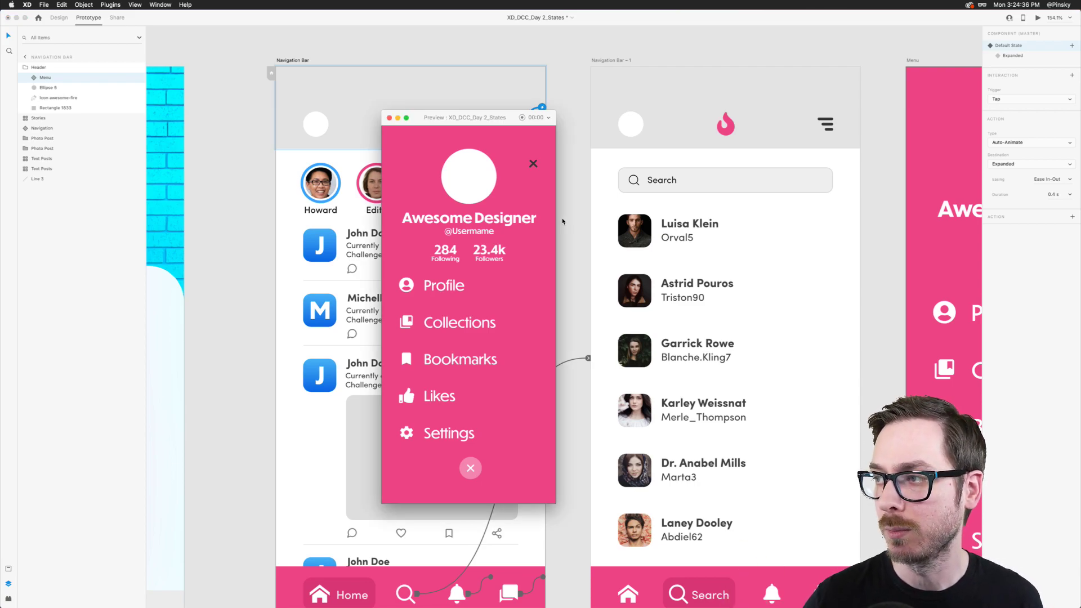
key("super+Return")
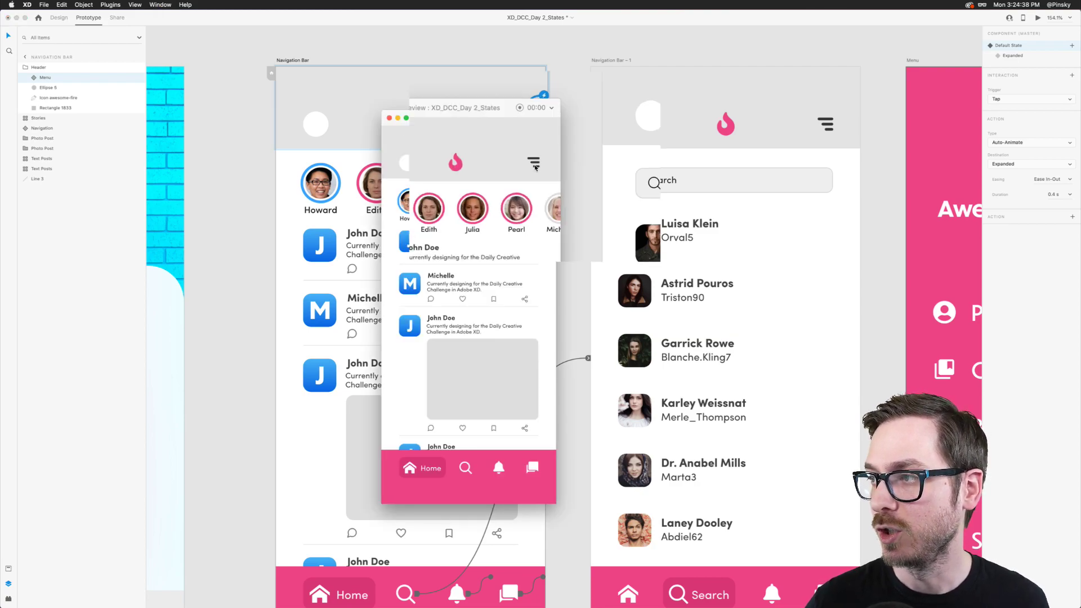
left_click(535, 165)
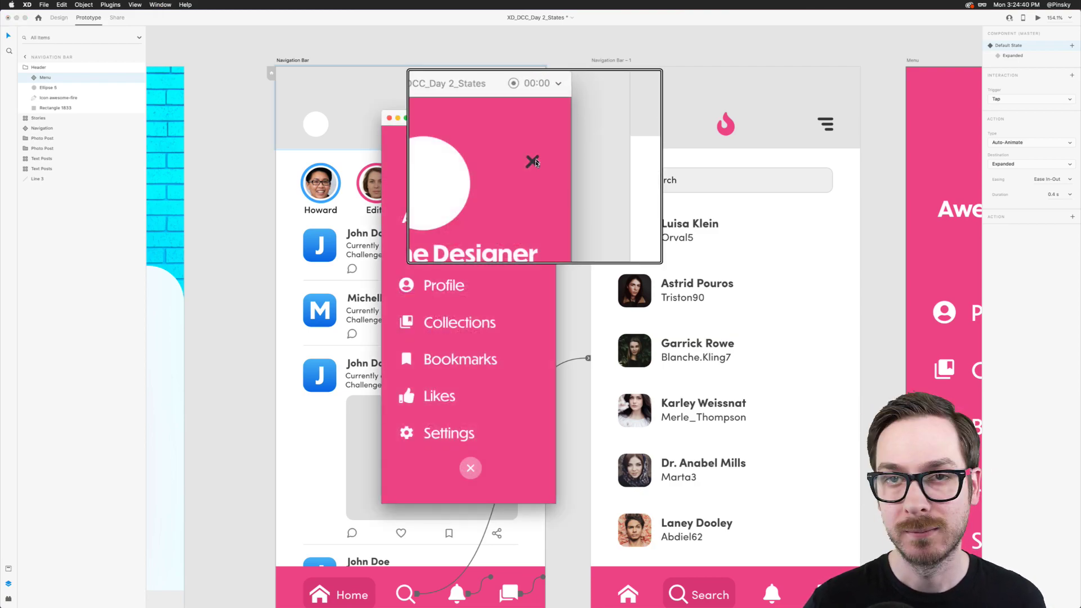
left_click(533, 162)
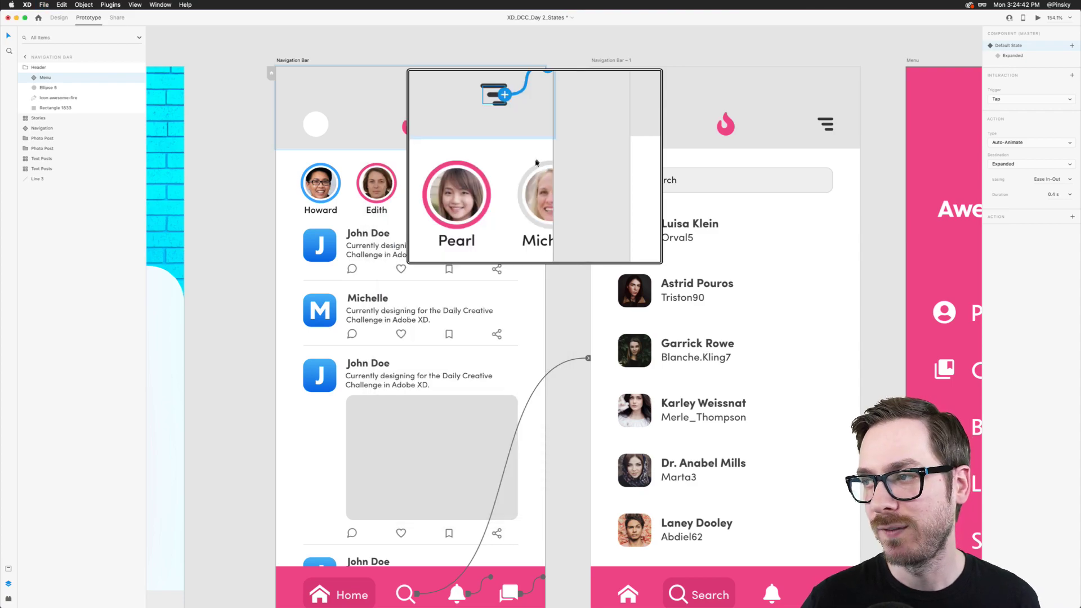
key("super+Return")
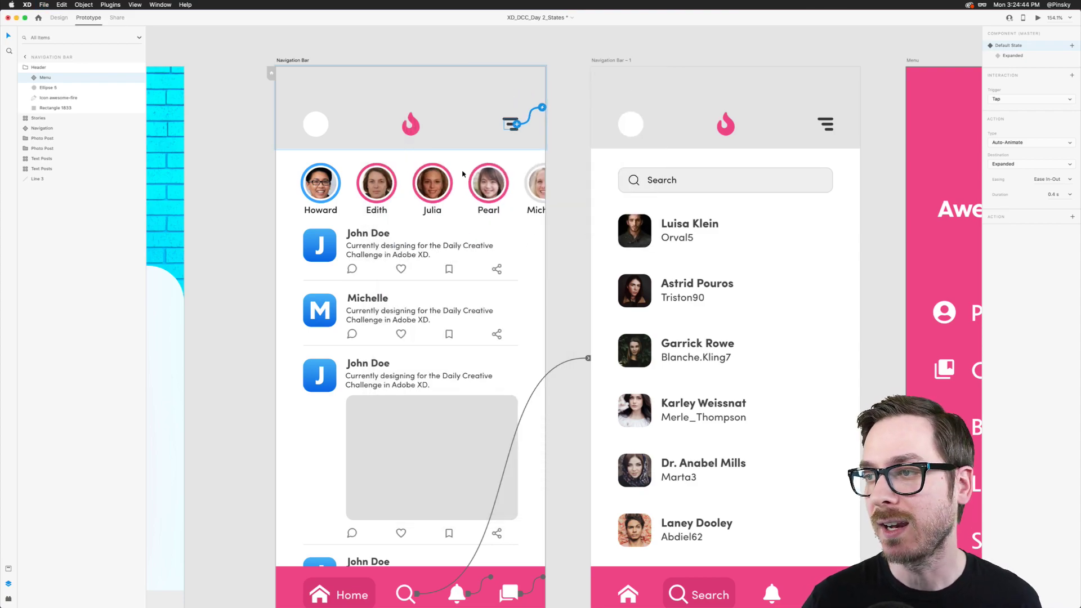
scroll(437, 181, "down", 5)
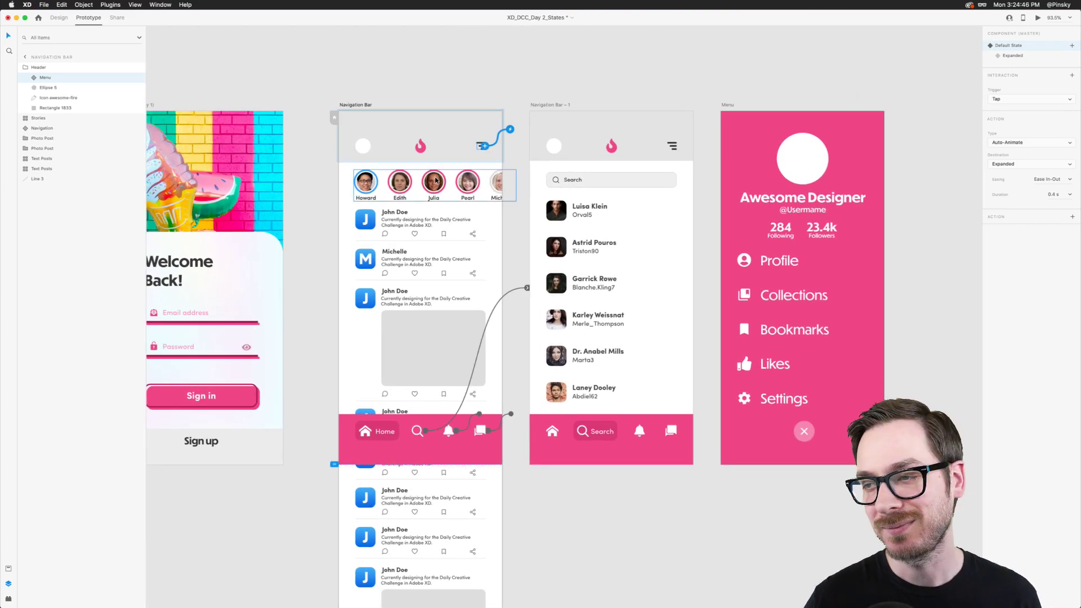